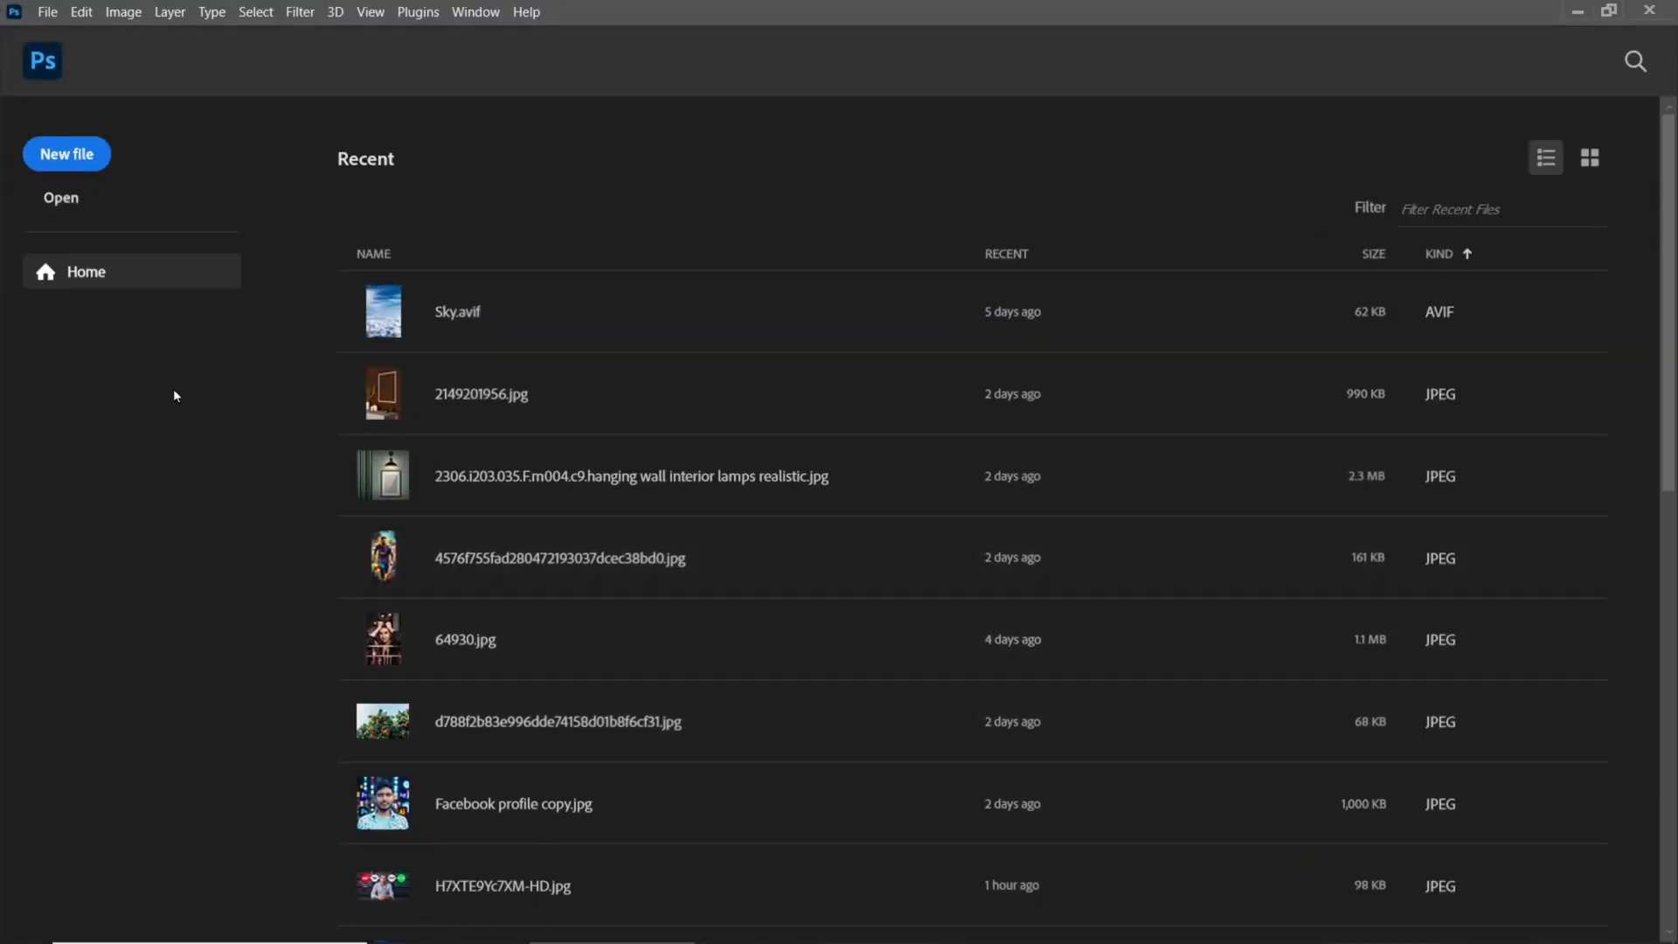
- Create a 1920 × 1080 px artboard document named "Thumbnail Design" at 300 pixels/inch in RGB Color with white background contents
click(70, 173)
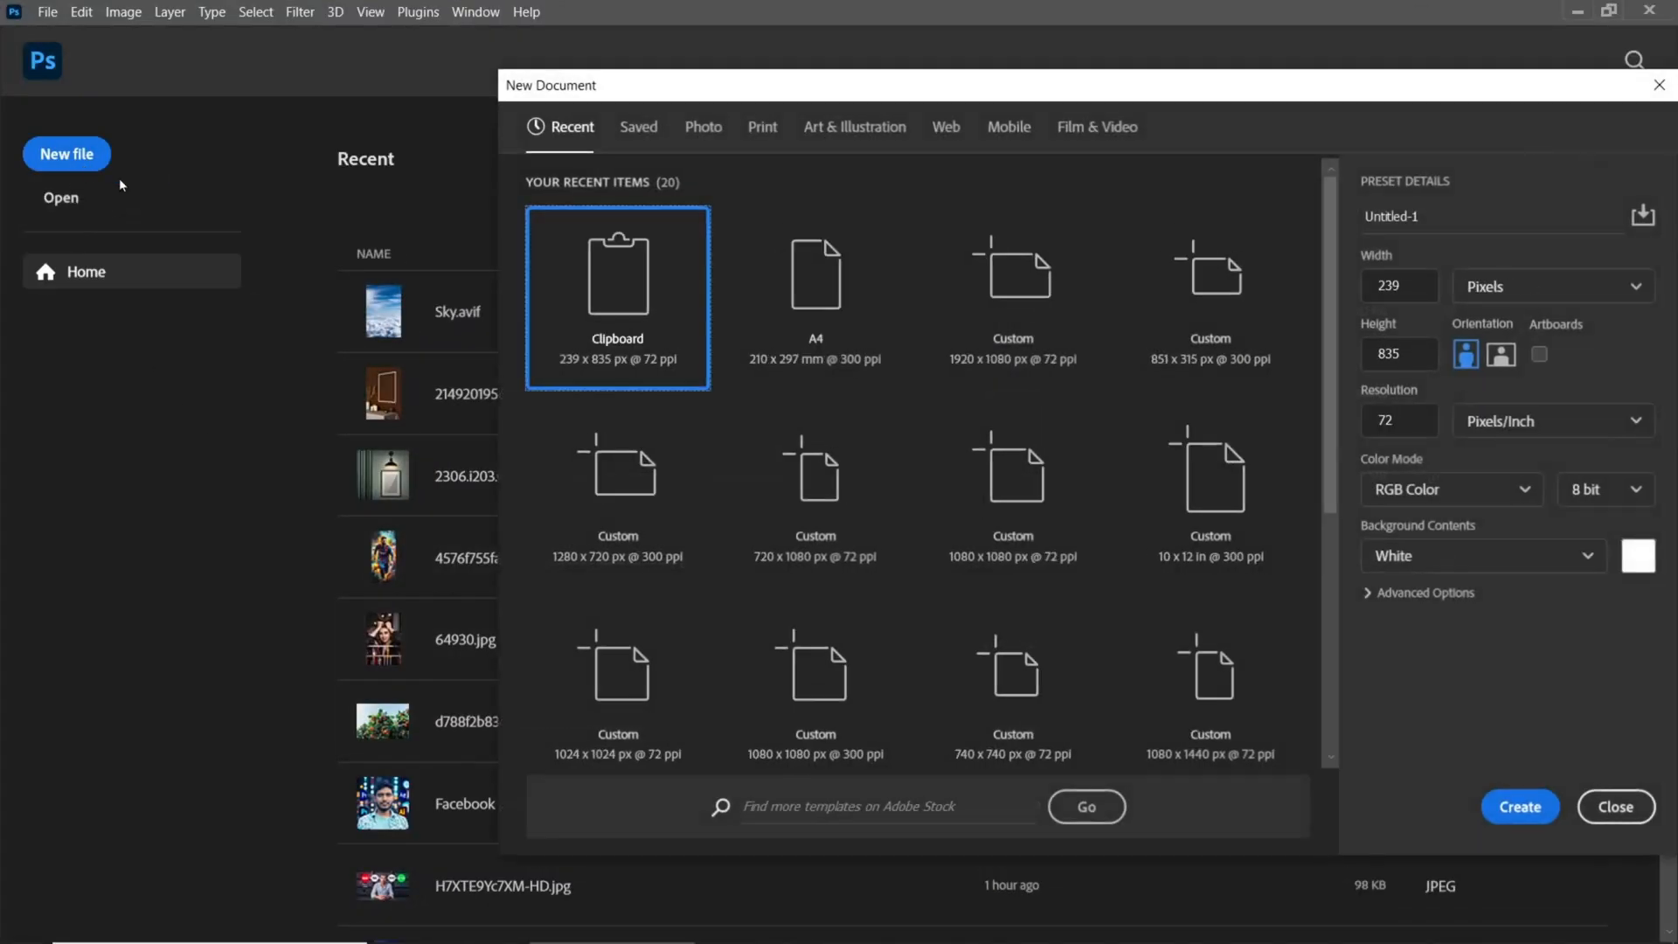
click(1012, 334)
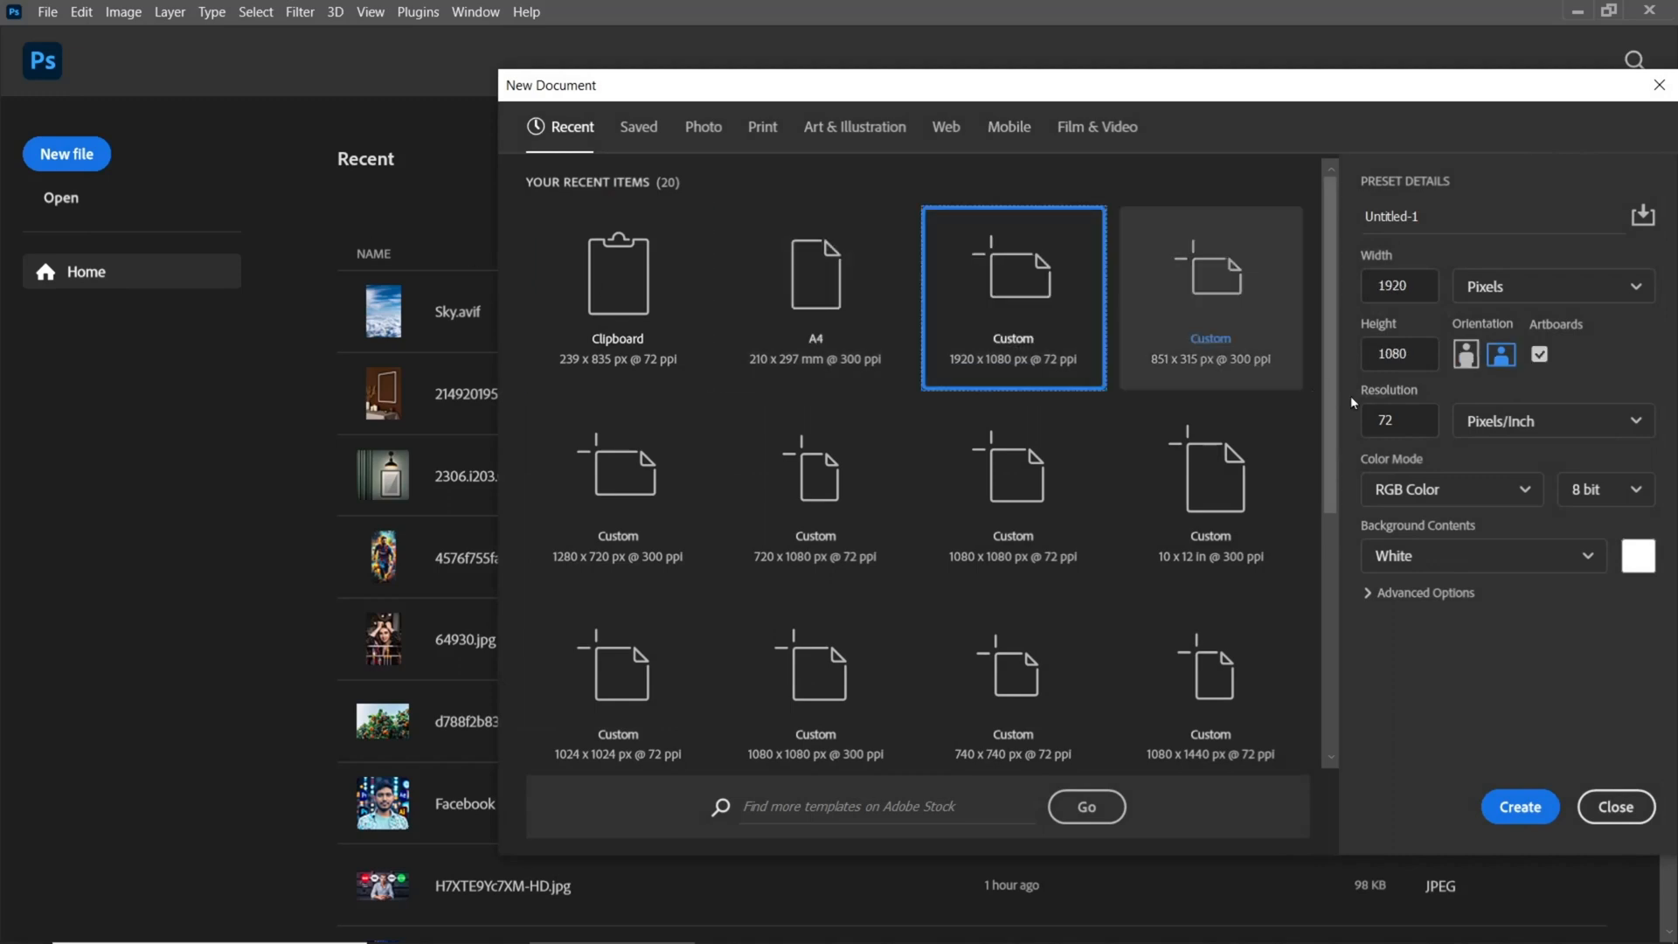
click(1471, 214)
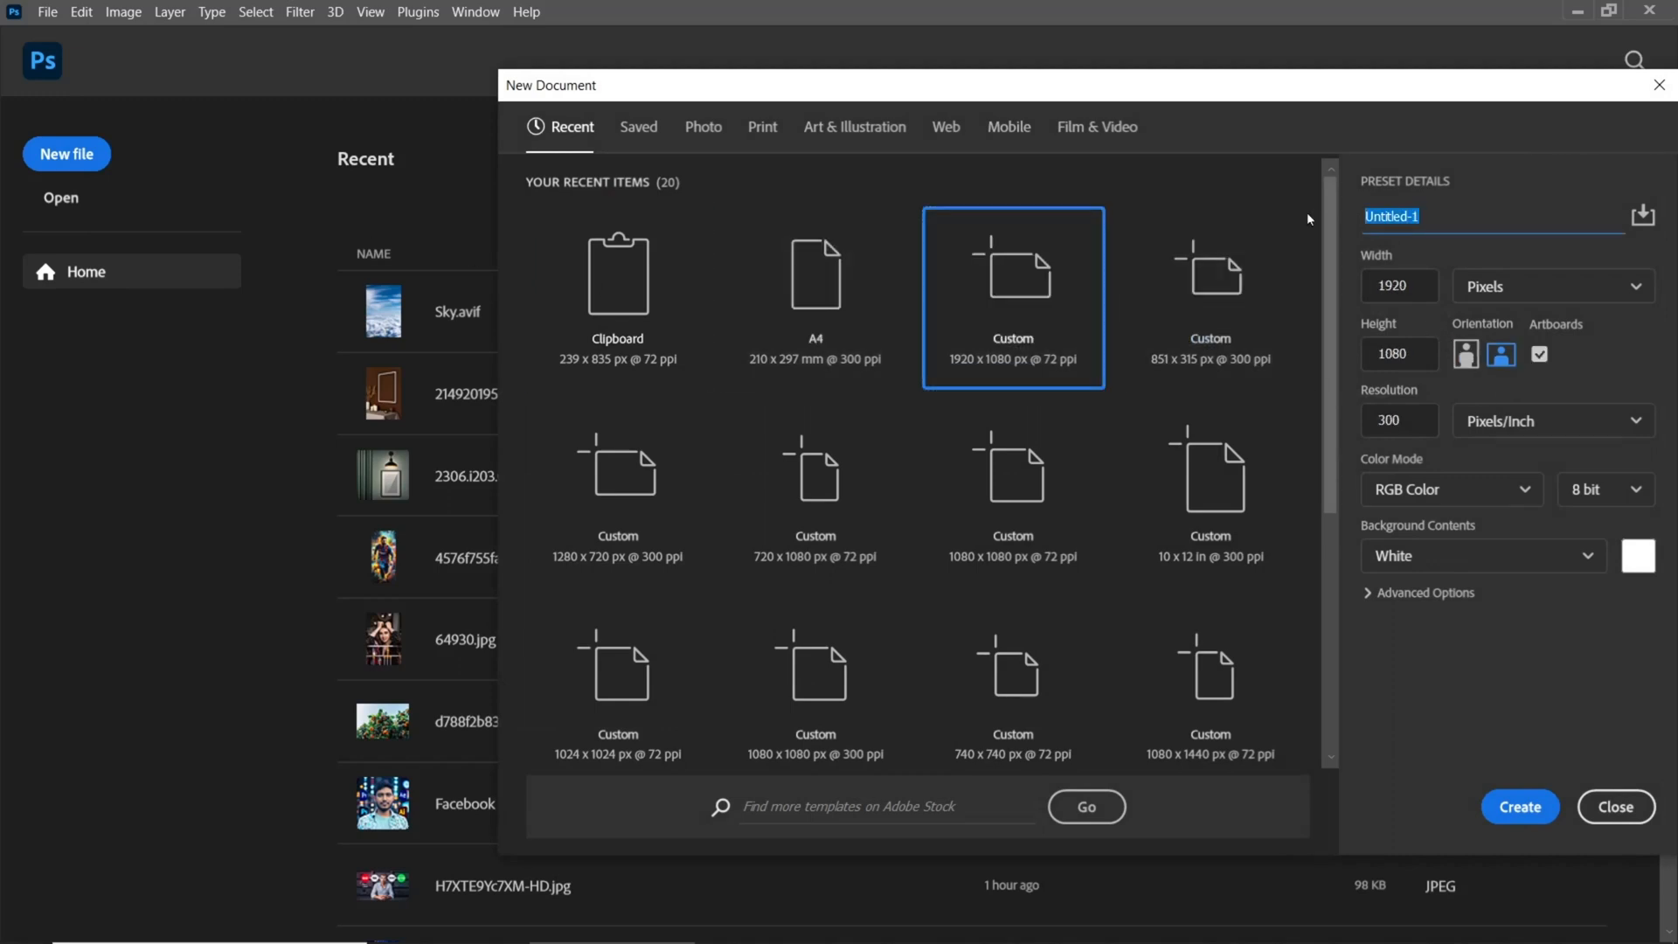
text(Thumbnail Design)
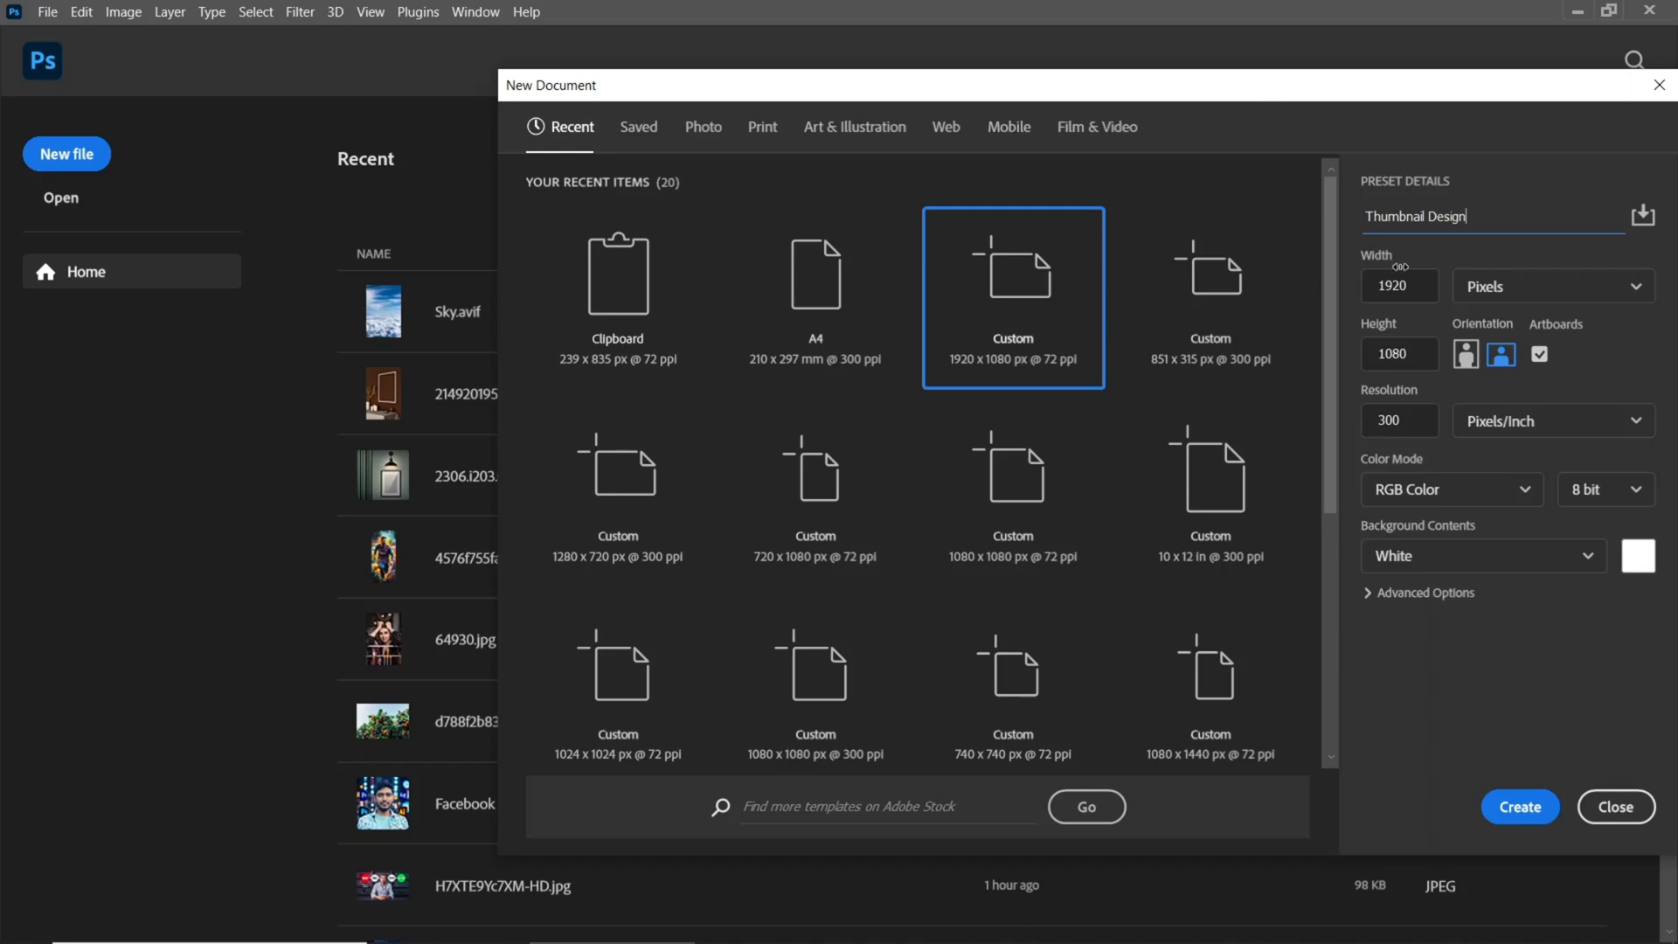
click(1418, 292)
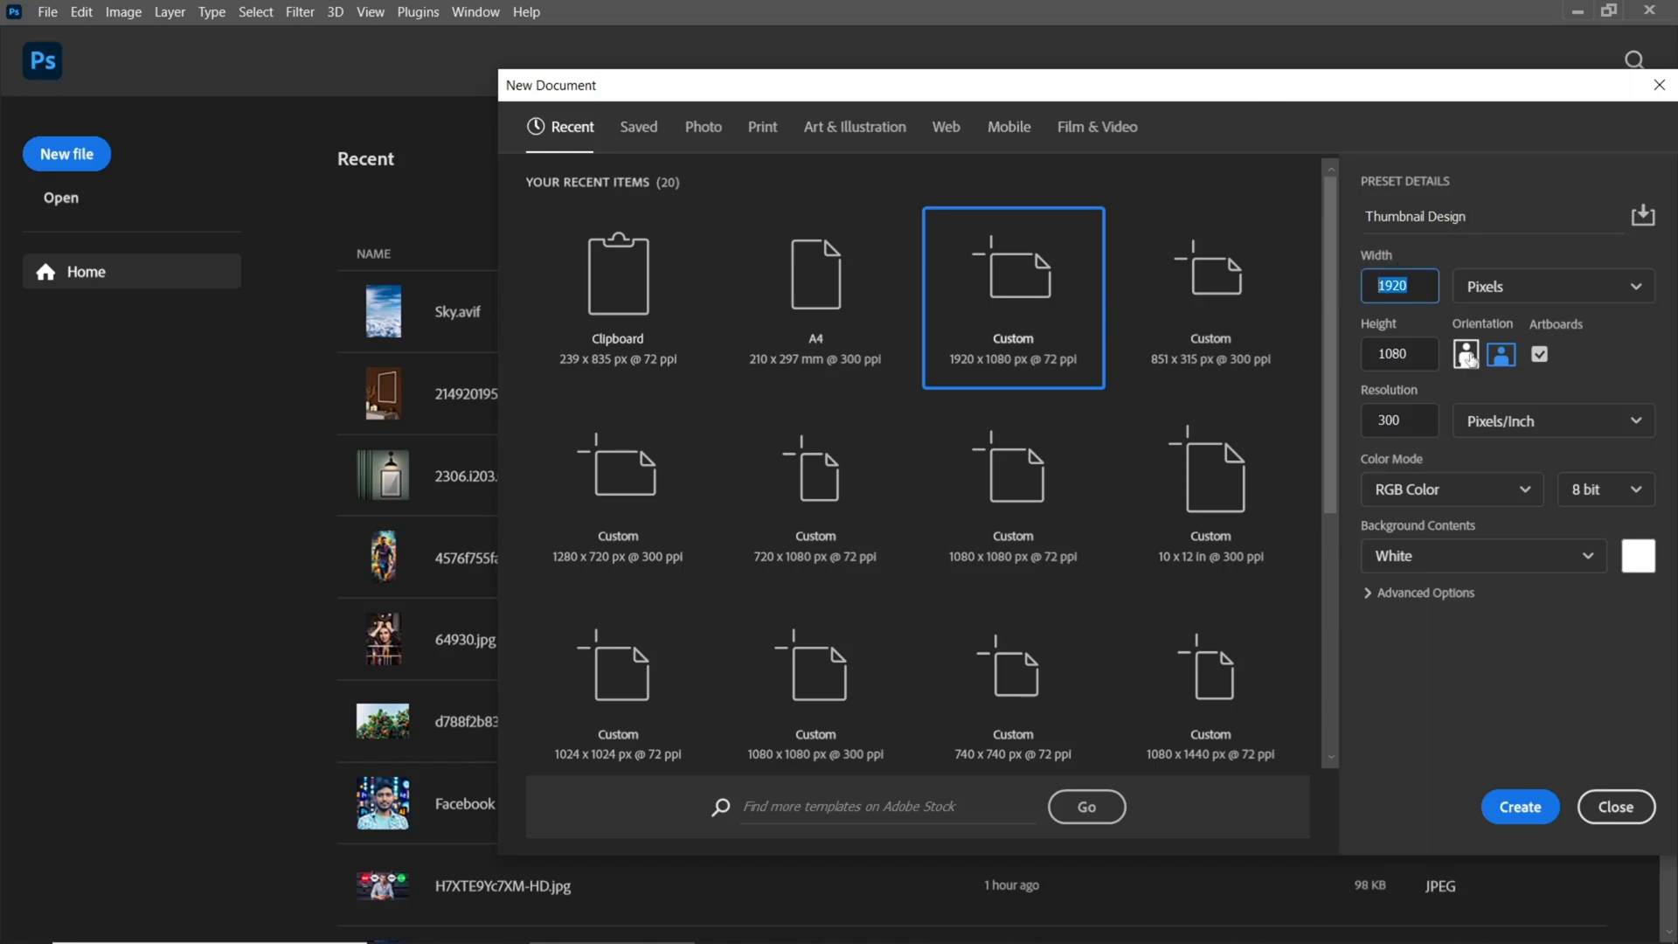
click(1411, 355)
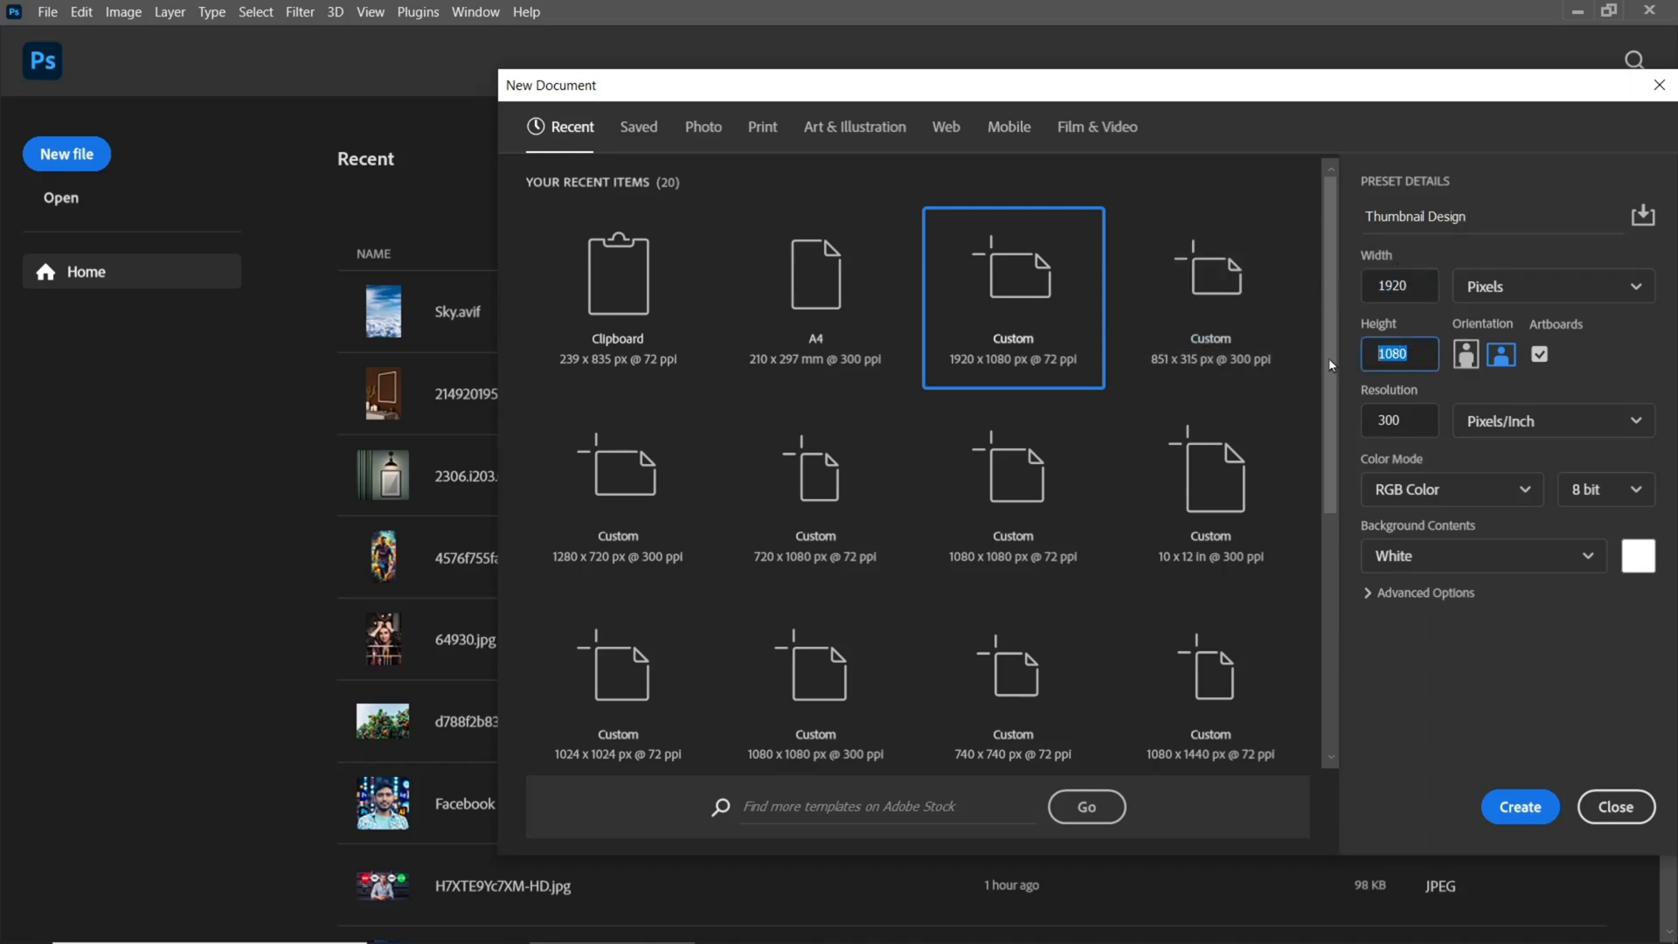
click(1369, 423)
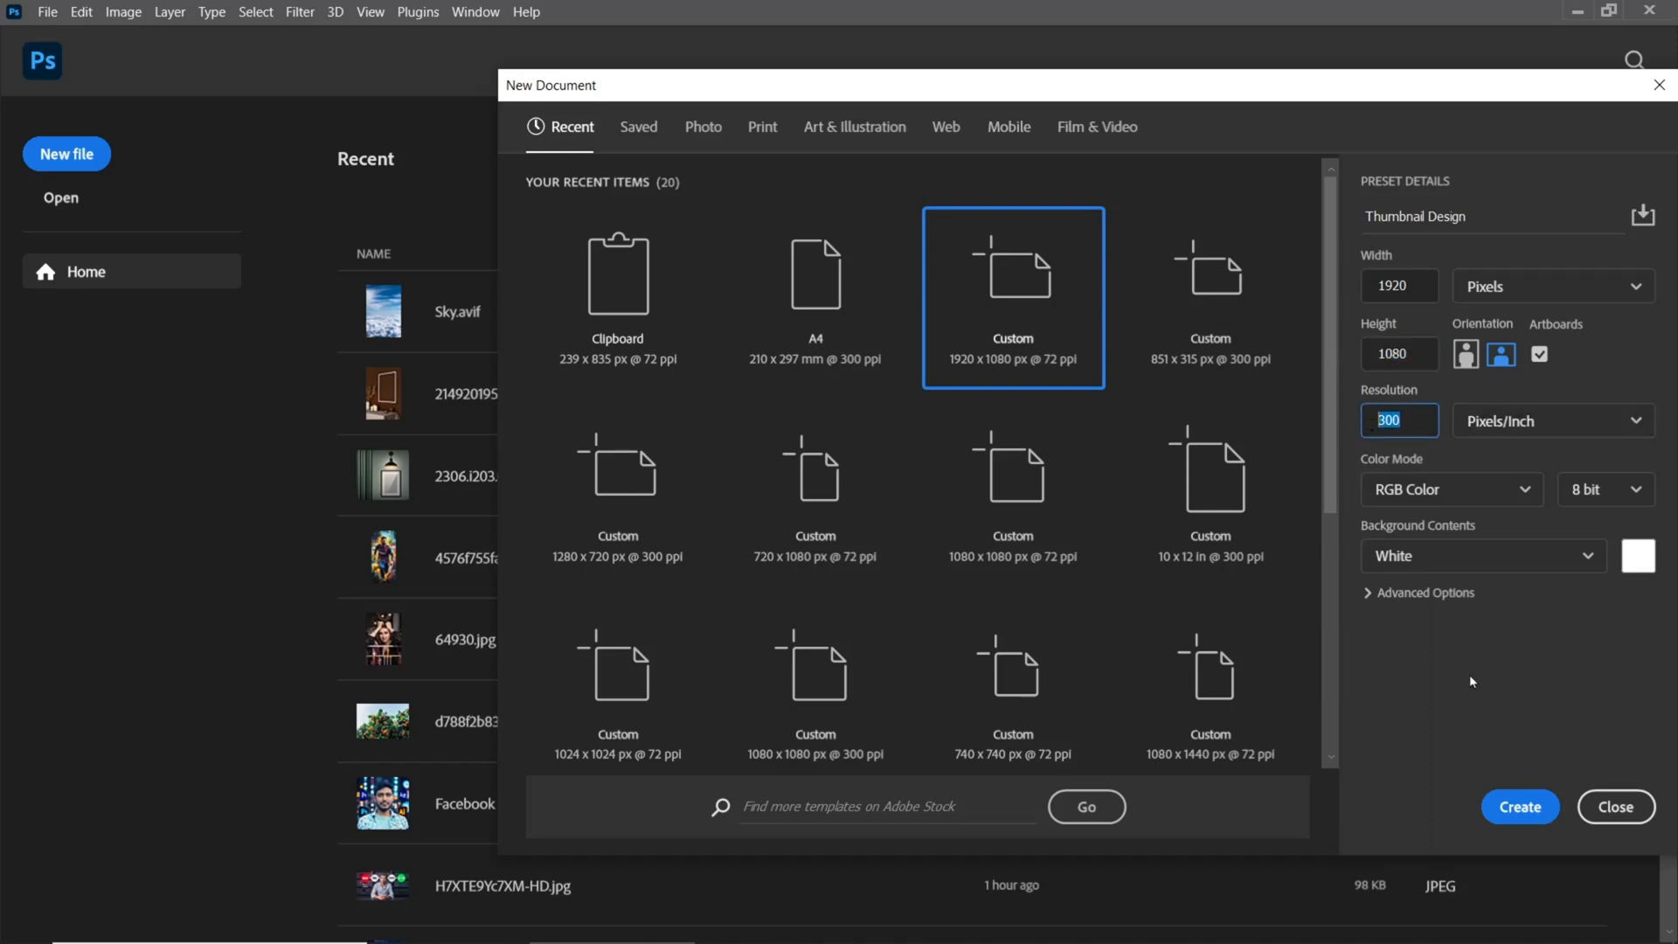
click(1517, 808)
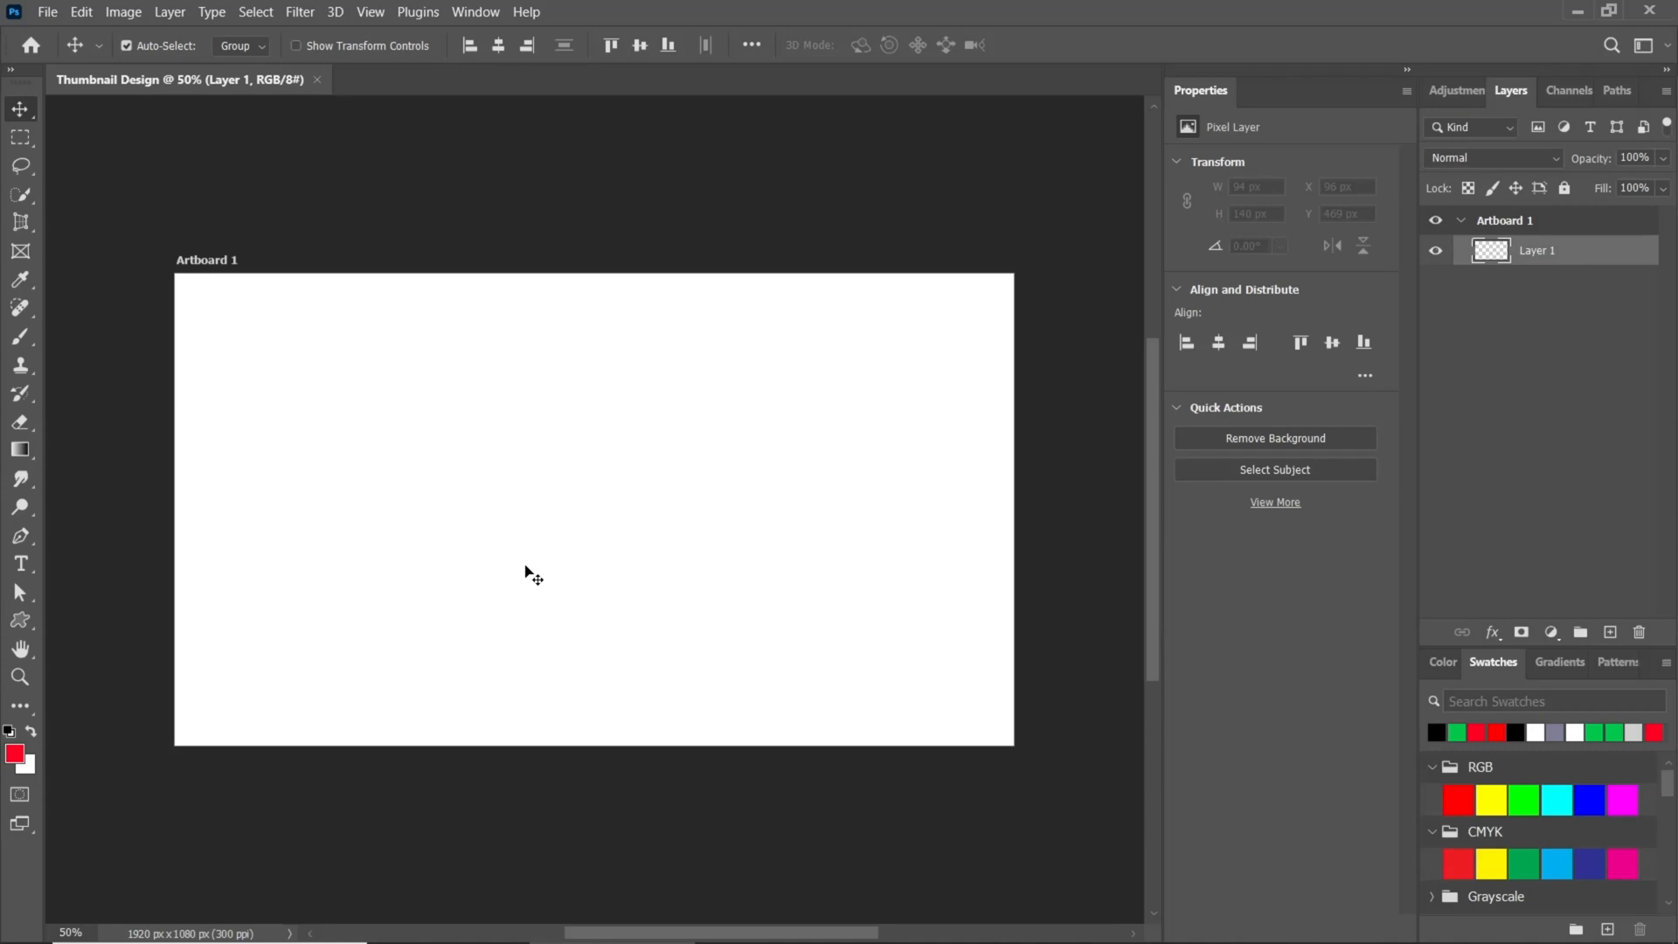
- Place the image H7XTE9Yc7XM-HD.jpg as an embedded object on the artboard
click(46, 13)
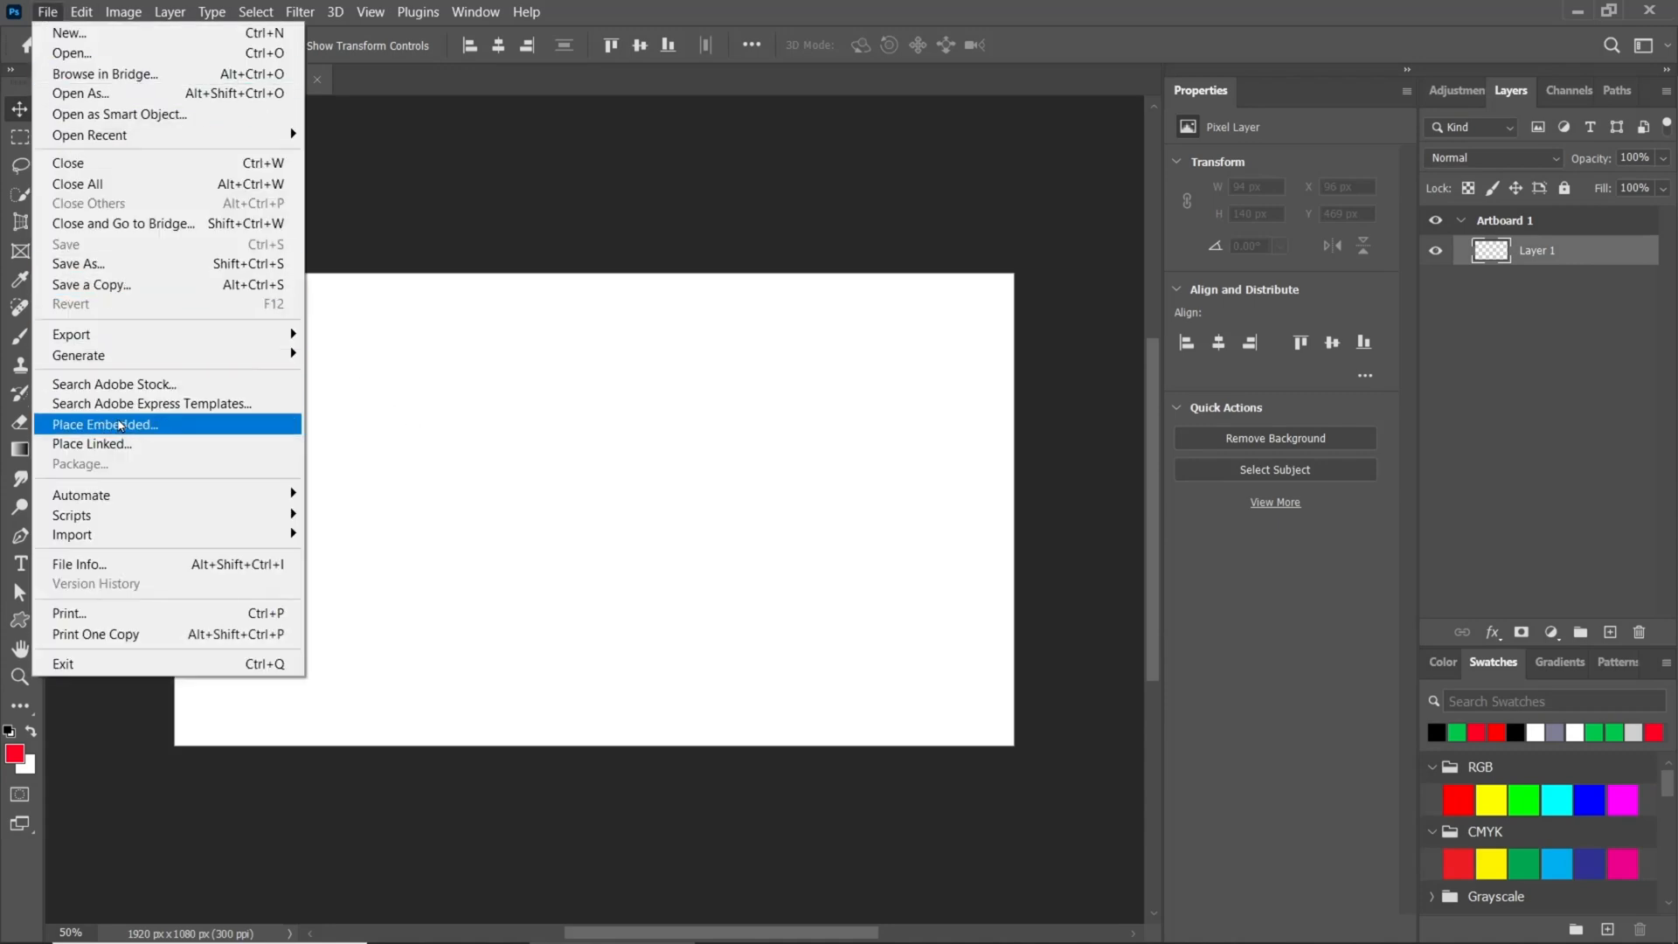
click(120, 427)
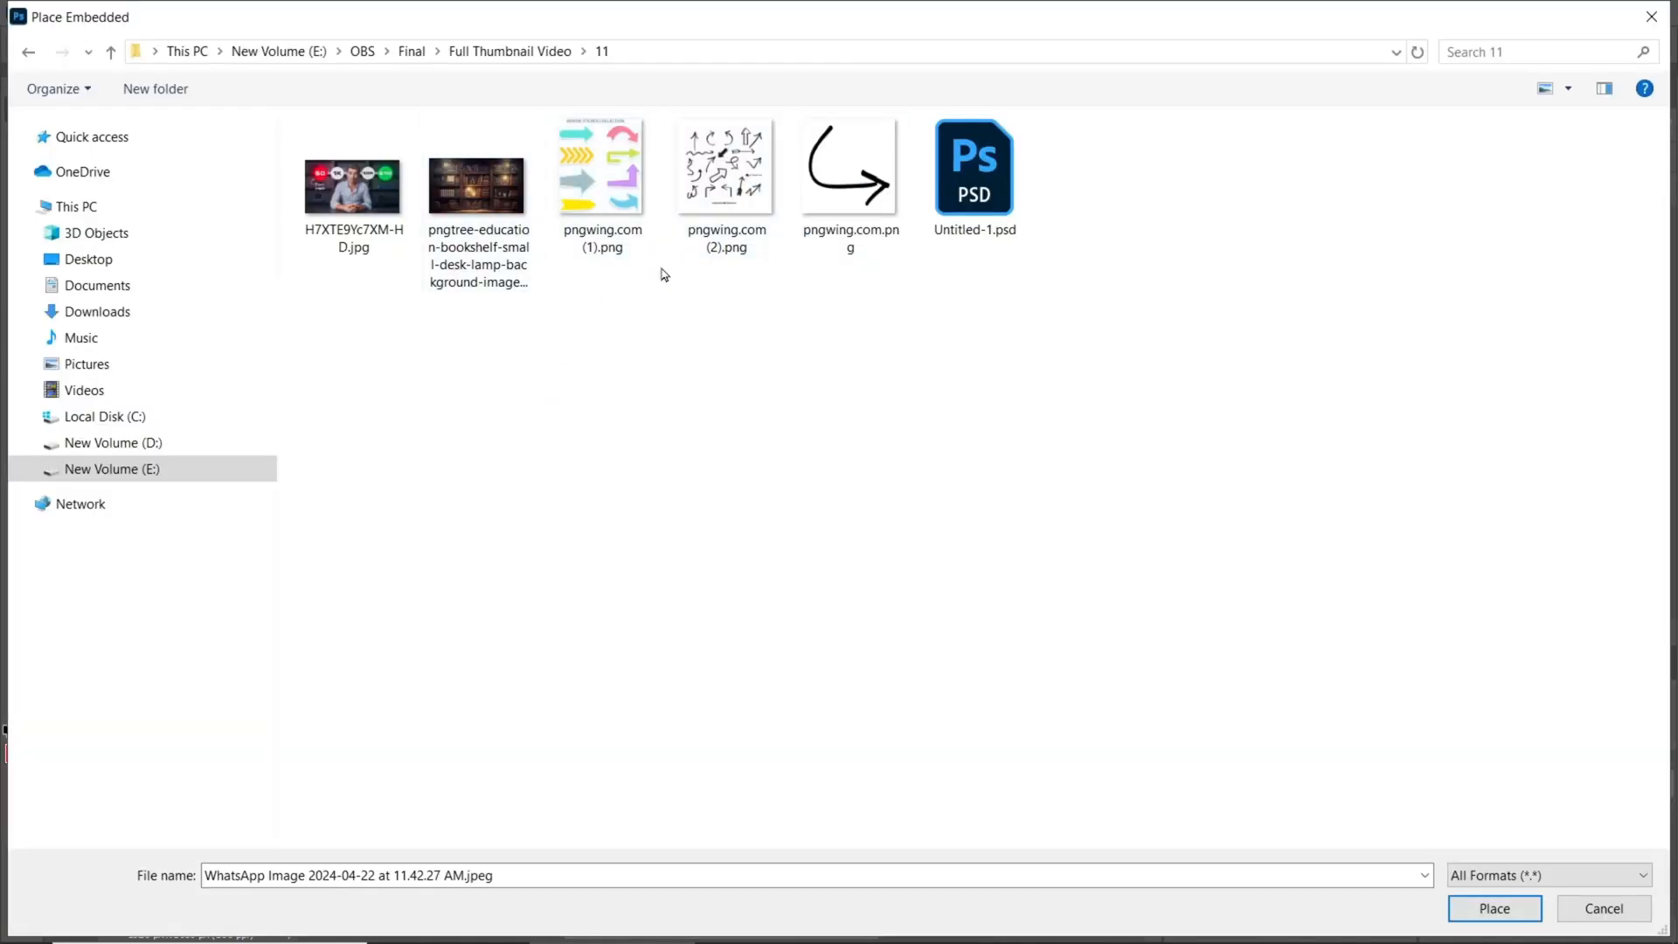
click(344, 194)
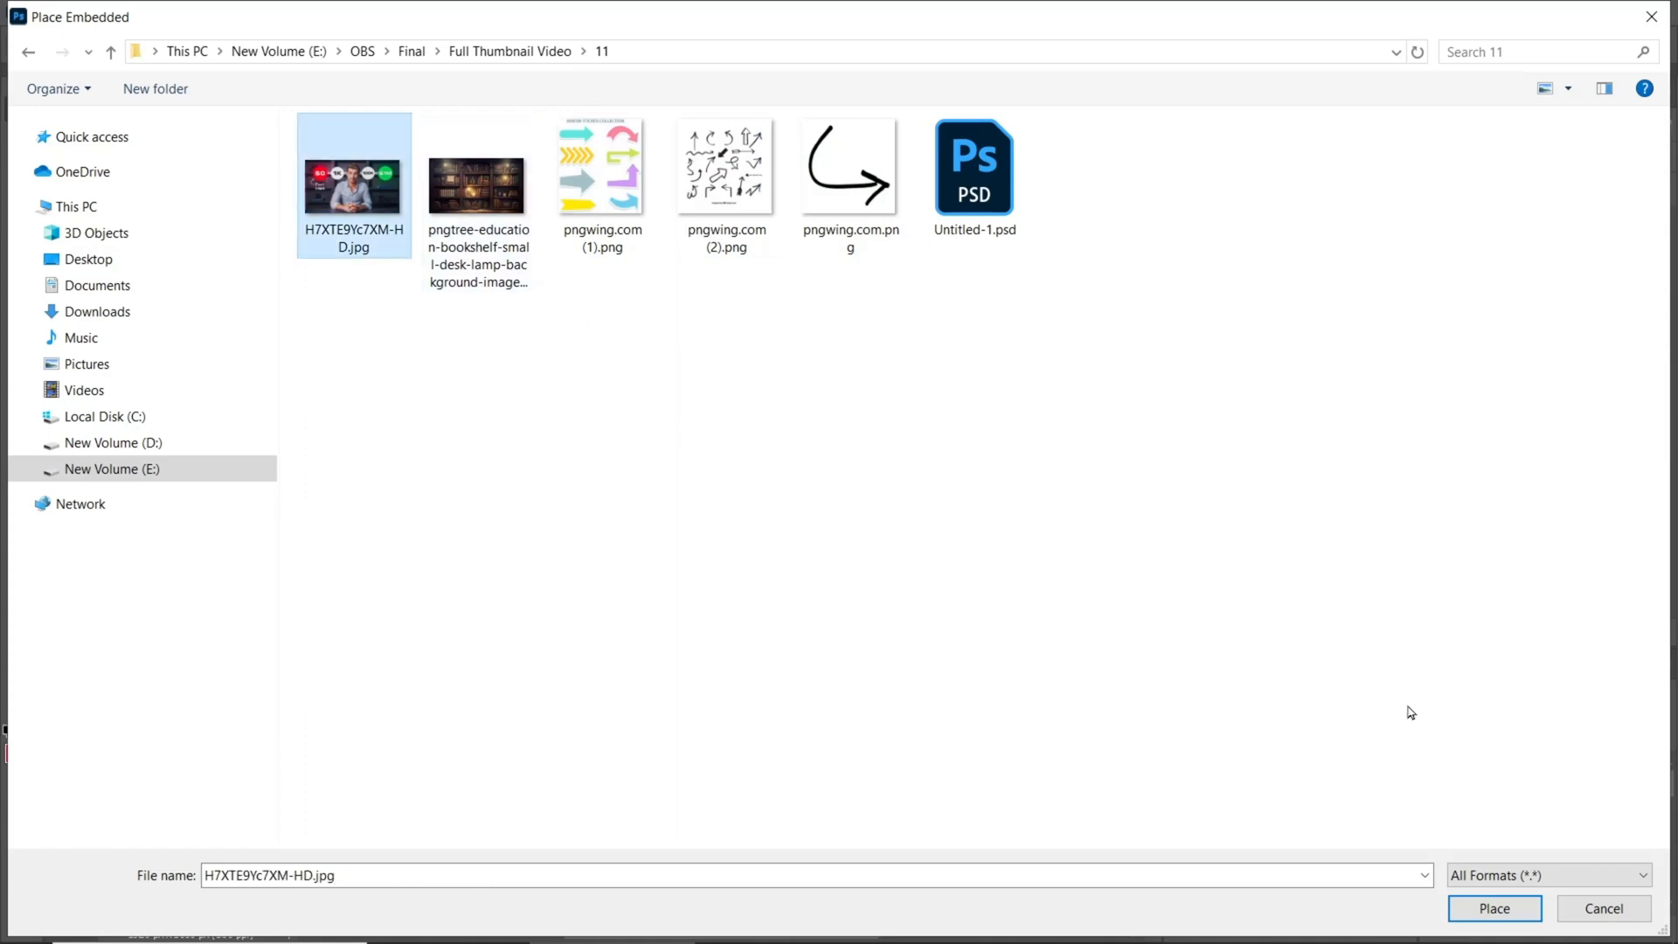
click(1475, 908)
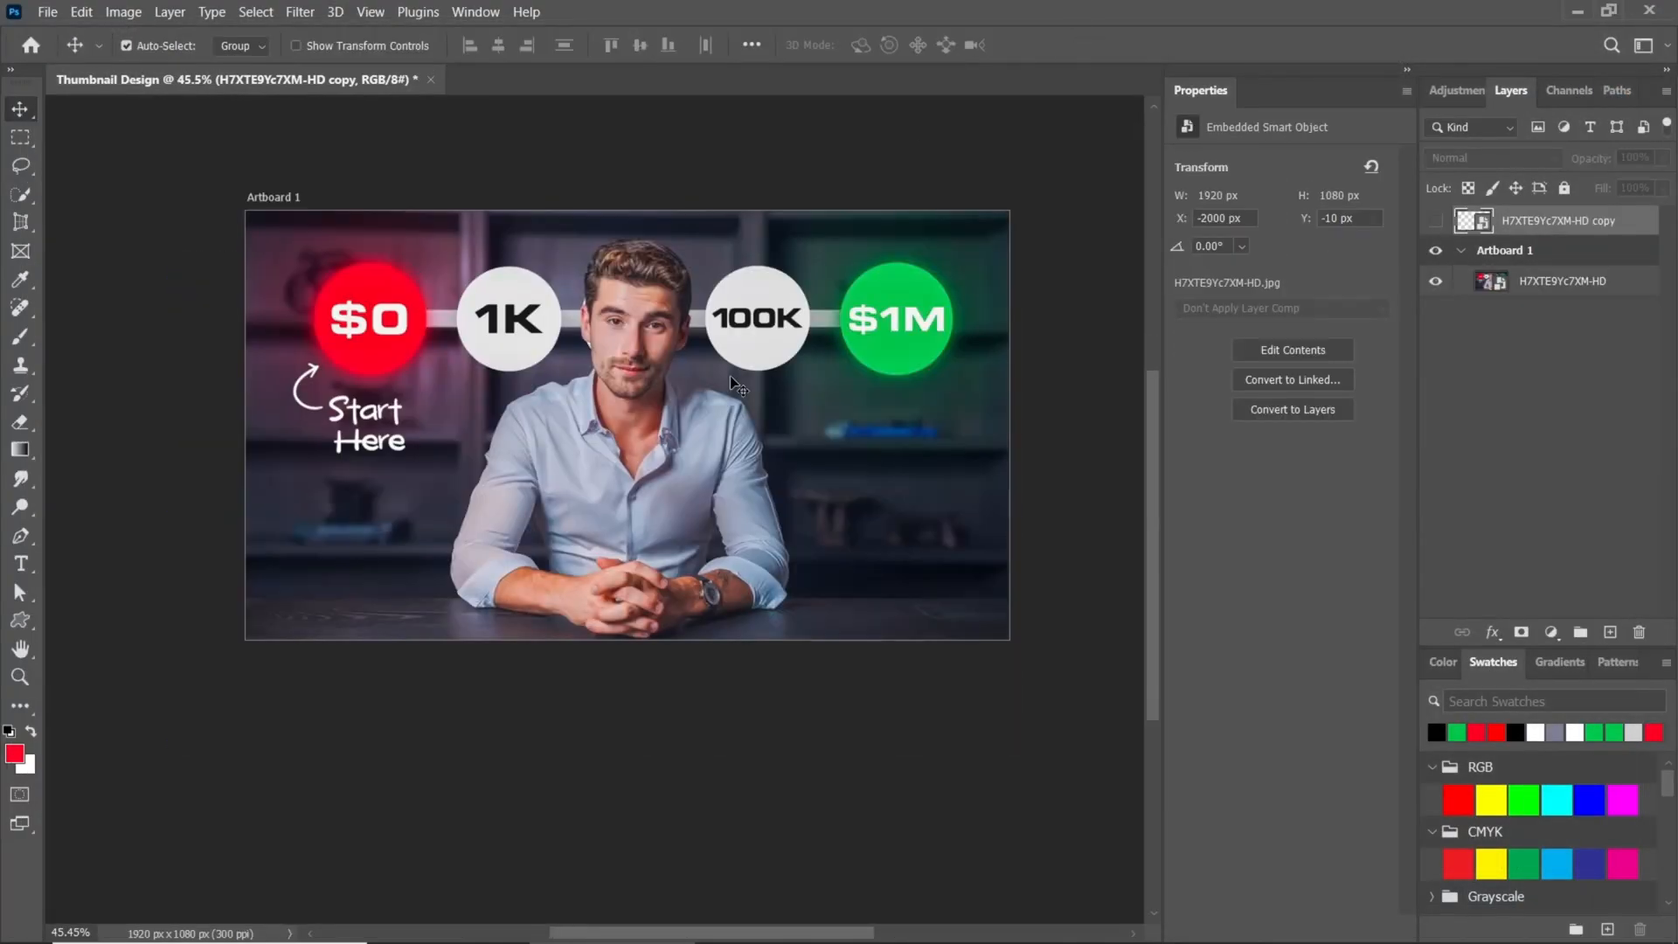
- With the Pen tool in Path mode, start a path along the table's back edge from the image's left border to the man's cuff
scroll(734, 385, up, 1)
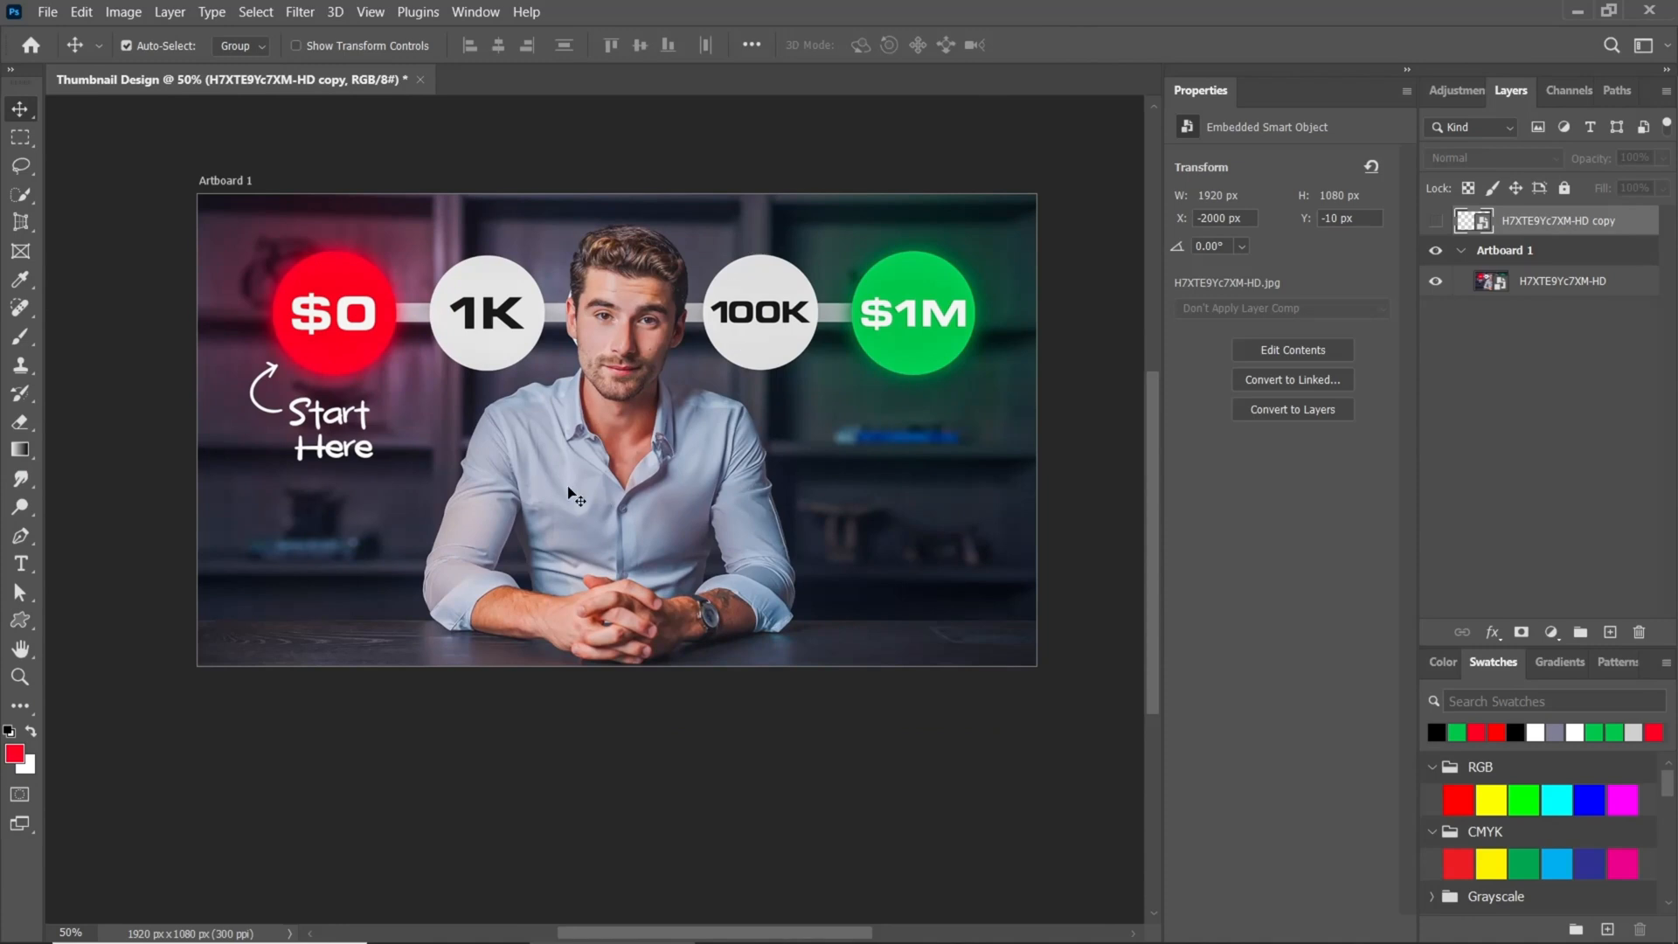
click(21, 536)
scroll(210, 627, up, 8)
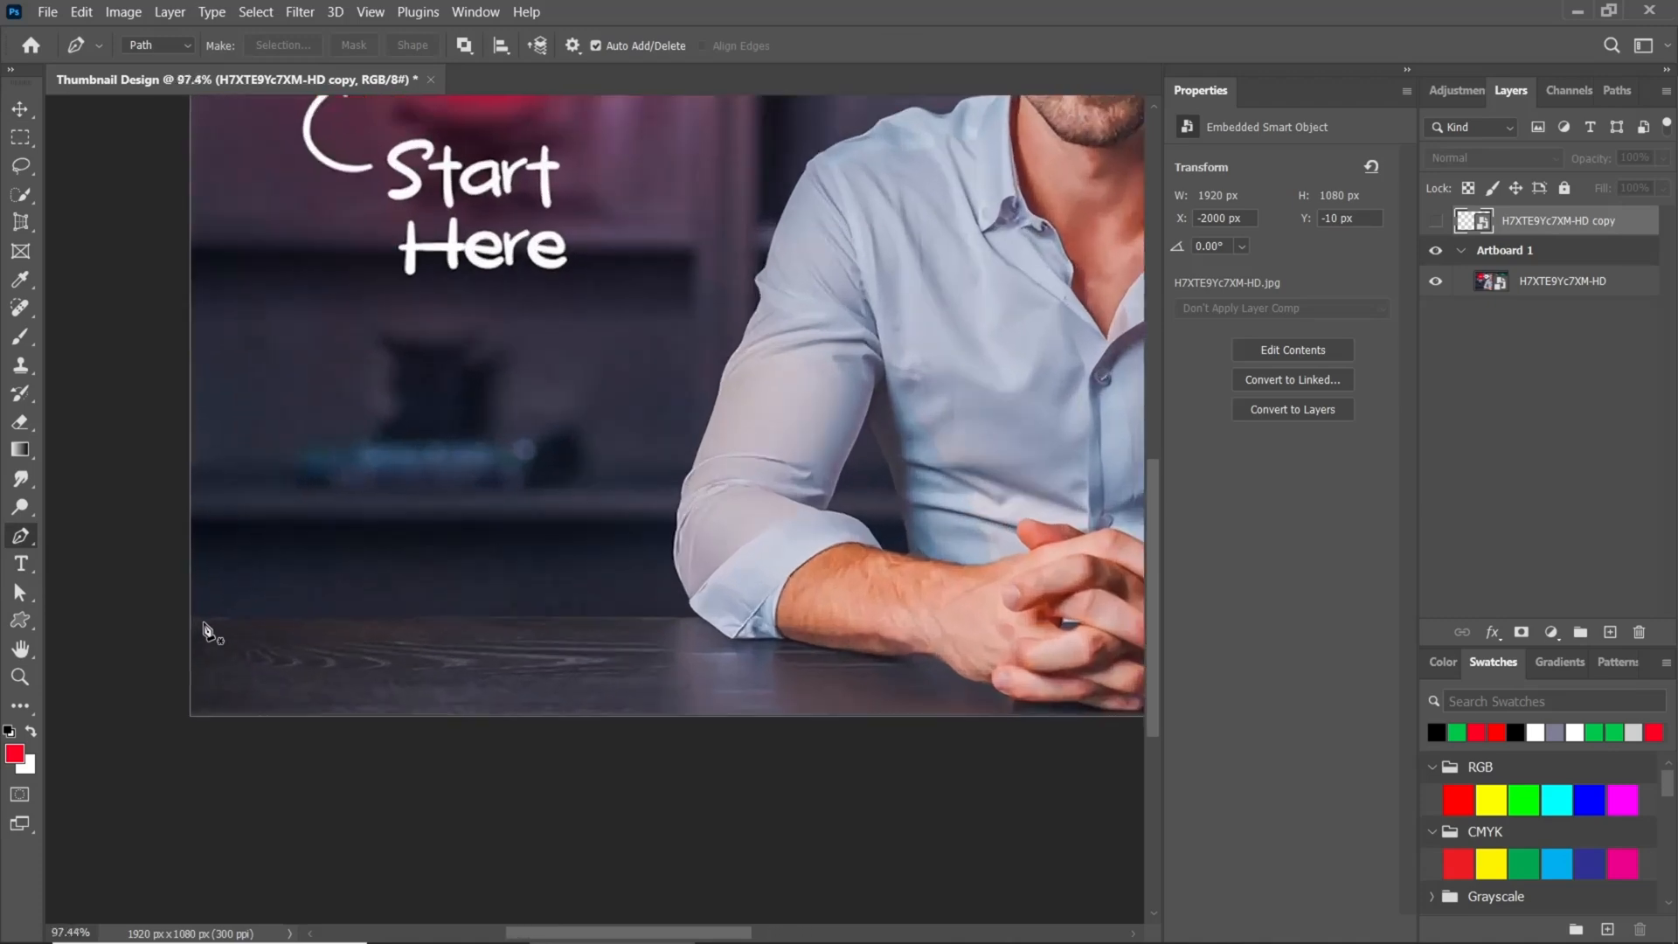
click(153, 47)
click(144, 77)
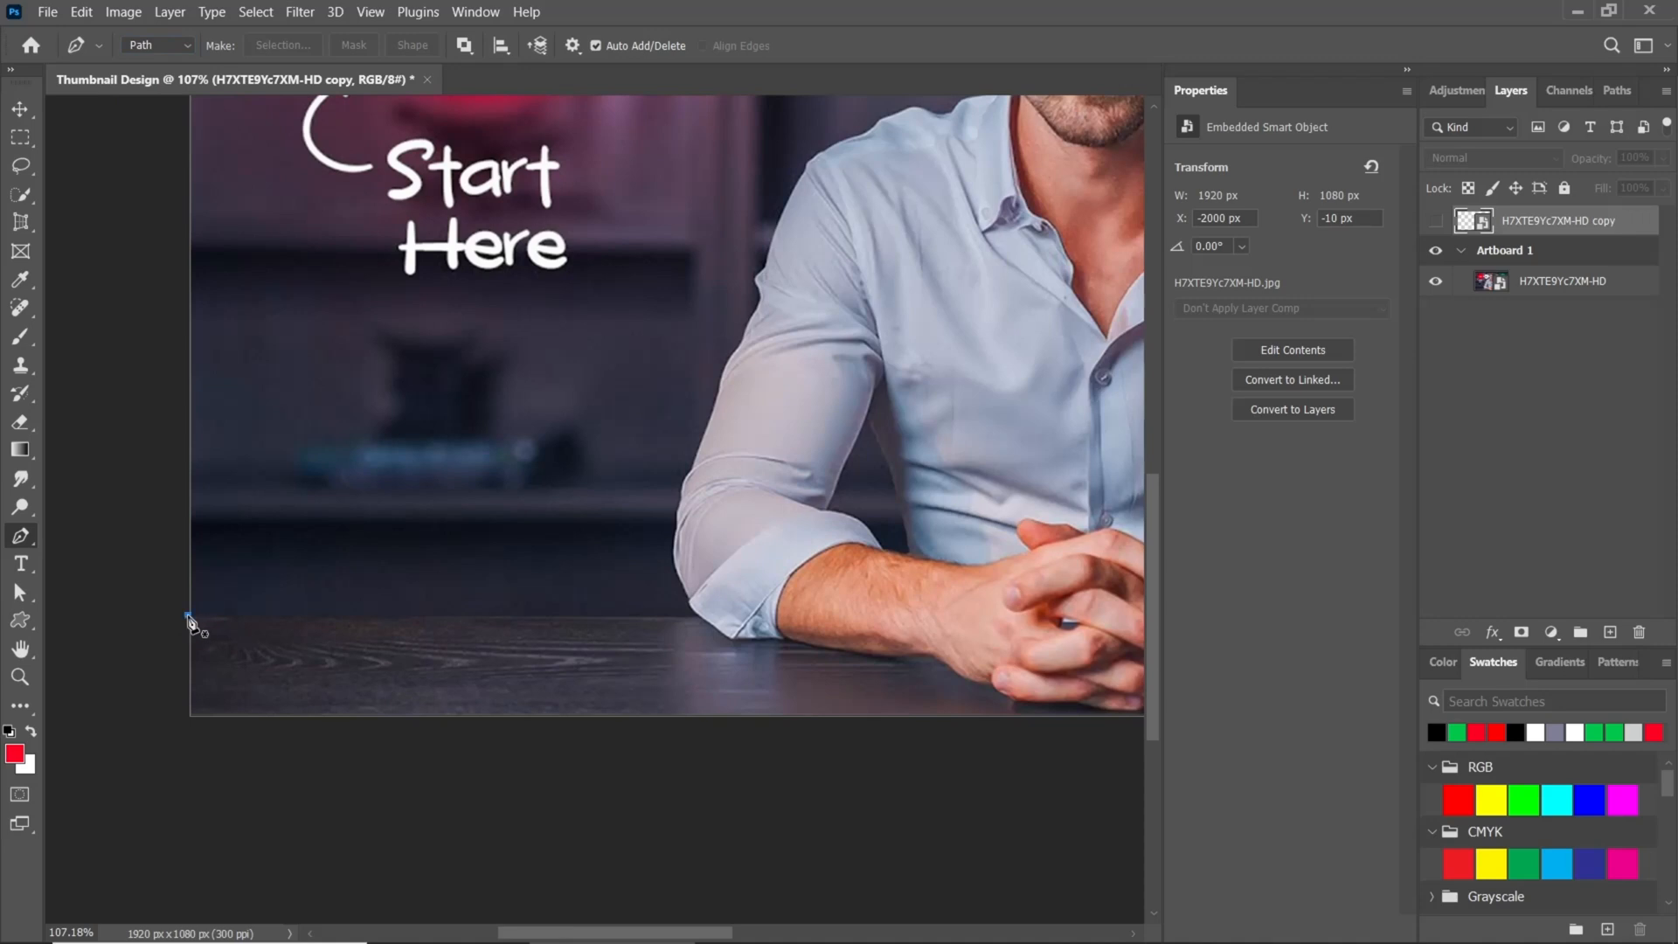
click(187, 615)
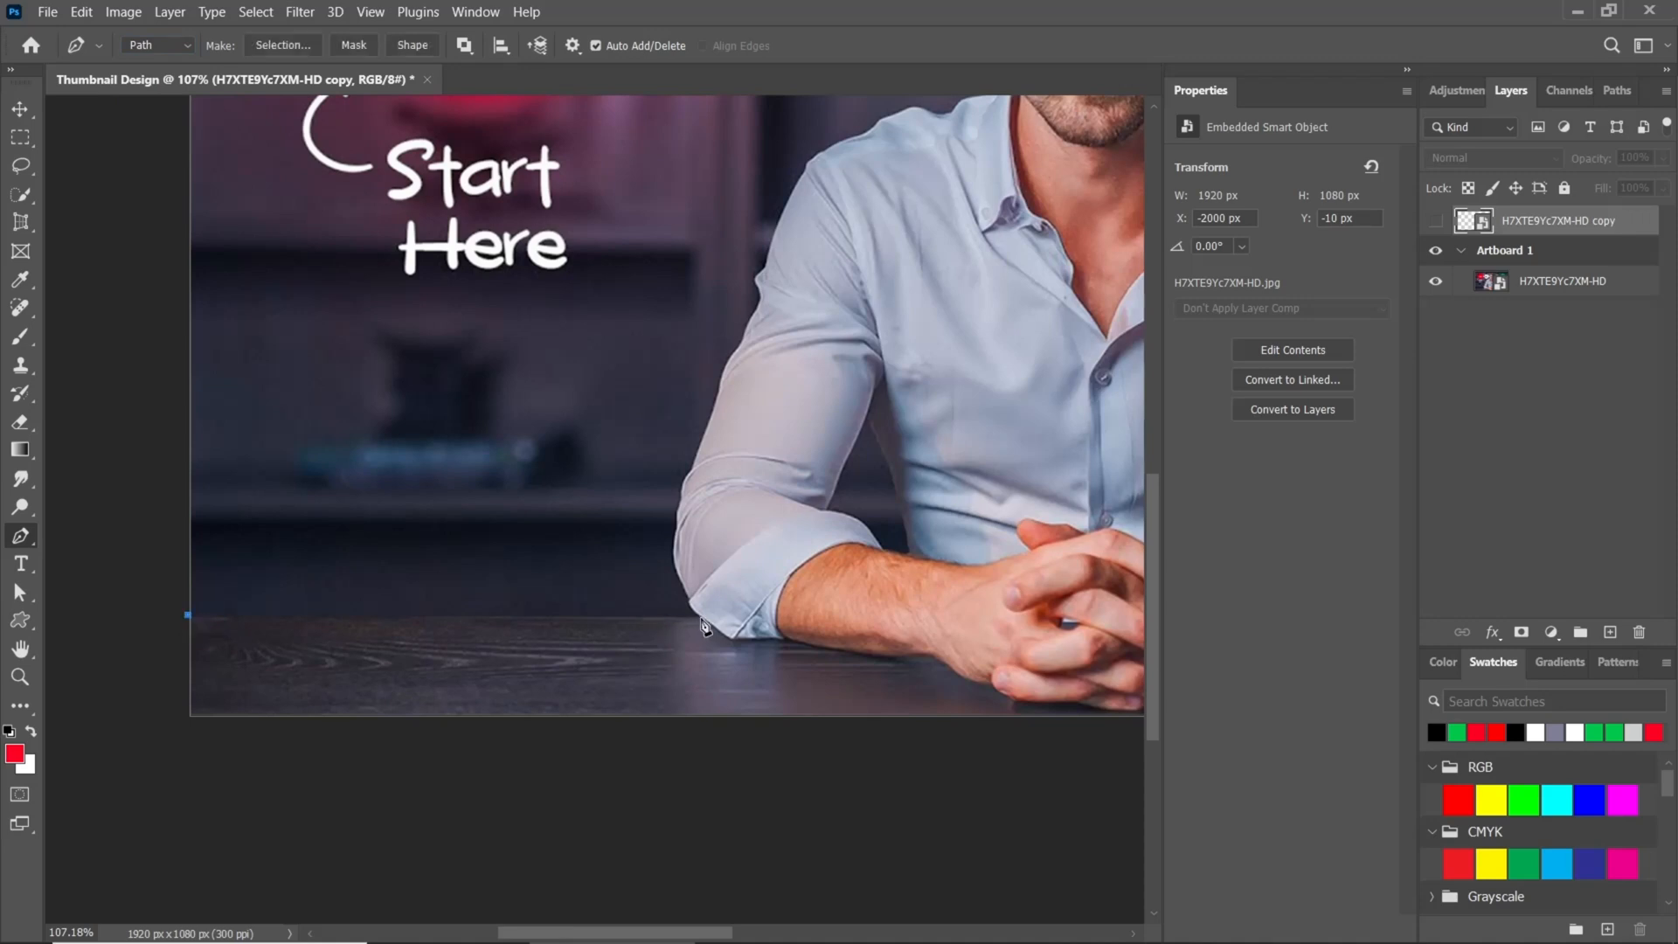
click(699, 617)
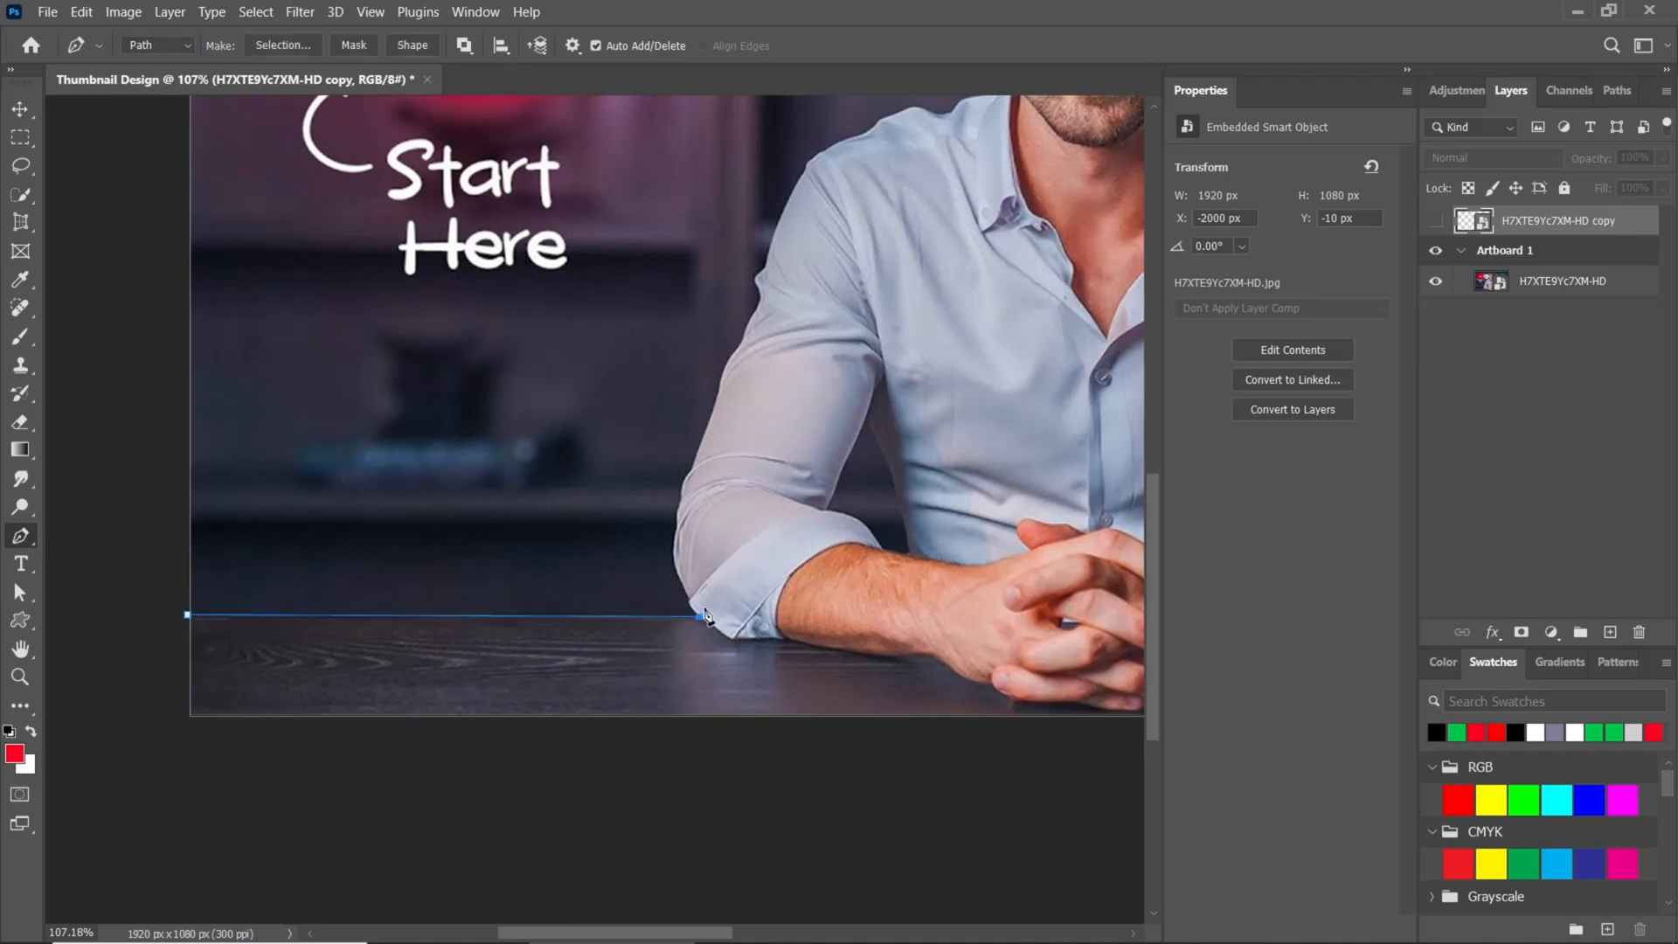
- Continue the pen path from the cuff up along the outer edge of the shirt sleeve on the image's left side
scroll(704, 618, up, 7)
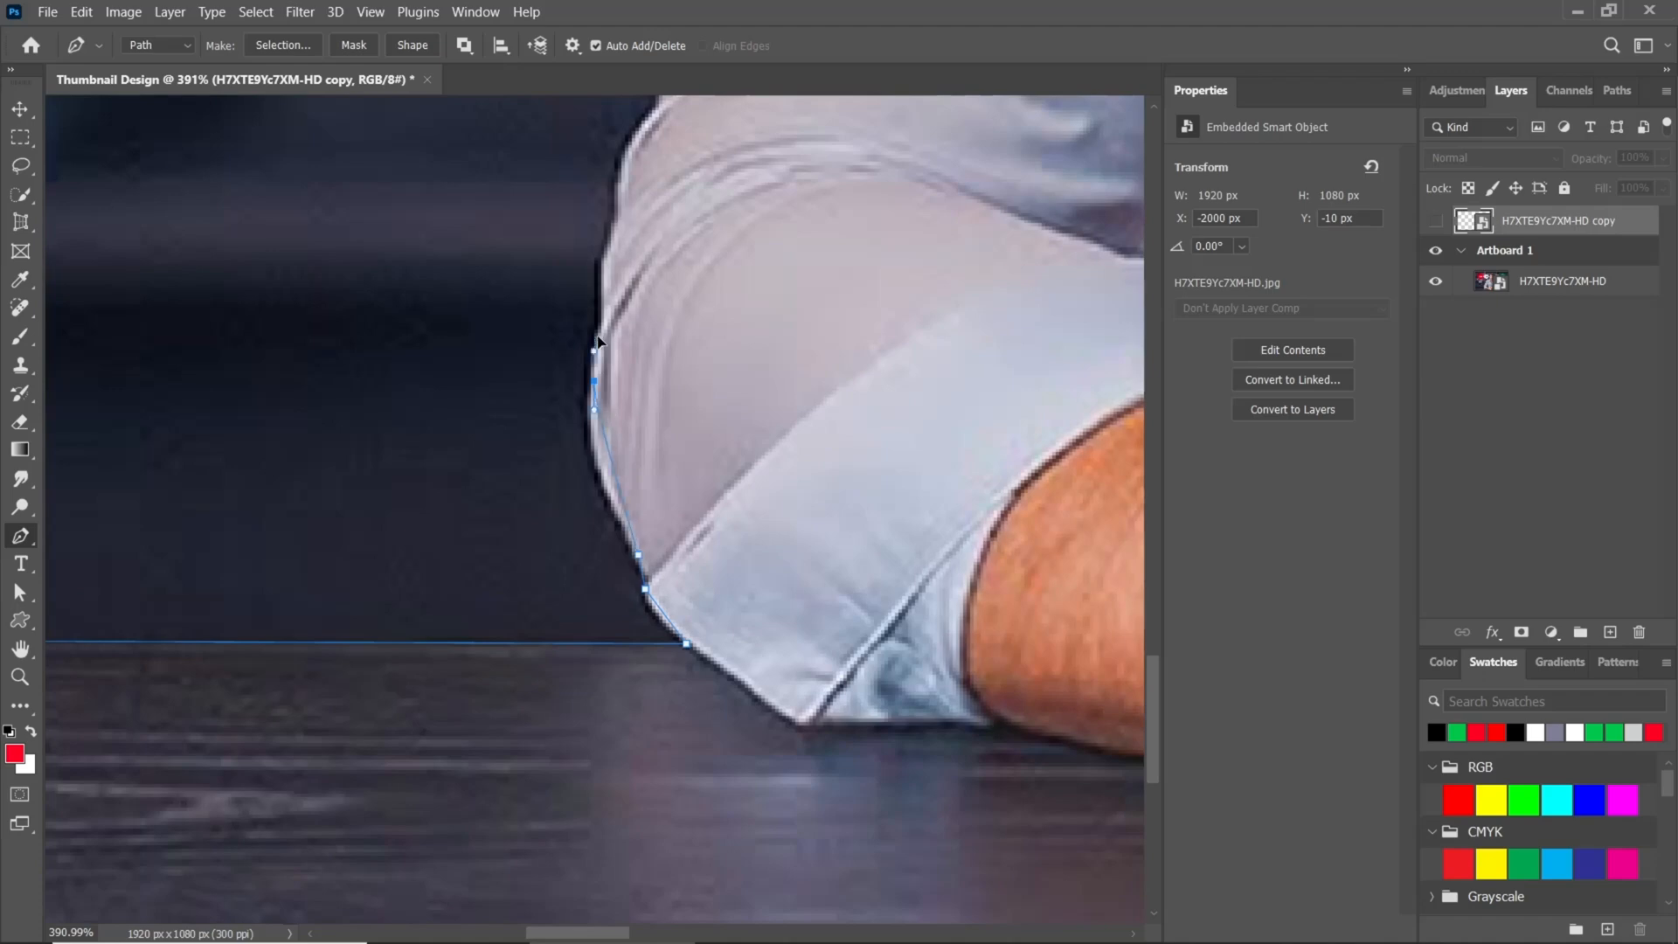
drag(594, 381, 574, 648)
scroll(634, 310, down, 2)
drag(556, 495, 550, 452)
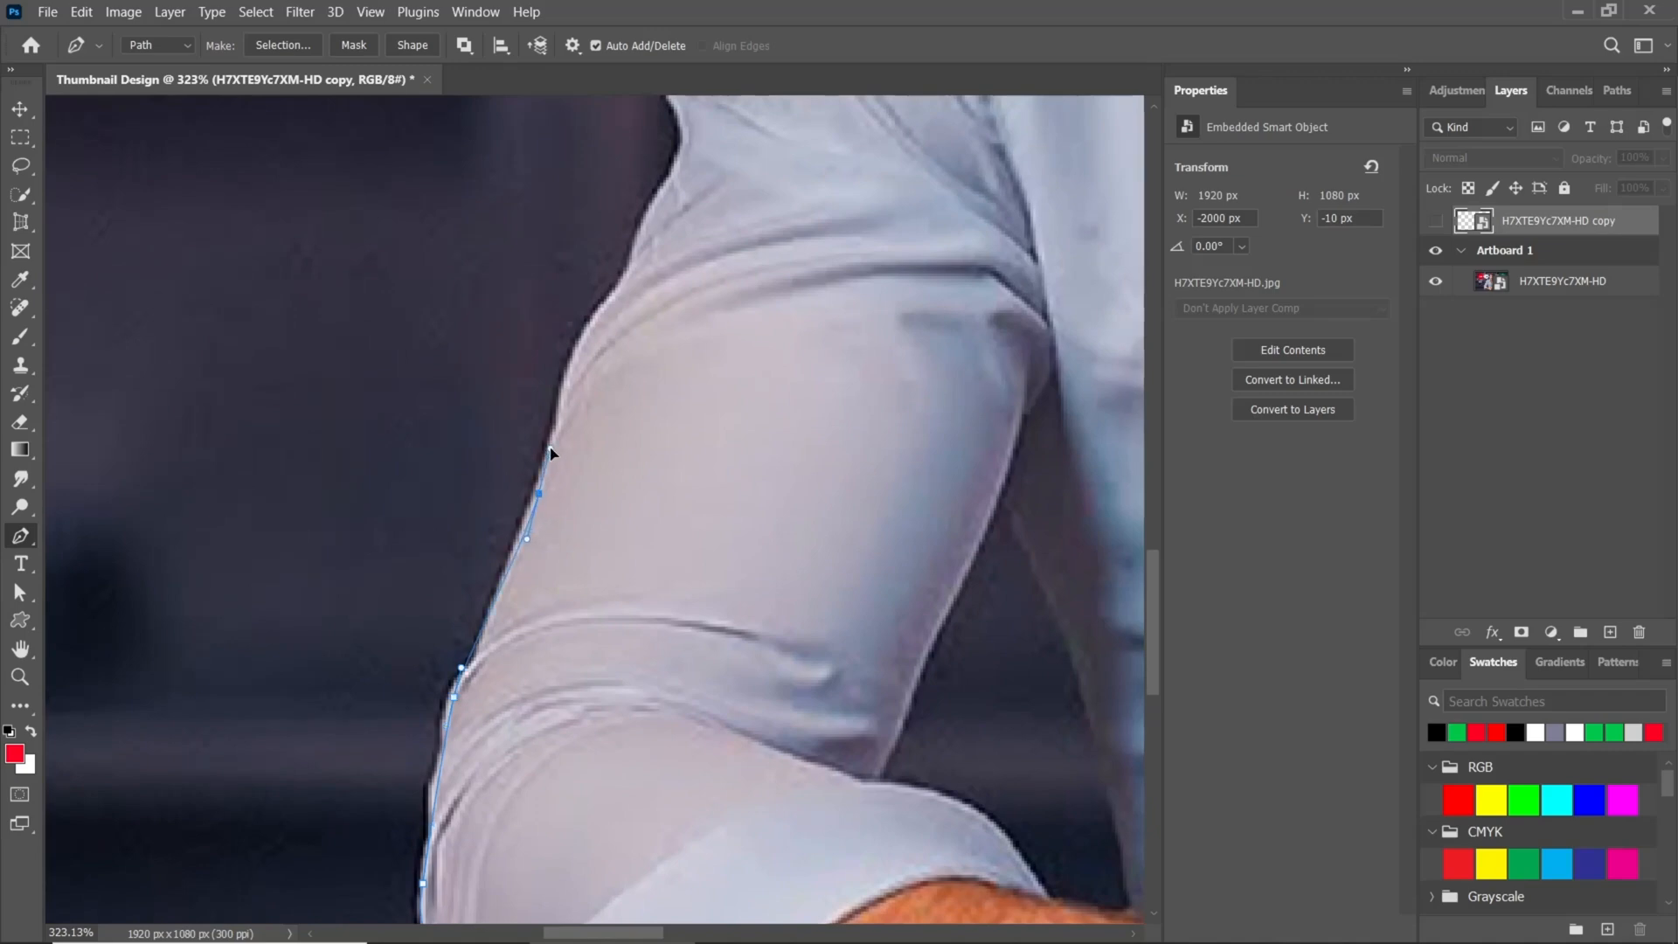
drag(651, 376, 560, 612)
drag(520, 531, 568, 499)
click(584, 399)
mouse_move(581, 332)
mouse_down()
mouse_move(556, 293)
mouse_move(573, 313)
mouse_up()
scroll(670, 267, down, 2)
drag(669, 268, 543, 580)
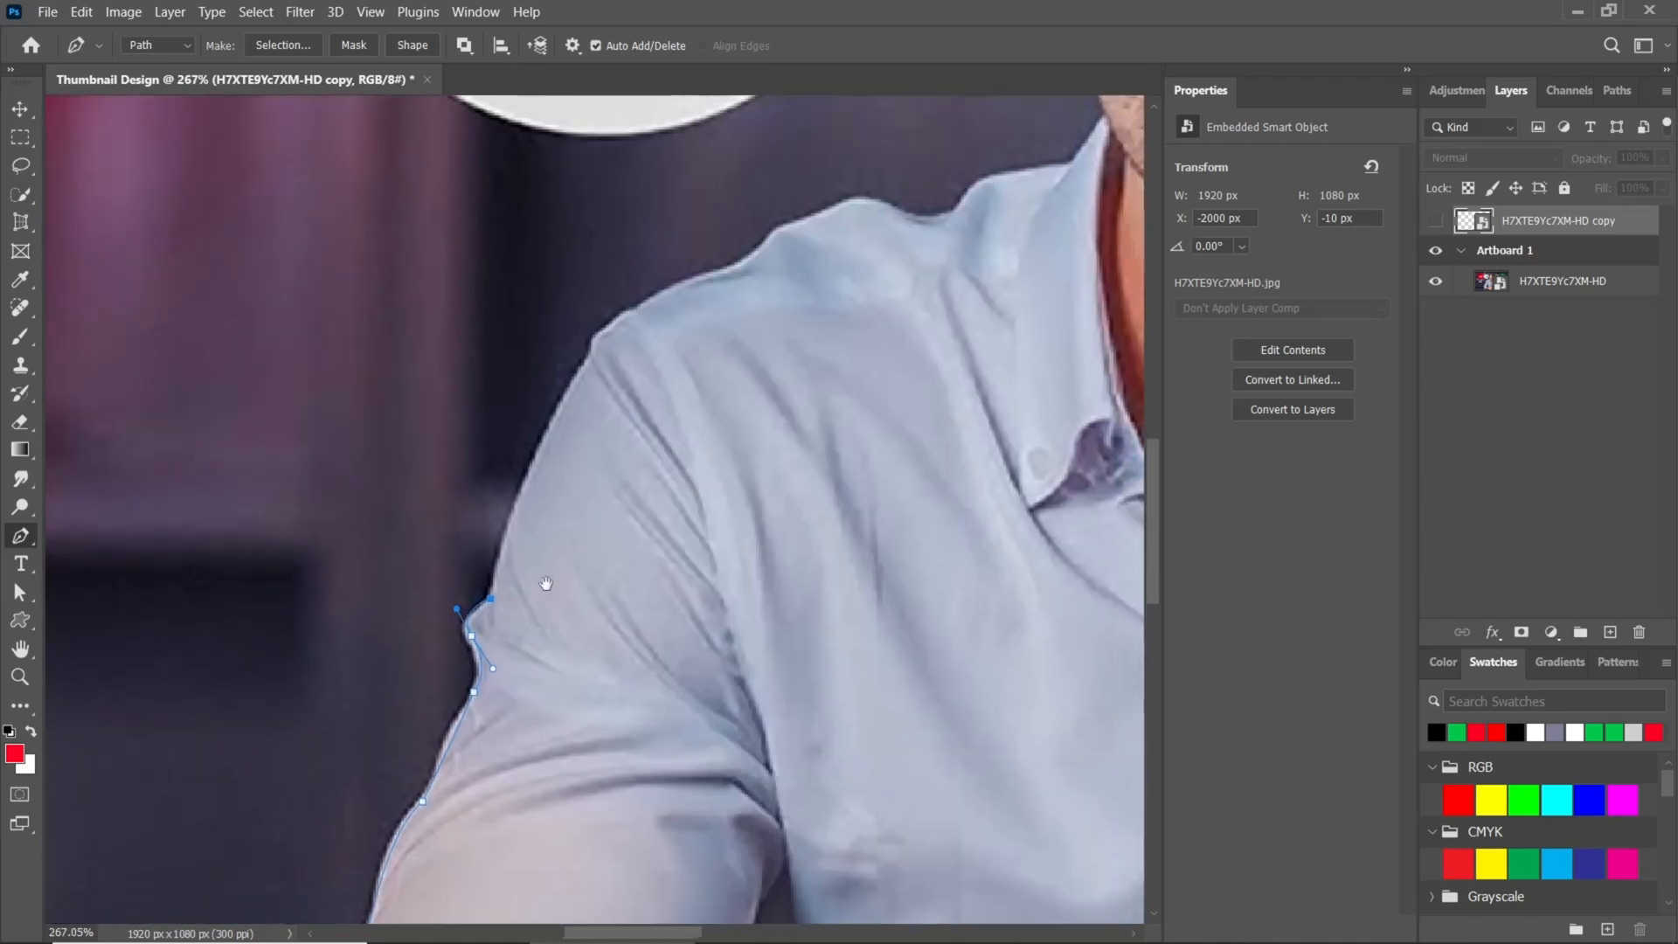
- Extend the pen path over the shoulder on the image's left side and along the collar to the neck
drag(583, 359, 617, 319)
drag(704, 284, 540, 470)
drag(559, 455, 620, 446)
drag(675, 385, 835, 354)
drag(905, 348, 721, 495)
scroll(931, 329, up, 5)
click(728, 449)
scroll(727, 446, down, 3)
drag(701, 283, 711, 519)
click(702, 266)
- Trace the pen path up the jaw and around the ear on the image's left side
scroll(708, 519, up, 6)
drag(617, 433, 534, 673)
alt+click(617, 433)
scroll(616, 433, down, 4)
click(524, 458)
alt+click(566, 417)
drag(566, 417, 536, 653)
- Continue the pen path along the side of the hair and over the top of the man's head
click(509, 462)
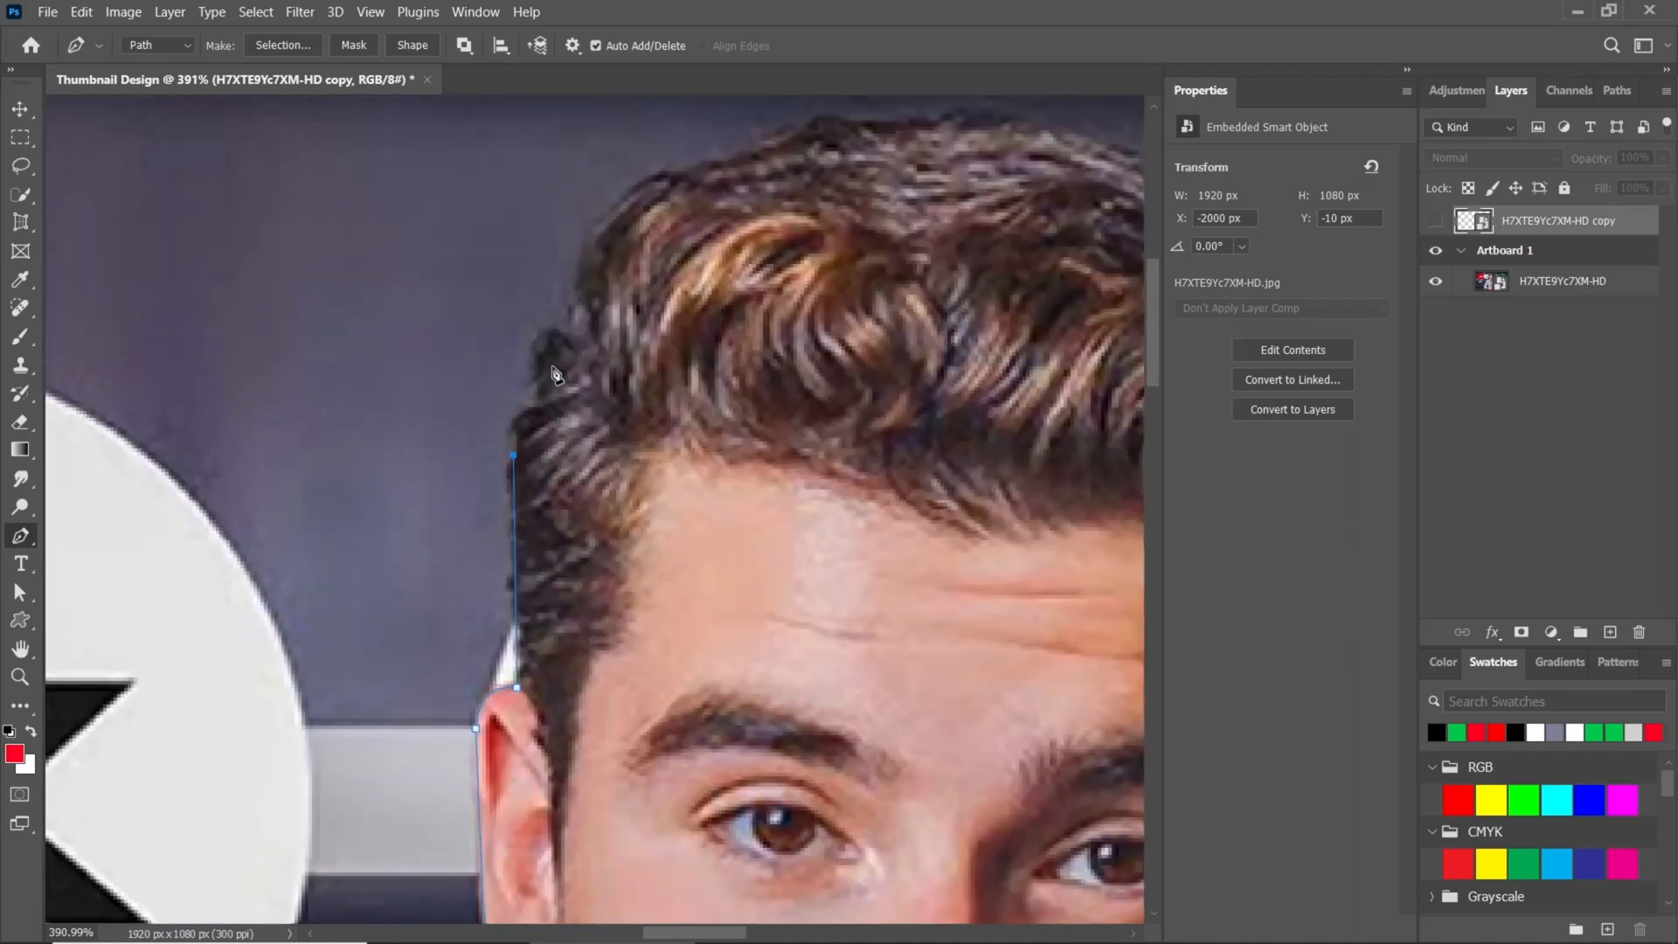
click(540, 338)
scroll(540, 338, down, 4)
drag(540, 337, 434, 417)
drag(535, 366, 592, 362)
drag(908, 460, 695, 326)
- Bring the pen path down the hair and around the ear on the image's right side
click(636, 483)
scroll(626, 504, up, 6)
drag(666, 576, 700, 278)
alt+click(666, 576)
scroll(666, 577, down, 4)
drag(637, 471, 572, 489)
alt+click(637, 471)
- Trace the pen path down the neck and collar and out onto the shoulder on the image's right side
click(560, 572)
key(ctrl+z)
alt+click(595, 483)
click(557, 585)
scroll(556, 587, up, 1)
drag(556, 587, 611, 422)
drag(562, 527, 610, 532)
- Follow the outer edge of the shirt sleeve on the image's right side with the pen path down to the forearm
scroll(592, 584, down, 10)
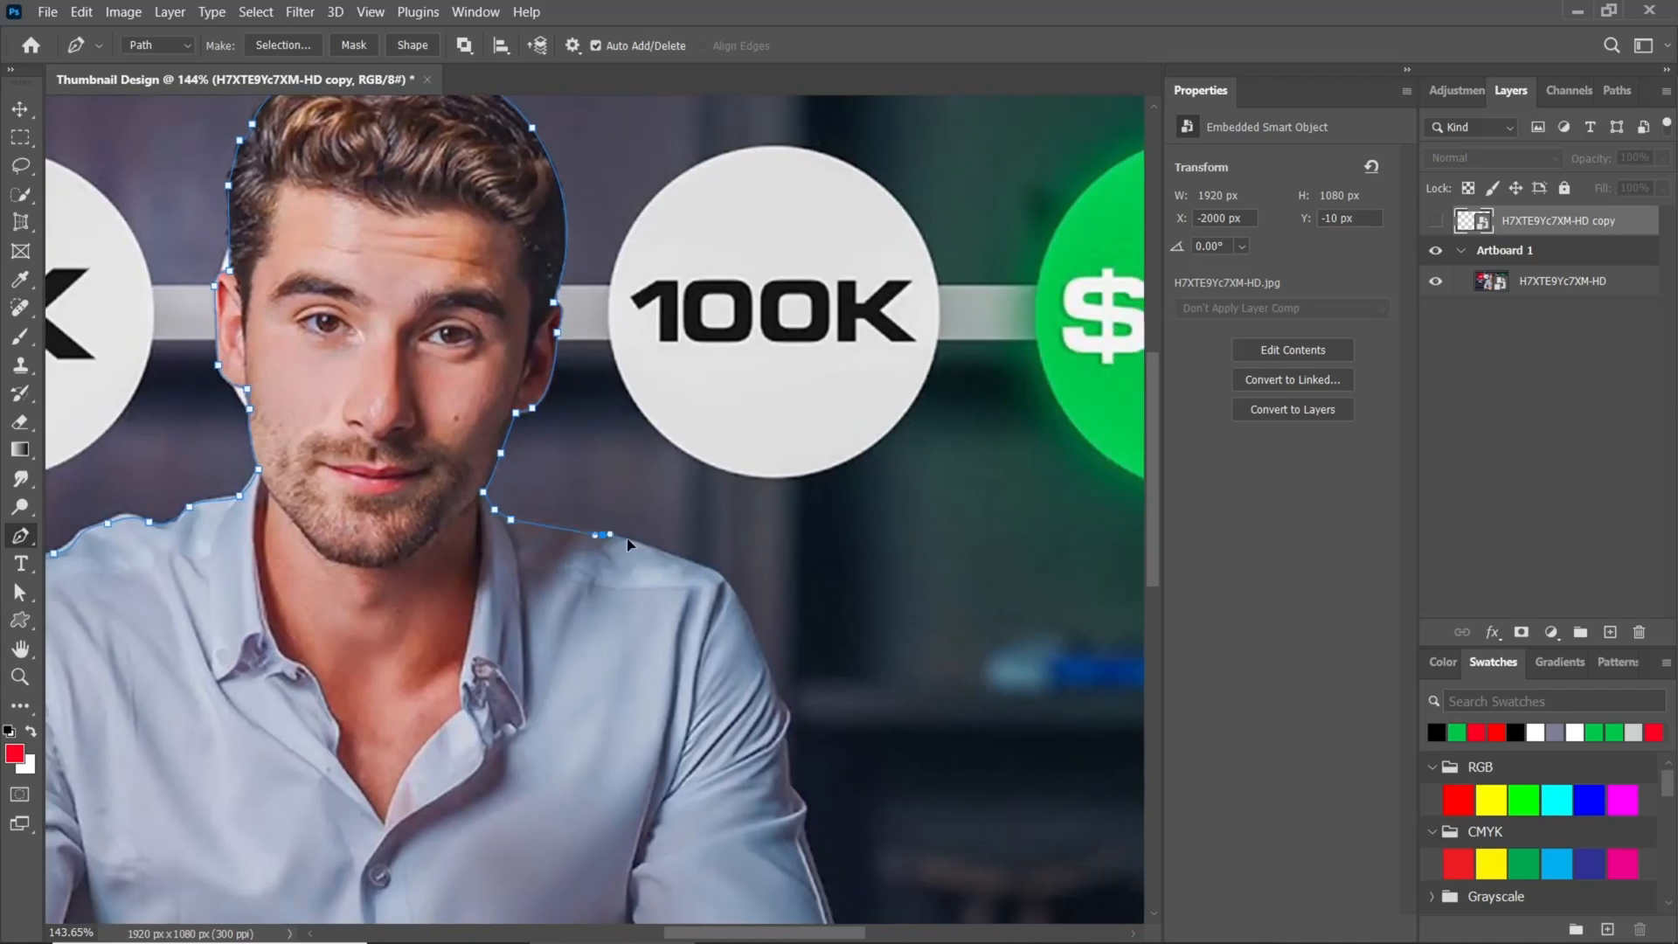
click(793, 723)
scroll(790, 734, up, 4)
click(796, 790)
drag(811, 820, 807, 838)
drag(910, 713, 917, 737)
drag(766, 686, 655, 337)
drag(834, 515, 795, 428)
drag(804, 436, 801, 477)
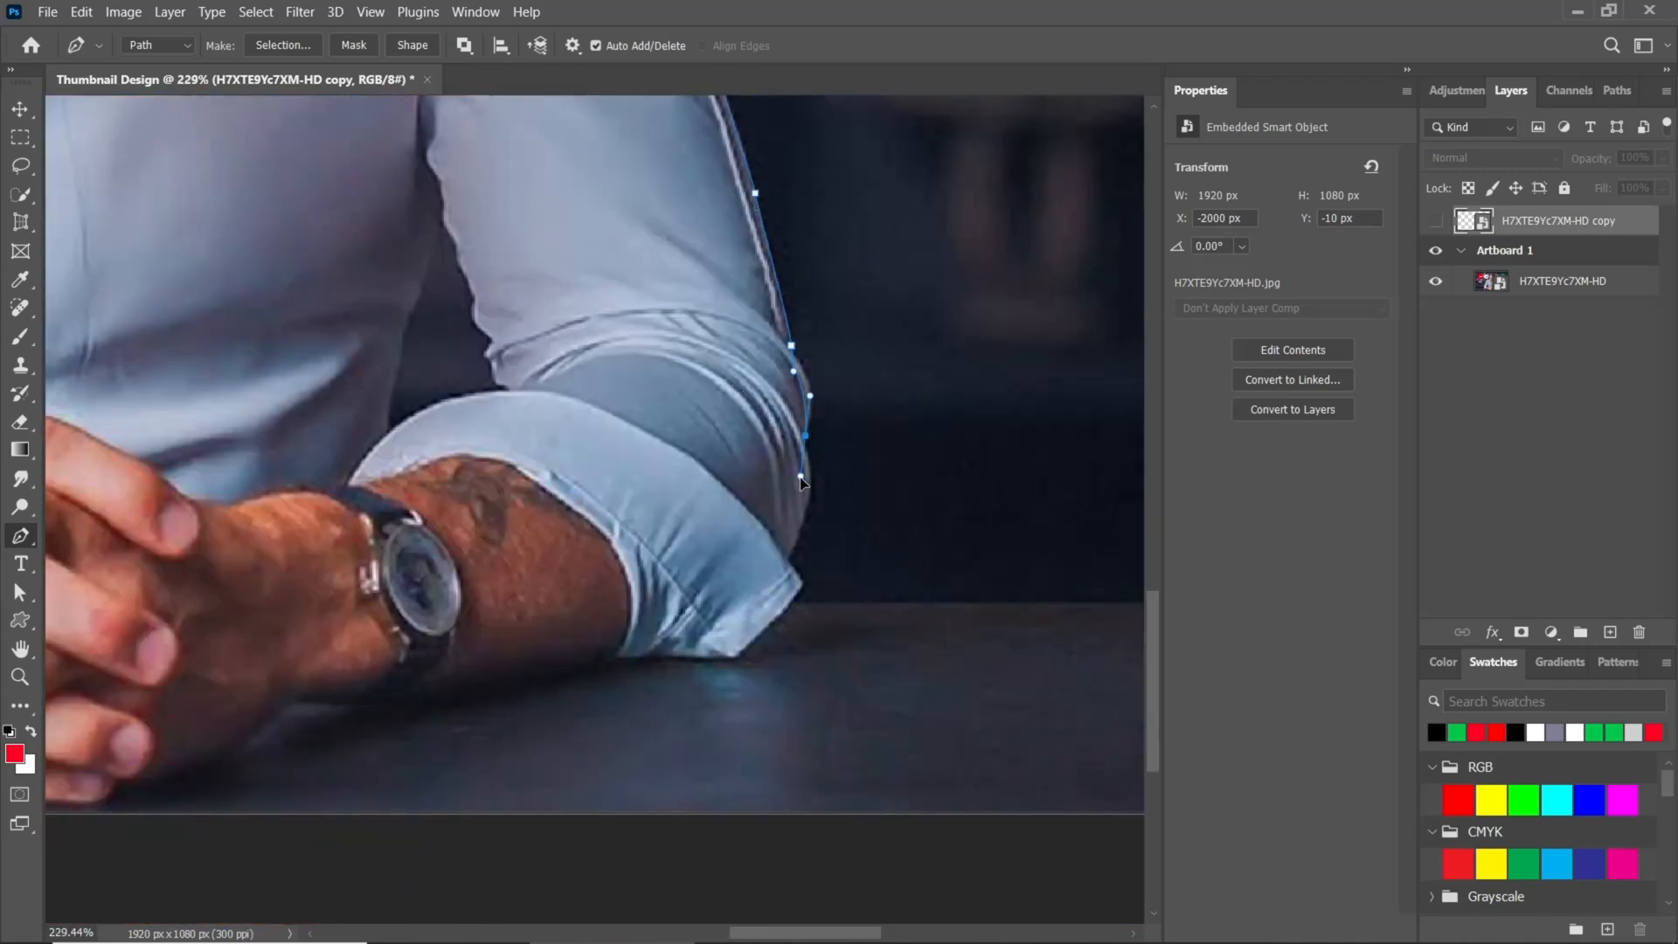
- Outline the elbow and the folded cuff down to the table edge with corner points on the pen path
drag(789, 557, 752, 627)
alt+click(789, 557)
scroll(788, 572, up, 6)
click(813, 592)
click(795, 629)
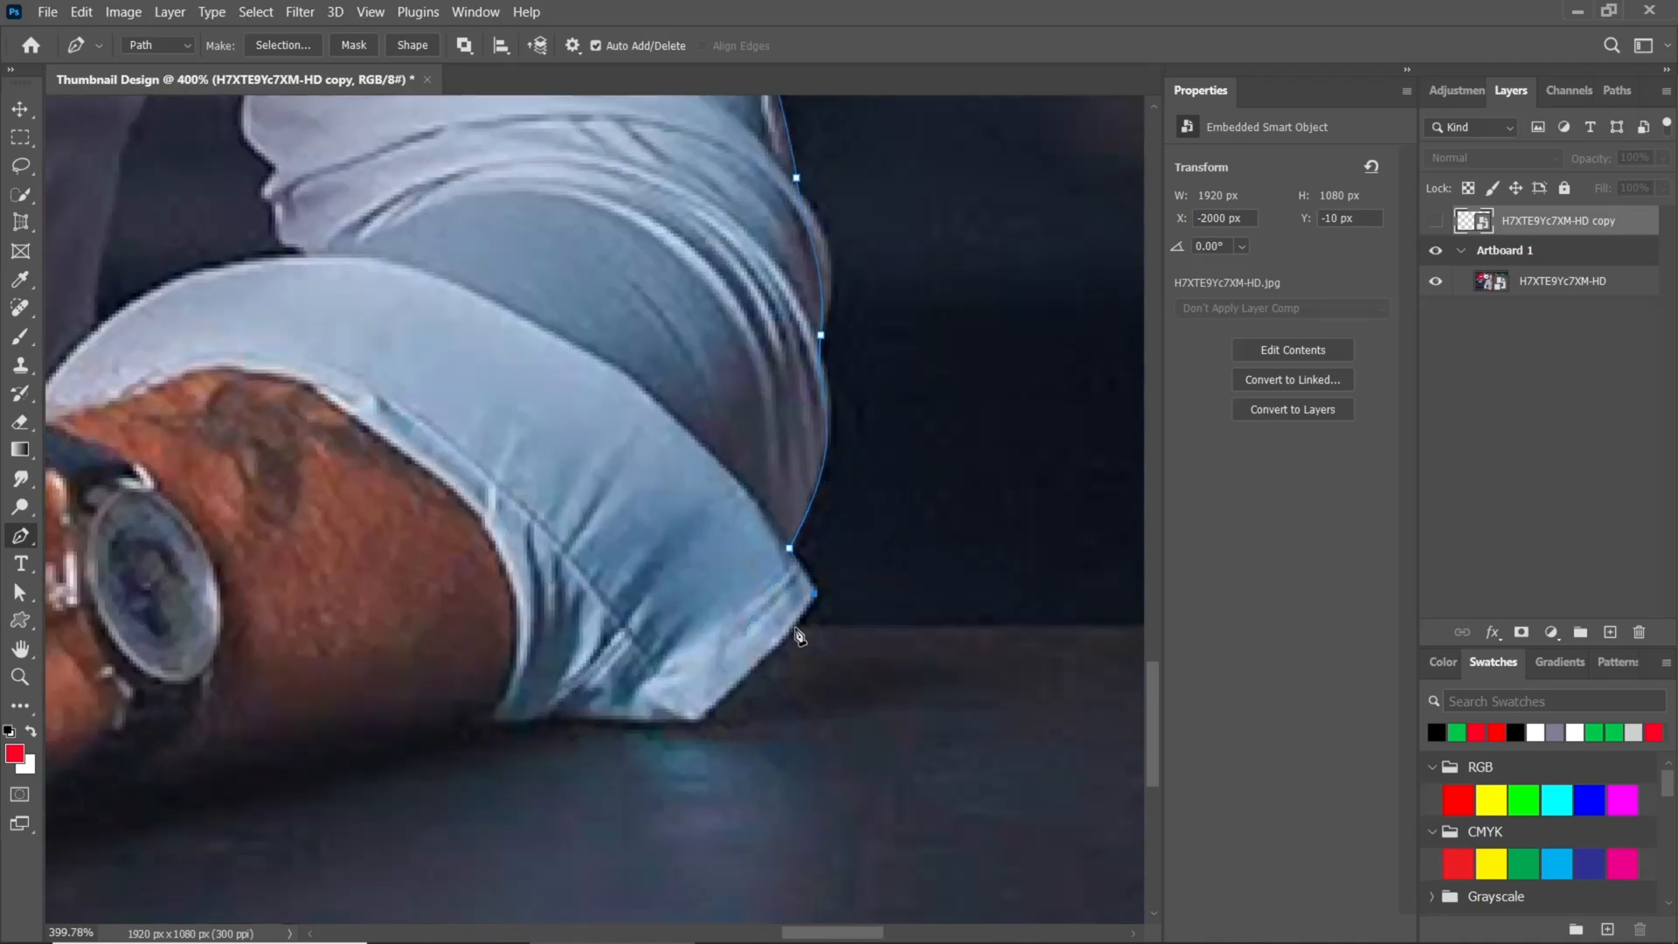
- Extend the path along the table edge to the image's right border, loop it below the artboard, and close it at the starting point
scroll(855, 628, down, 20)
drag(1066, 634, 810, 607)
click(876, 600)
drag(913, 652, 1113, 587)
click(1091, 626)
drag(730, 627, 663, 632)
click(295, 628)
click(100, 602)
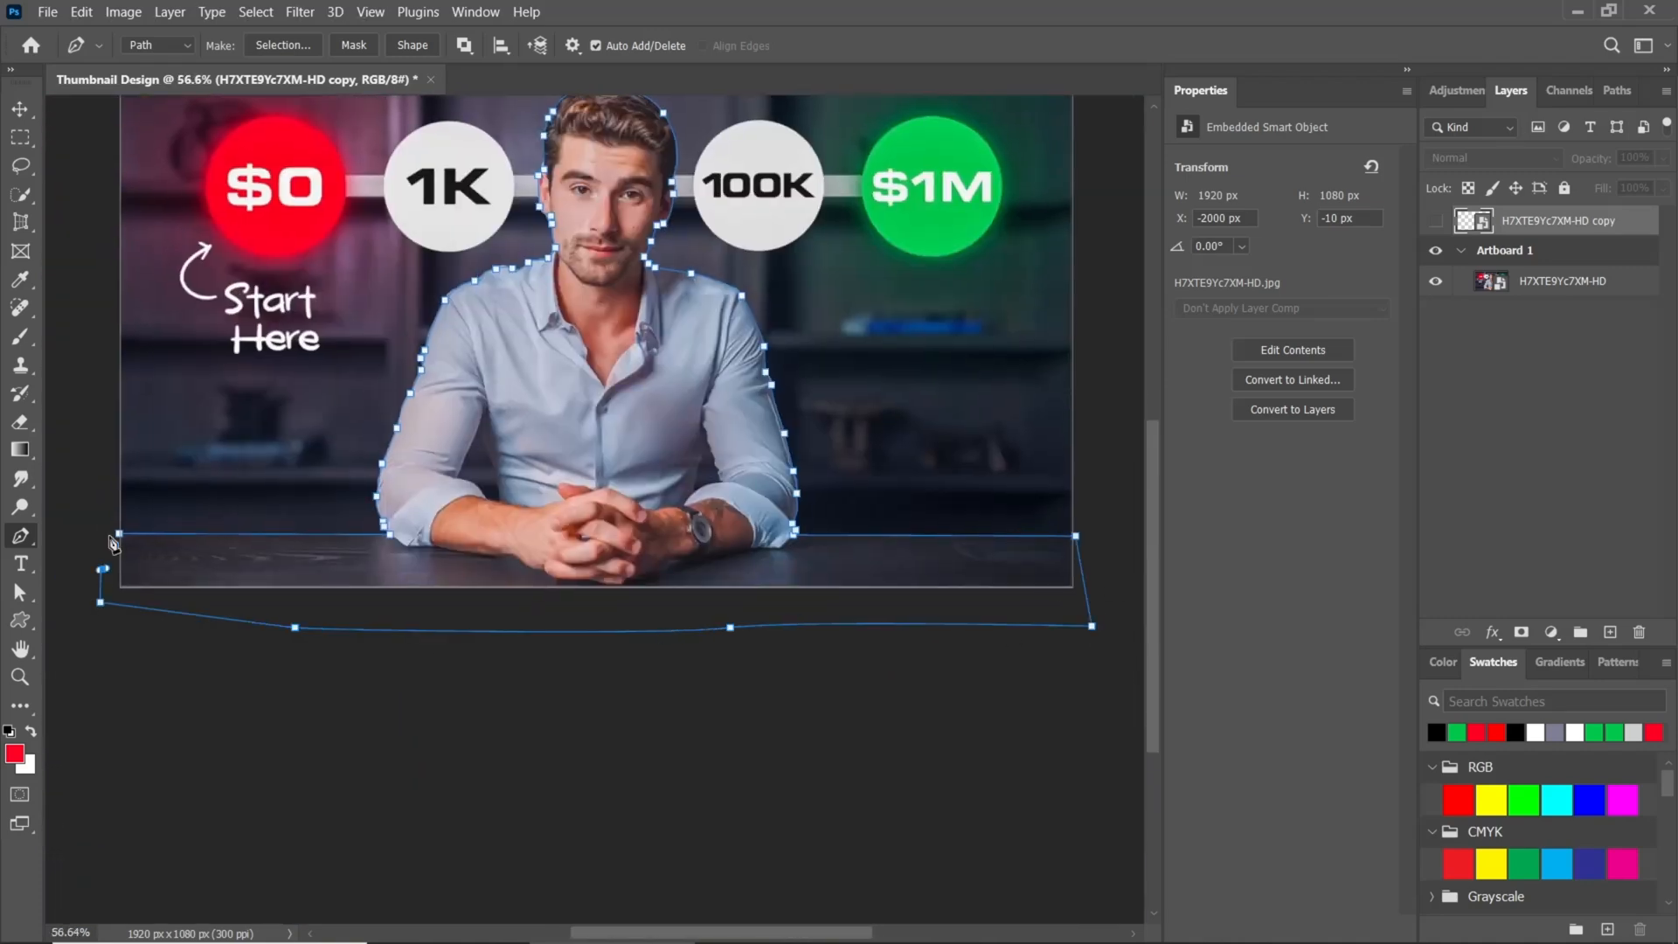
click(119, 533)
- Convert the closed path into a selection and apply it as a layer mask on the H7XTE9Yc7XM-HD layer inside Artboard 1
scroll(657, 332, down, 2)
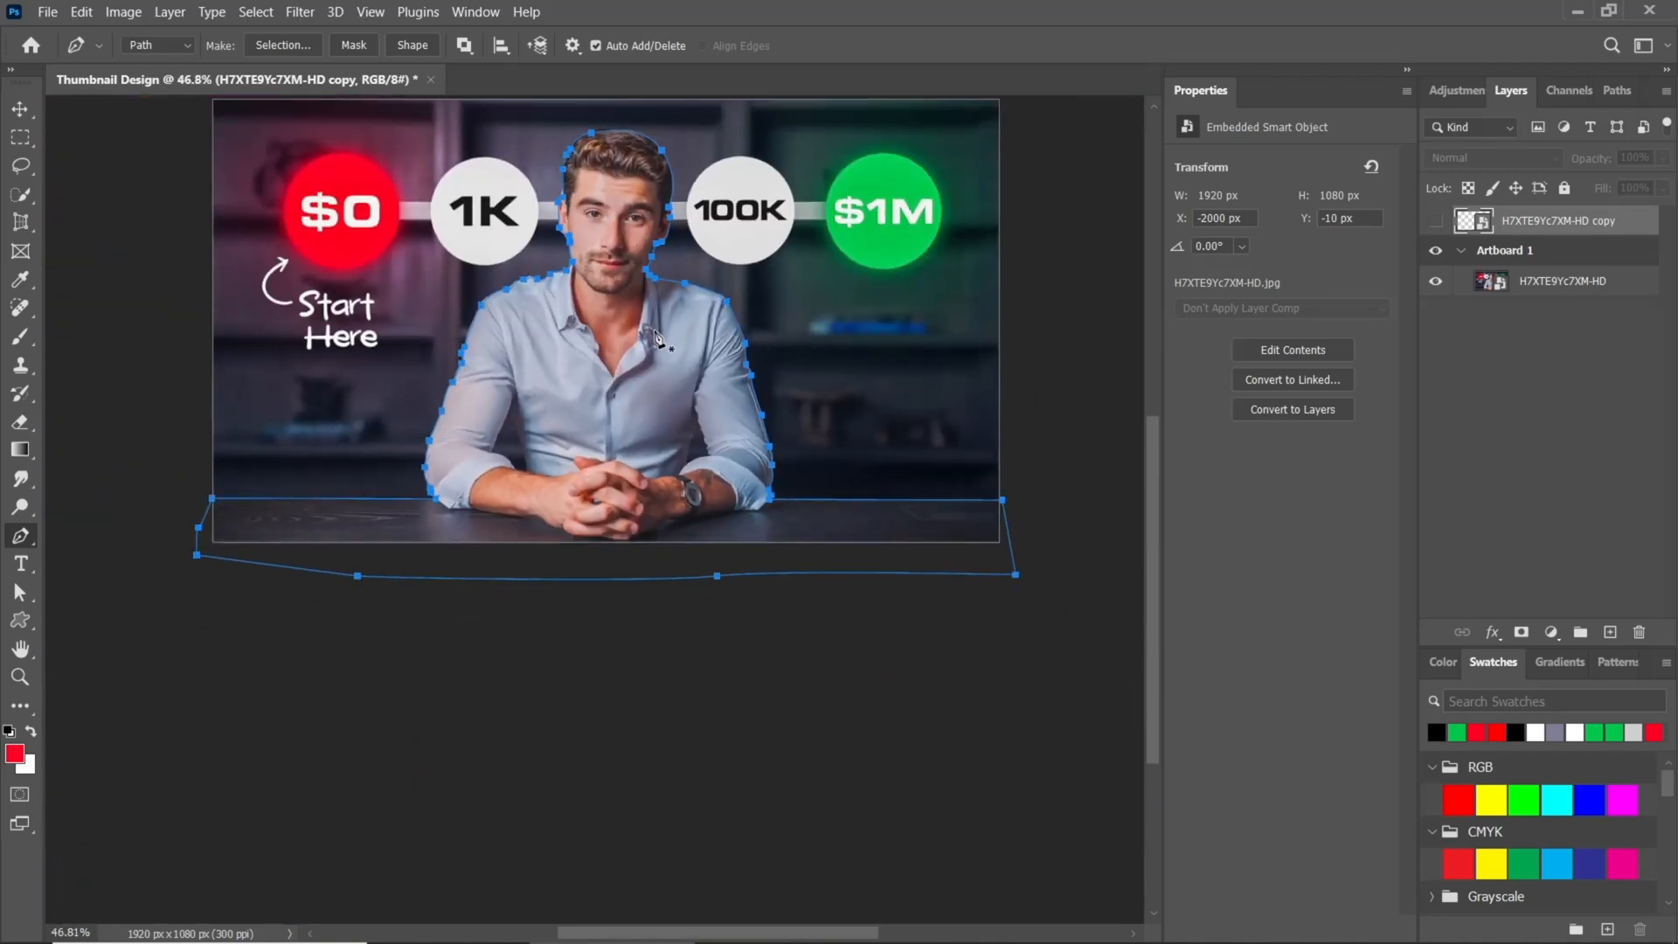
key(ctrl+Return)
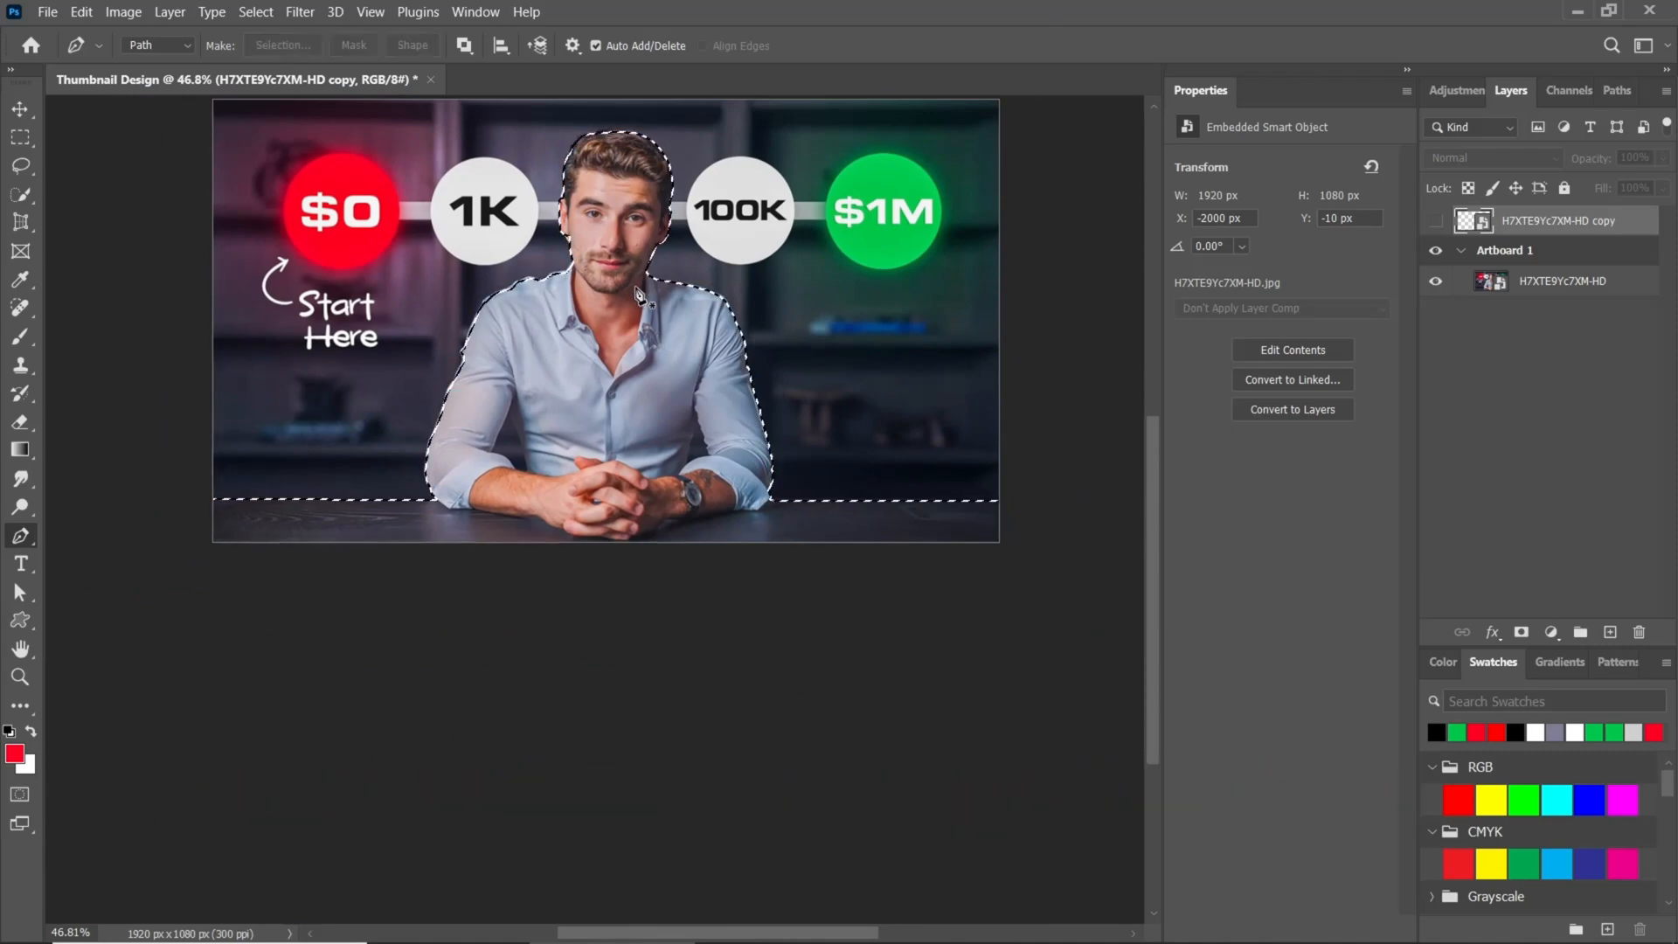
scroll(638, 295, down, 2)
click(1562, 280)
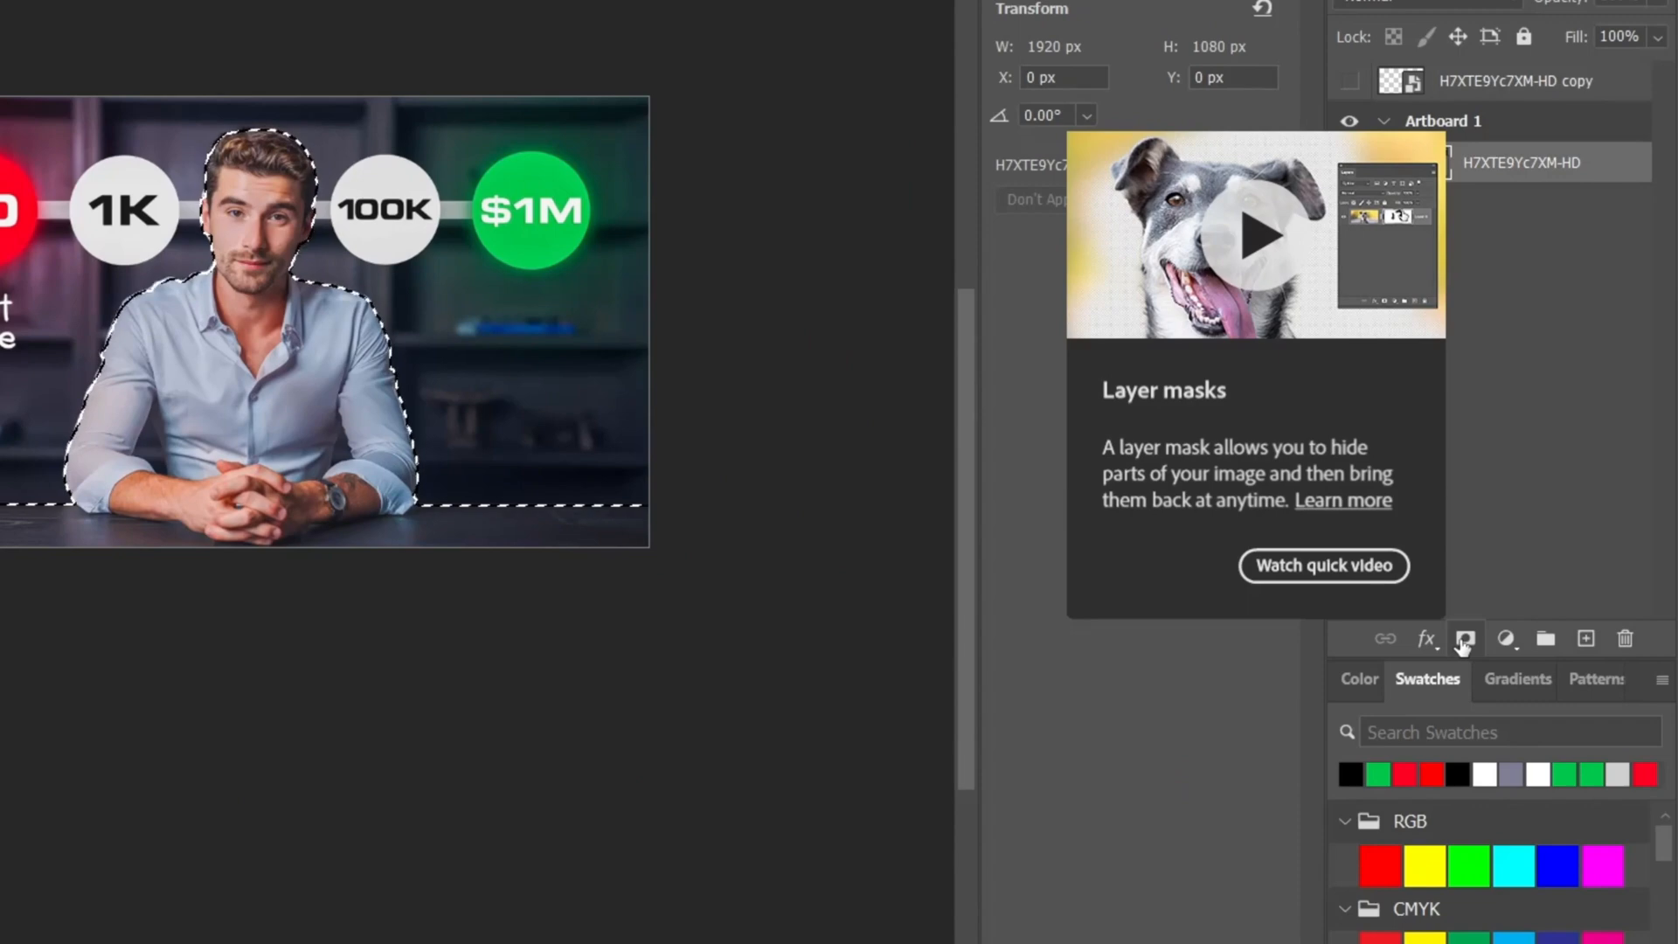
click(1463, 640)
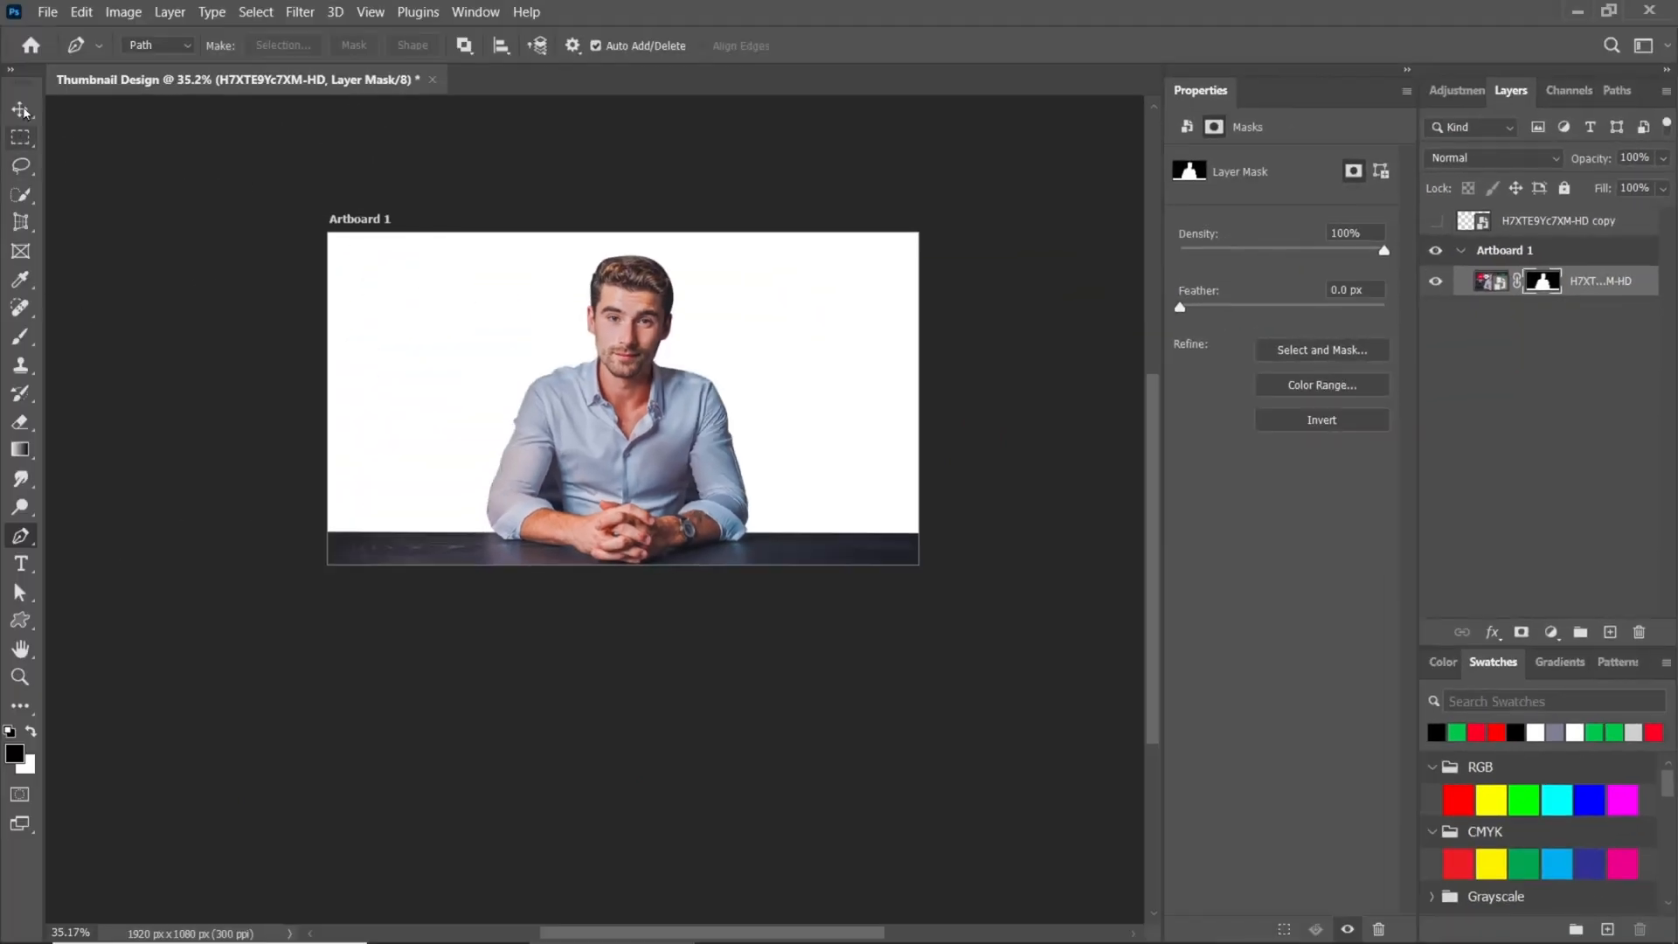
- Open the cut-out's layer mask in Select and Mask and brush along the hair outline with the Refine Edge brush at size 8
click(21, 109)
scroll(665, 262, up, 3)
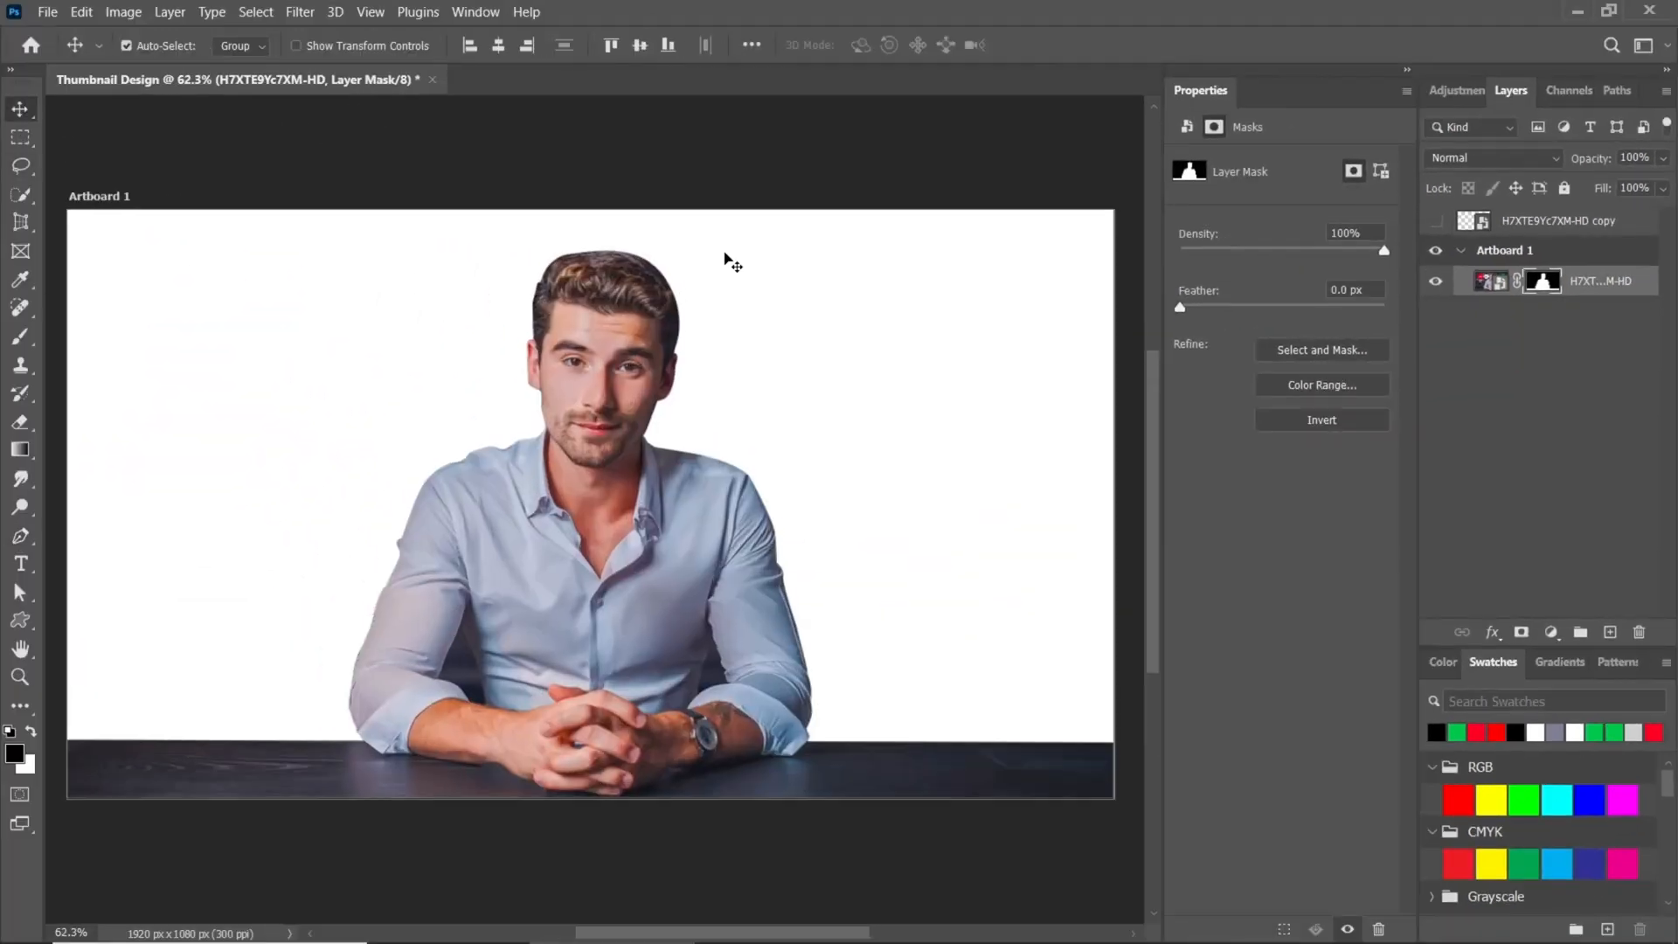
scroll(607, 339, up, 1)
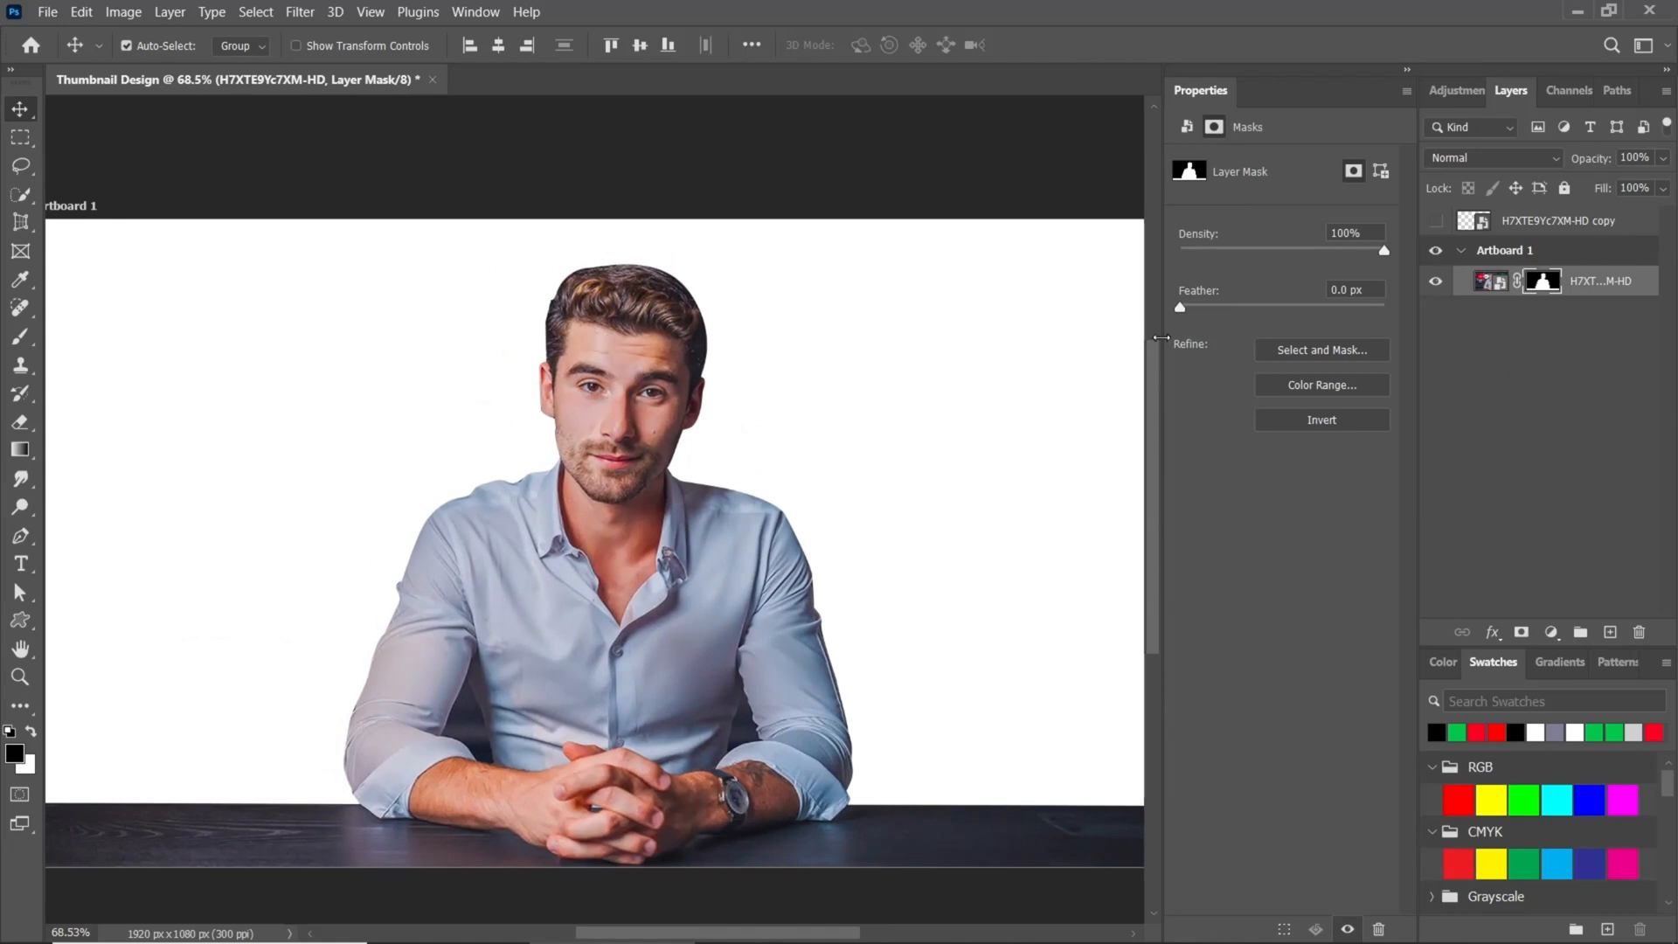
click(1327, 353)
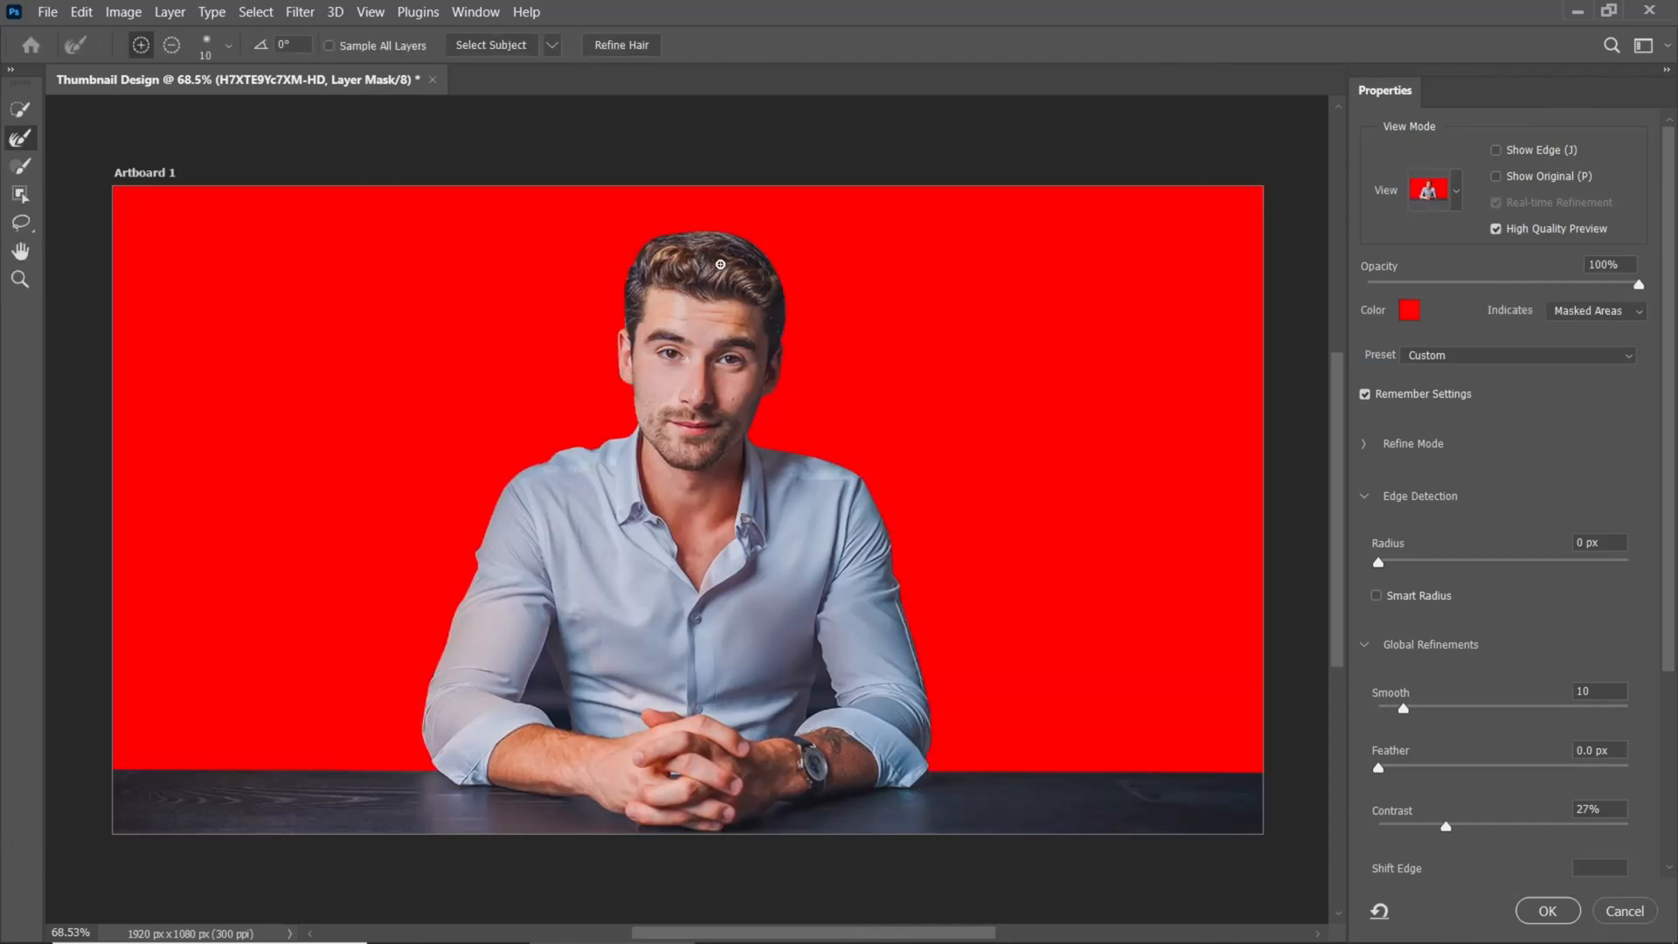
scroll(673, 229, up, 10)
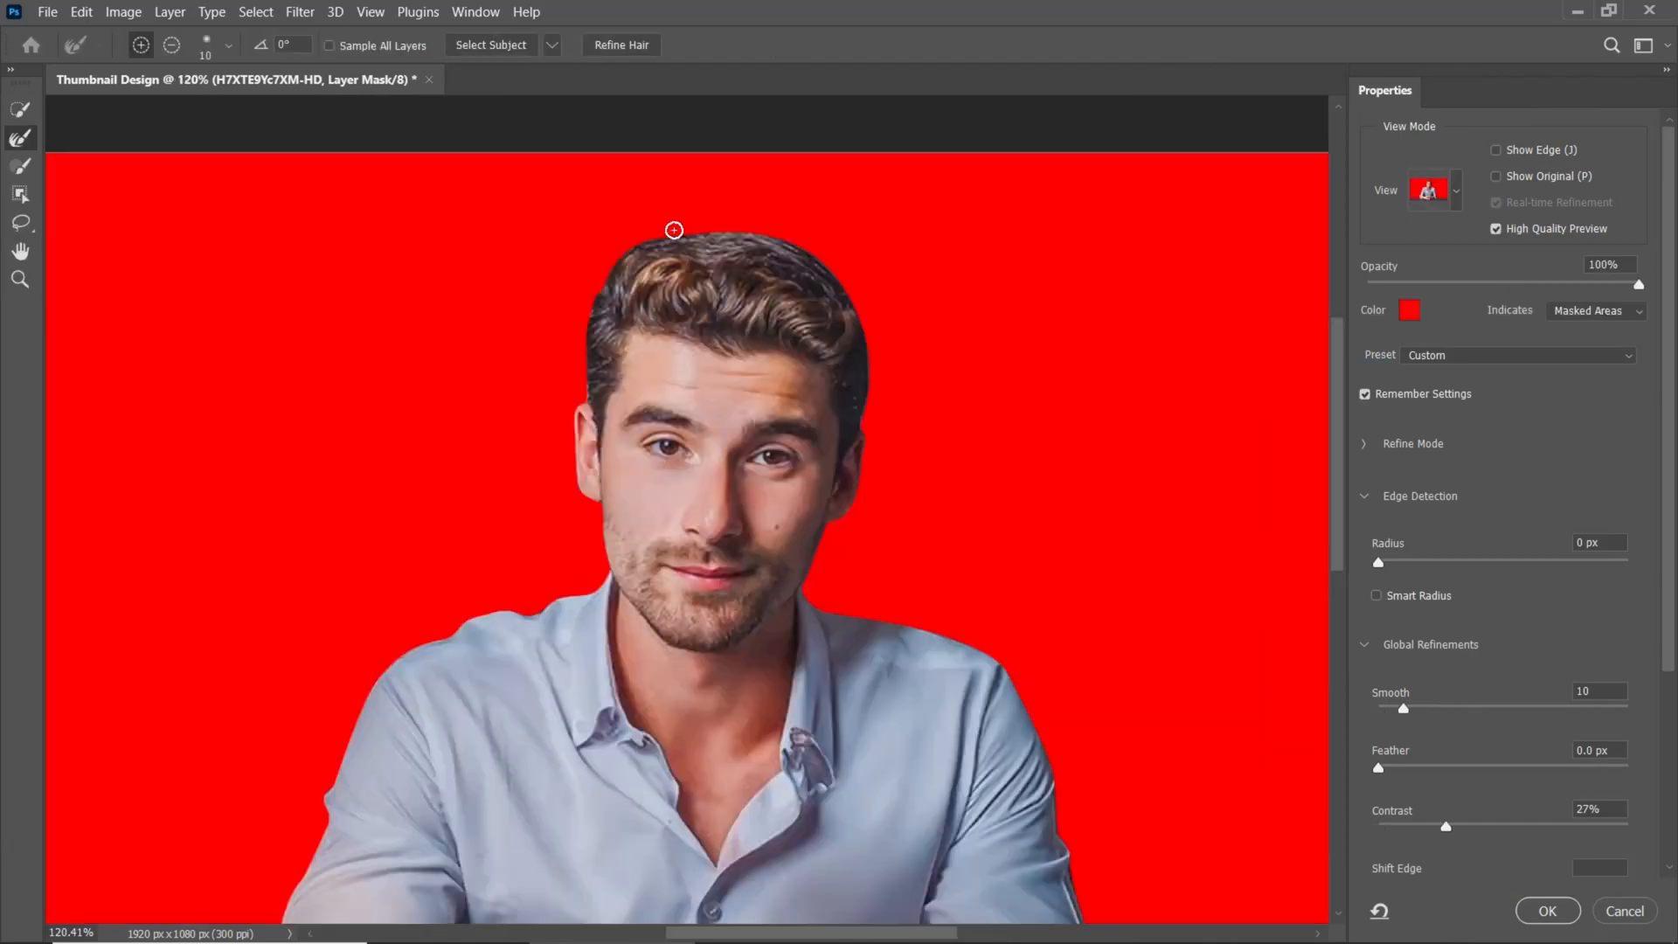
drag(660, 342, 614, 283)
scroll(515, 360, up, 4)
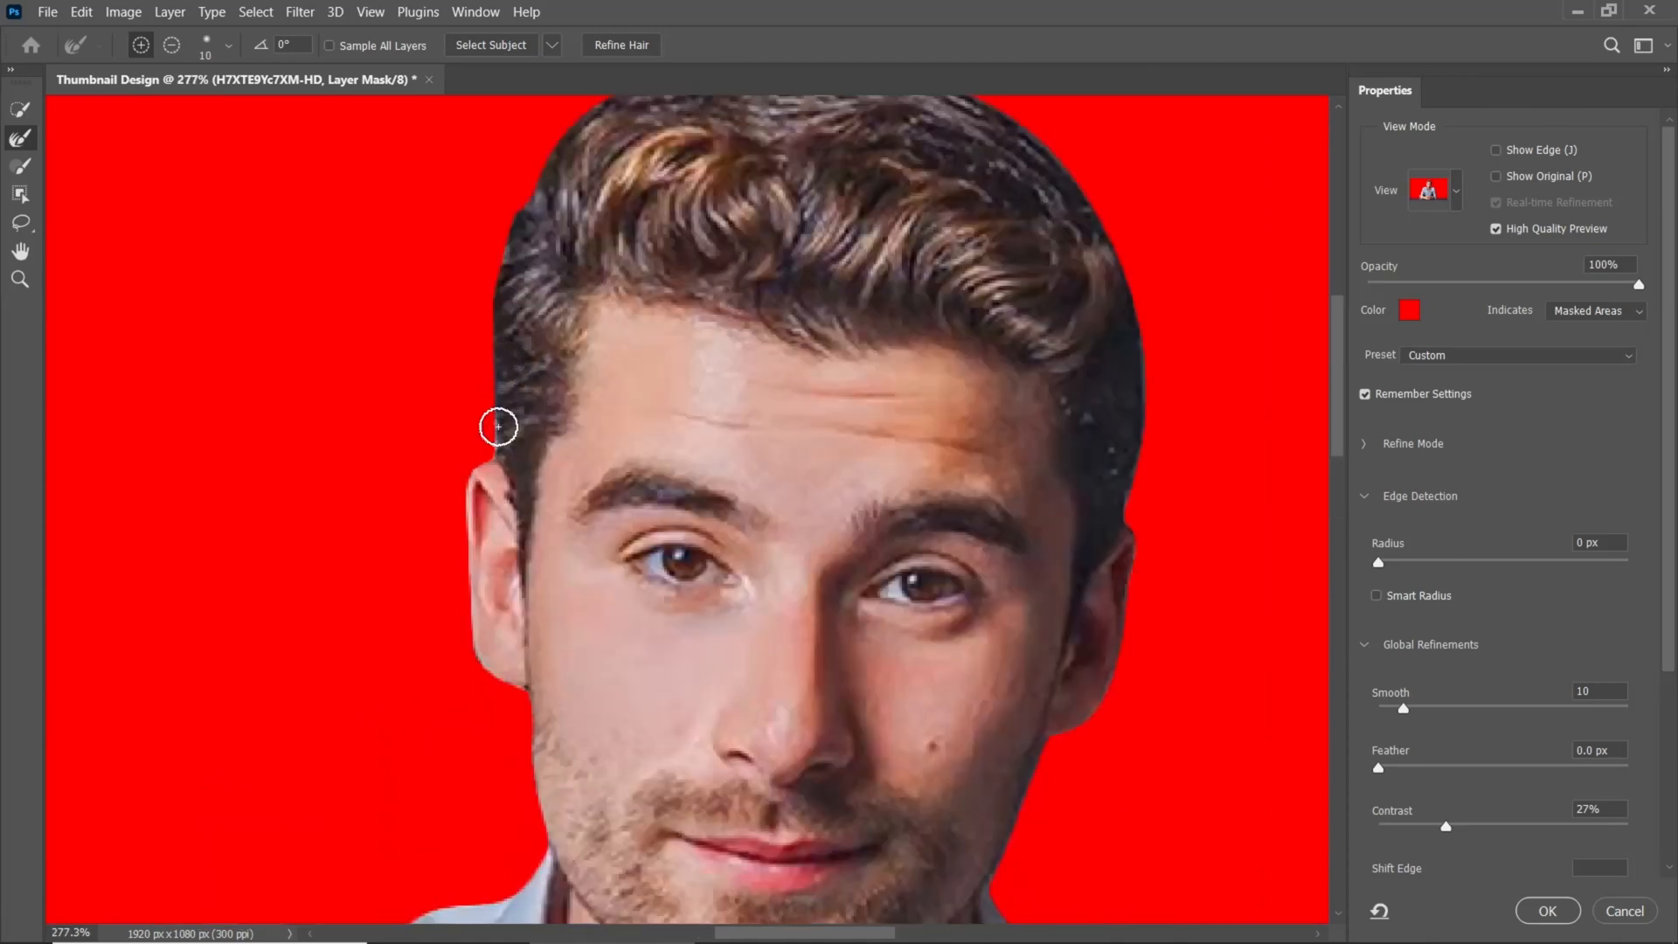
key(bracketleft)
mouse_move(487, 451)
mouse_down()
mouse_move(484, 253)
mouse_move(496, 242)
mouse_move(501, 312)
mouse_move(547, 156)
mouse_up()
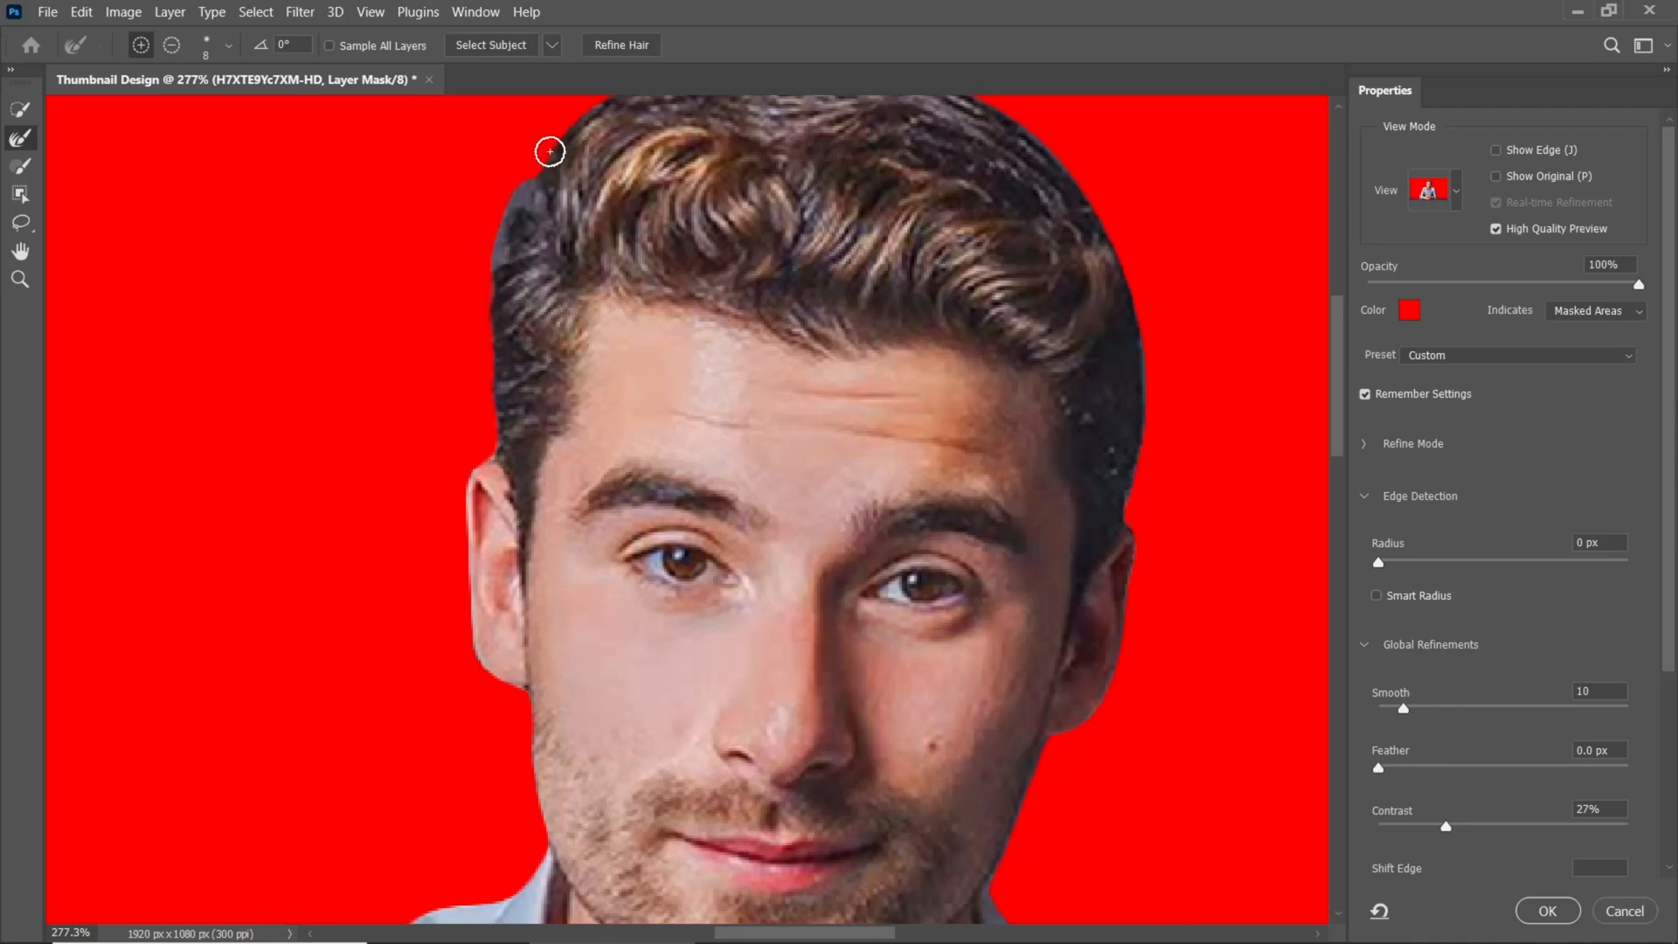
drag(696, 174, 516, 312)
mouse_move(352, 326)
mouse_down()
mouse_move(431, 223)
mouse_move(675, 204)
mouse_move(807, 240)
mouse_move(908, 319)
mouse_move(939, 377)
mouse_move(968, 559)
mouse_move(947, 662)
mouse_up()
right_click(954, 649)
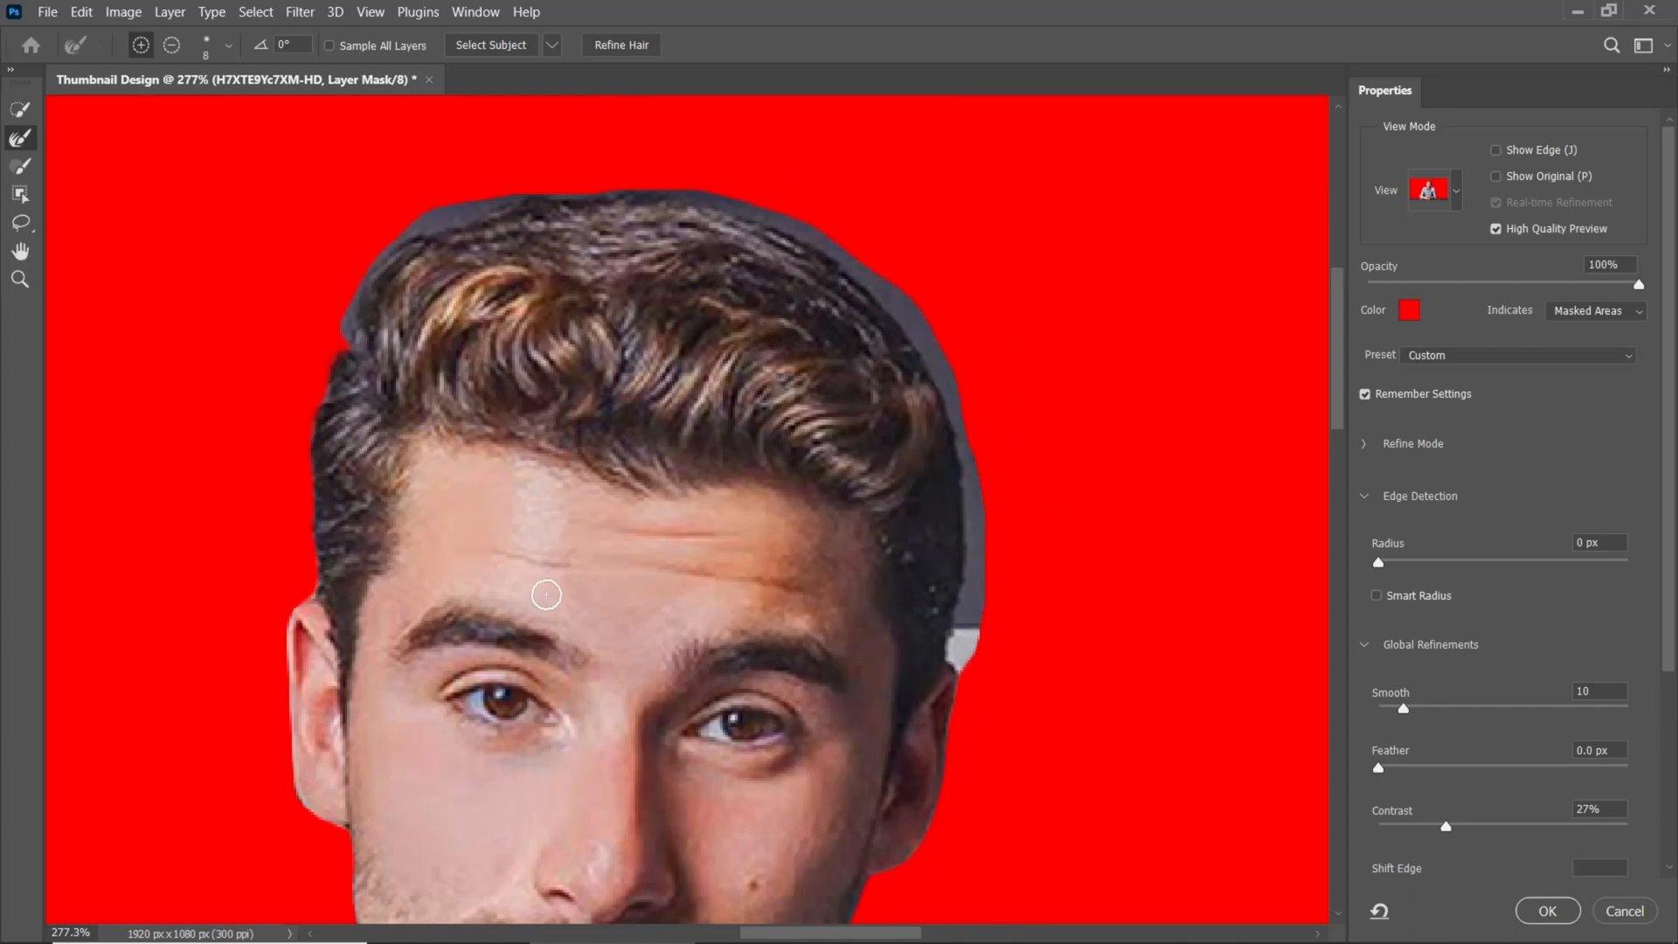
- Set the mask's contrast to 17%, enable Decontaminate Colors, and output the result to a new layer with layer mask
scroll(581, 572, down, 8)
drag(595, 602, 593, 416)
scroll(593, 415, down, 4)
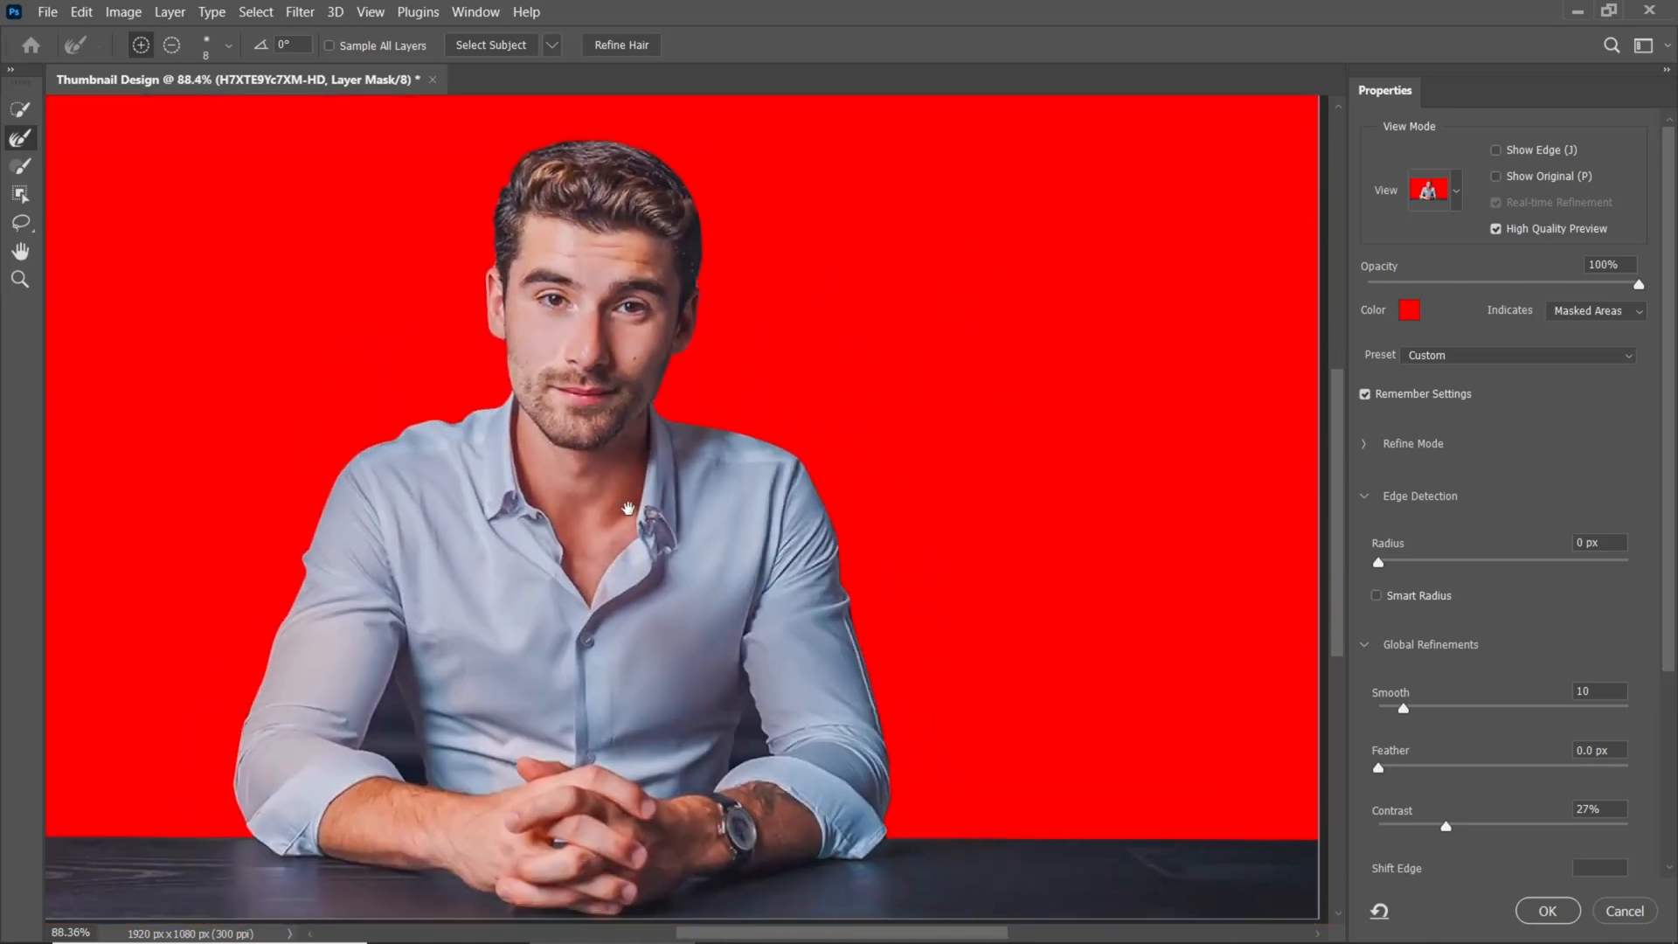
scroll(1523, 617, down, 3)
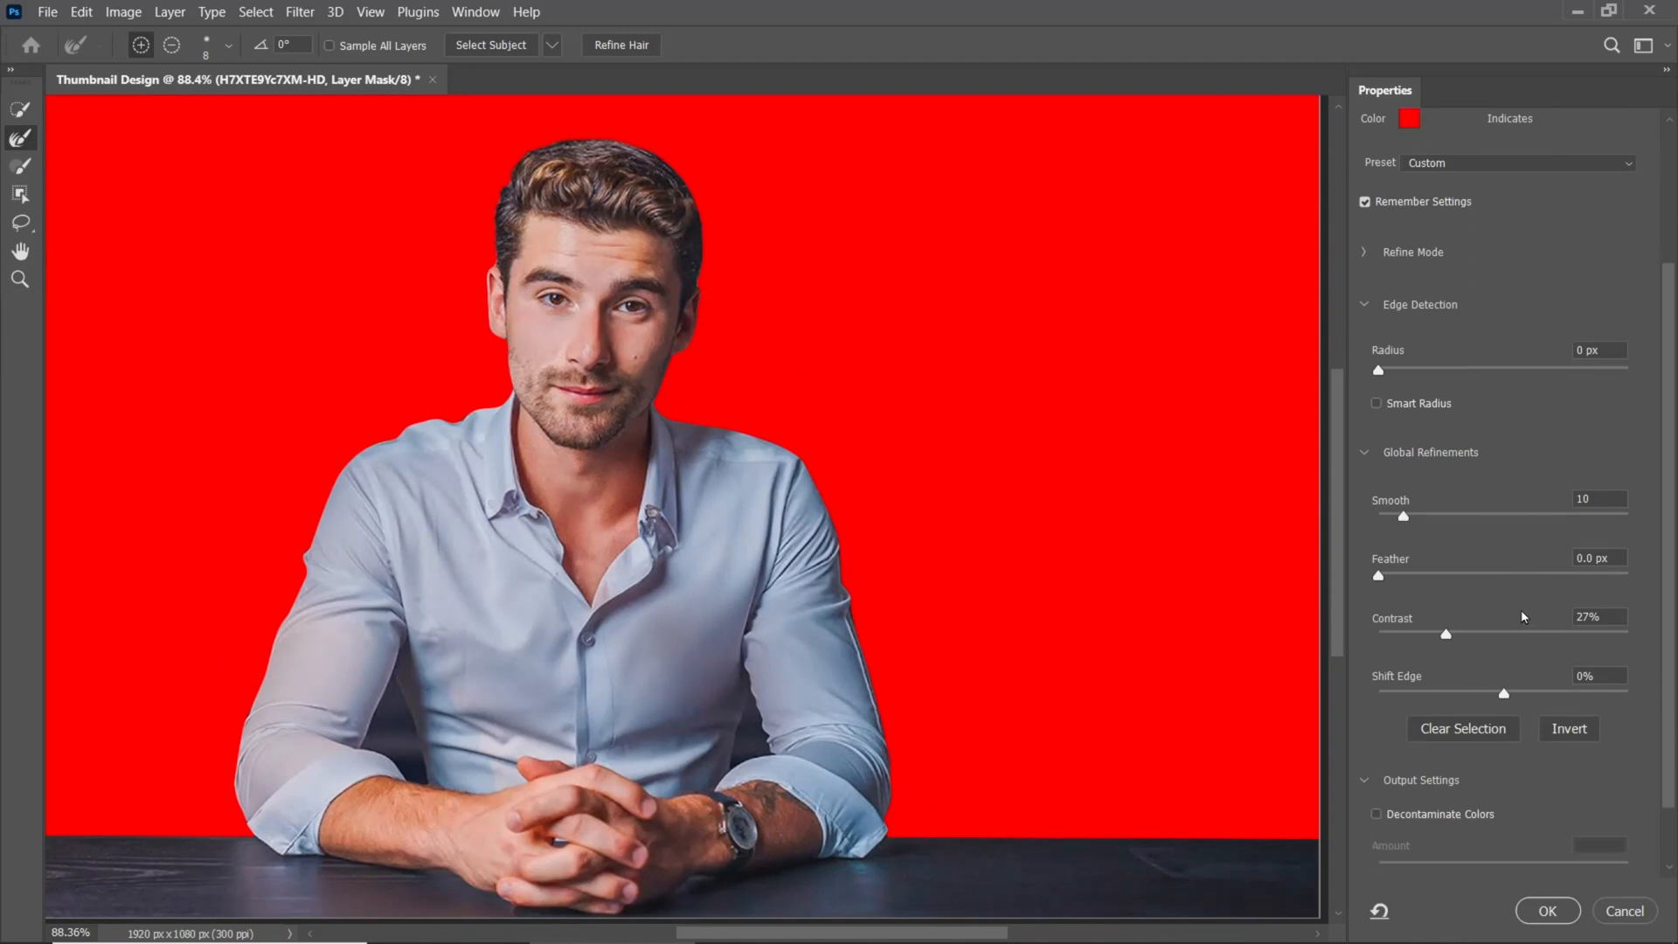
drag(1424, 646, 1421, 648)
scroll(1396, 839, down, 2)
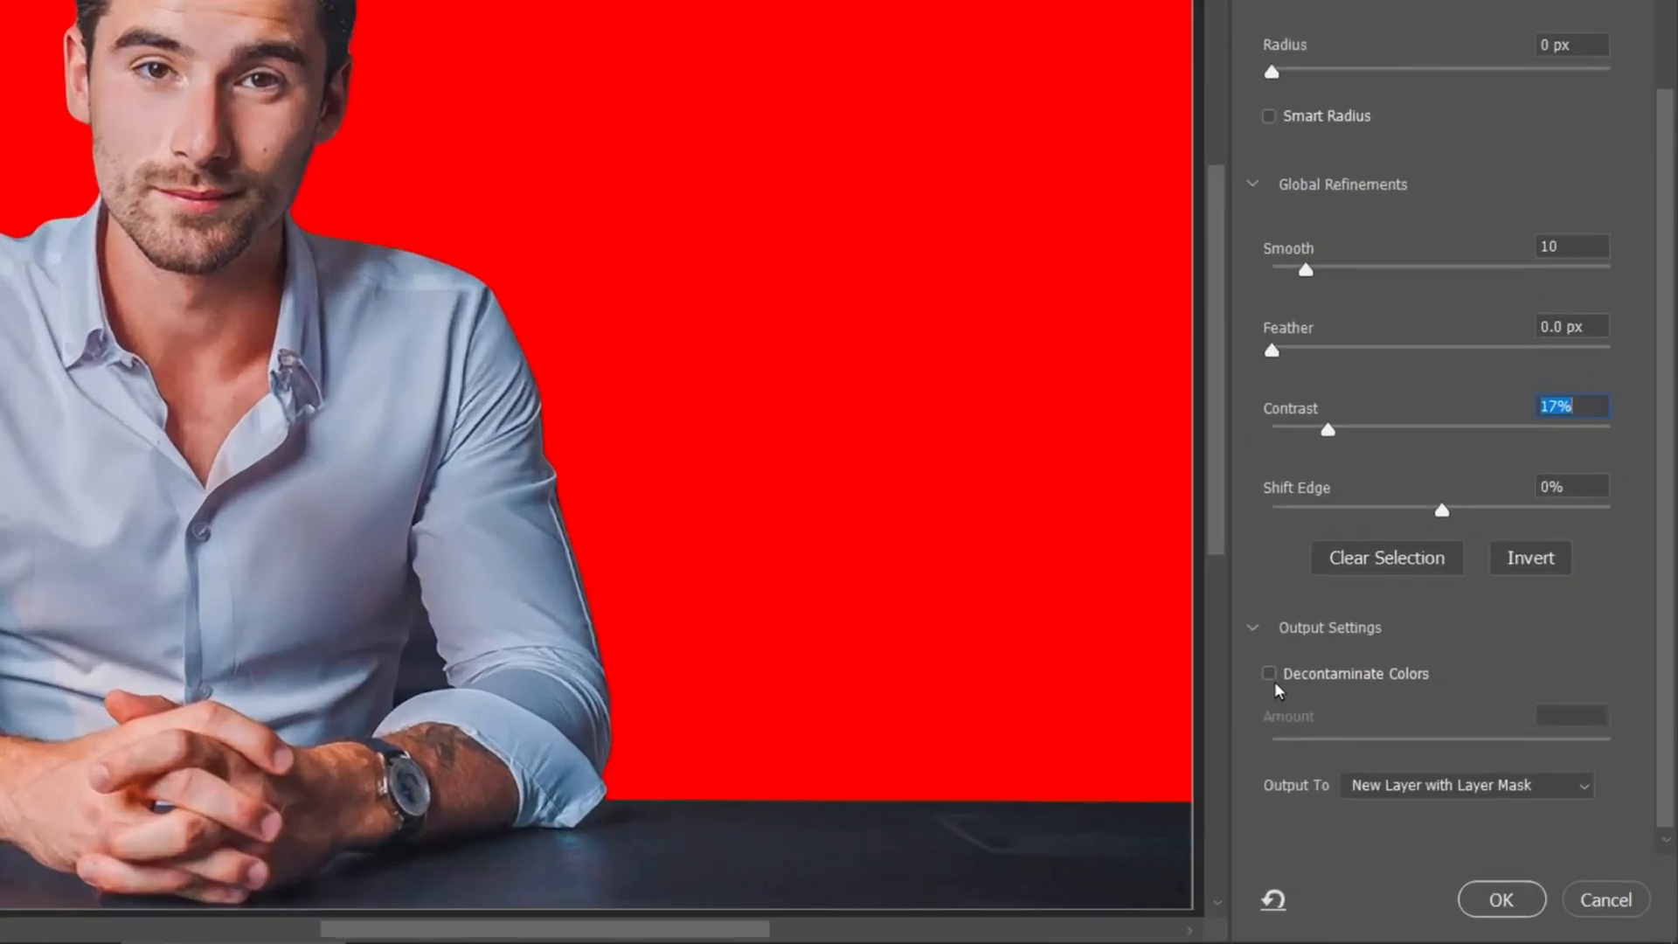
click(1267, 673)
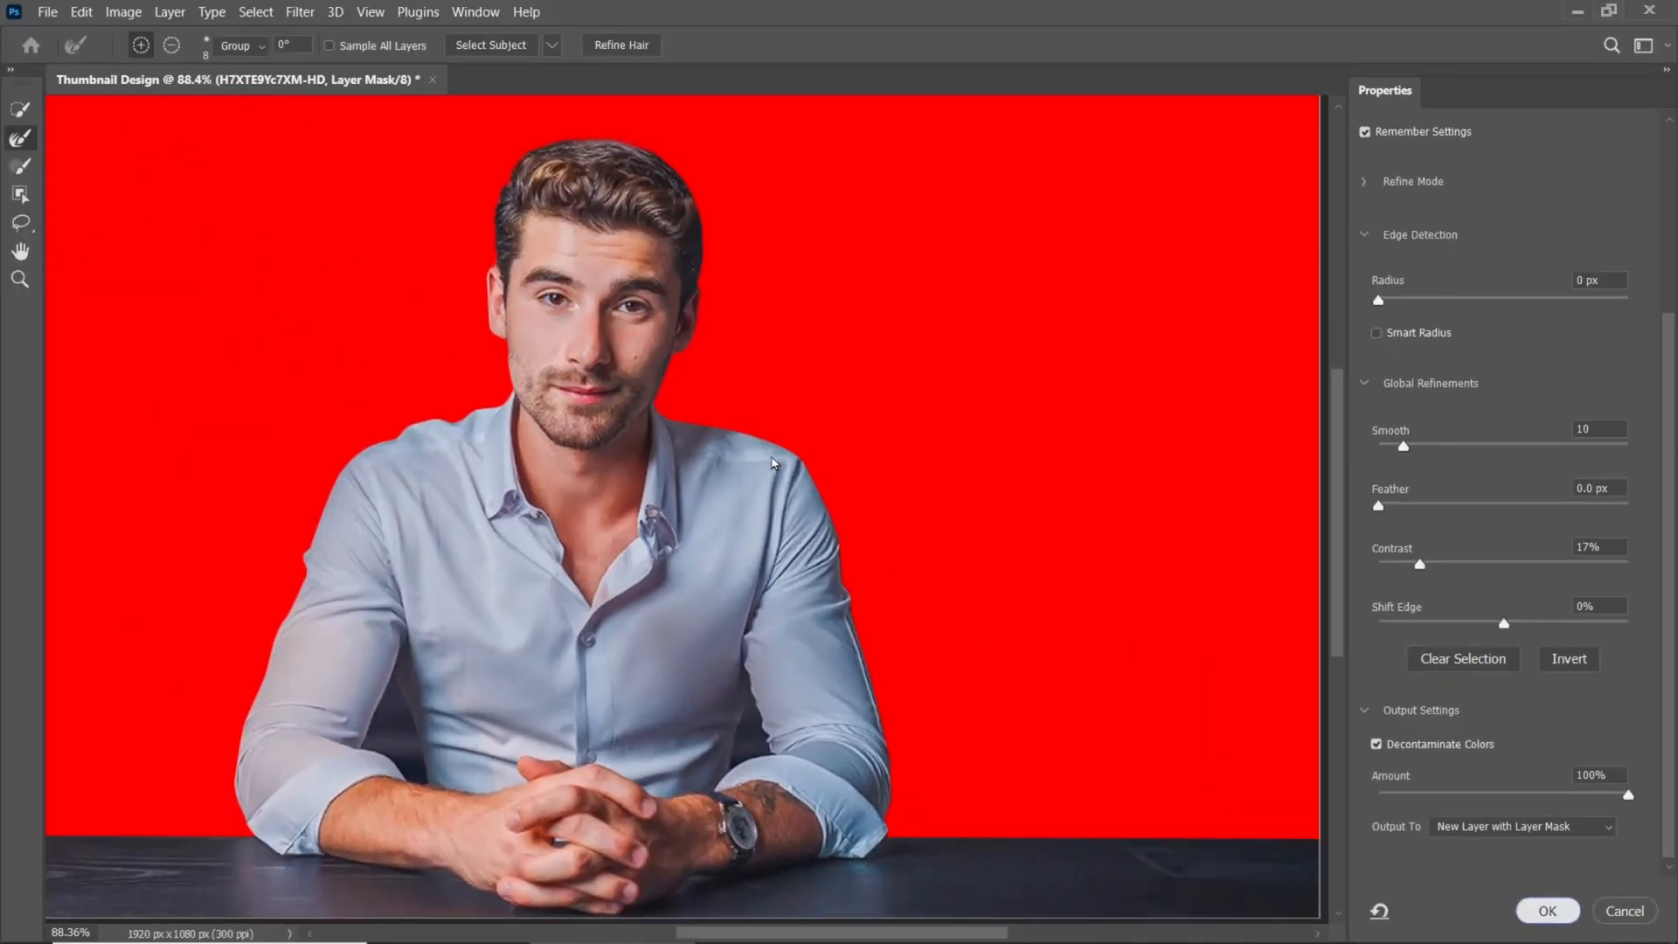
click(1476, 903)
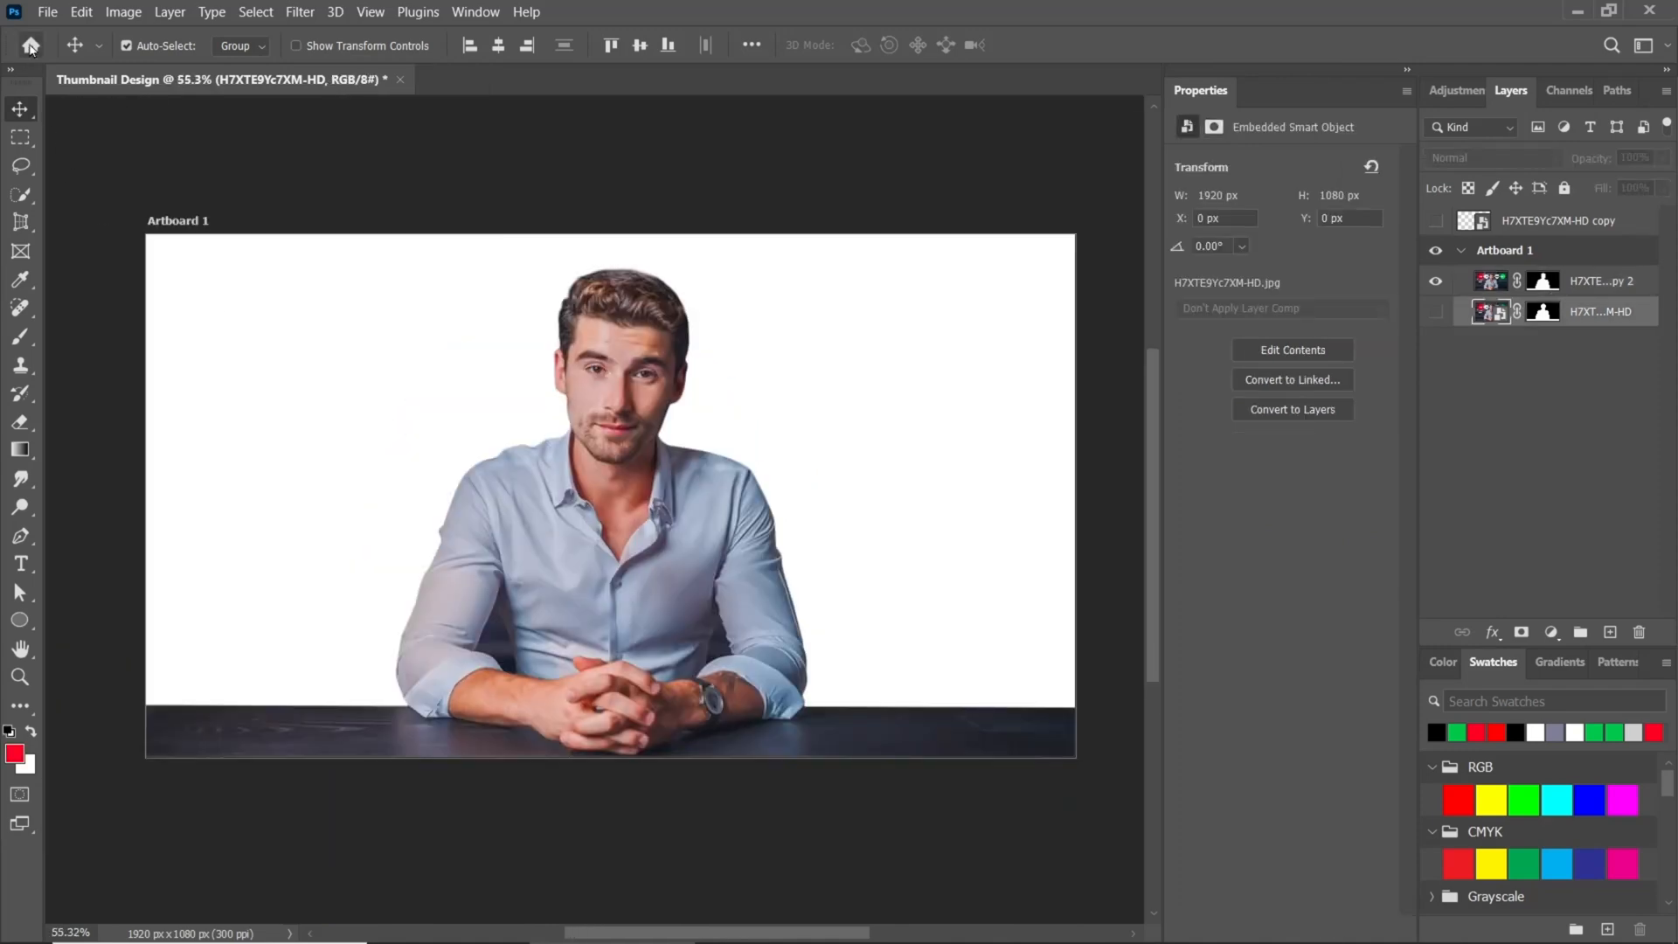
- Place the pngtree education bookshelf image as an embedded object behind the man and scale it to 322.56% to cover the artboard
click(47, 12)
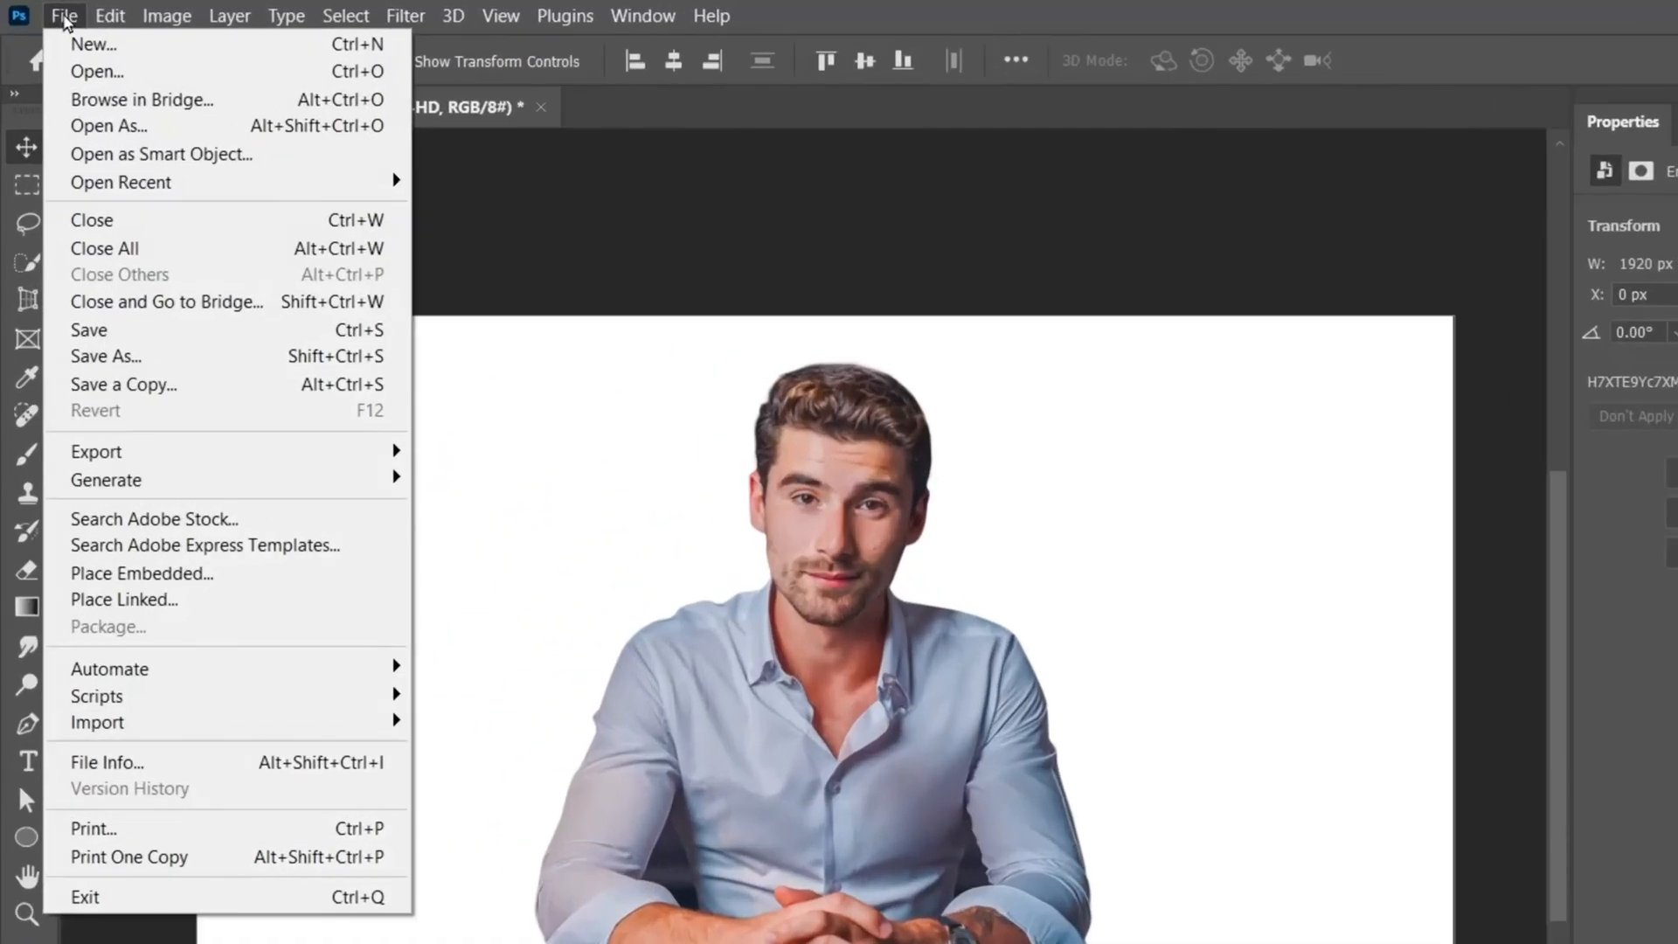
click(166, 572)
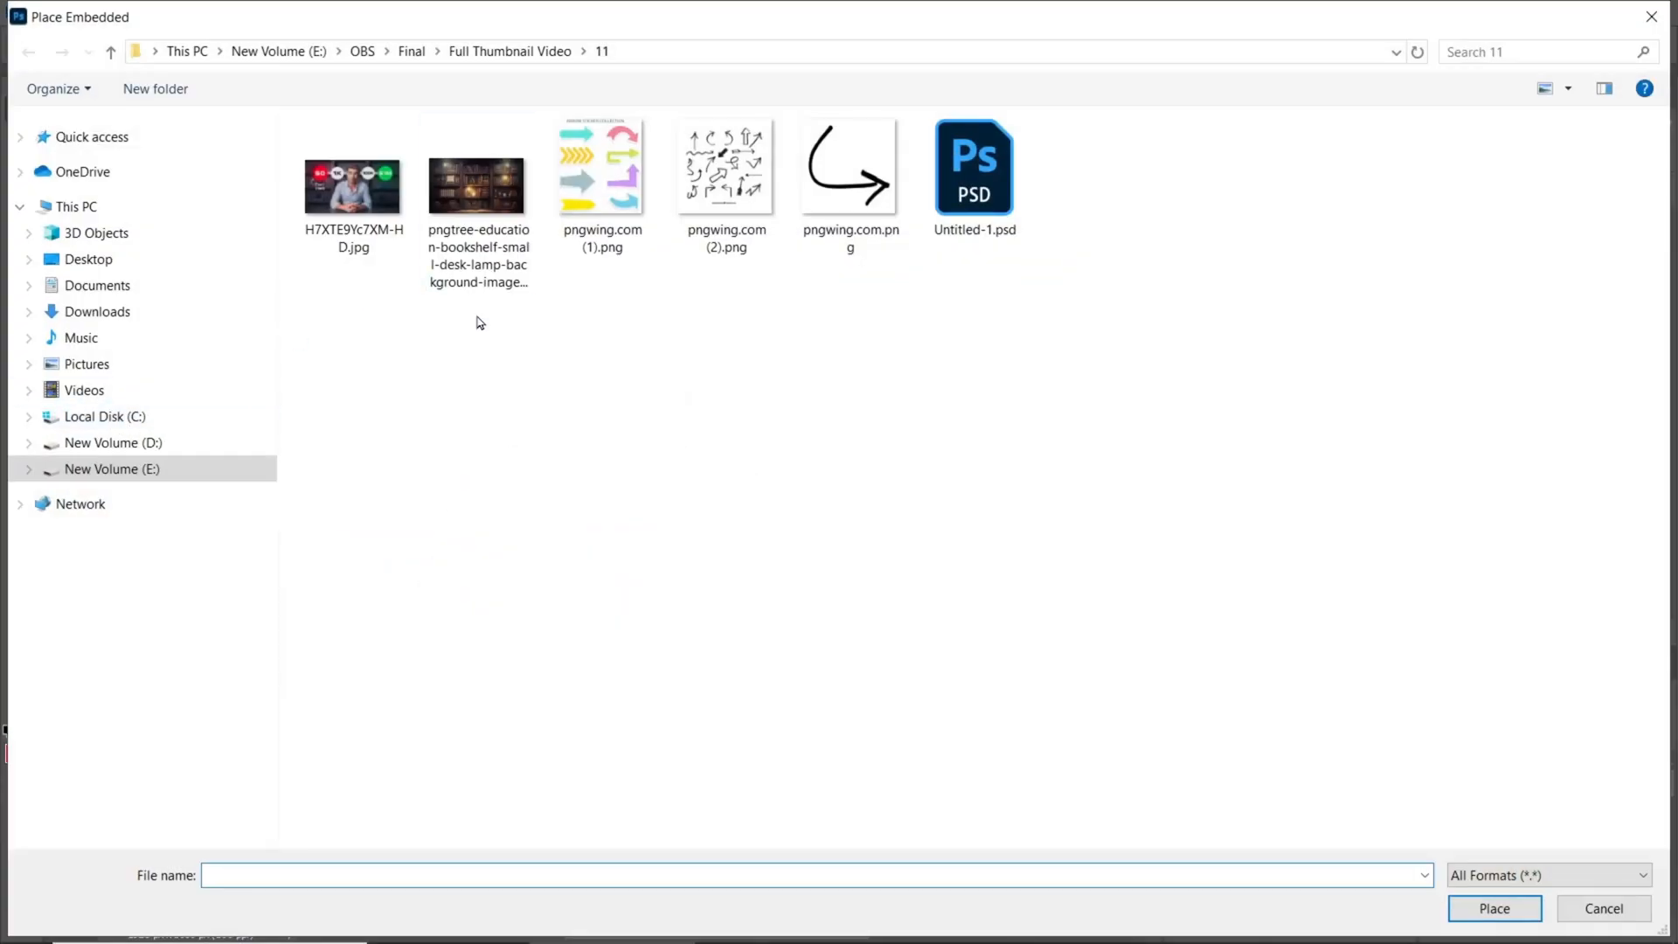
click(486, 192)
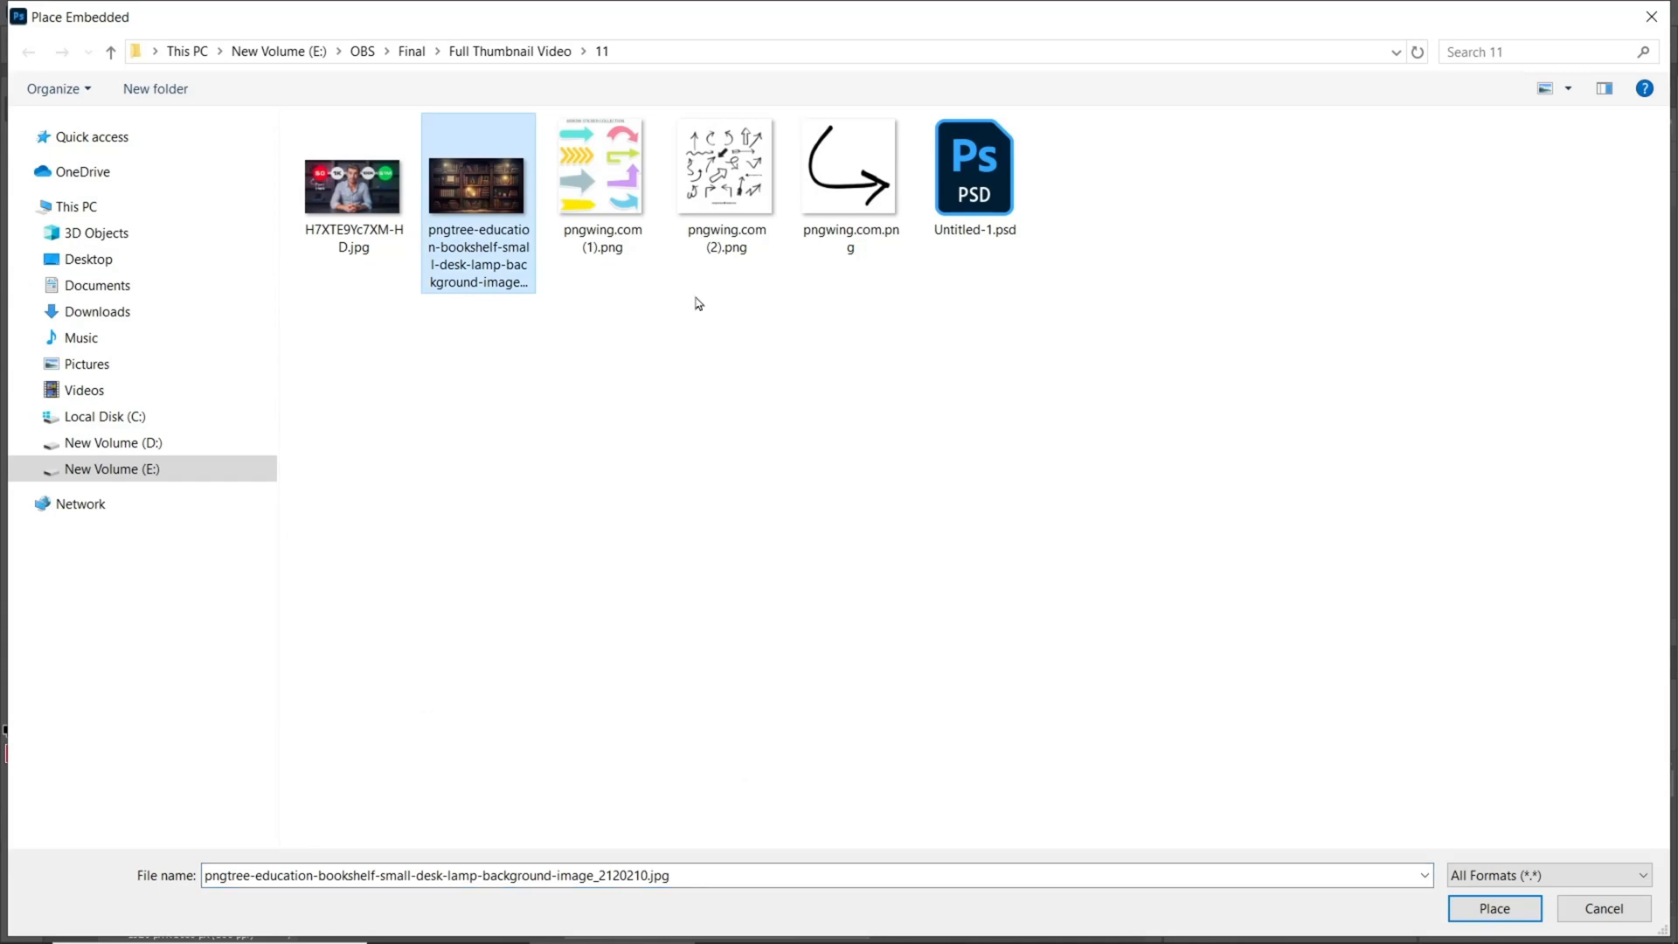
click(1494, 909)
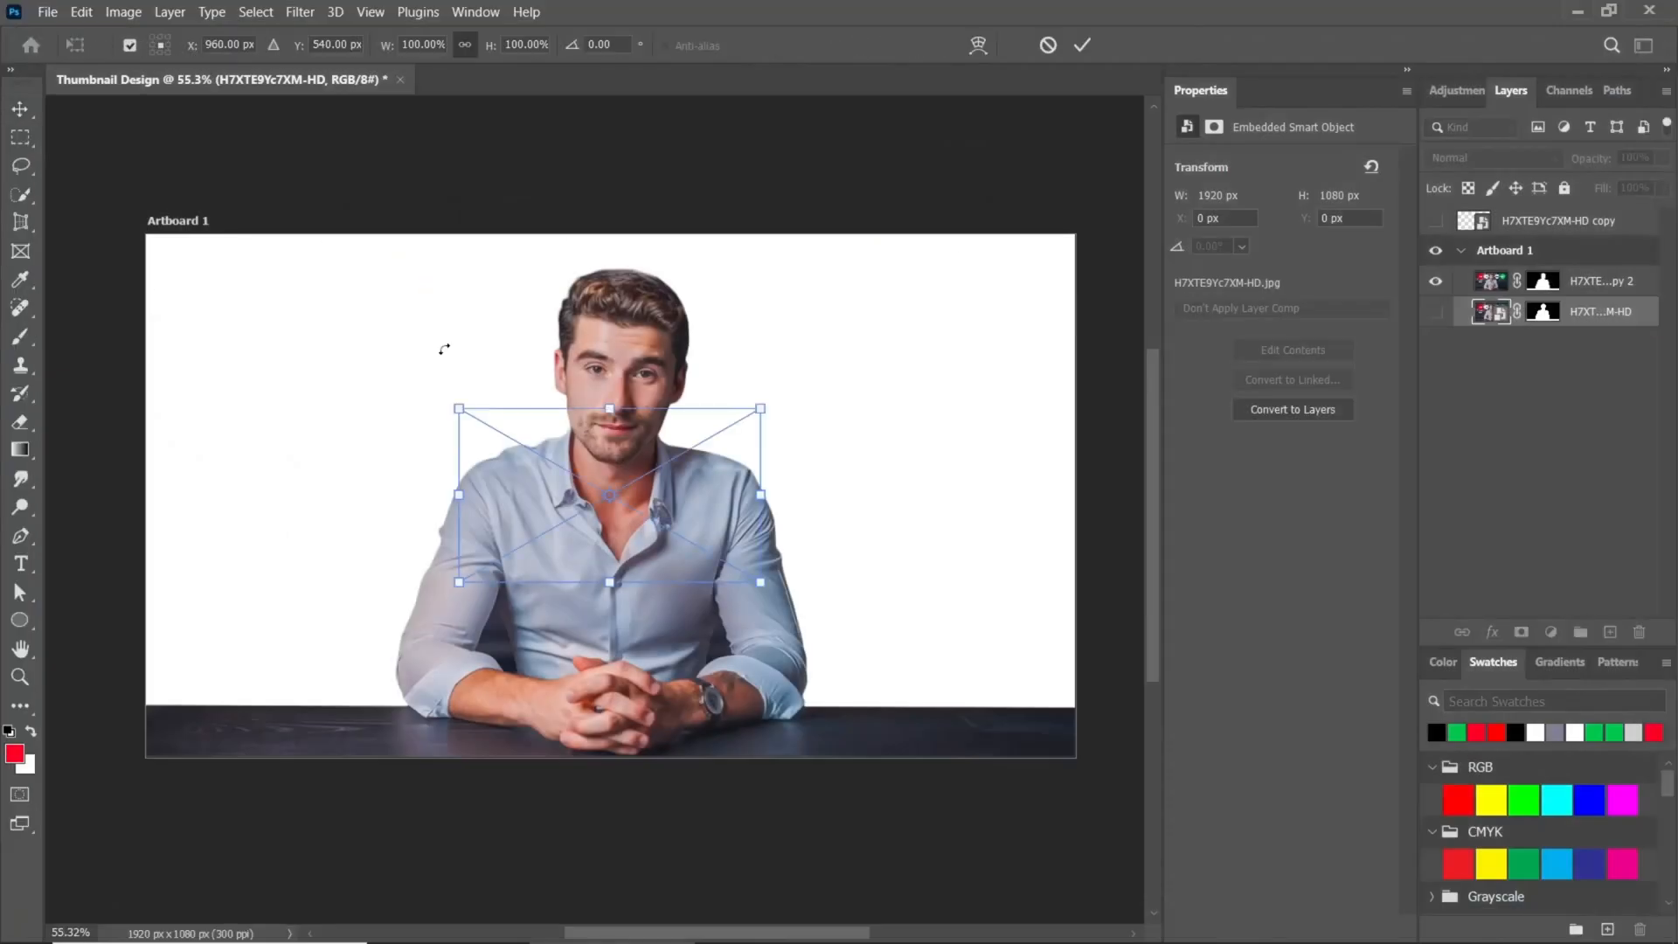
drag(458, 408, 135, 220)
drag(776, 578, 1107, 781)
drag(946, 681, 933, 668)
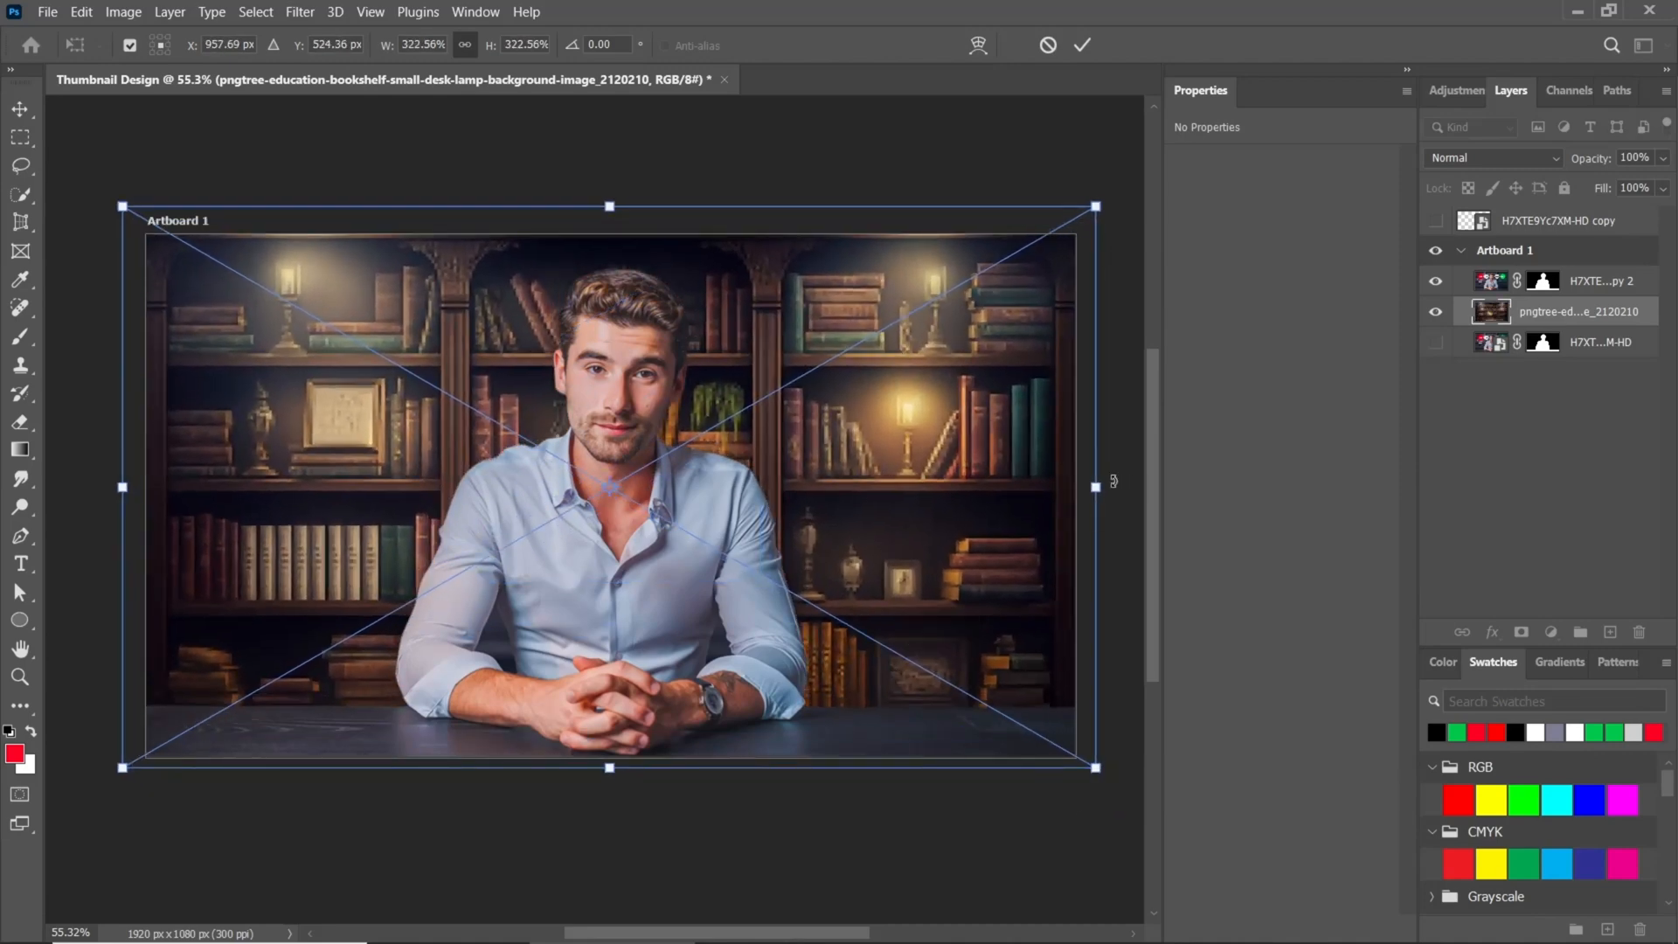
click(1081, 45)
- Add a Brightness/Contrast adjustment layer above the bookshelf image with brightness -57 and contrast 45
scroll(838, 504, down, 1)
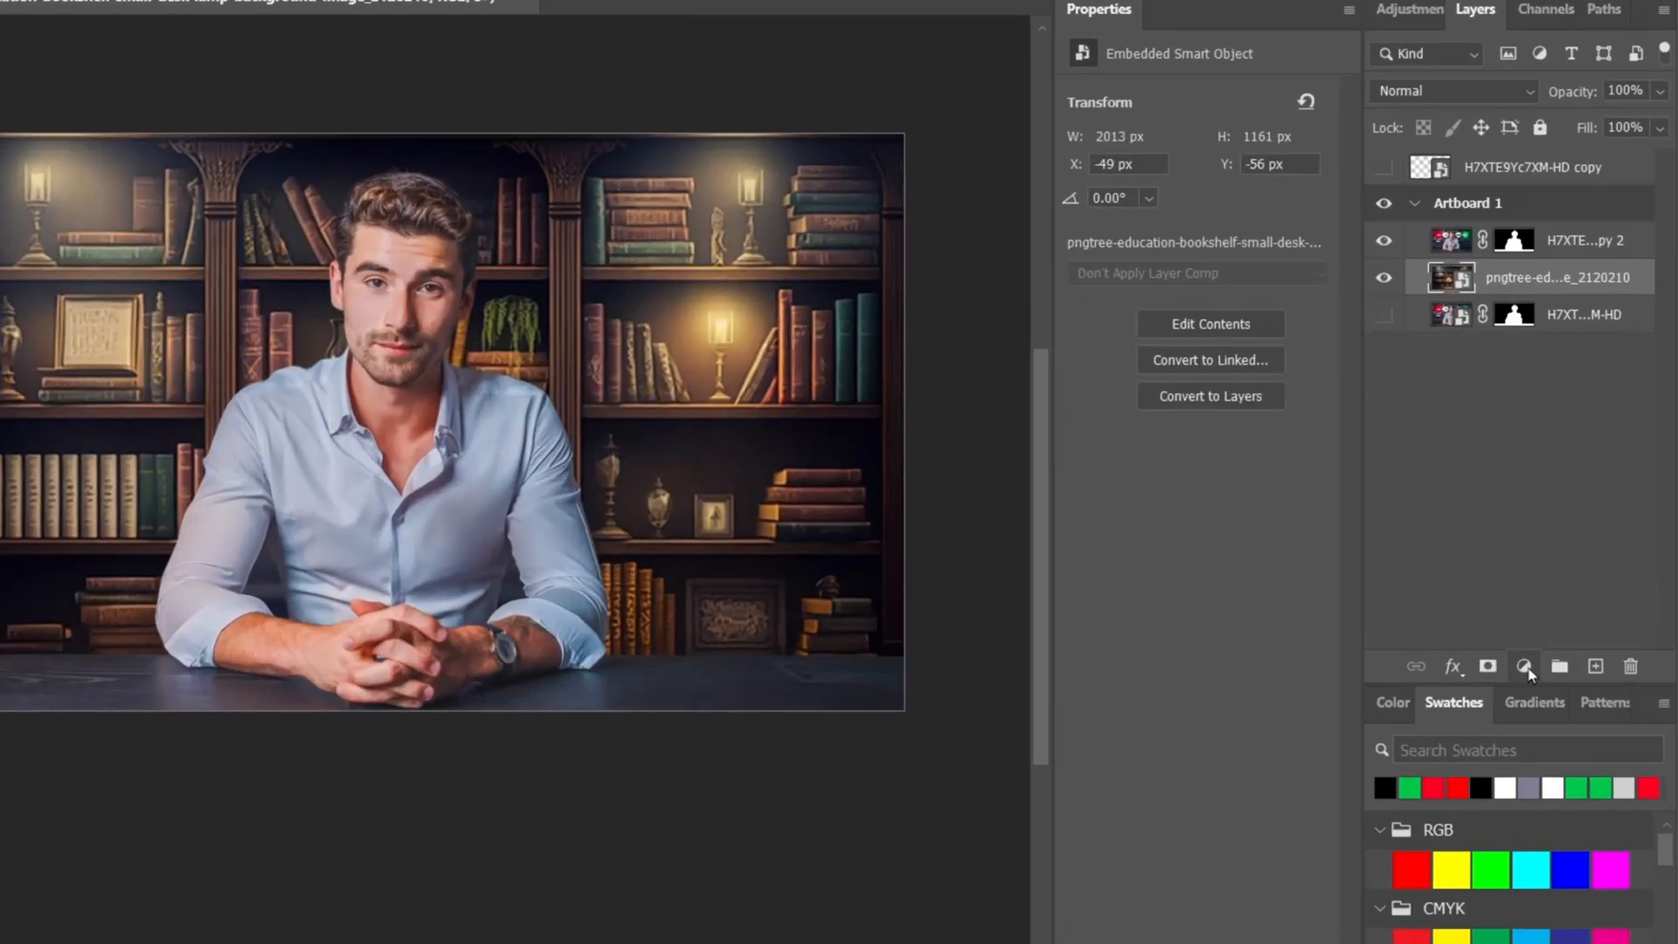
click(1556, 631)
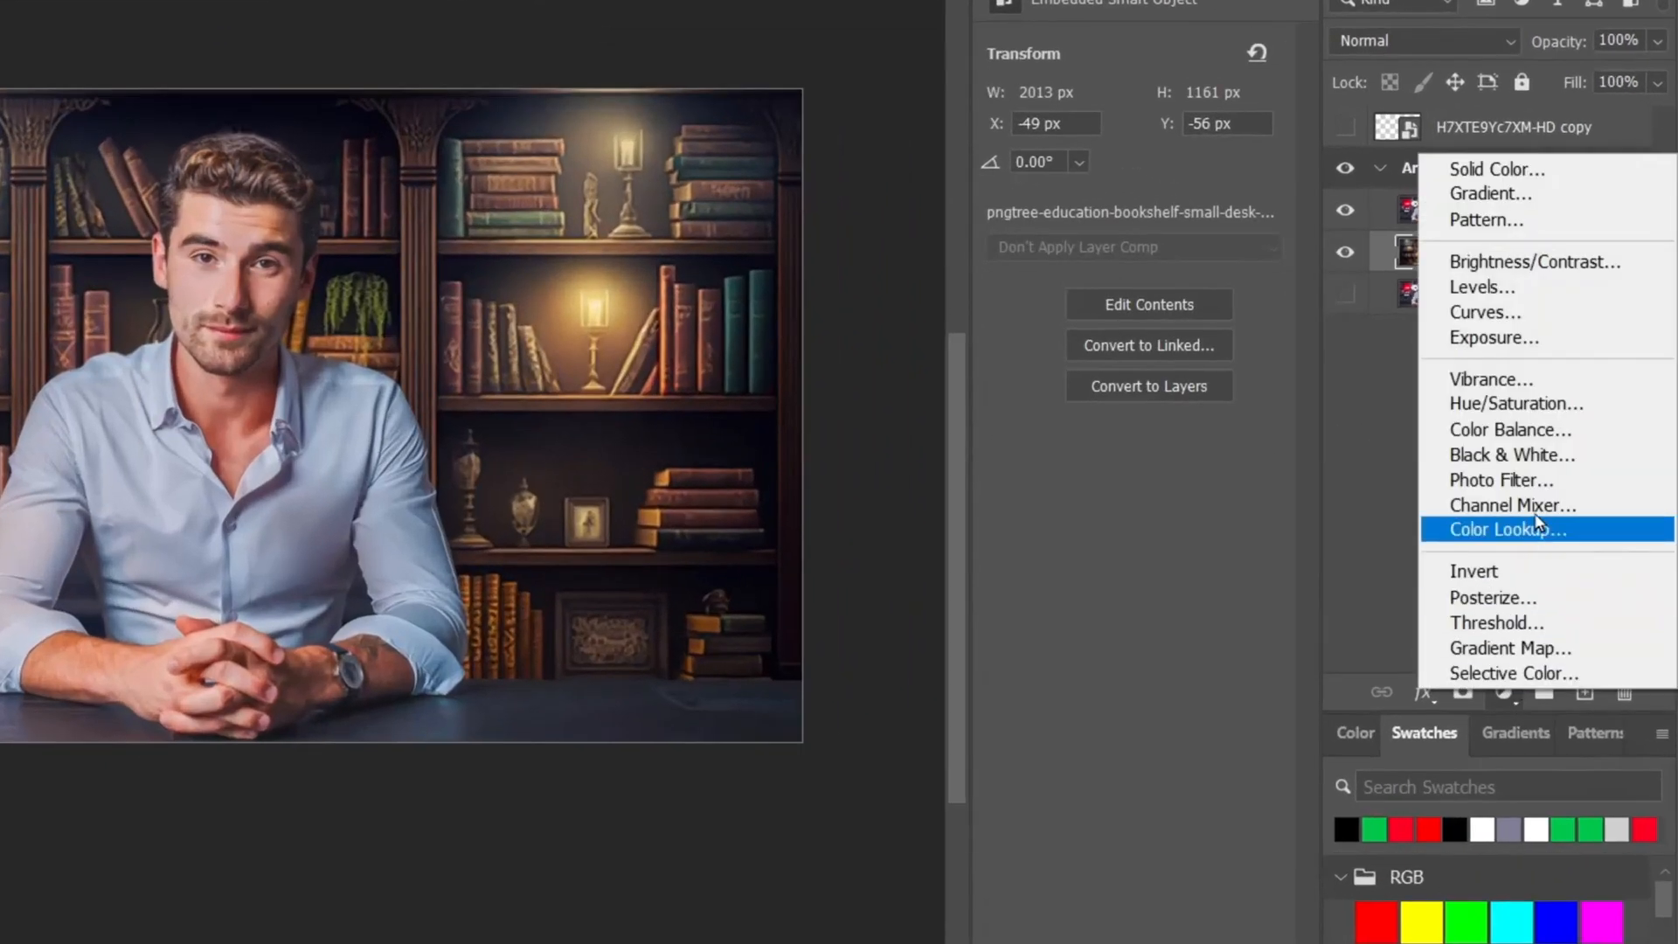
click(1513, 266)
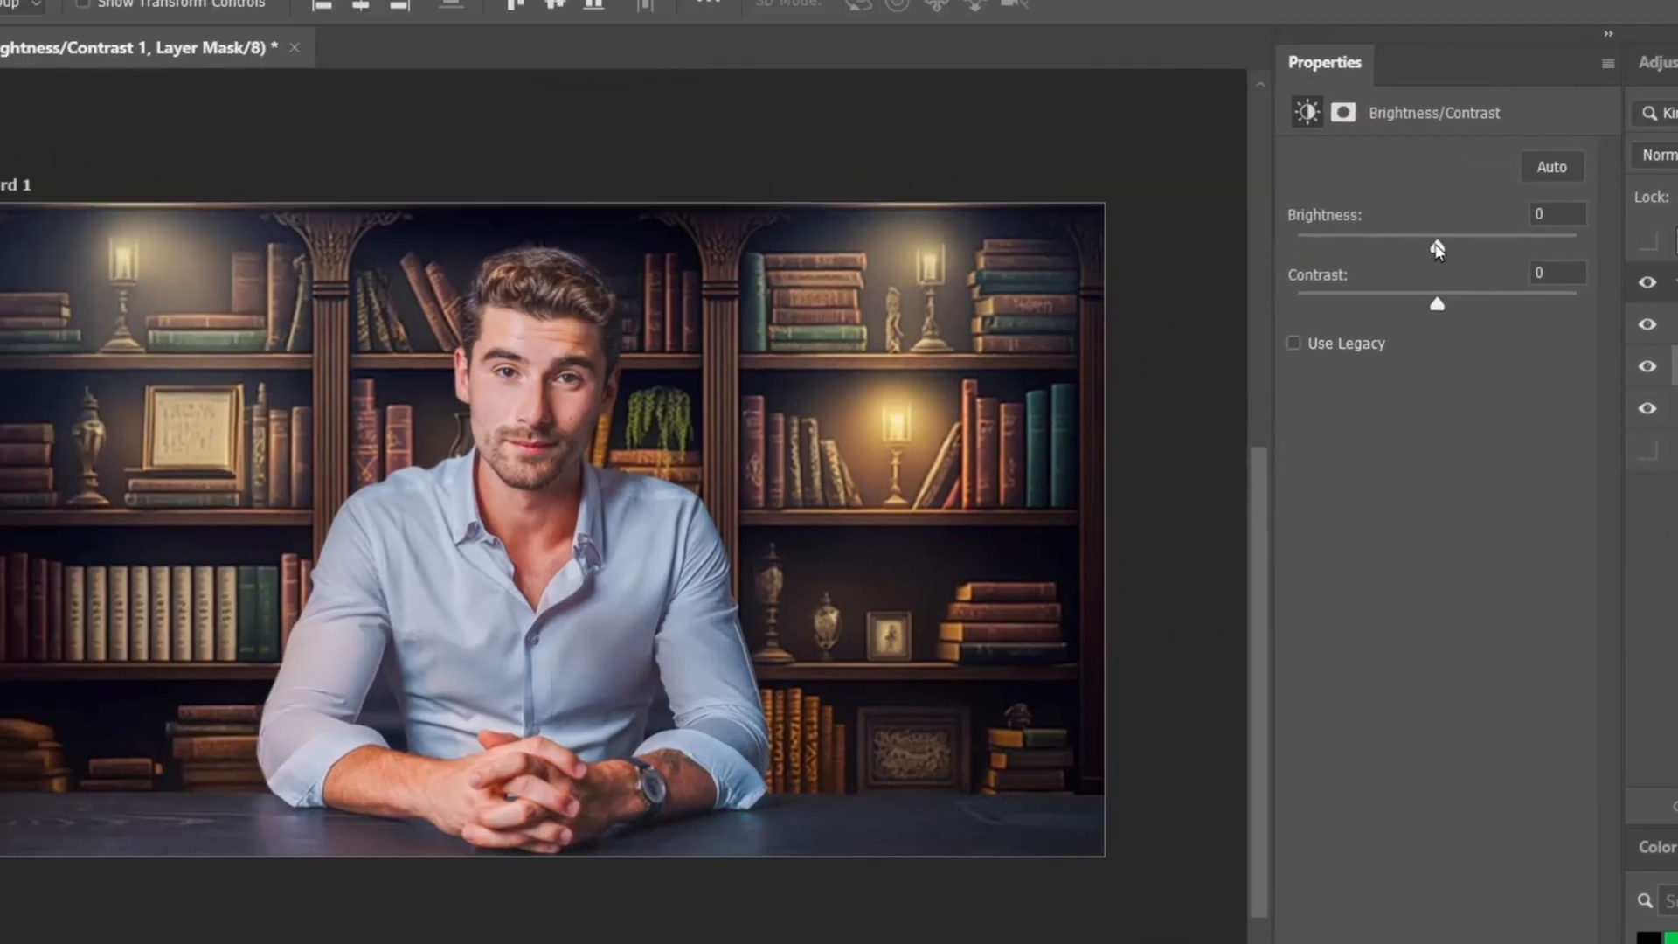
drag(1437, 248, 1534, 335)
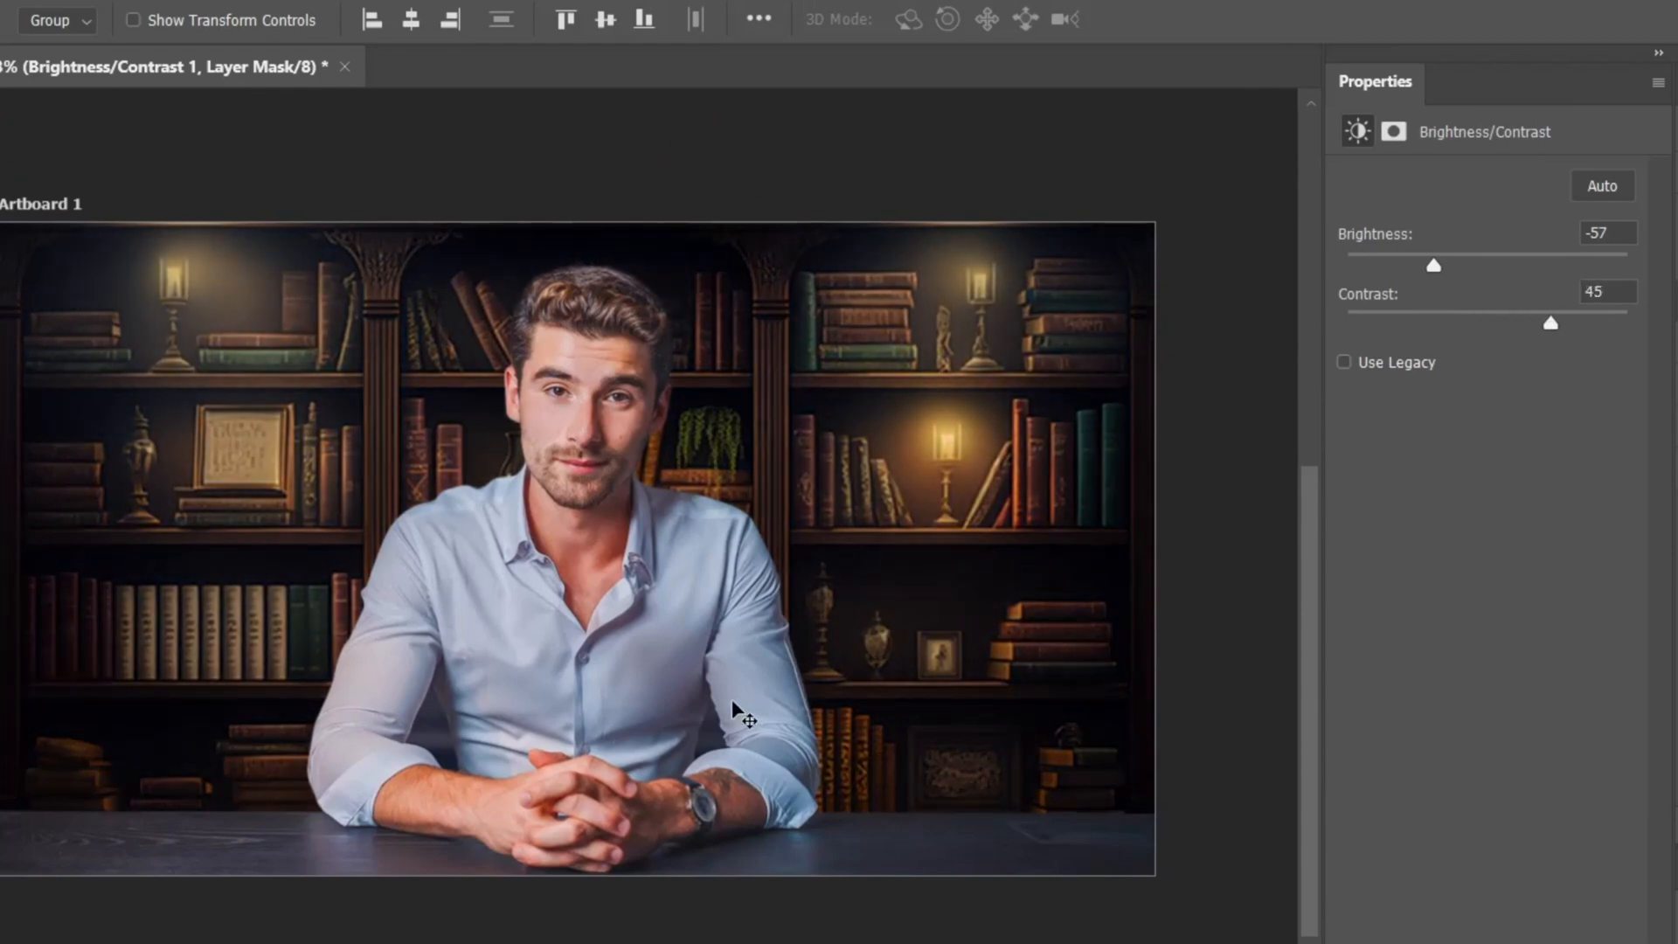
scroll(645, 521, down, 2)
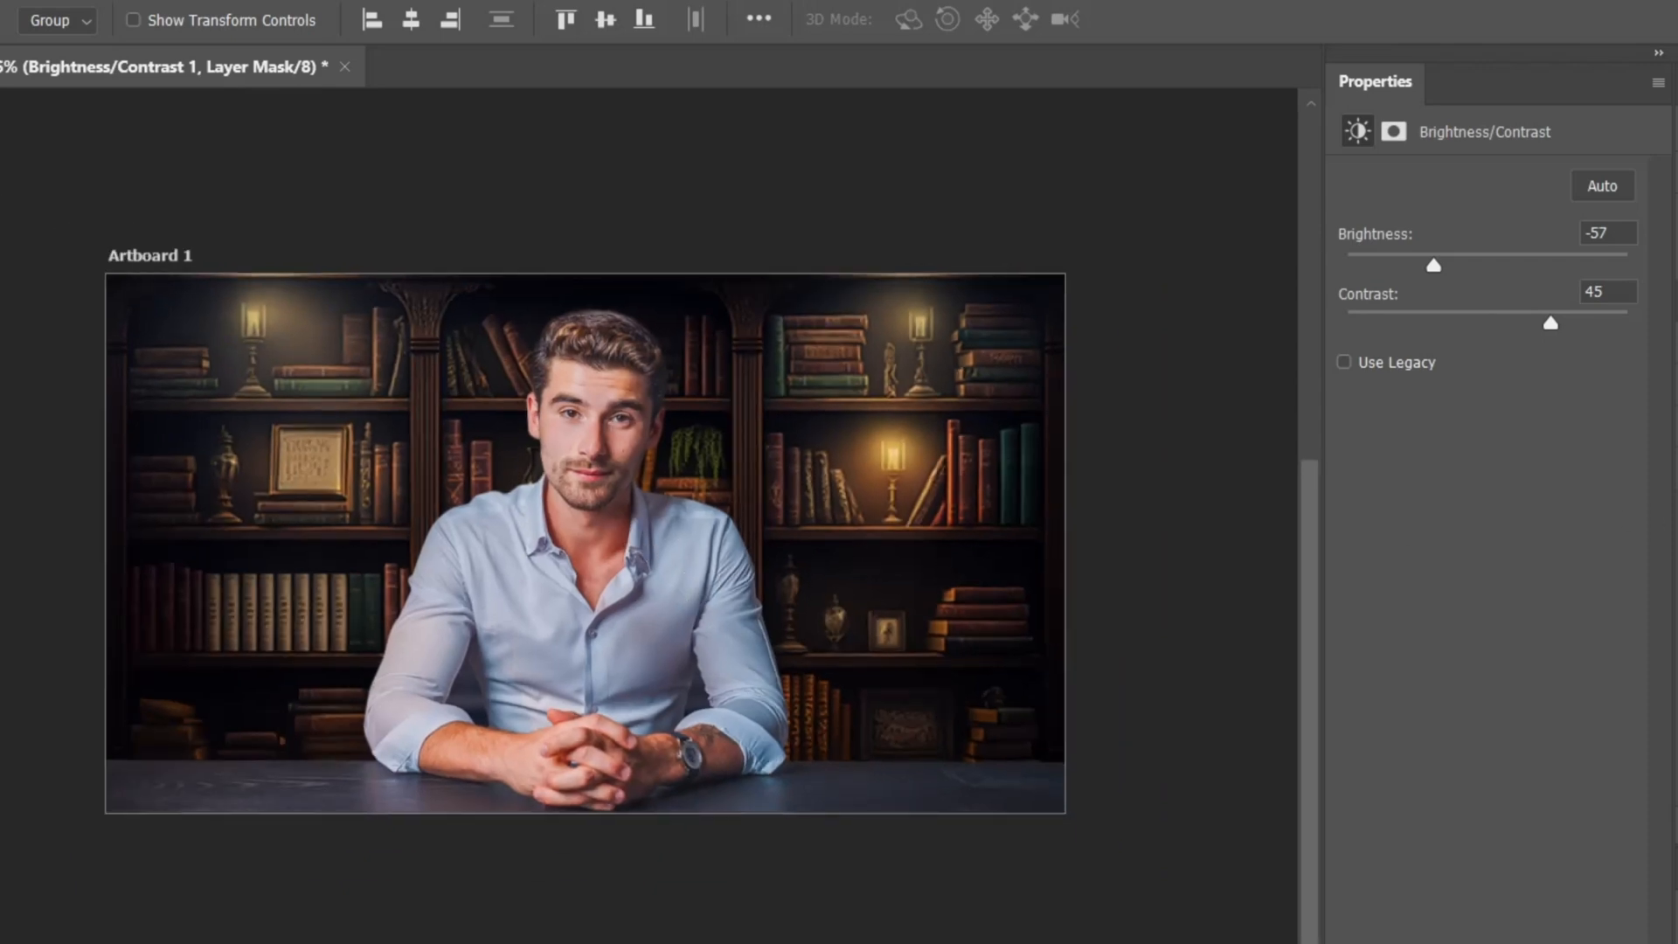
- Add a Solid Color fill layer directly above the bookshelf image using the shirt's colour, aab6cc
click(1637, 346)
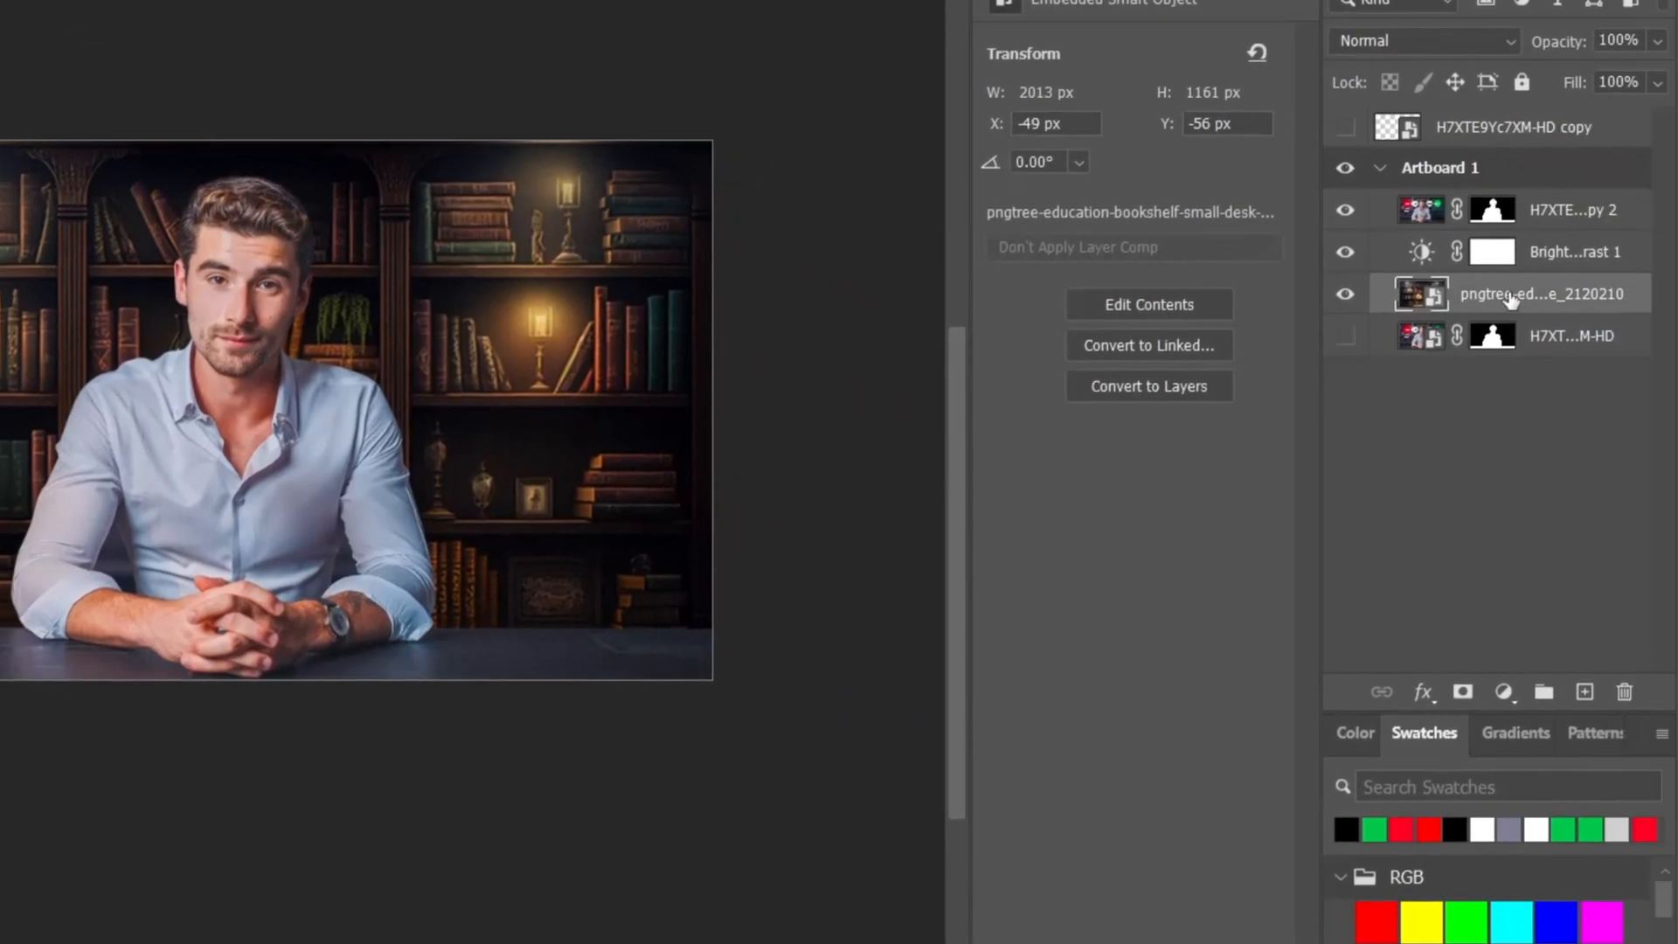
click(1501, 696)
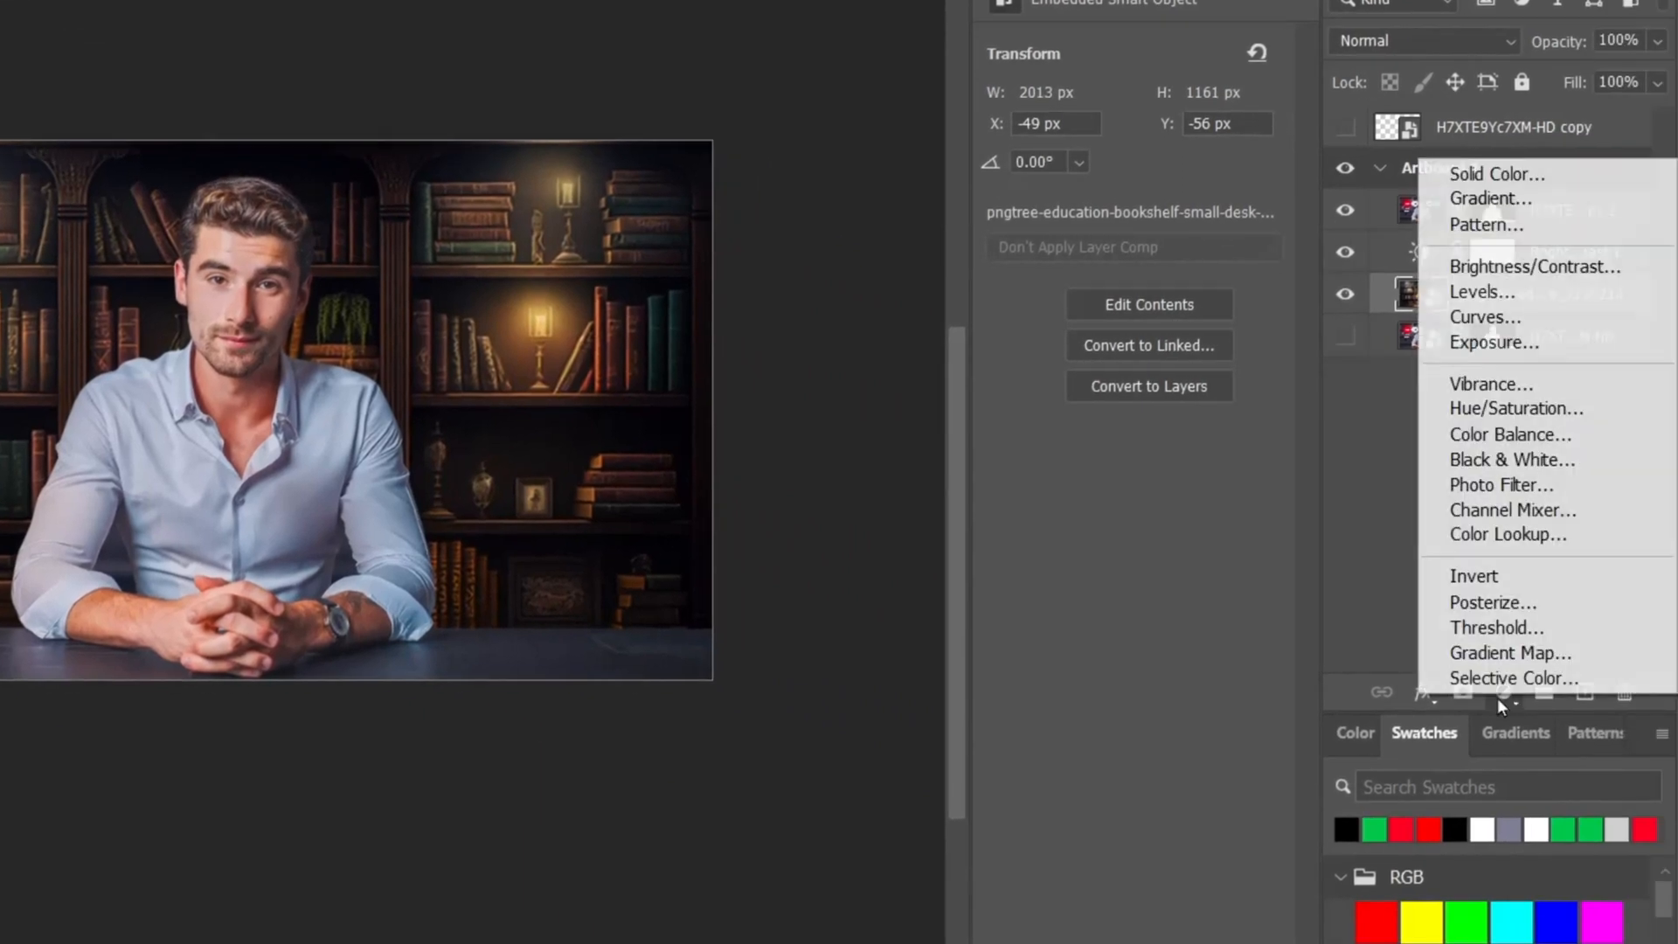
click(1515, 175)
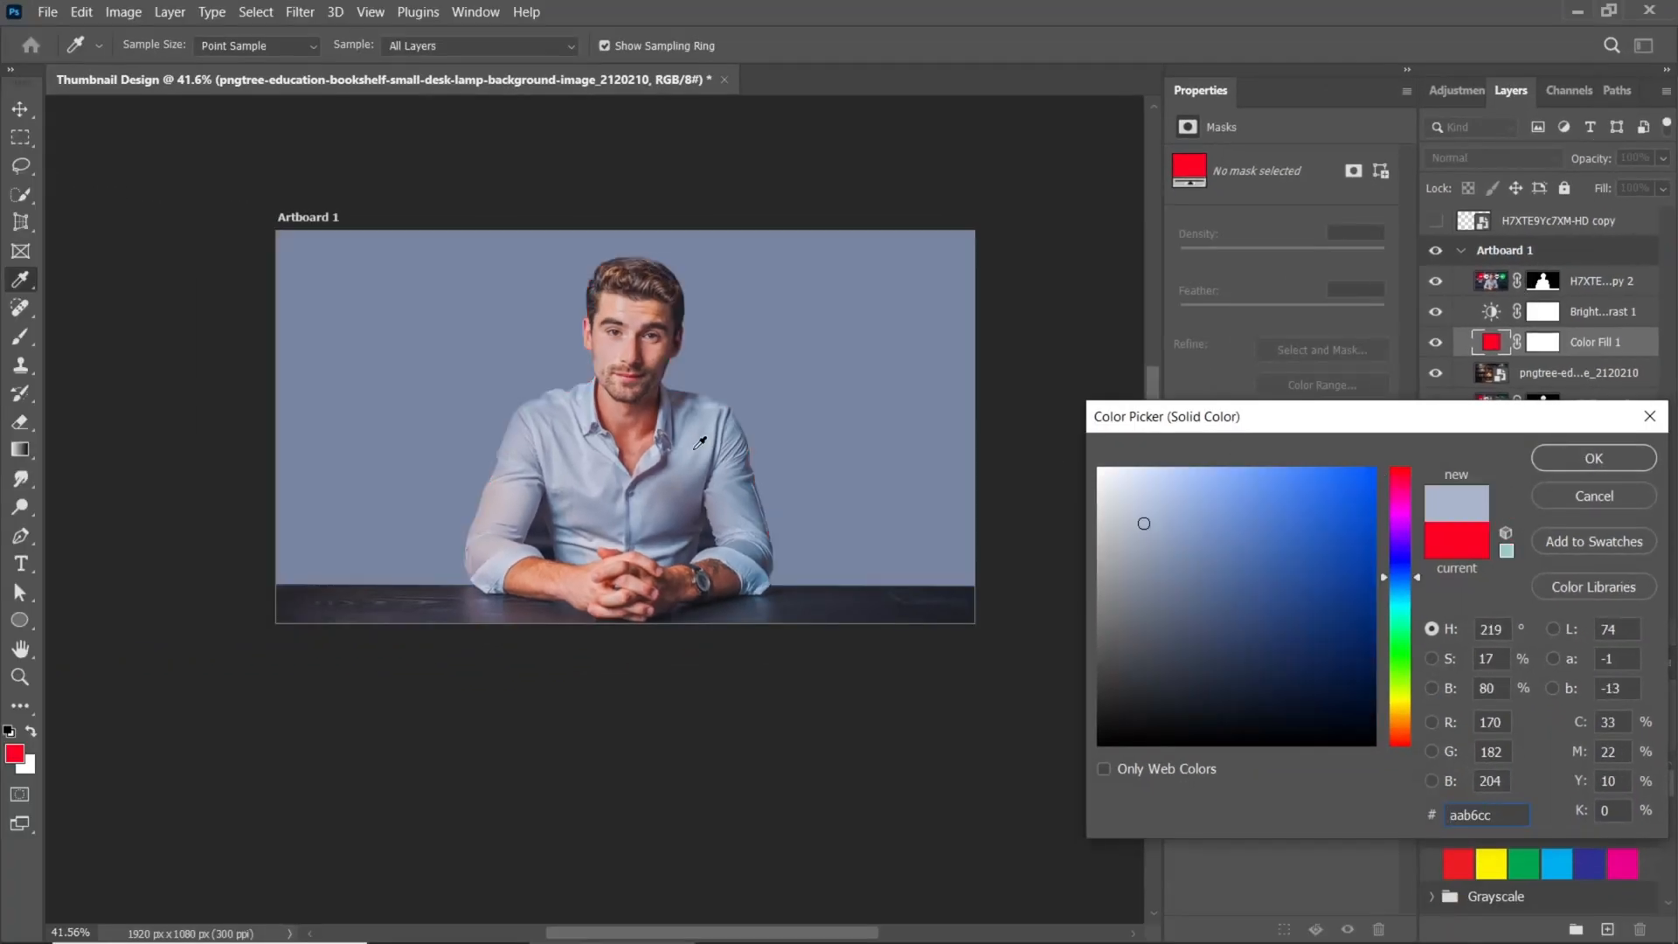
drag(1501, 429, 1416, 376)
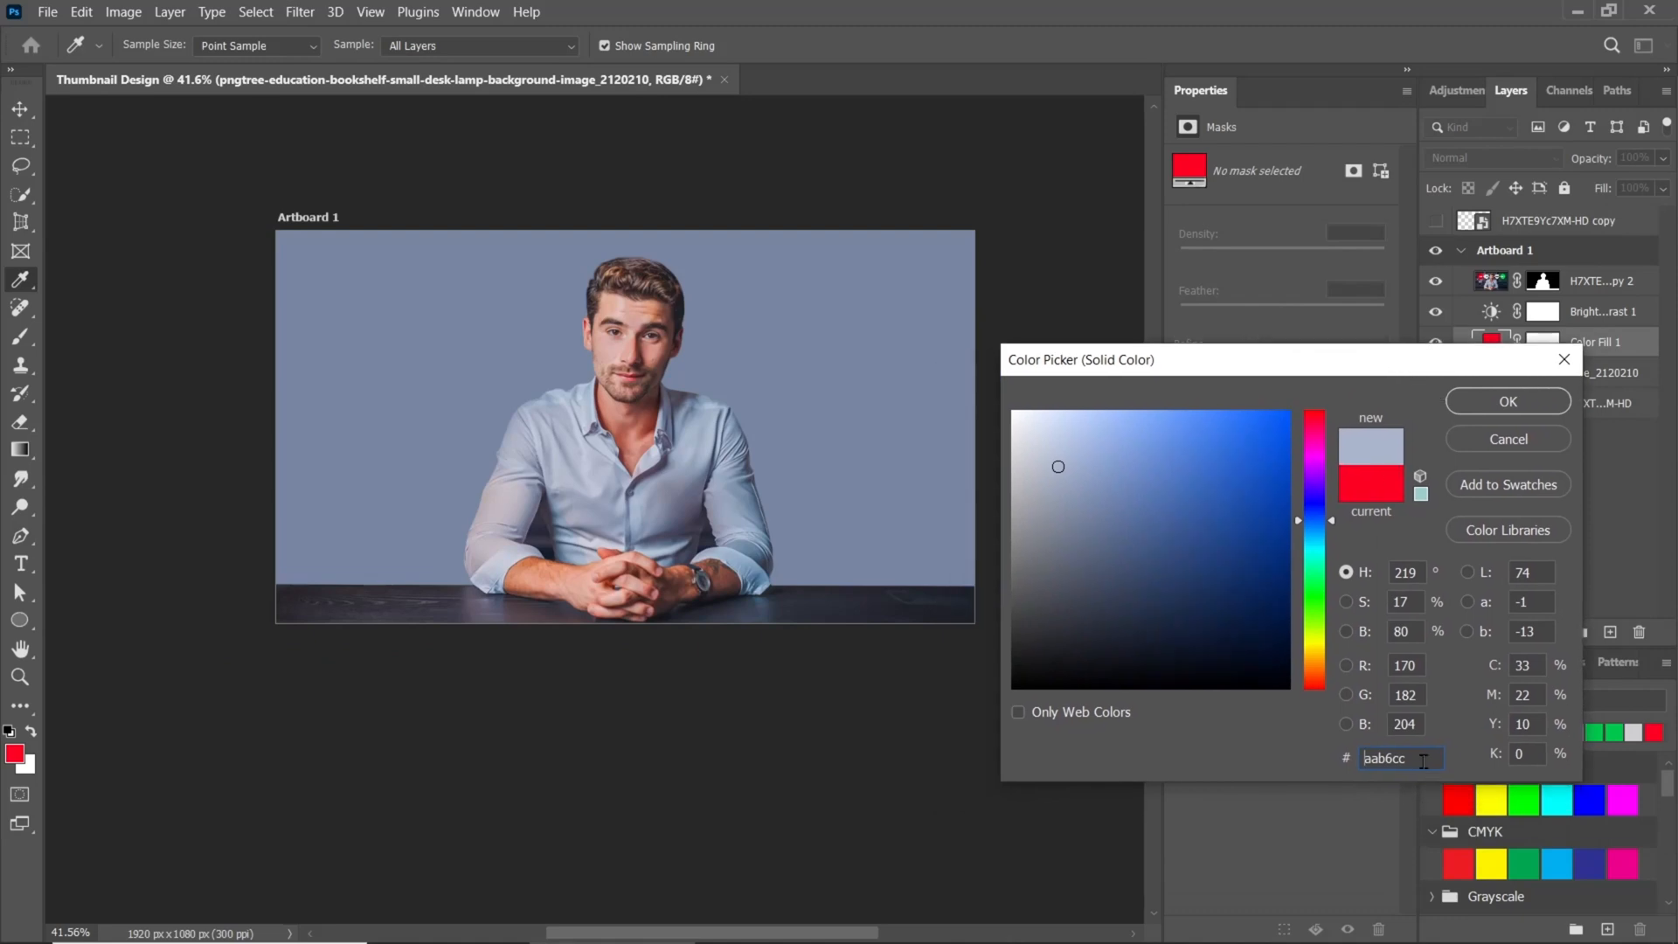
drag(1433, 759, 1296, 773)
click(1509, 404)
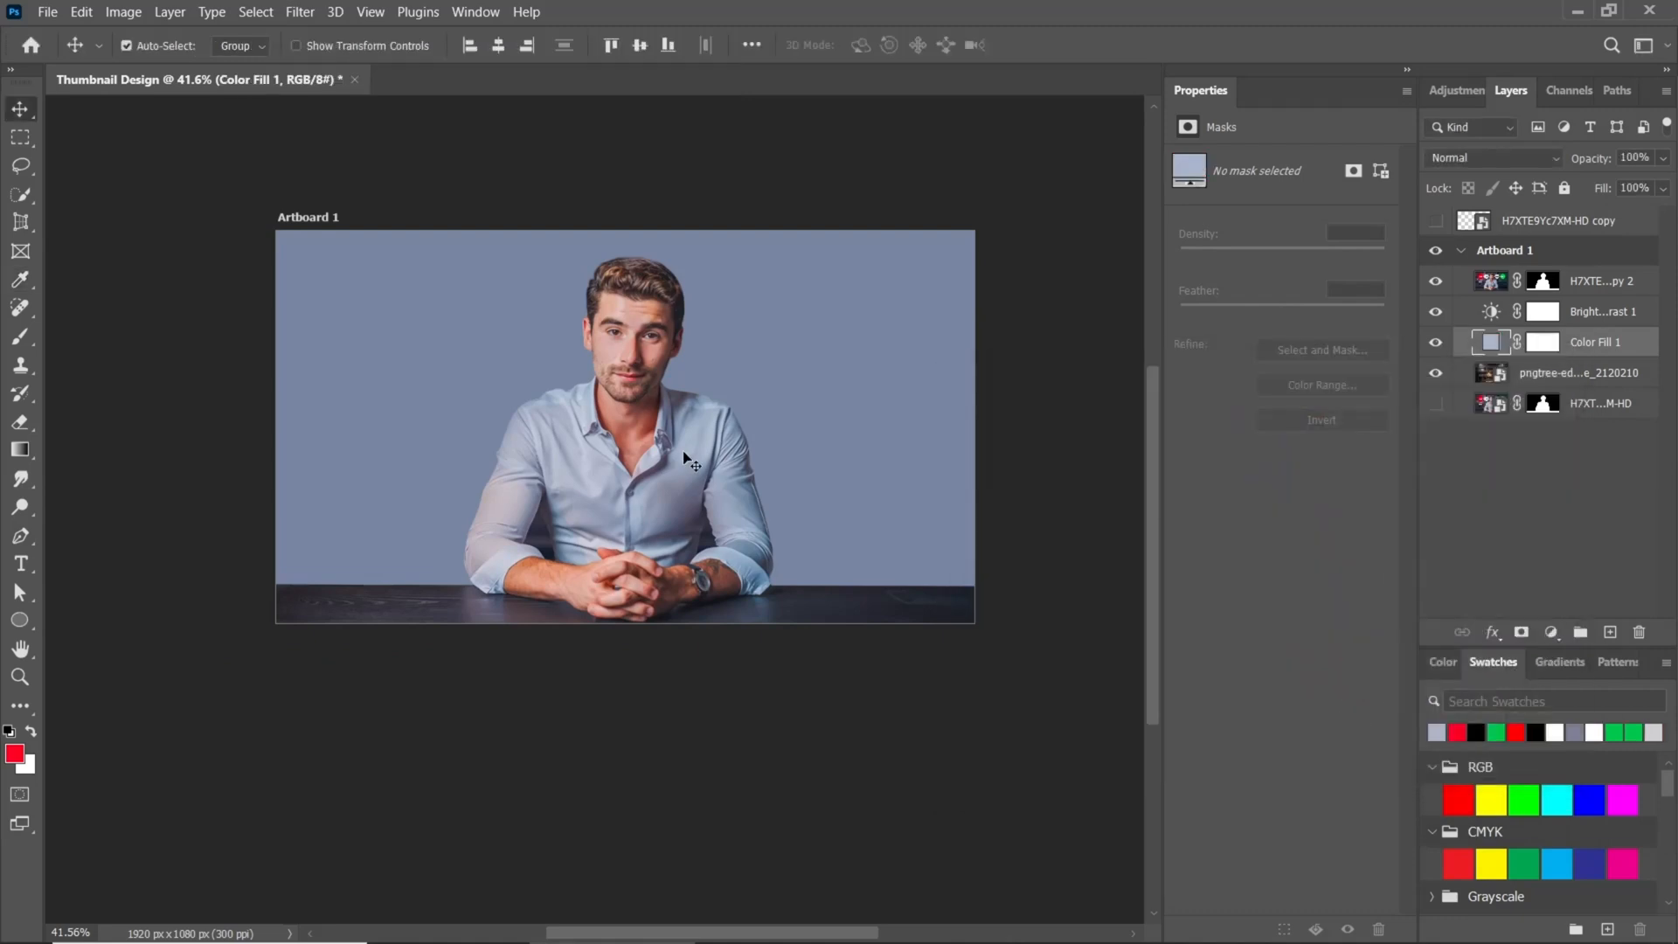
- Set the colour fill layer's blend mode to Hue and toggle its visibility to compare the bookshelf tint
click(1475, 160)
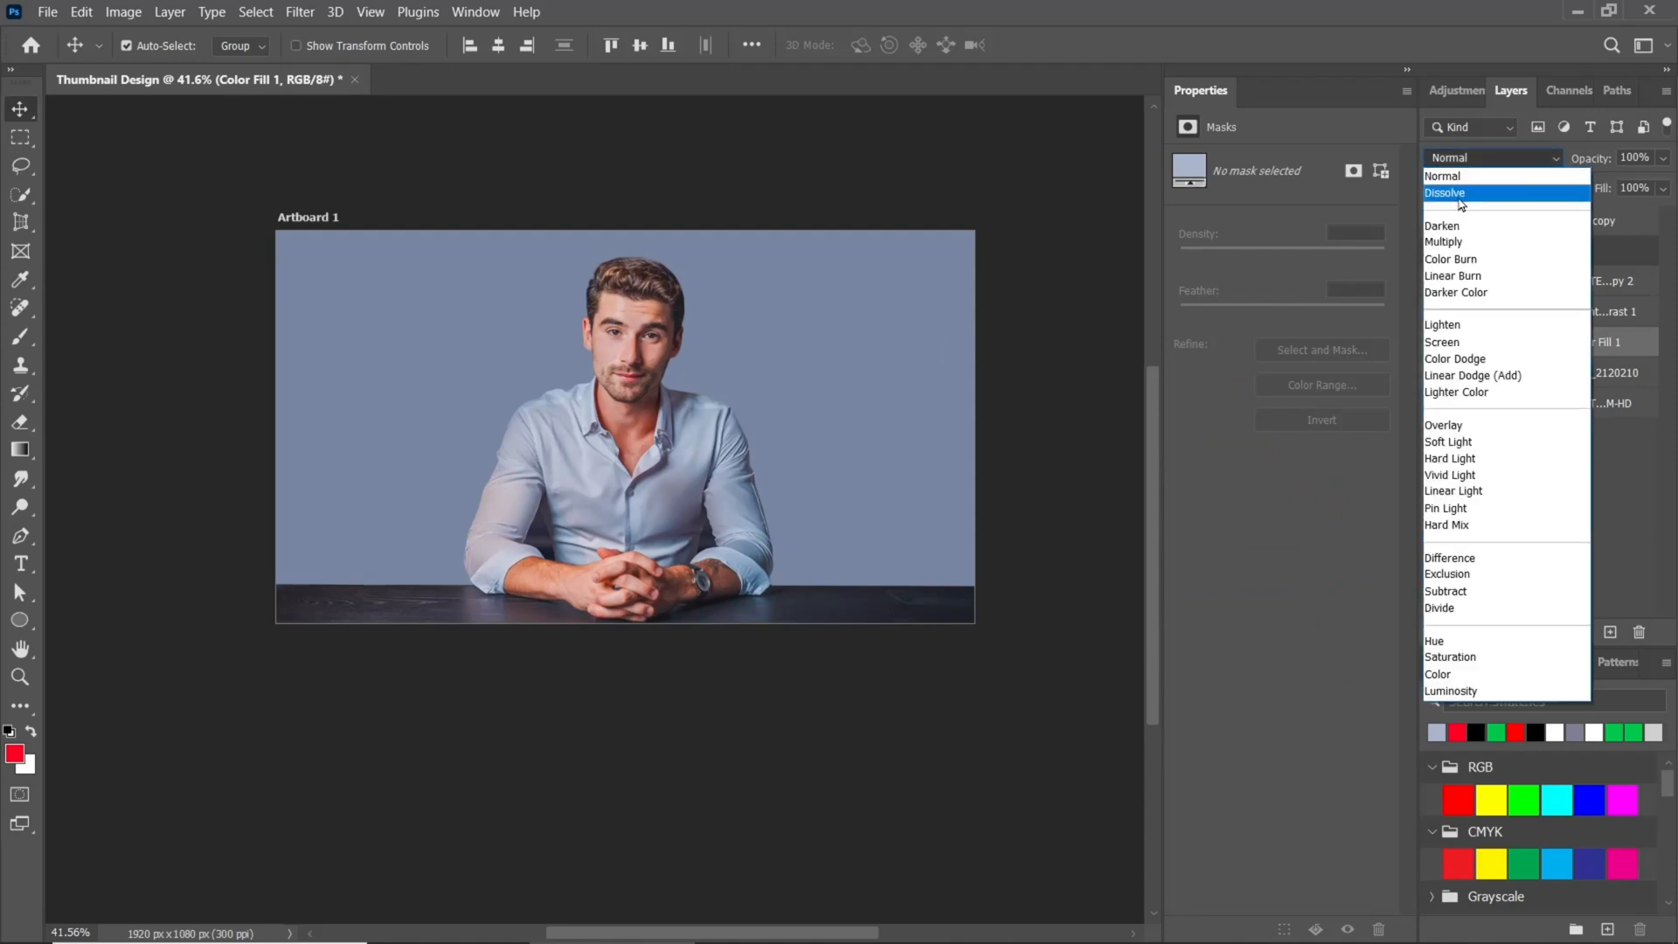
click(1434, 642)
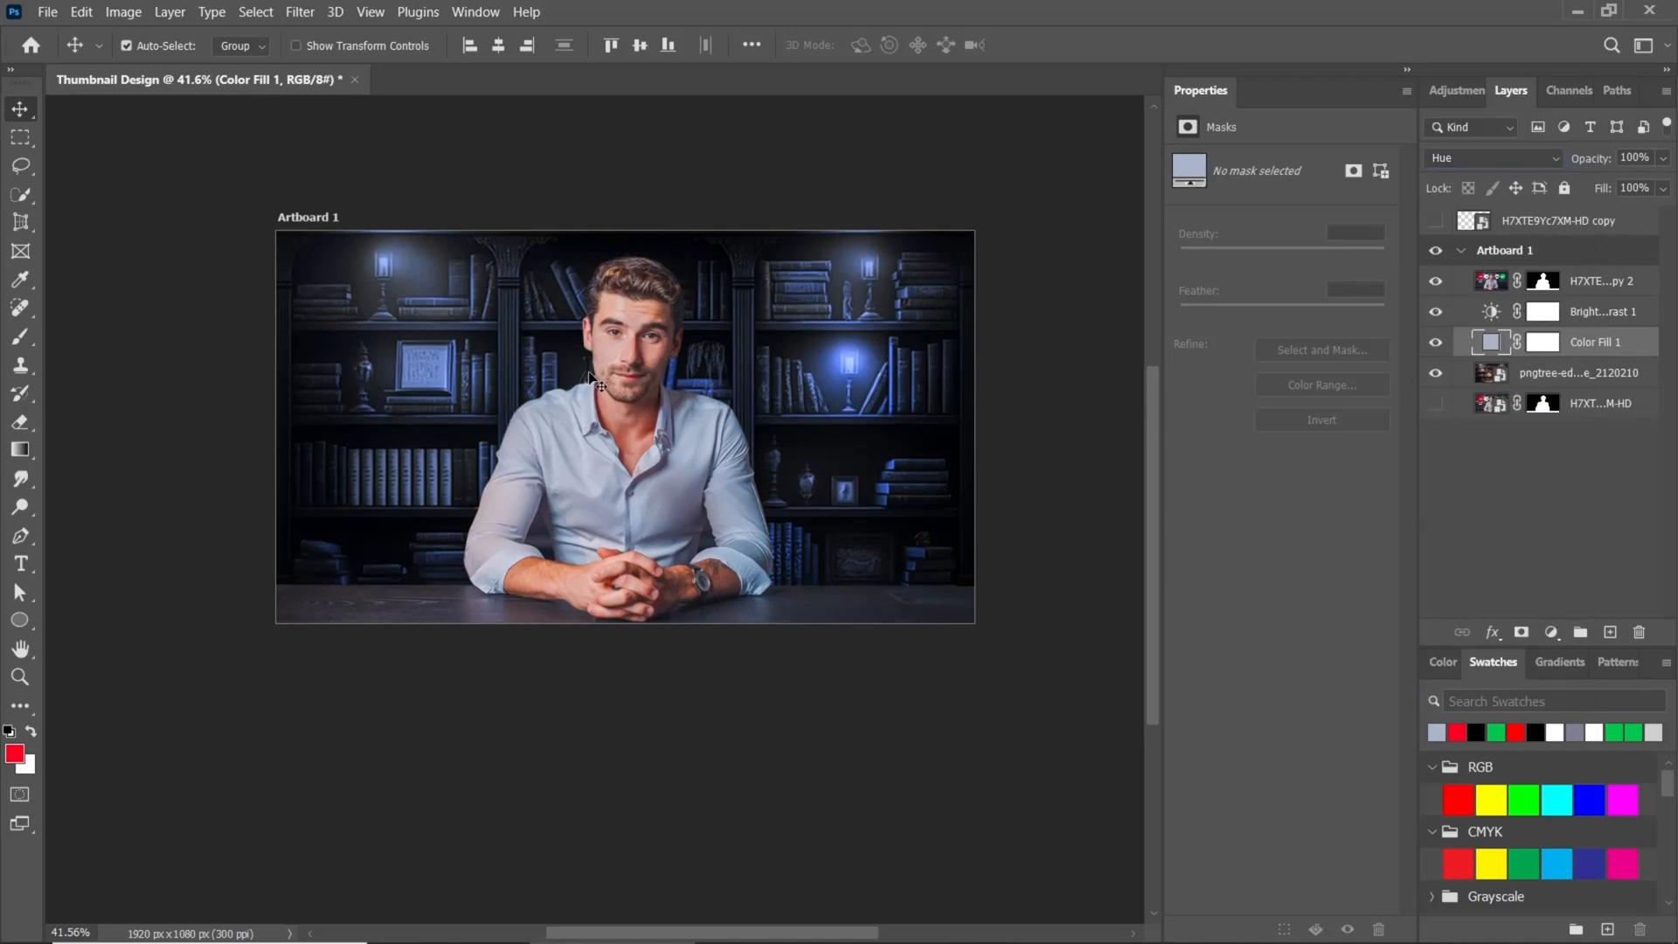
scroll(596, 374, up, 1)
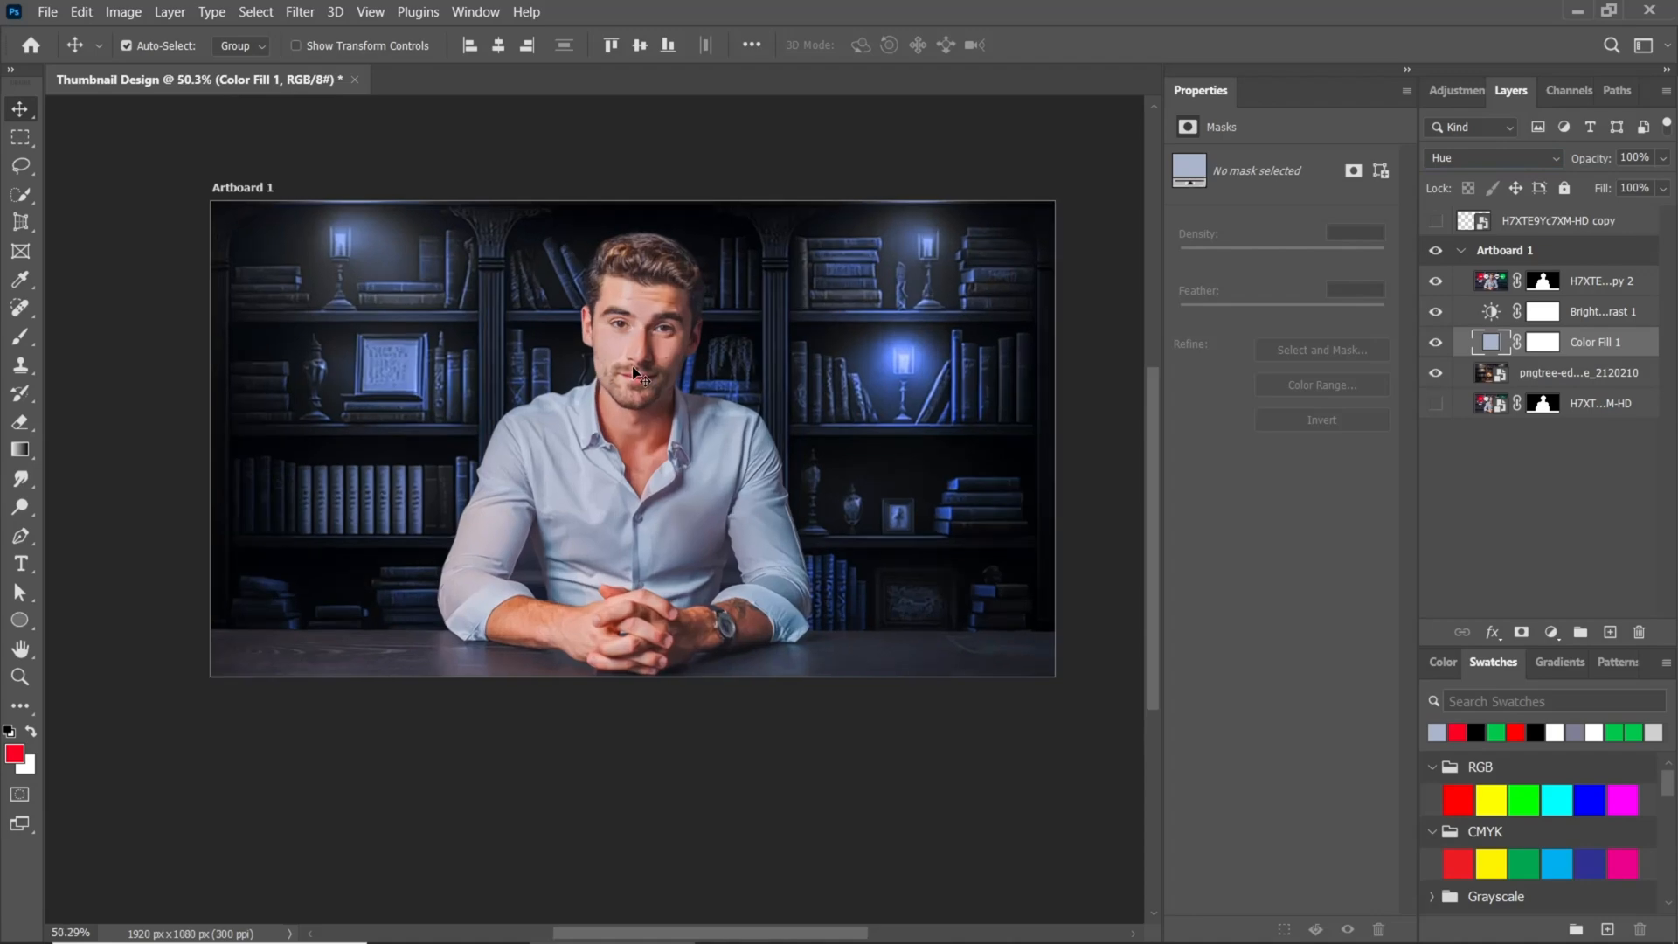
click(1439, 345)
click(1439, 345)
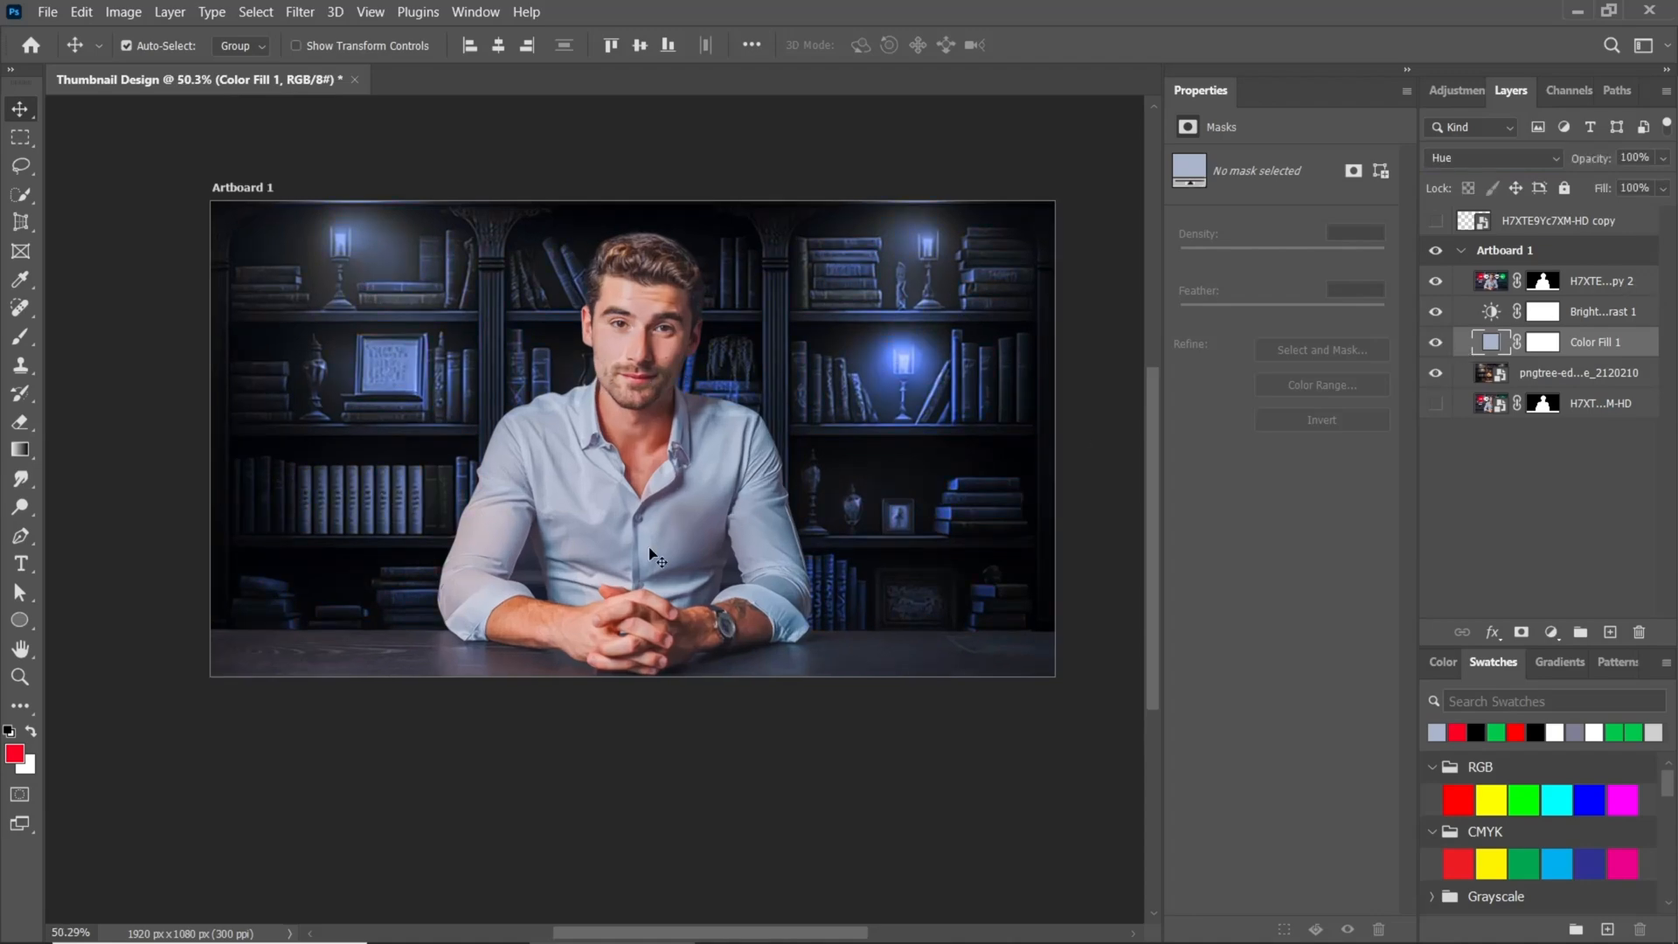
- Draw a thin horizontal rectangle about 1731 × 45 px with a light grey fill across the man's face level, behind him
click(19, 620)
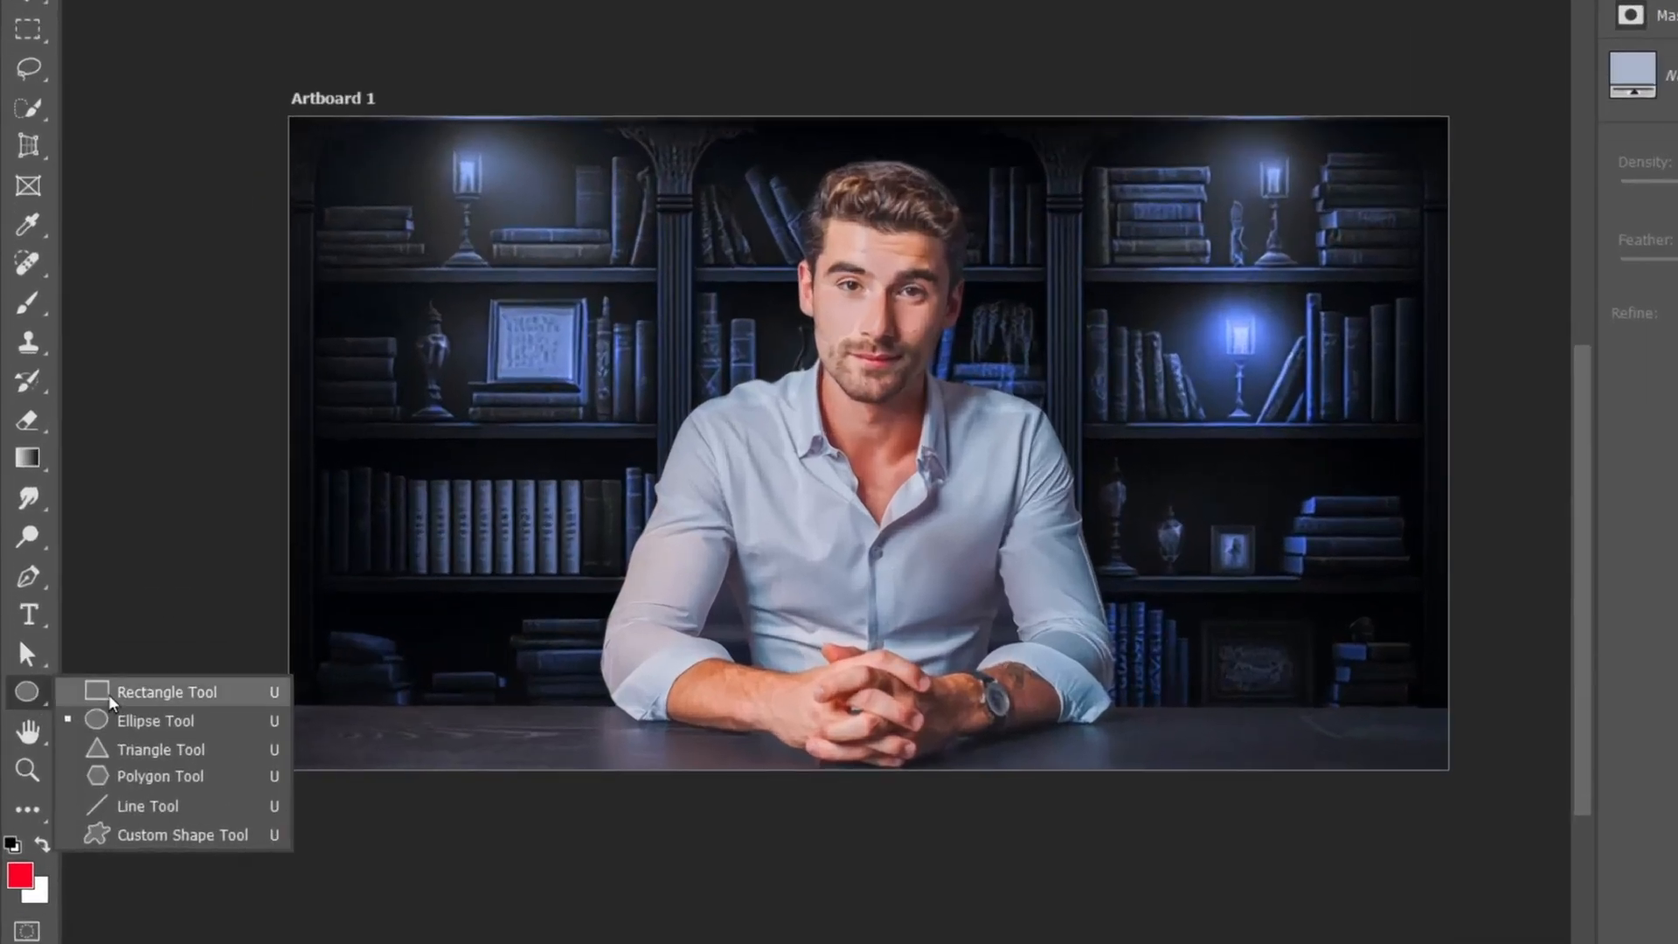
click(110, 694)
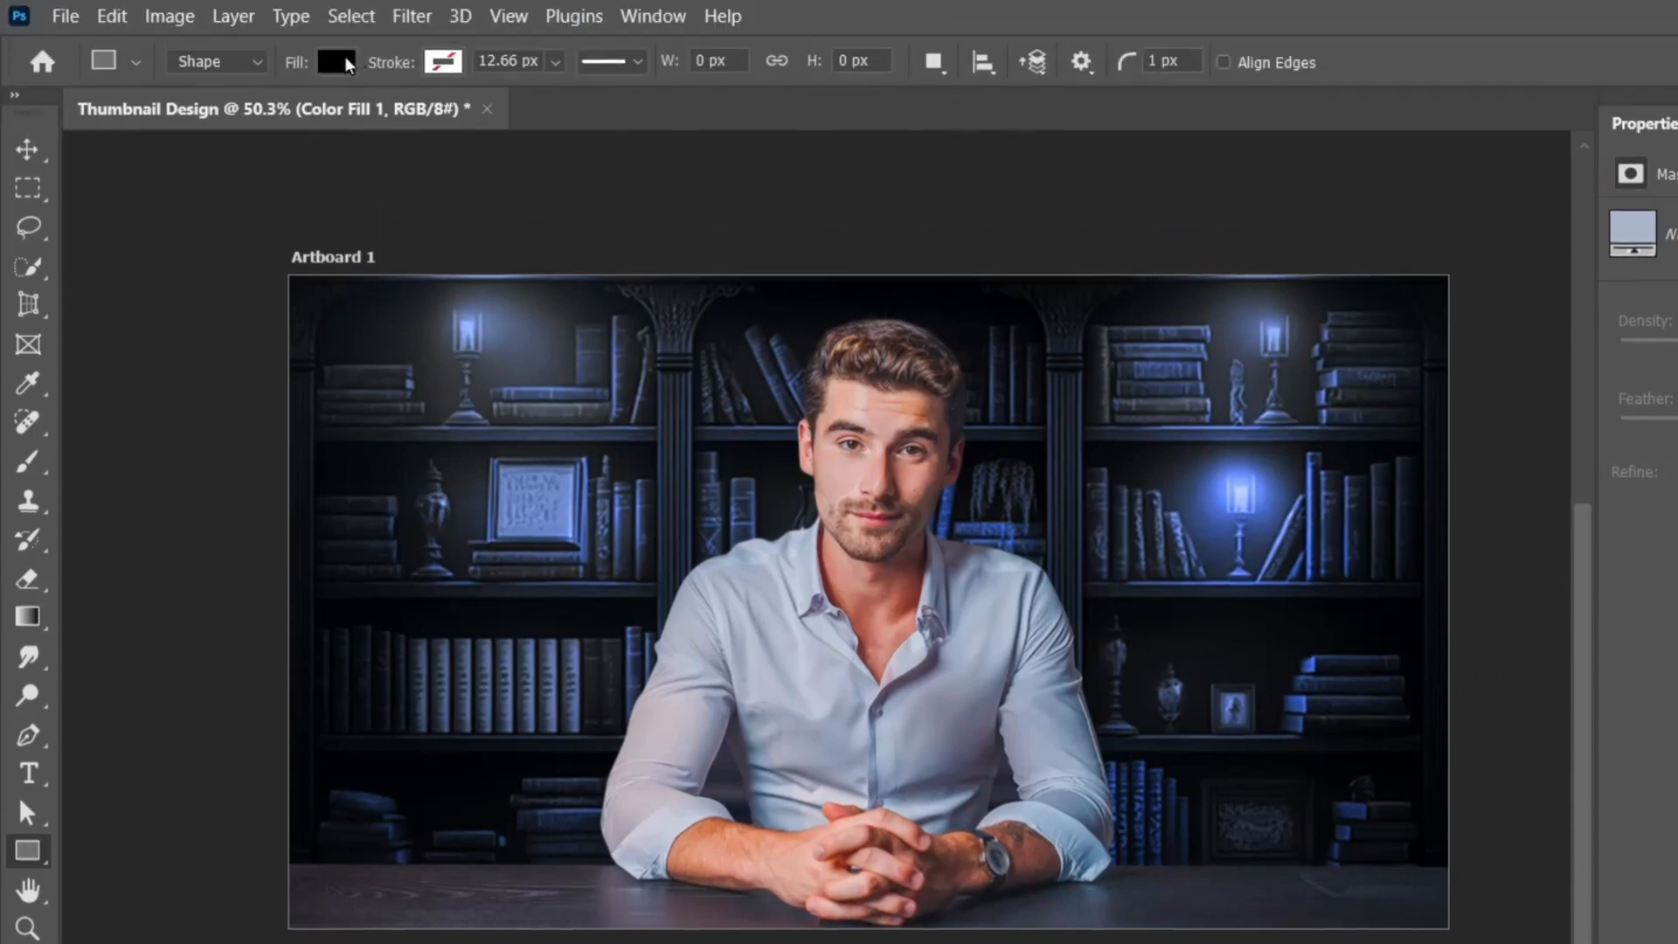
click(341, 62)
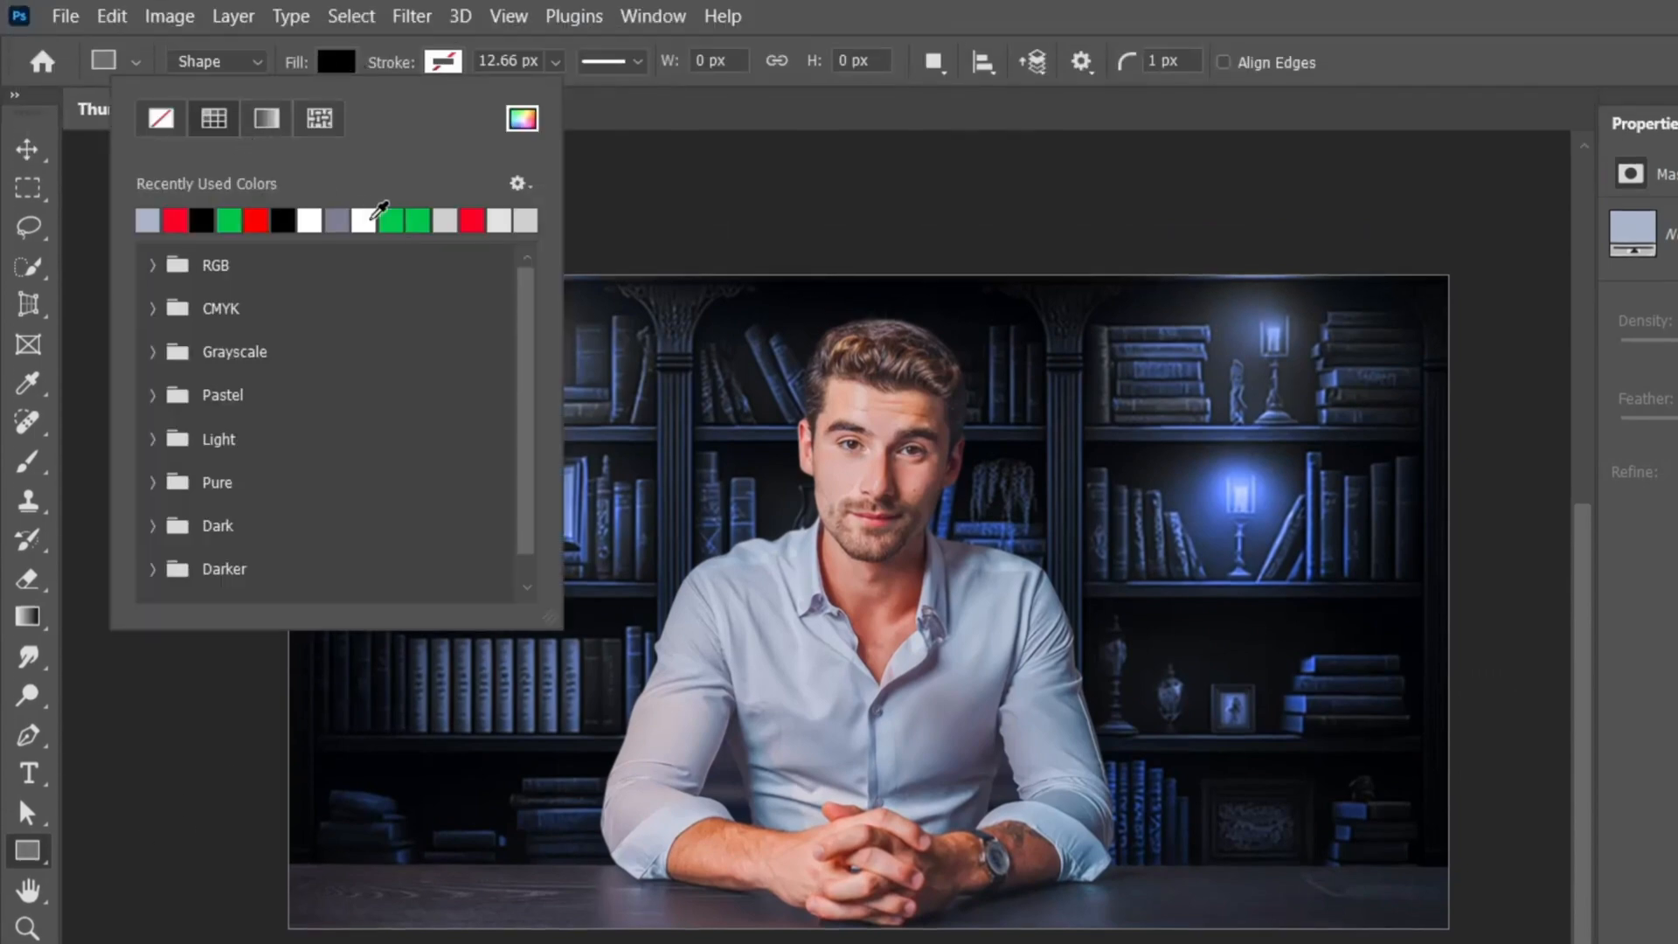
click(449, 220)
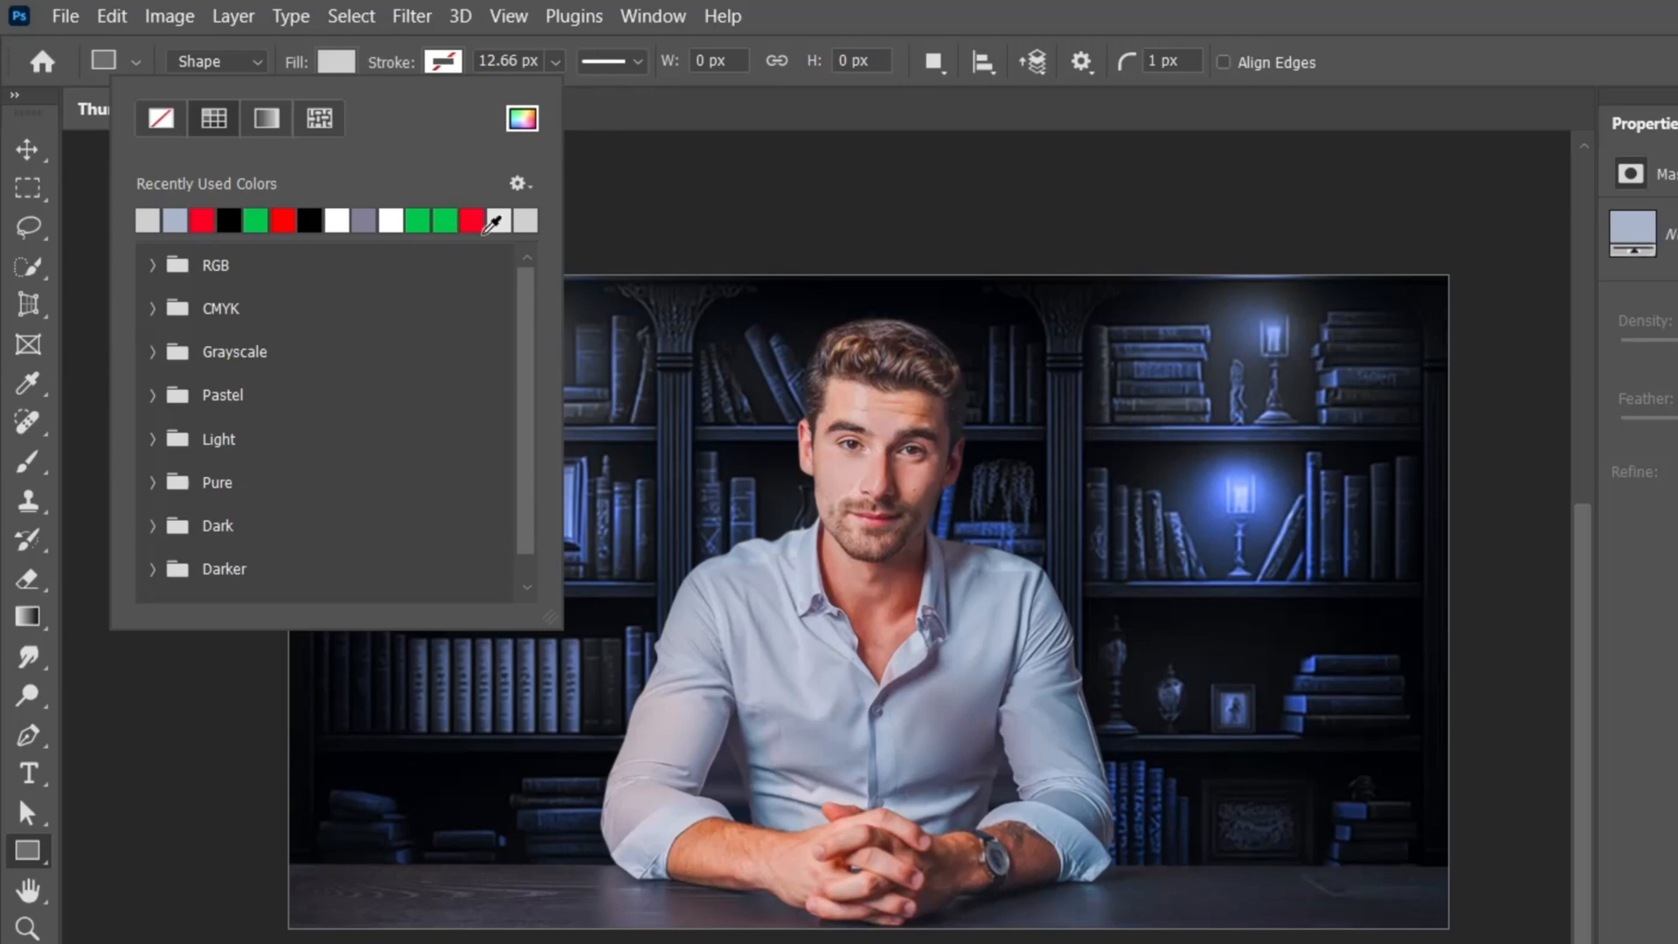
click(728, 402)
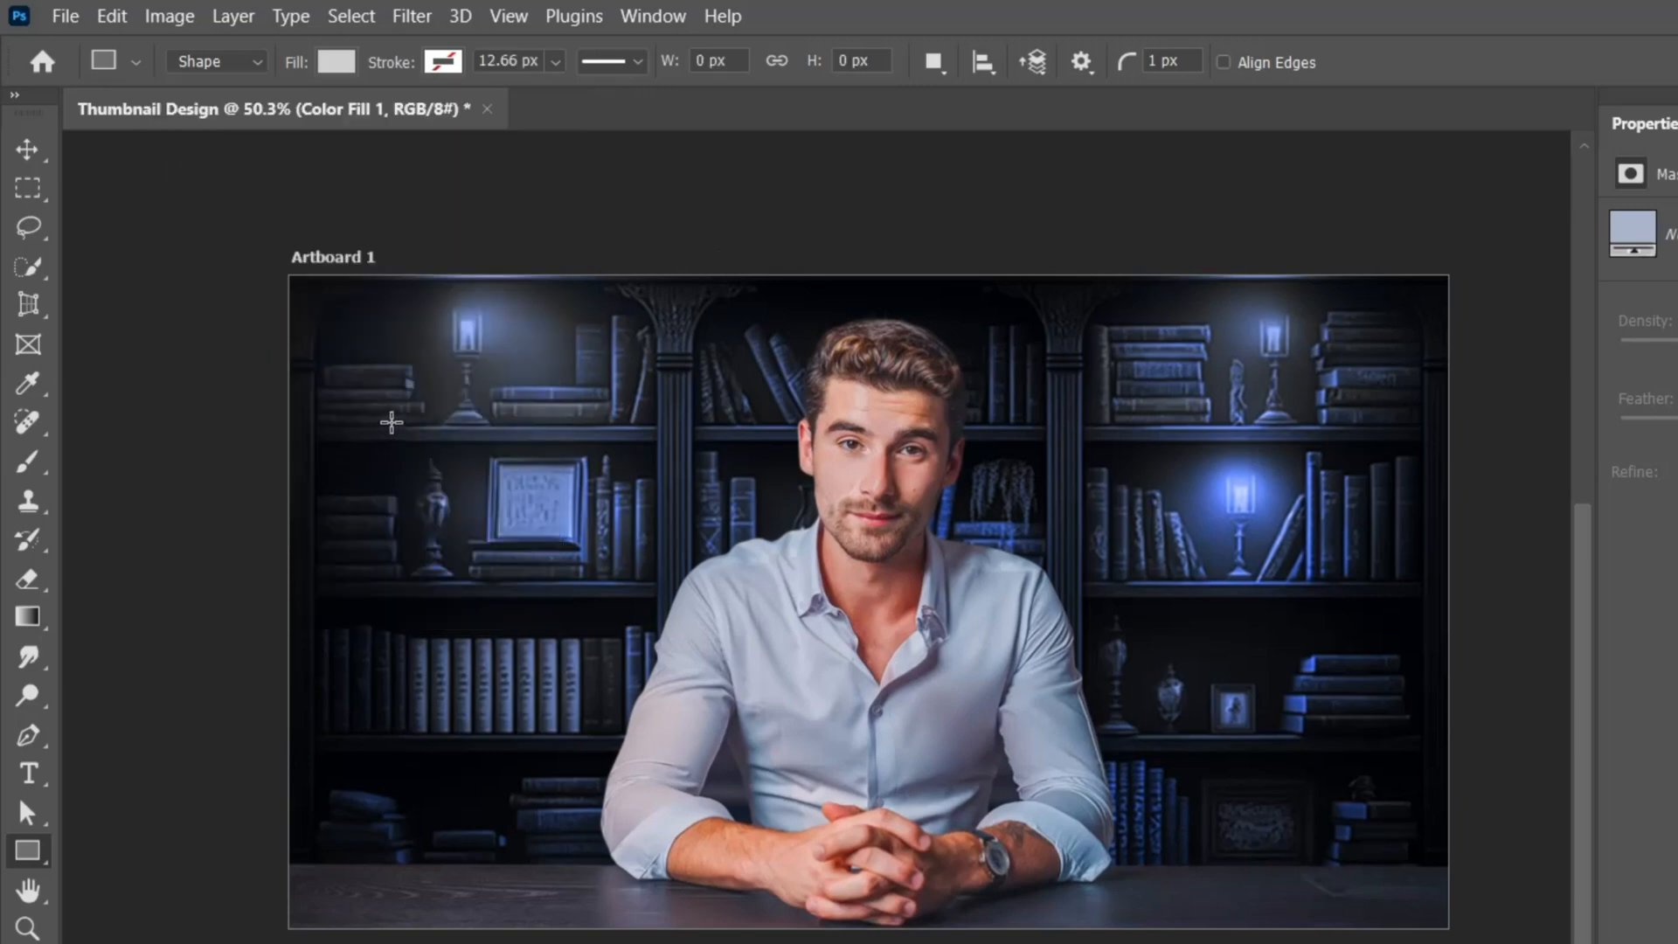
drag(374, 420, 1391, 449)
key(alt+space)
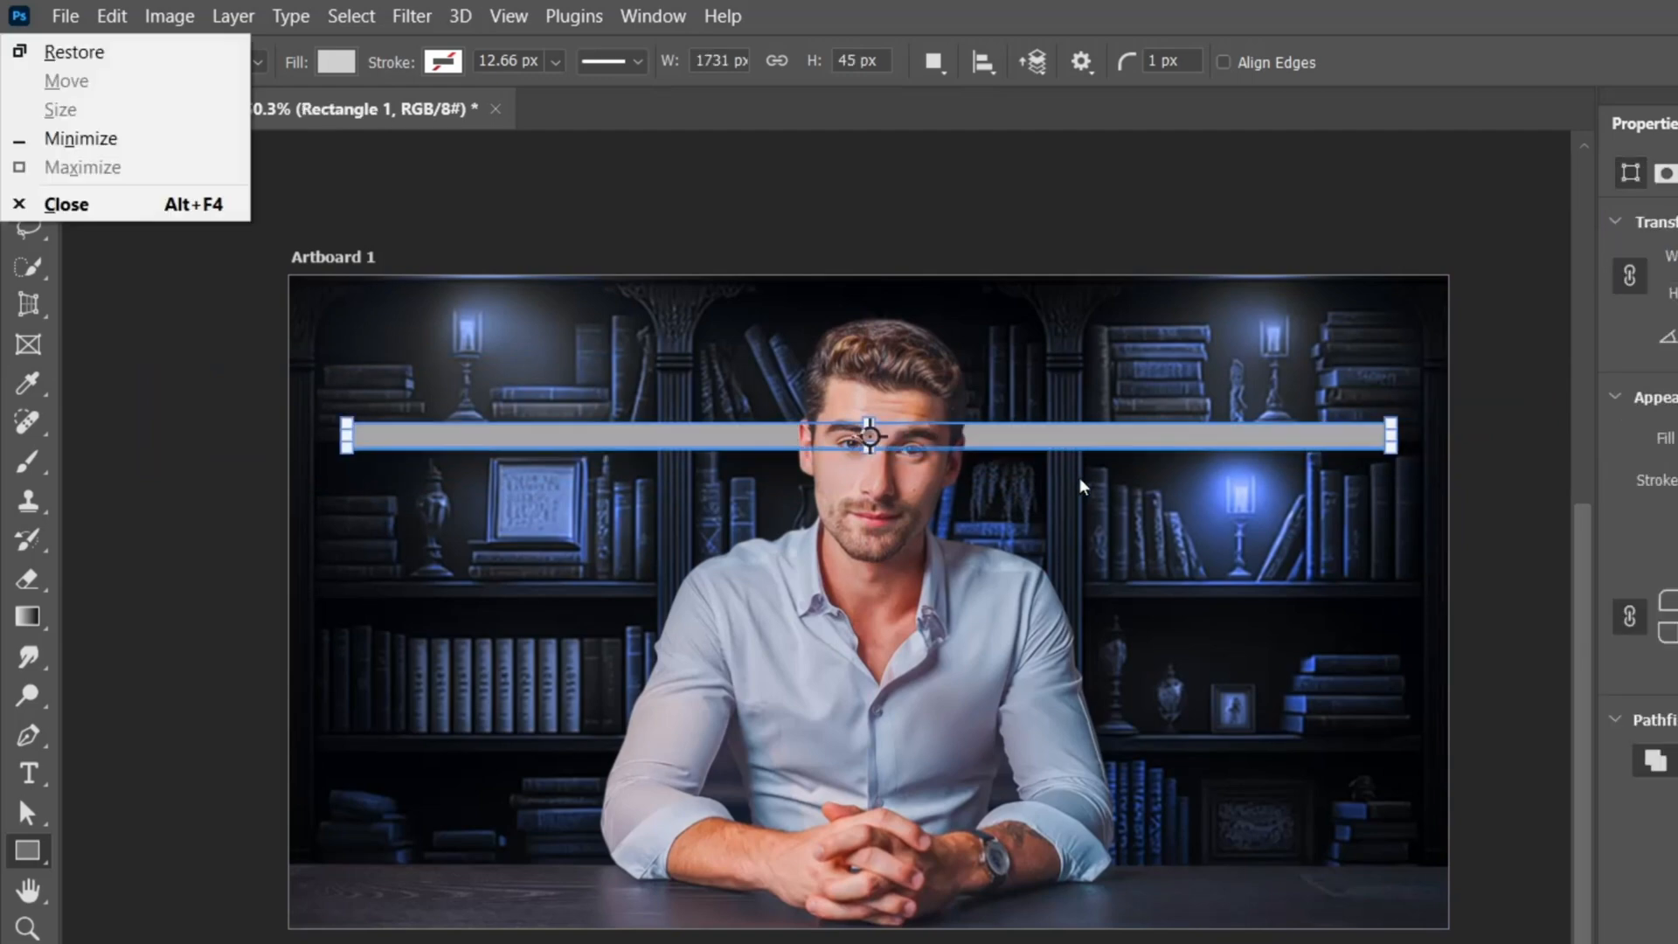
key(Escape)
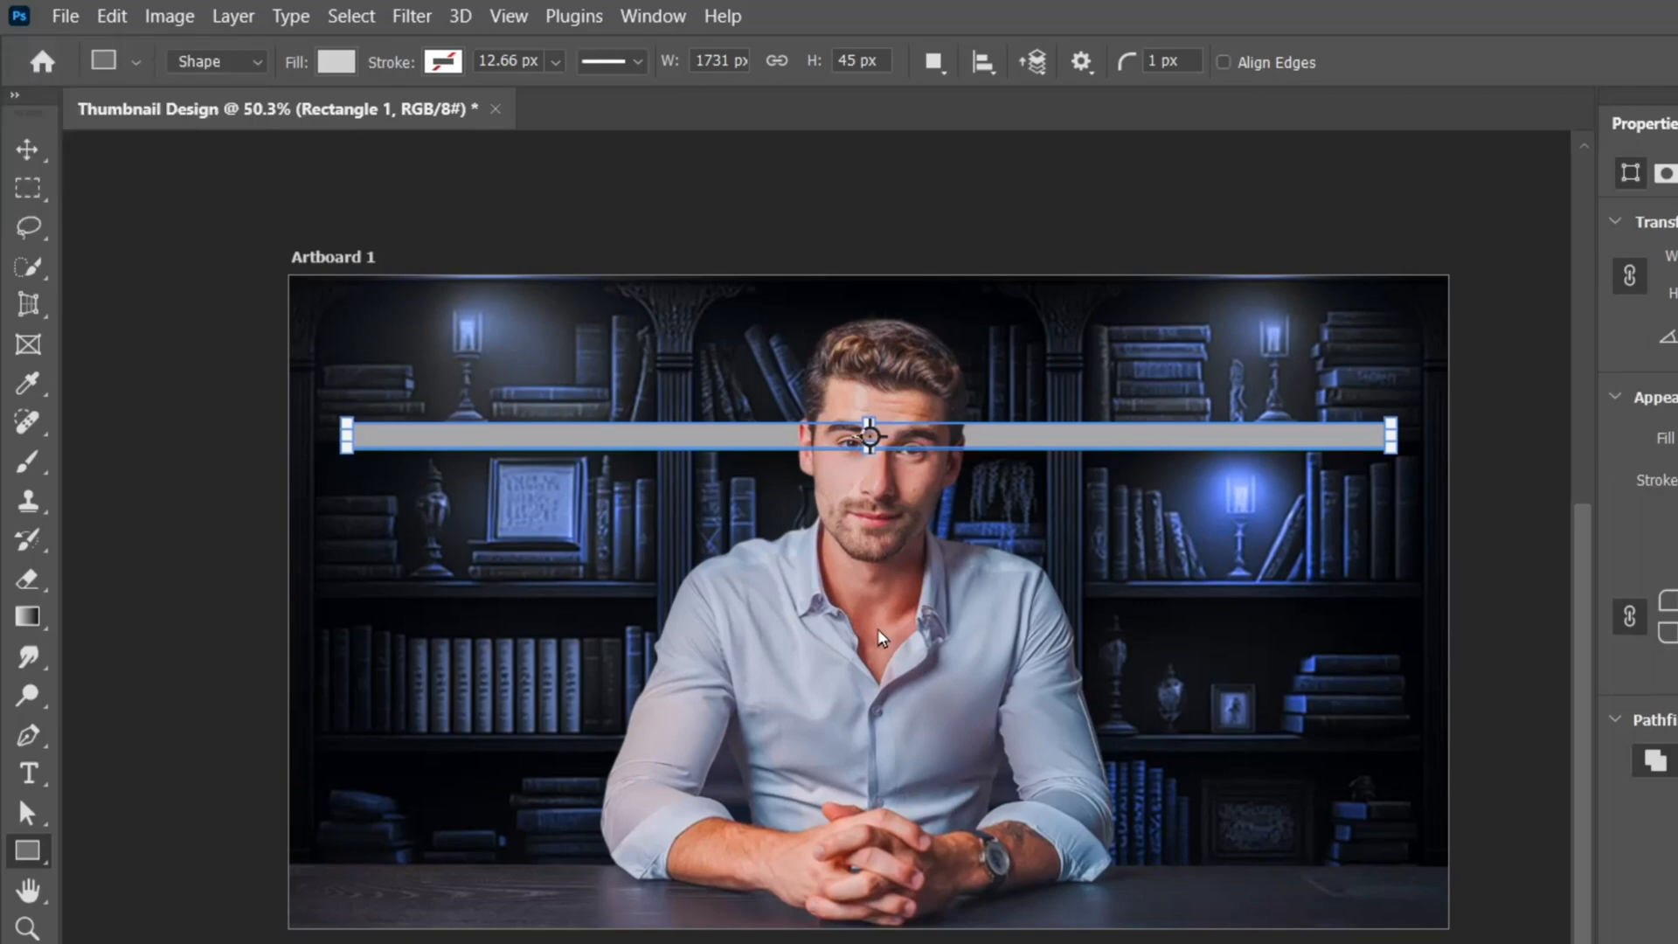
- Shorten the grey bar equally from both ends so it stays centred behind the man's head
click(20, 163)
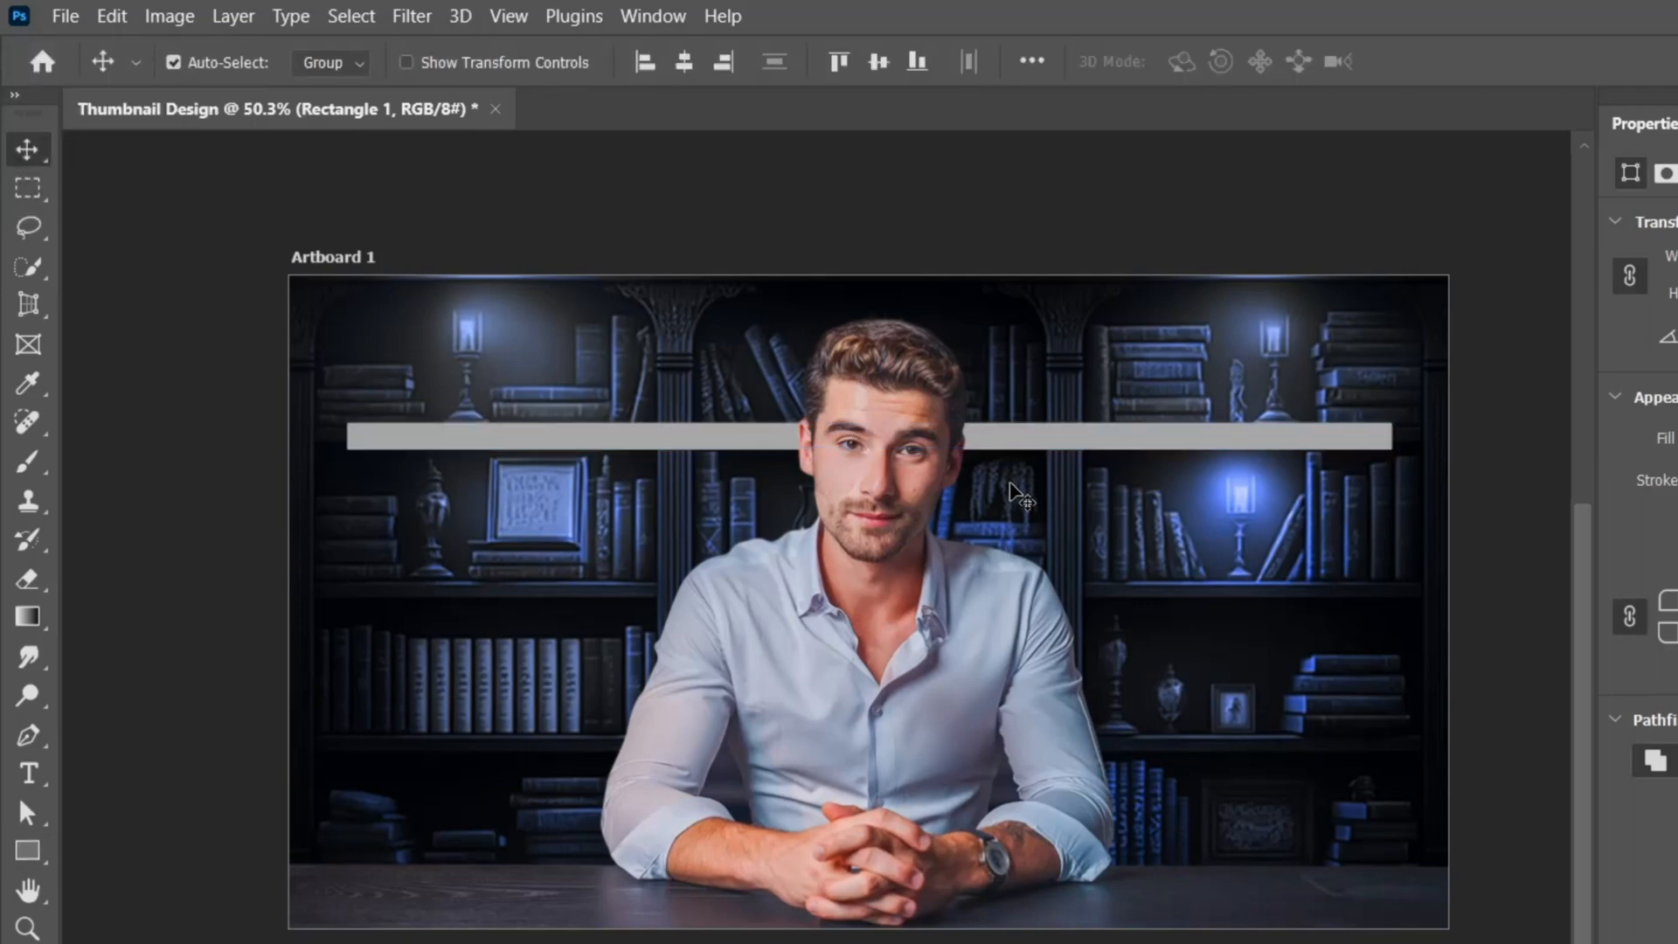
key(ctrl+t)
drag(1391, 436, 1318, 436)
click(24, 153)
- Draw a grey circle about 278 px wide centred on the bar's left end and duplicate it onto the right end
right_click(23, 861)
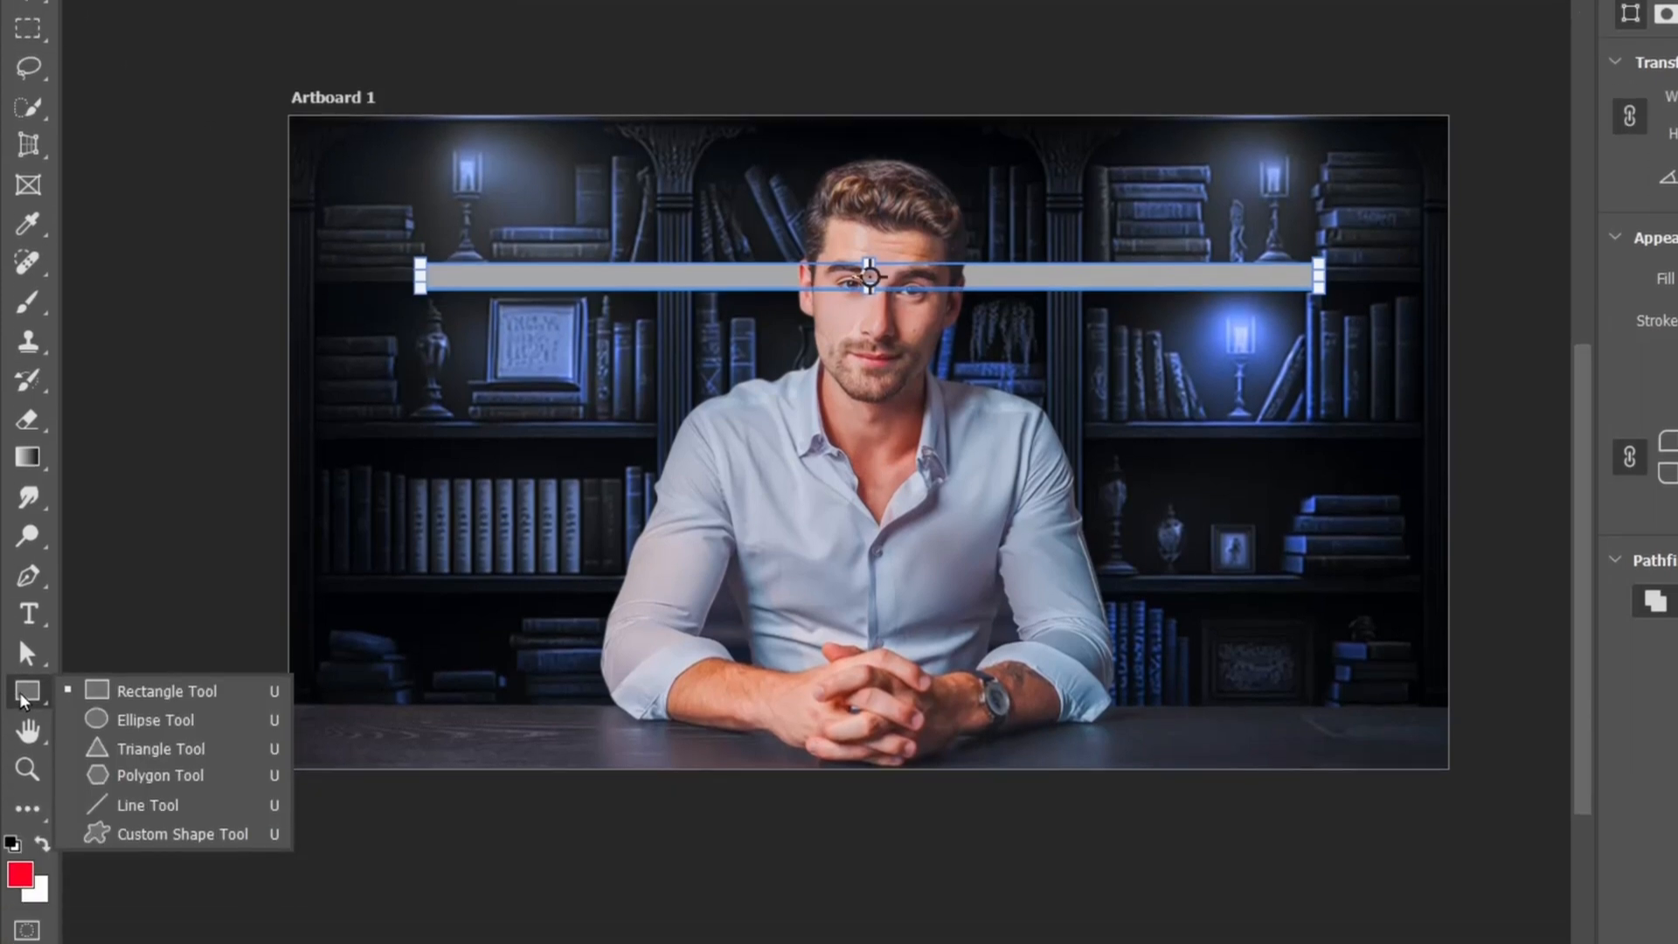
click(147, 875)
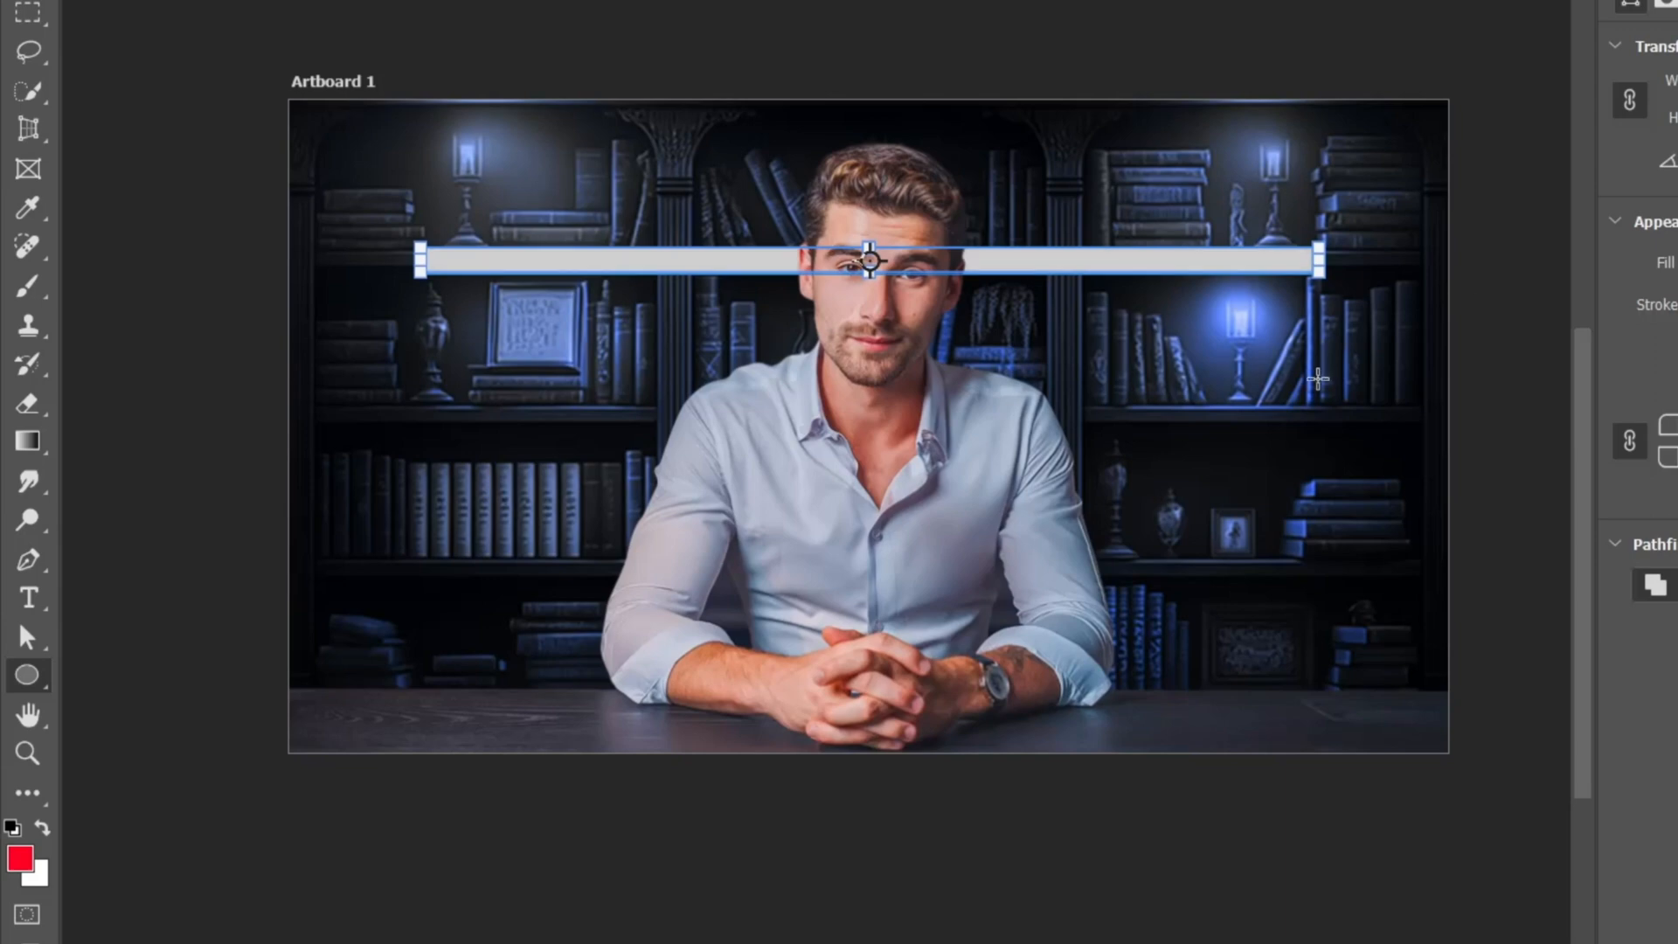
drag(361, 173, 553, 346)
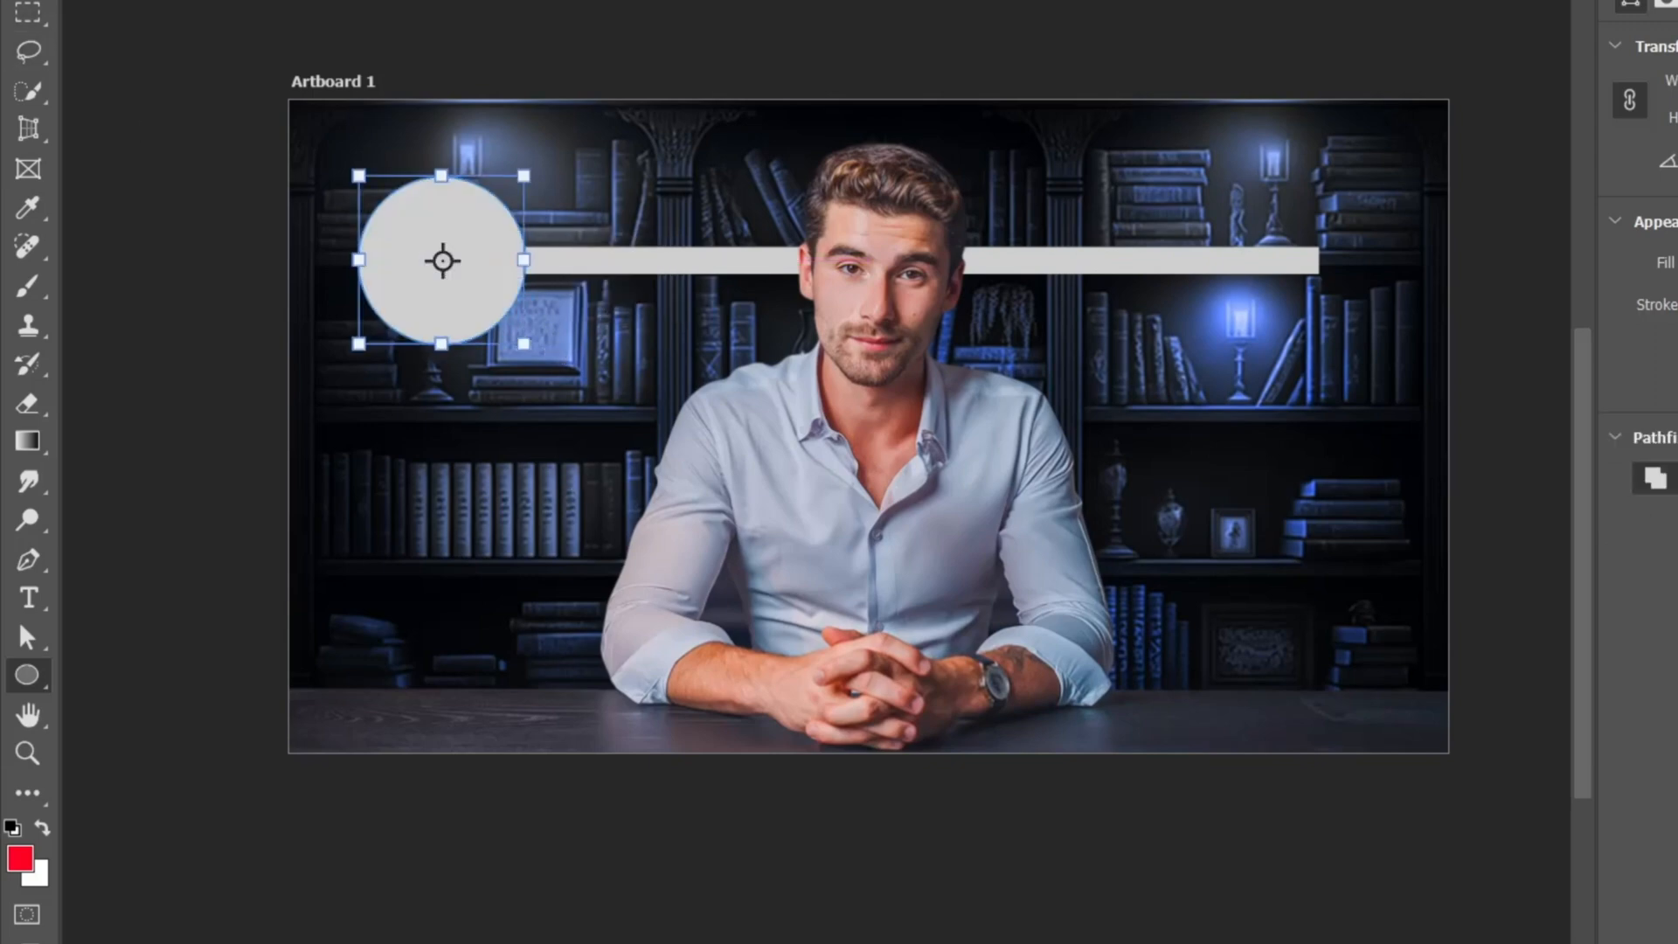
key(v)
drag(461, 286, 1302, 315)
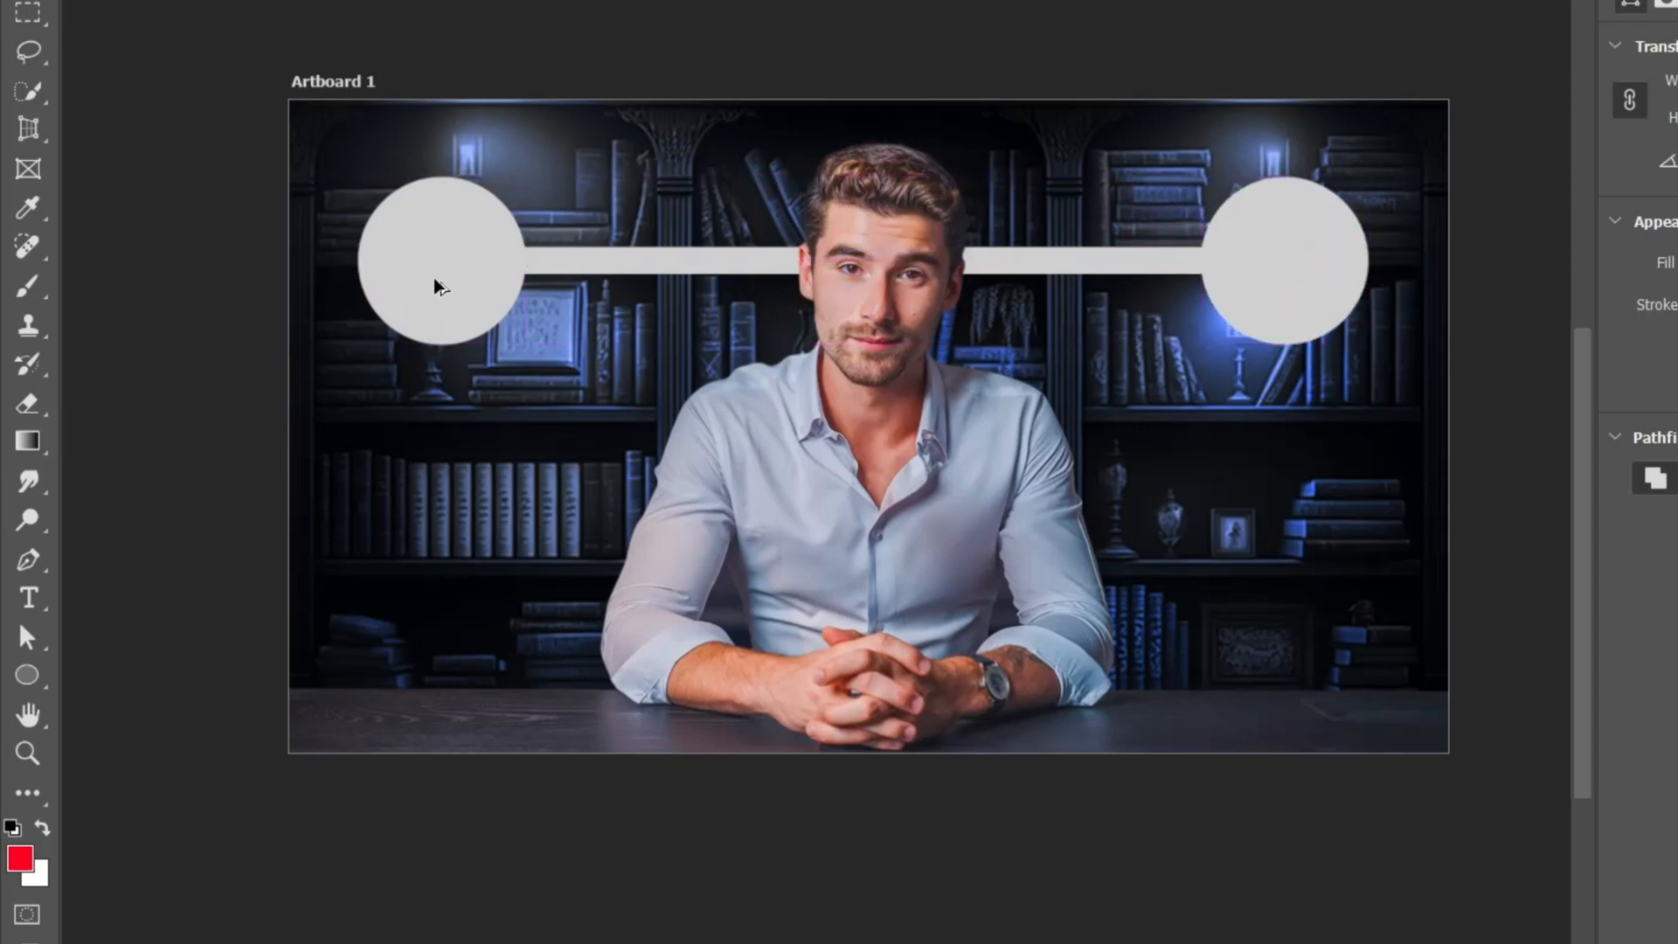
- Duplicate the left circle inward along the bar, scale it to about 246 px, and copy it to the man's other side
drag(435, 285, 657, 283)
drag(580, 179, 594, 197)
drag(663, 270, 1084, 283)
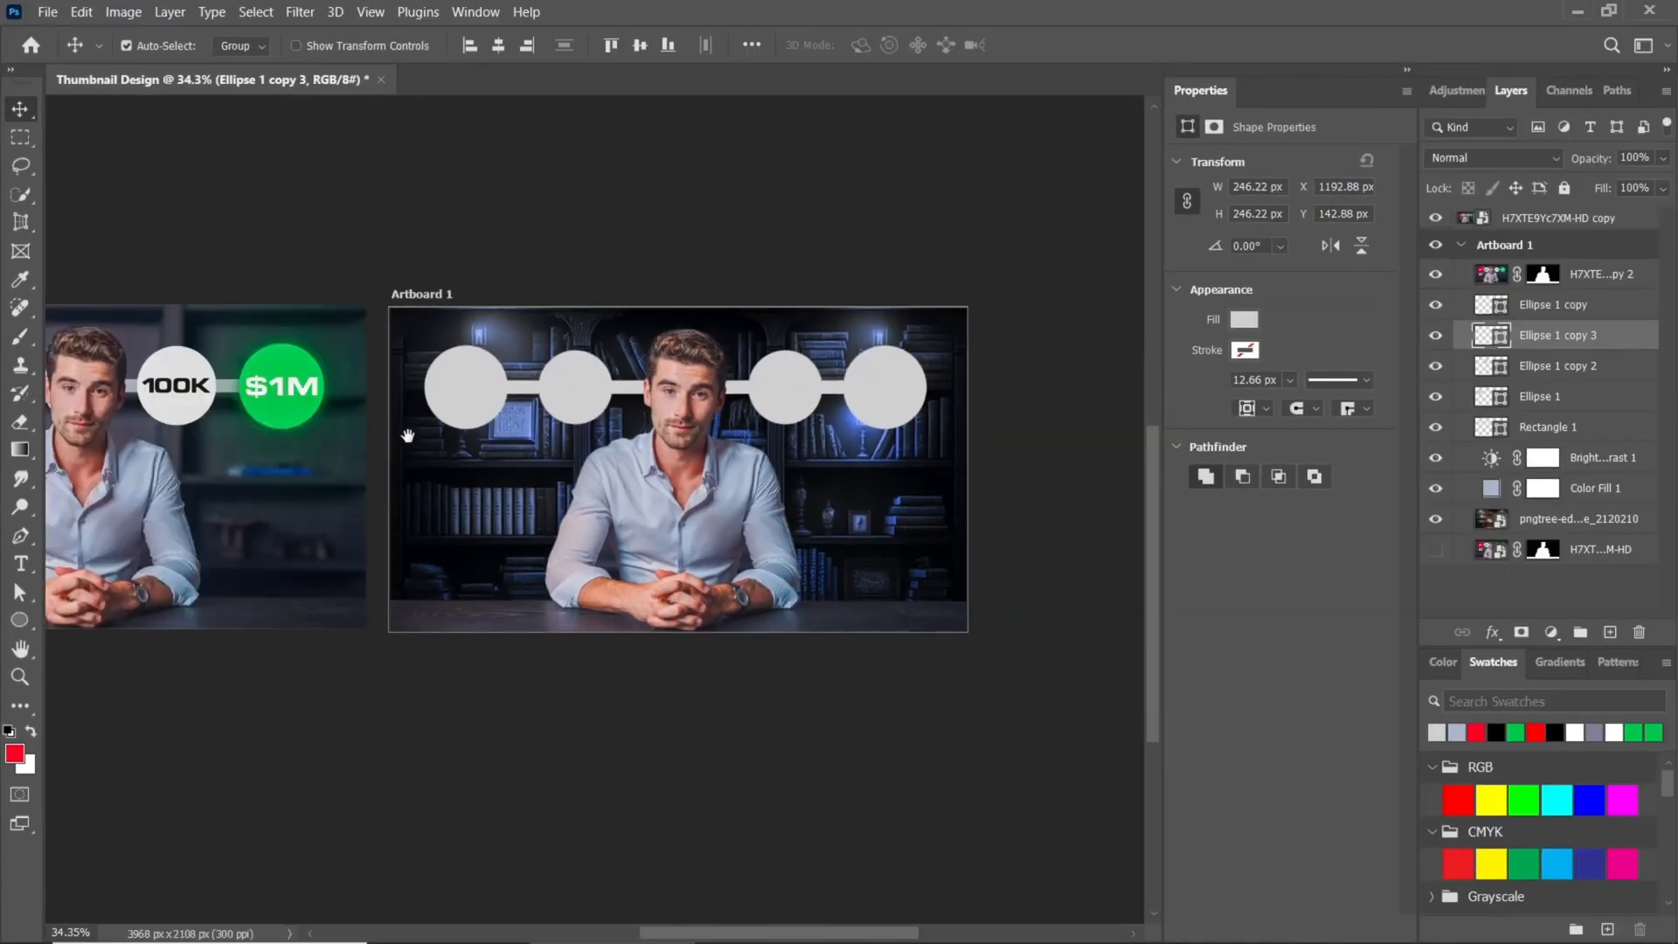
- Recolour the leftmost circle red, ff0022, by sampling the $0 circle in the reference thumbnail
drag(404, 438, 497, 427)
click(580, 395)
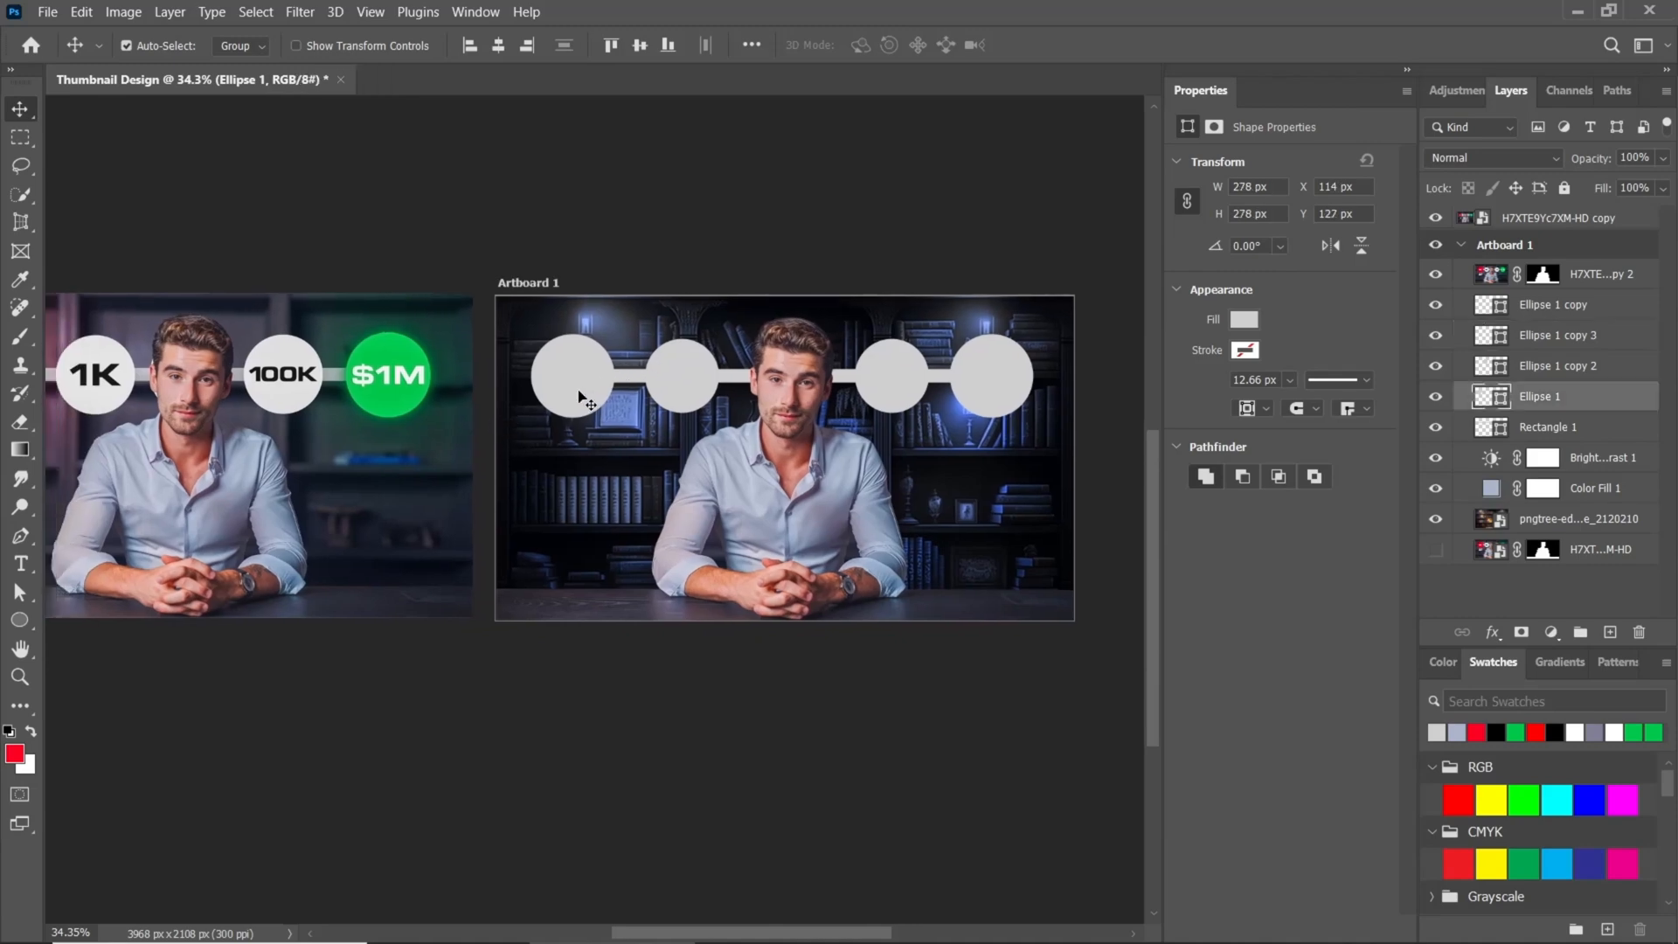
double_click(1488, 397)
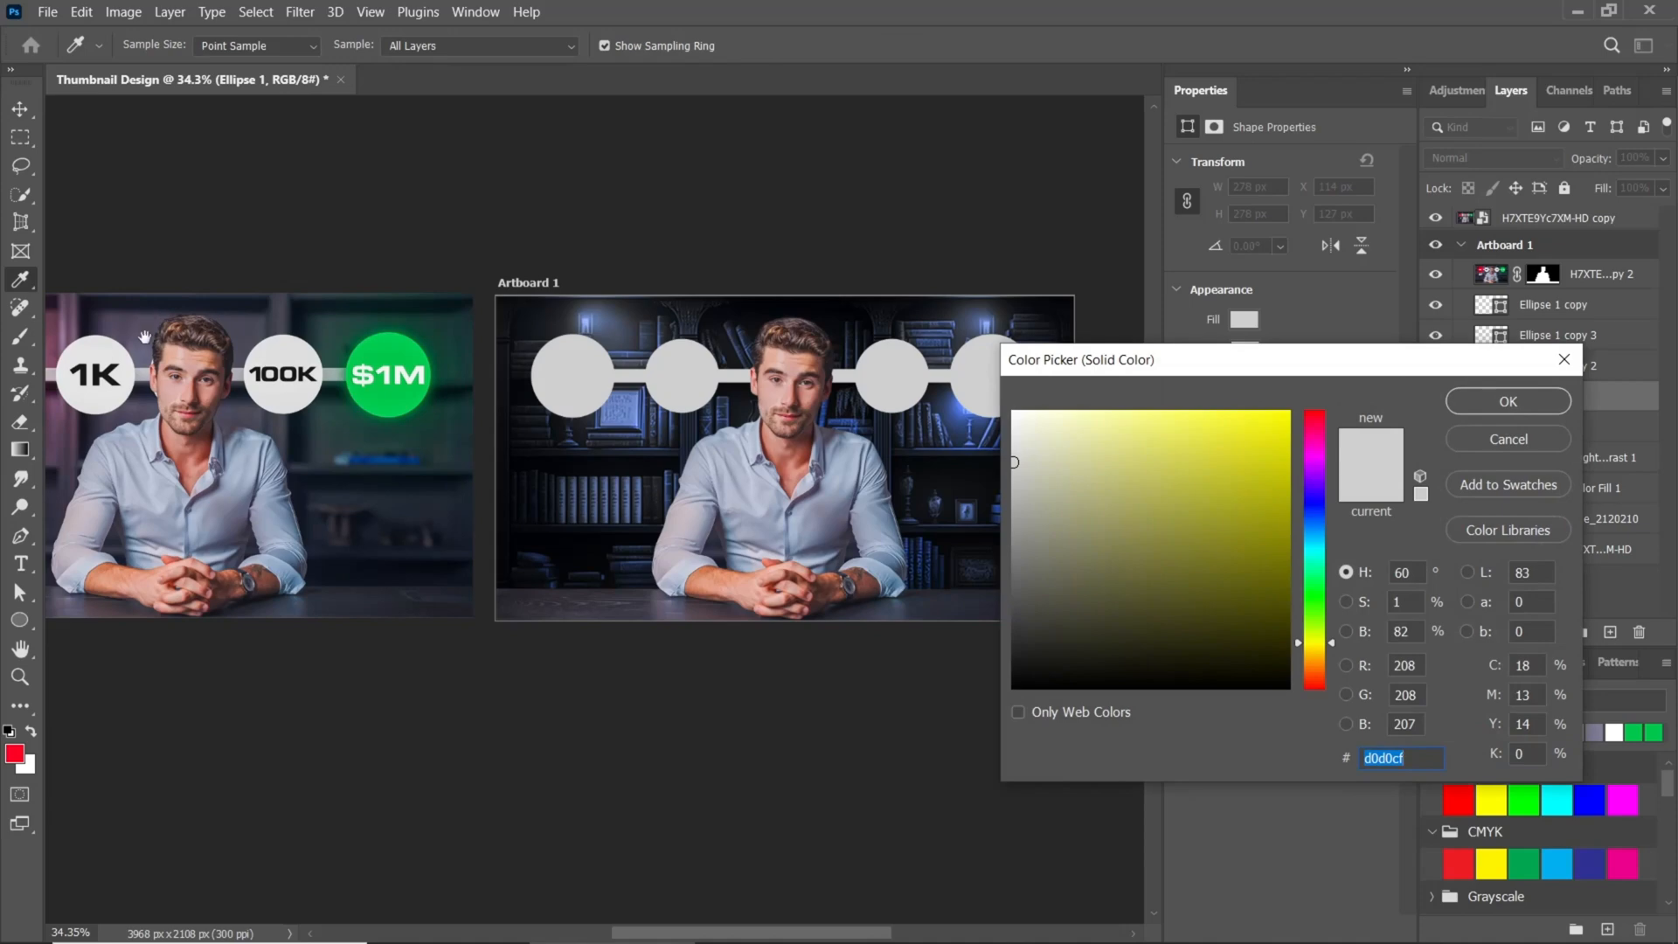
drag(164, 338, 328, 342)
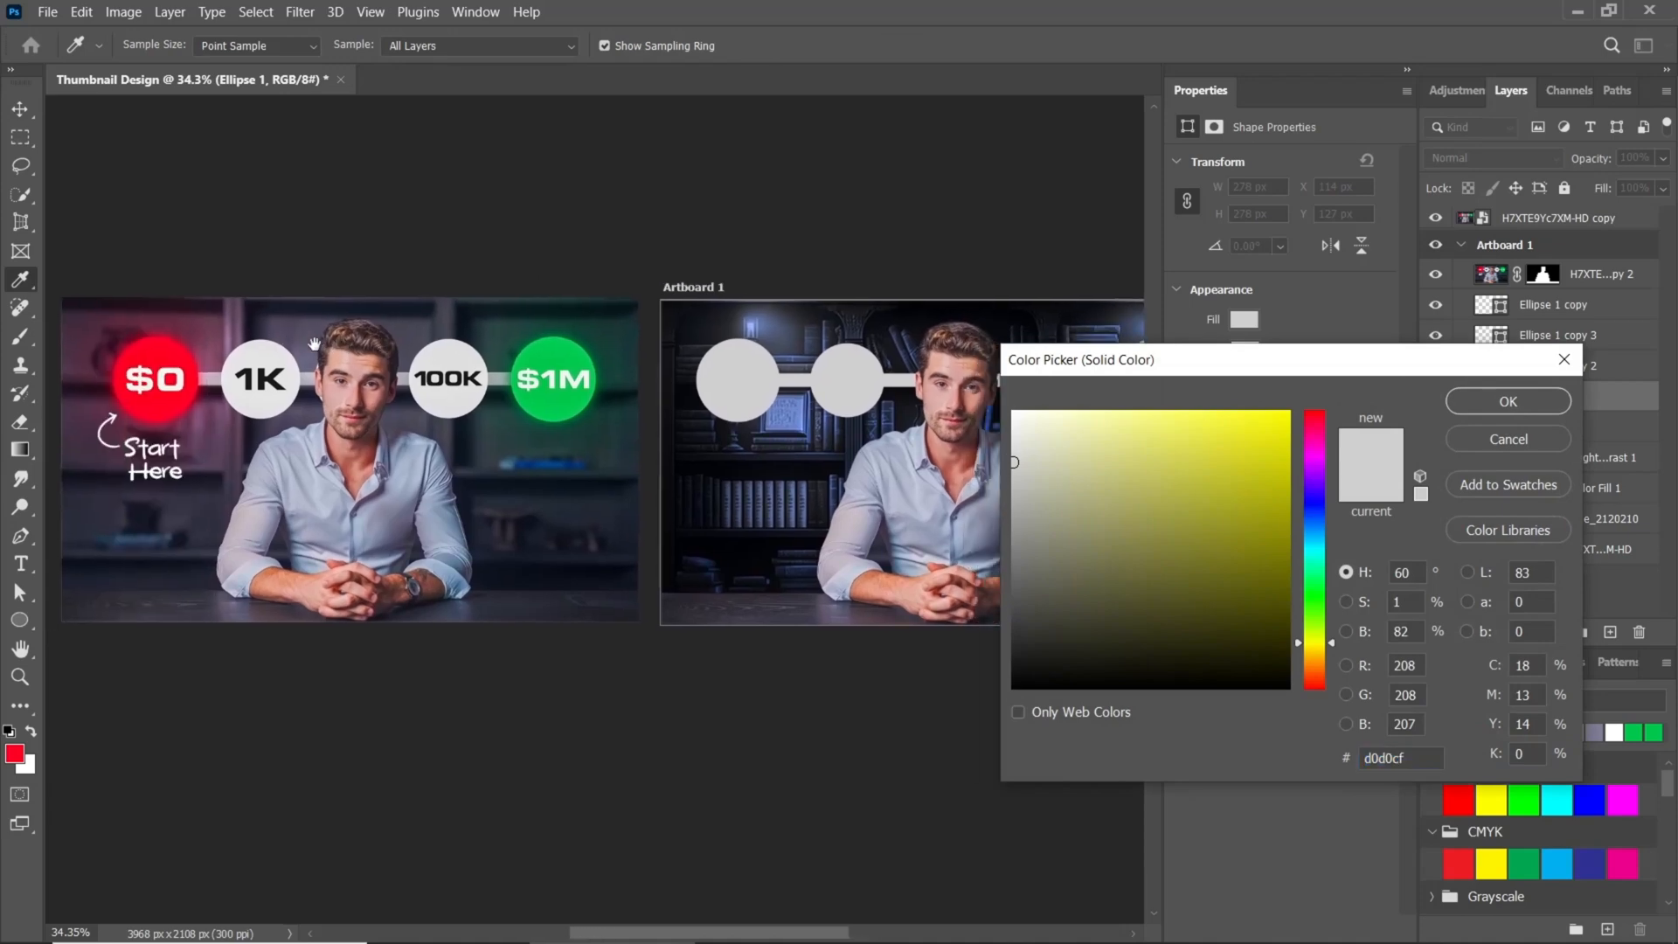
click(179, 346)
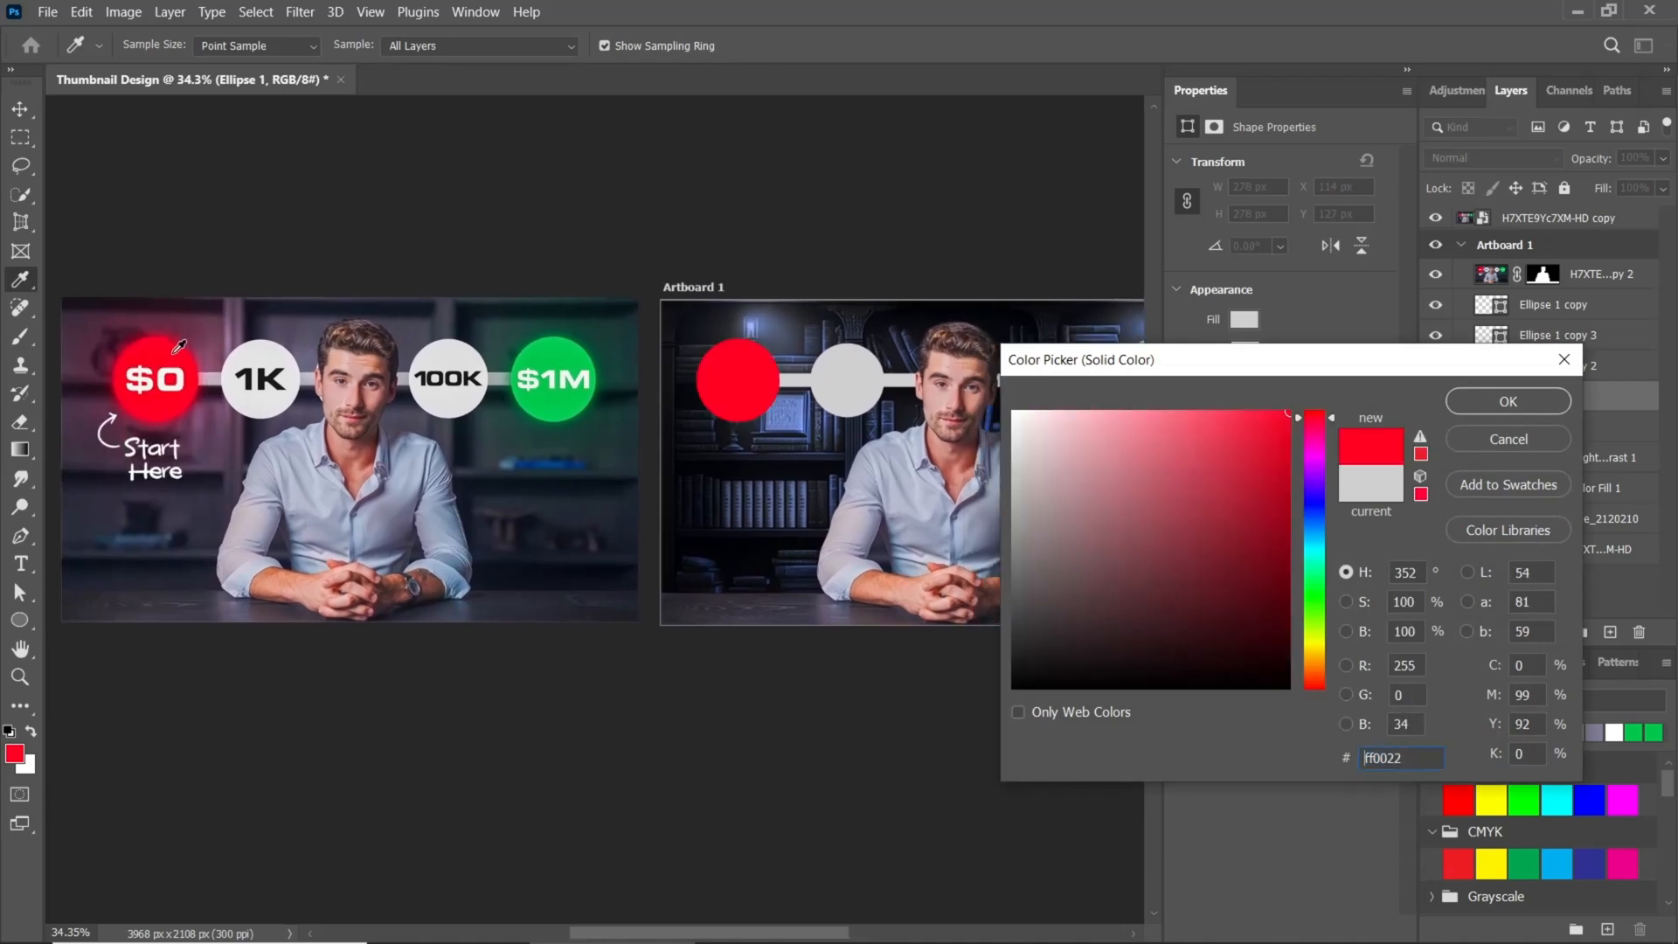
click(1475, 409)
- Recolour the rightmost circle green, 01cb51, by sampling the $1M circle in the reference thumbnail
scroll(834, 406, down, 1)
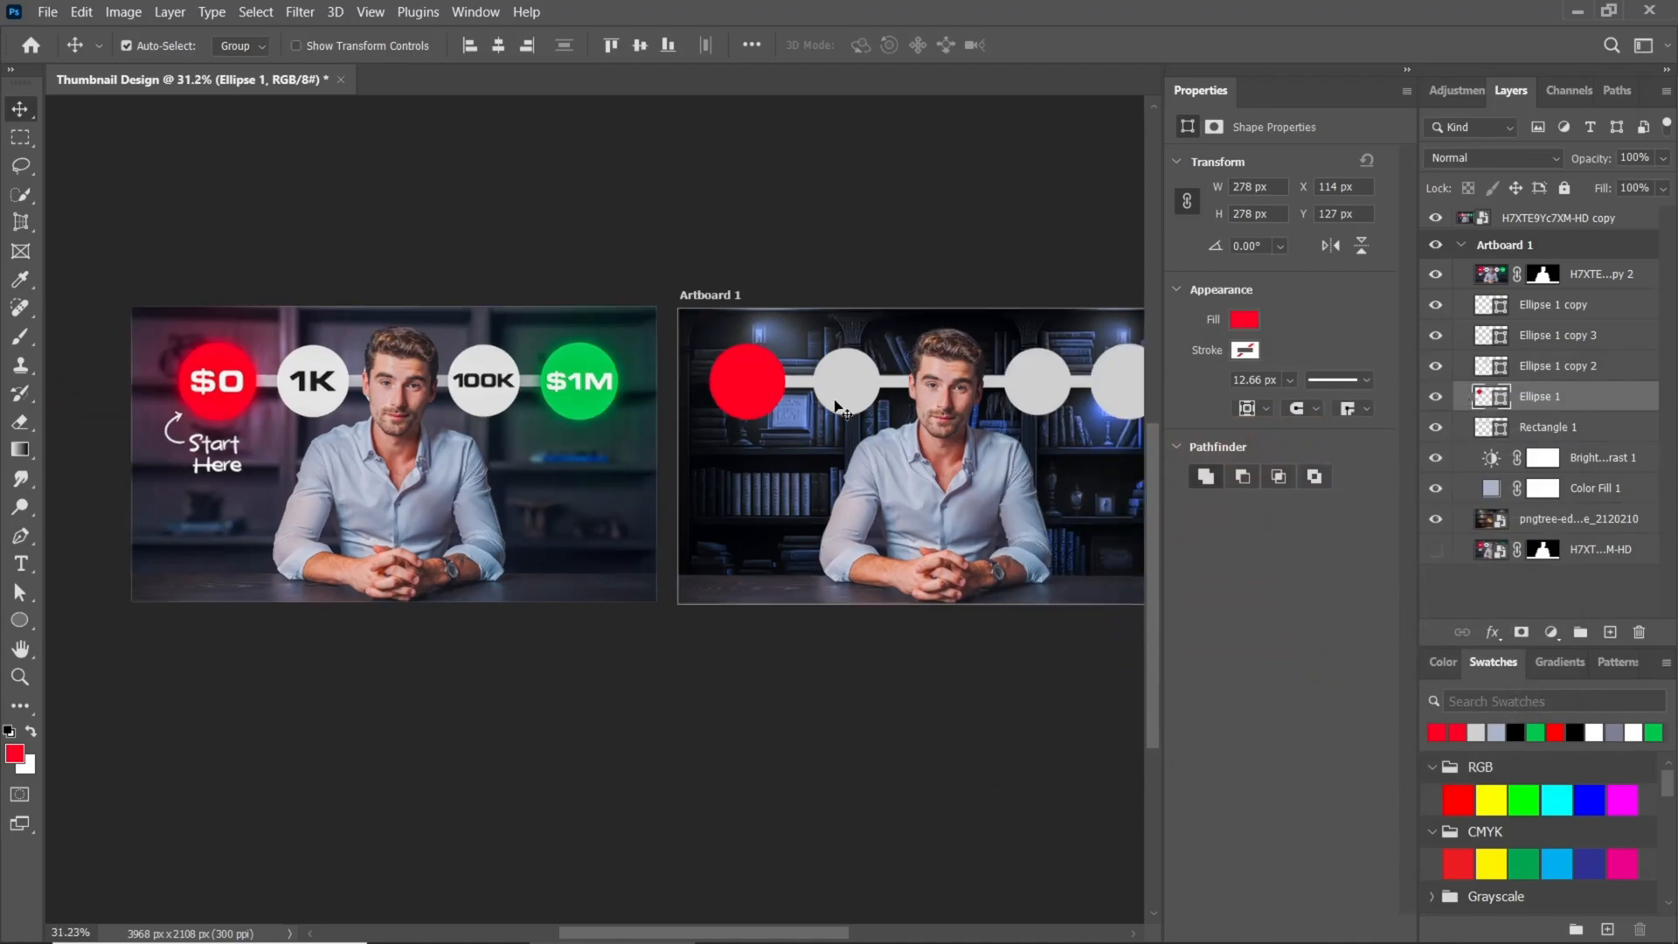
drag(852, 446, 744, 423)
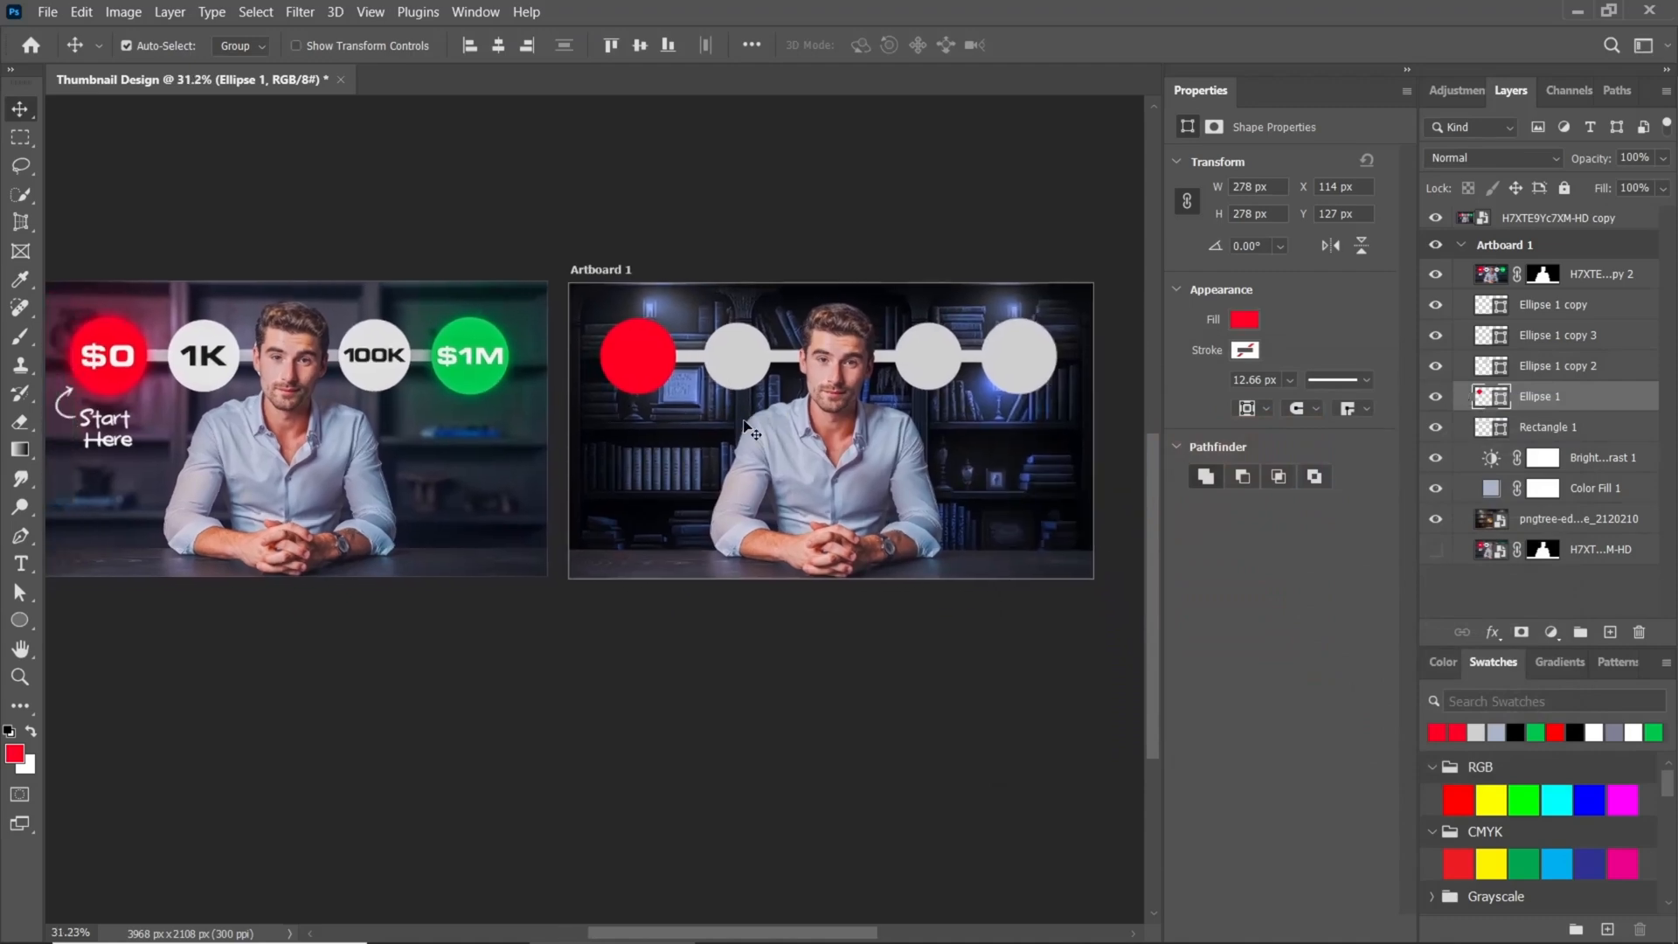
click(1007, 372)
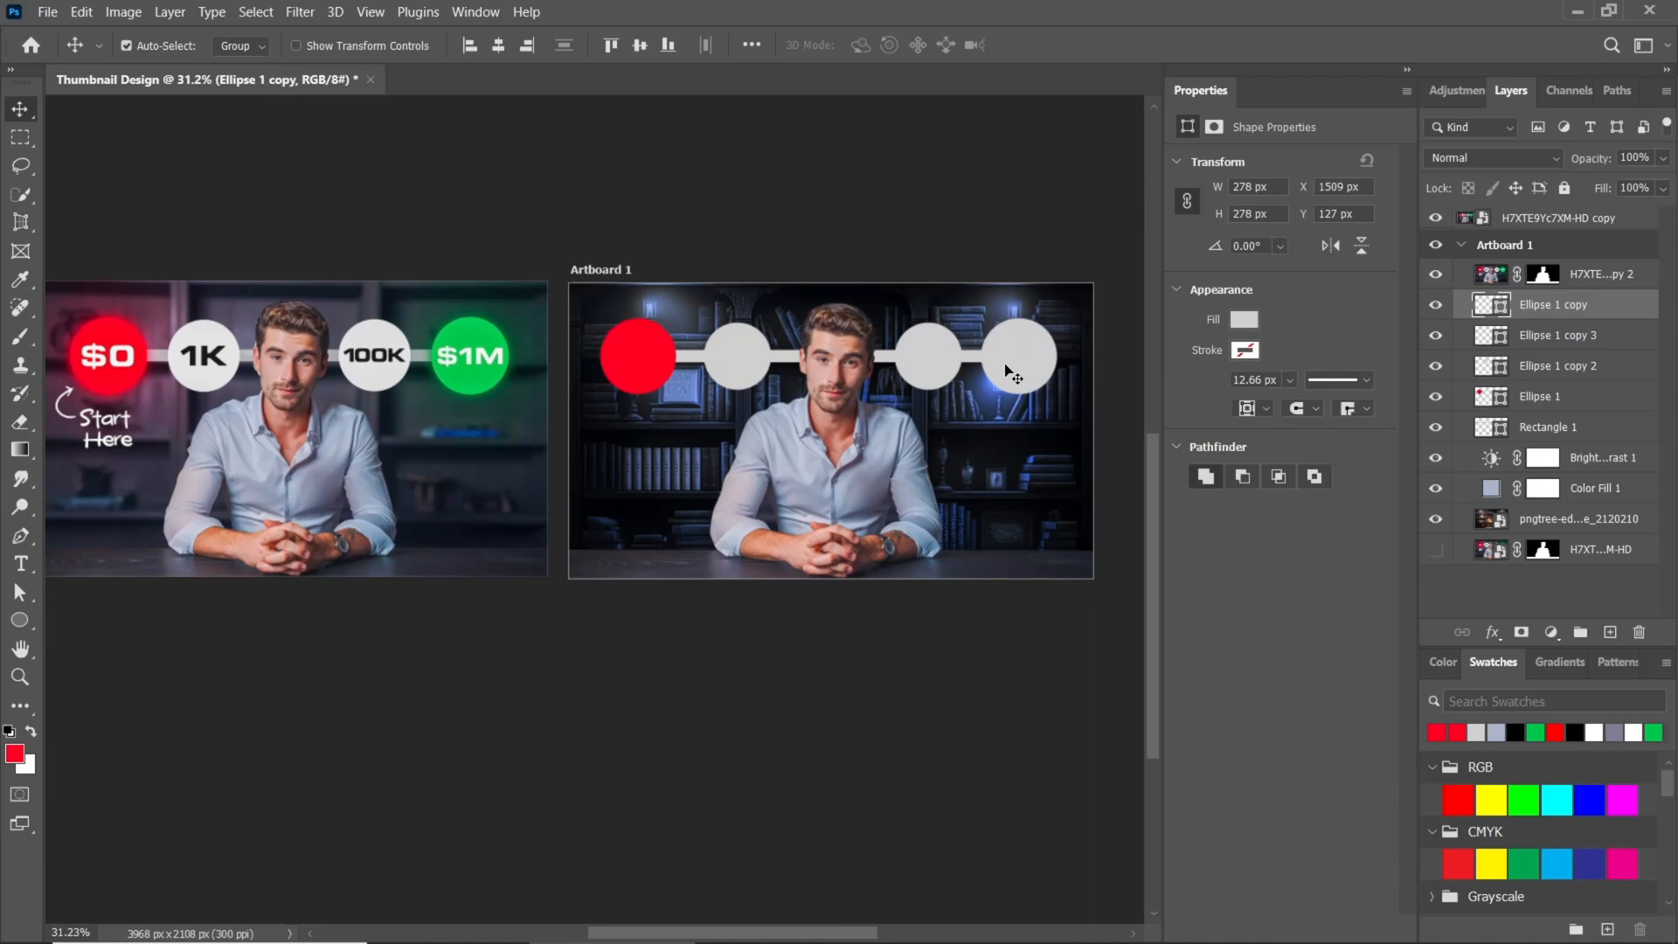
double_click(1478, 307)
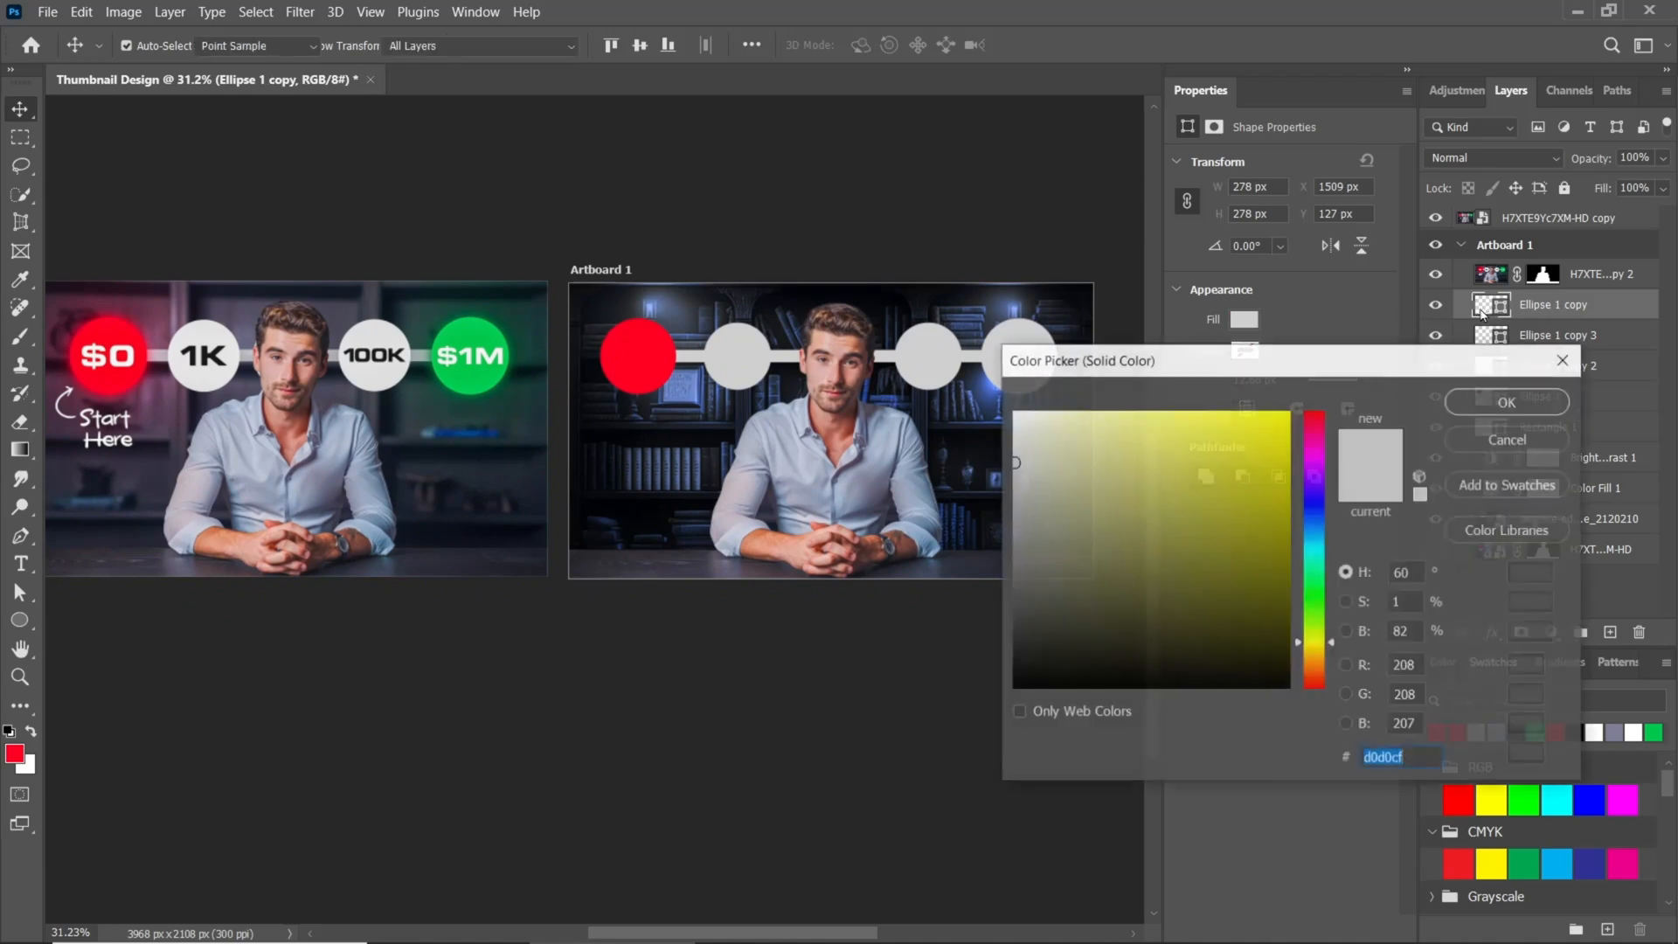
click(486, 324)
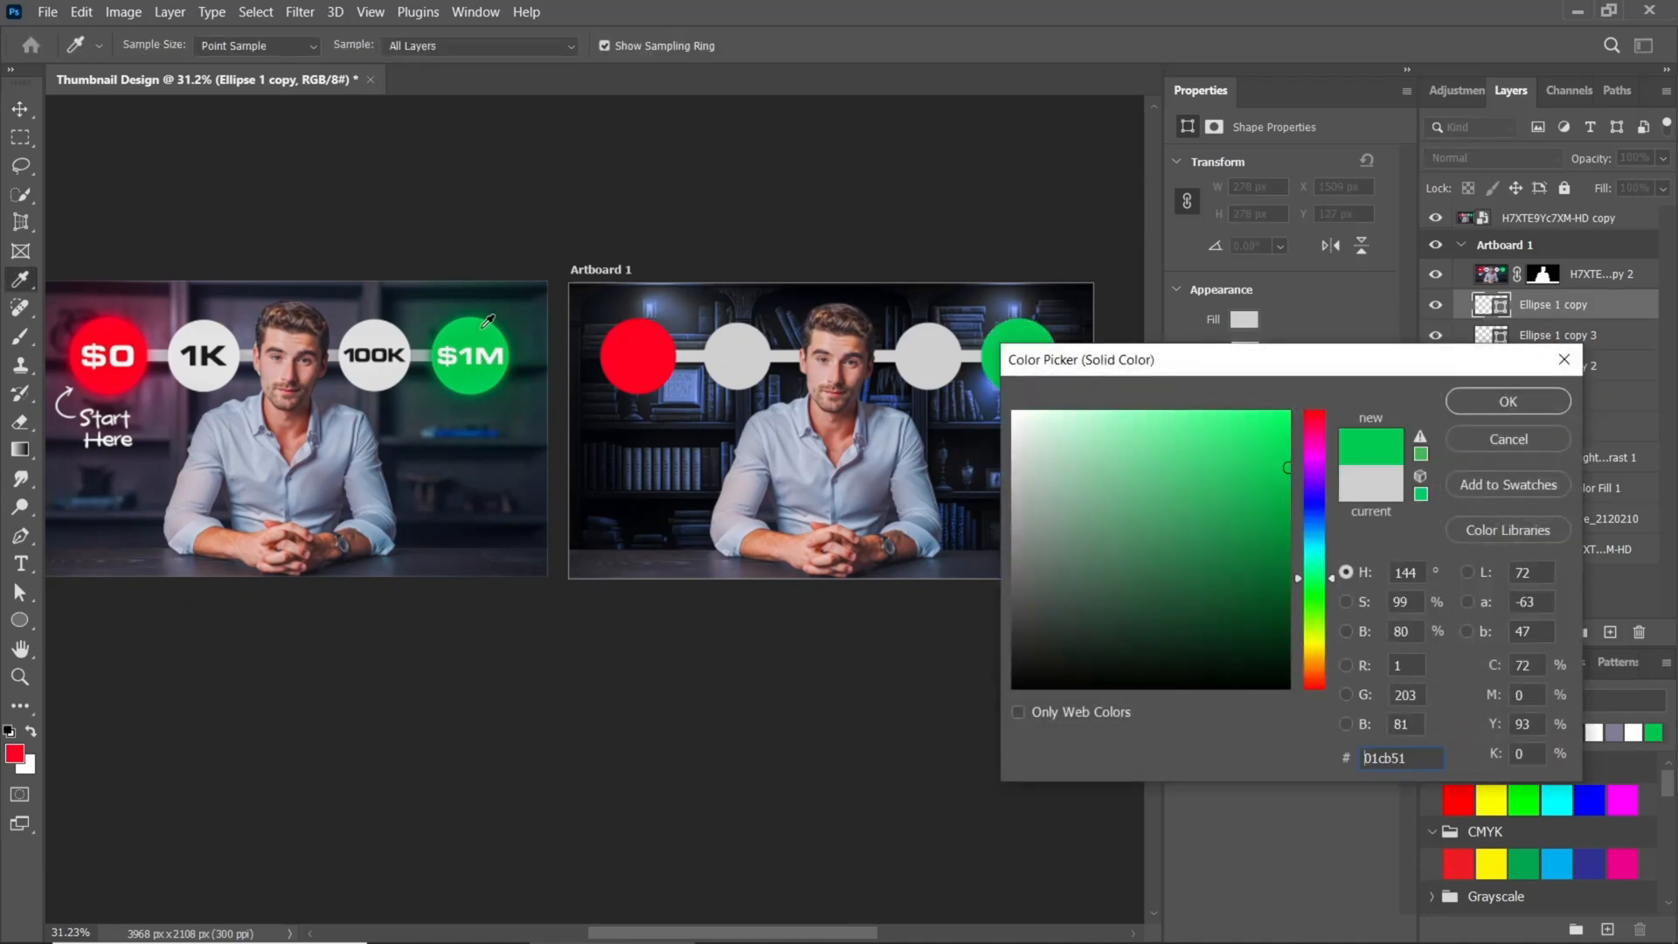
click(1468, 400)
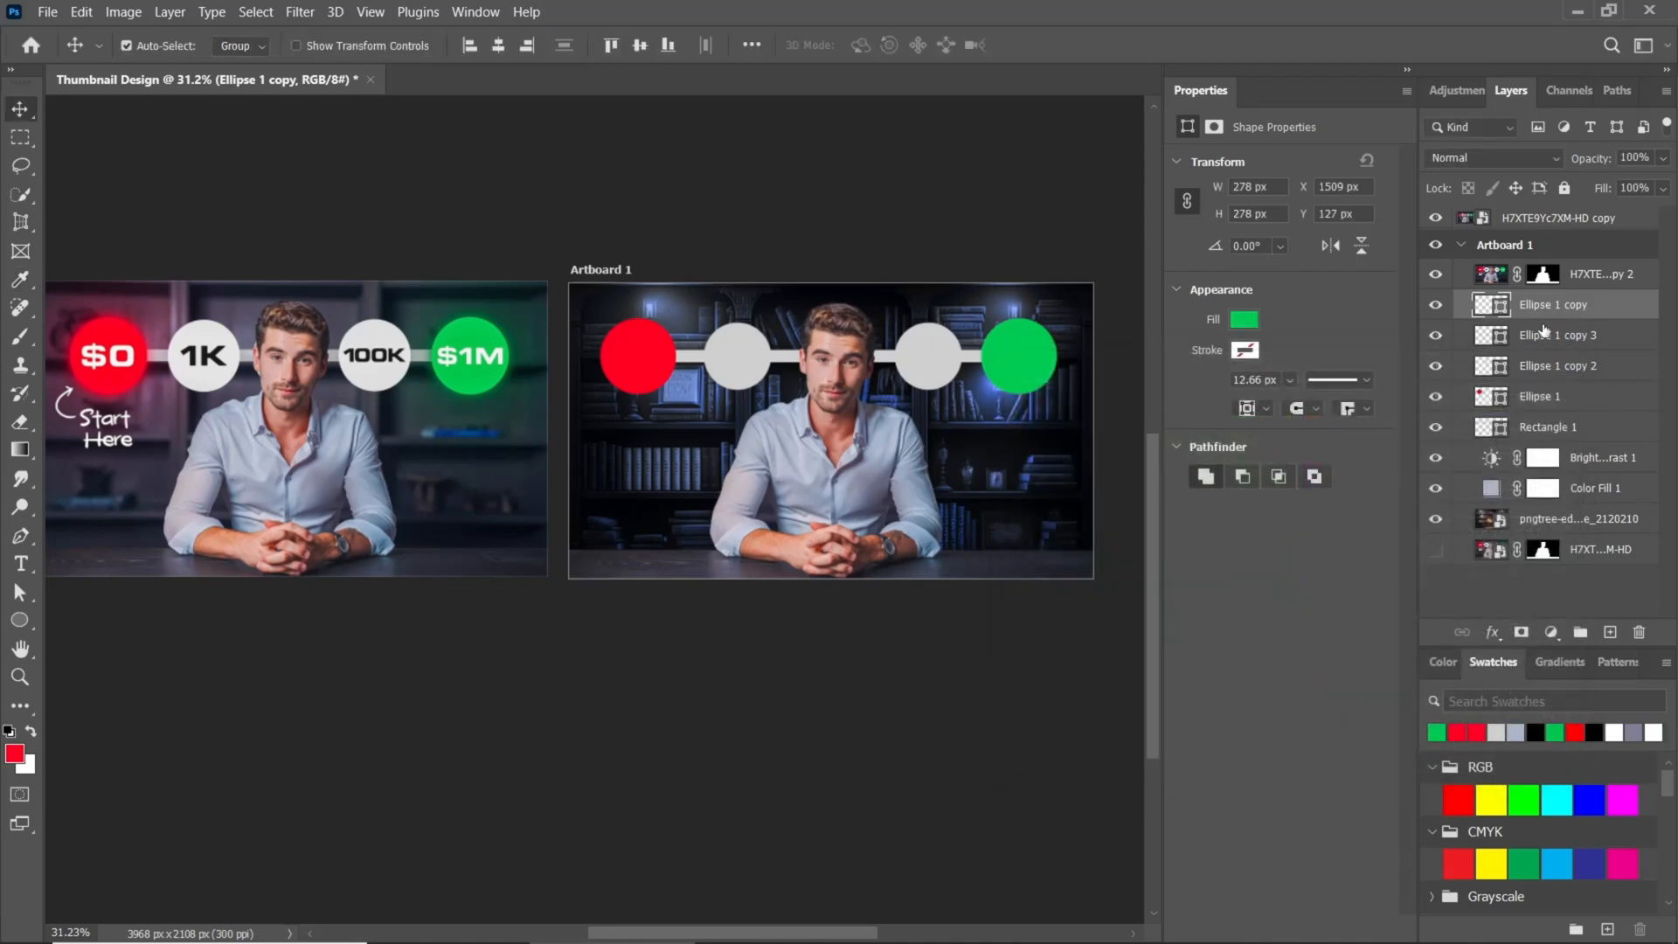
- Duplicate the green circle, convert the lower copy to a smart object and apply a Gaussian Blur with radius 8 pixels
key(ctrl+j)
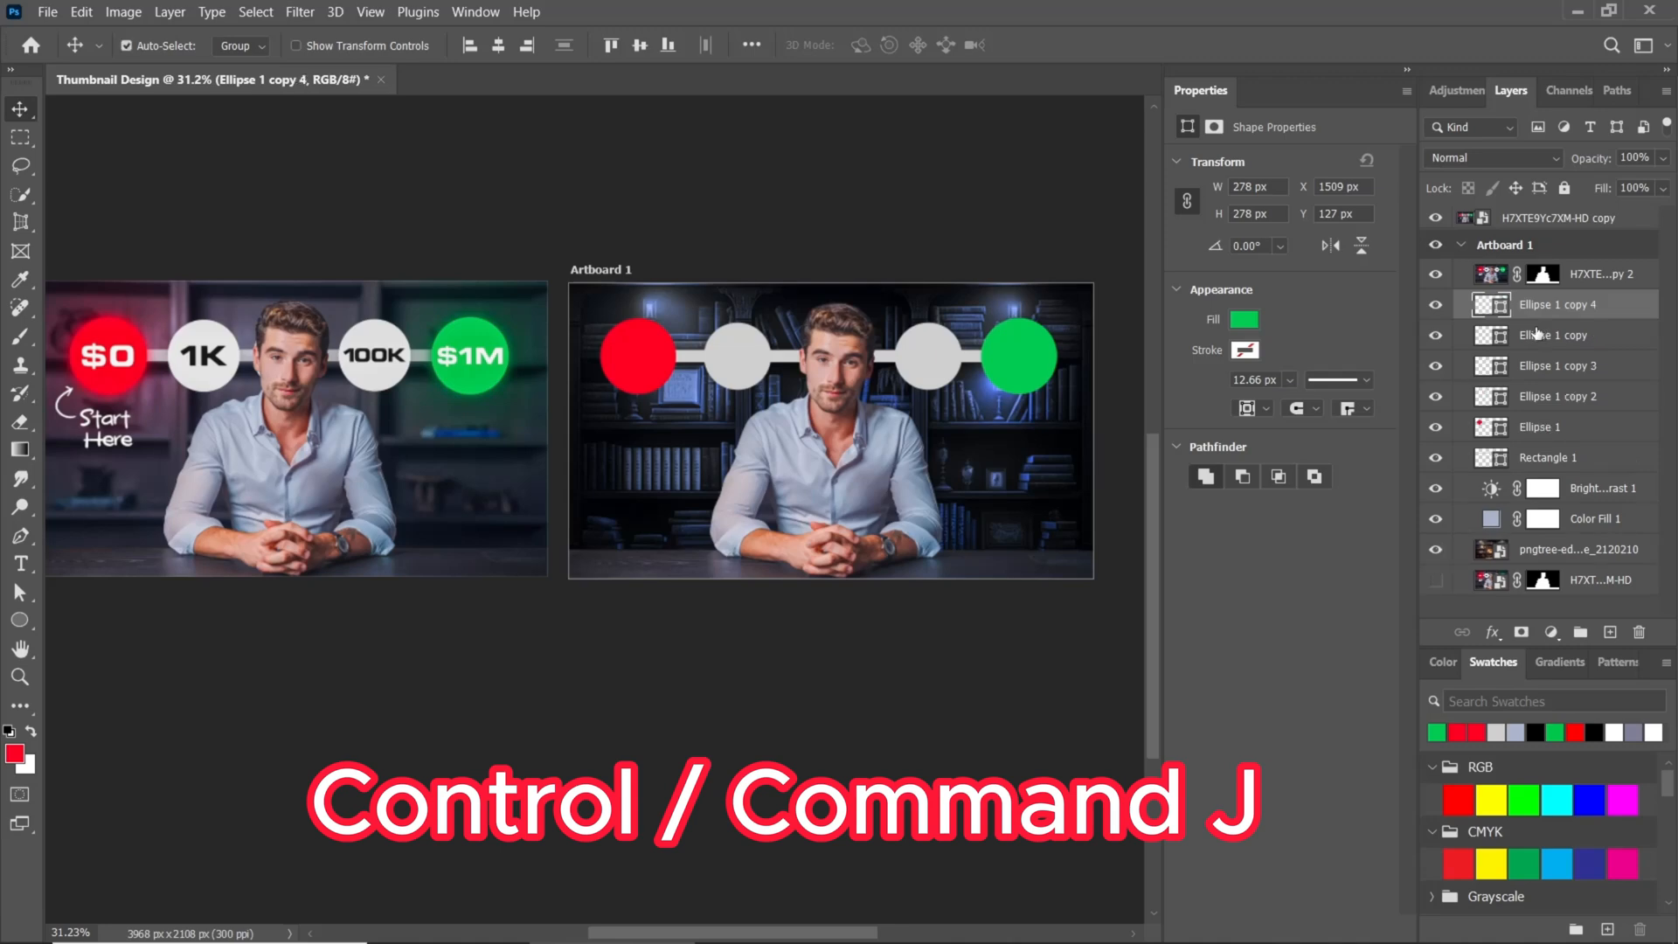
click(1558, 343)
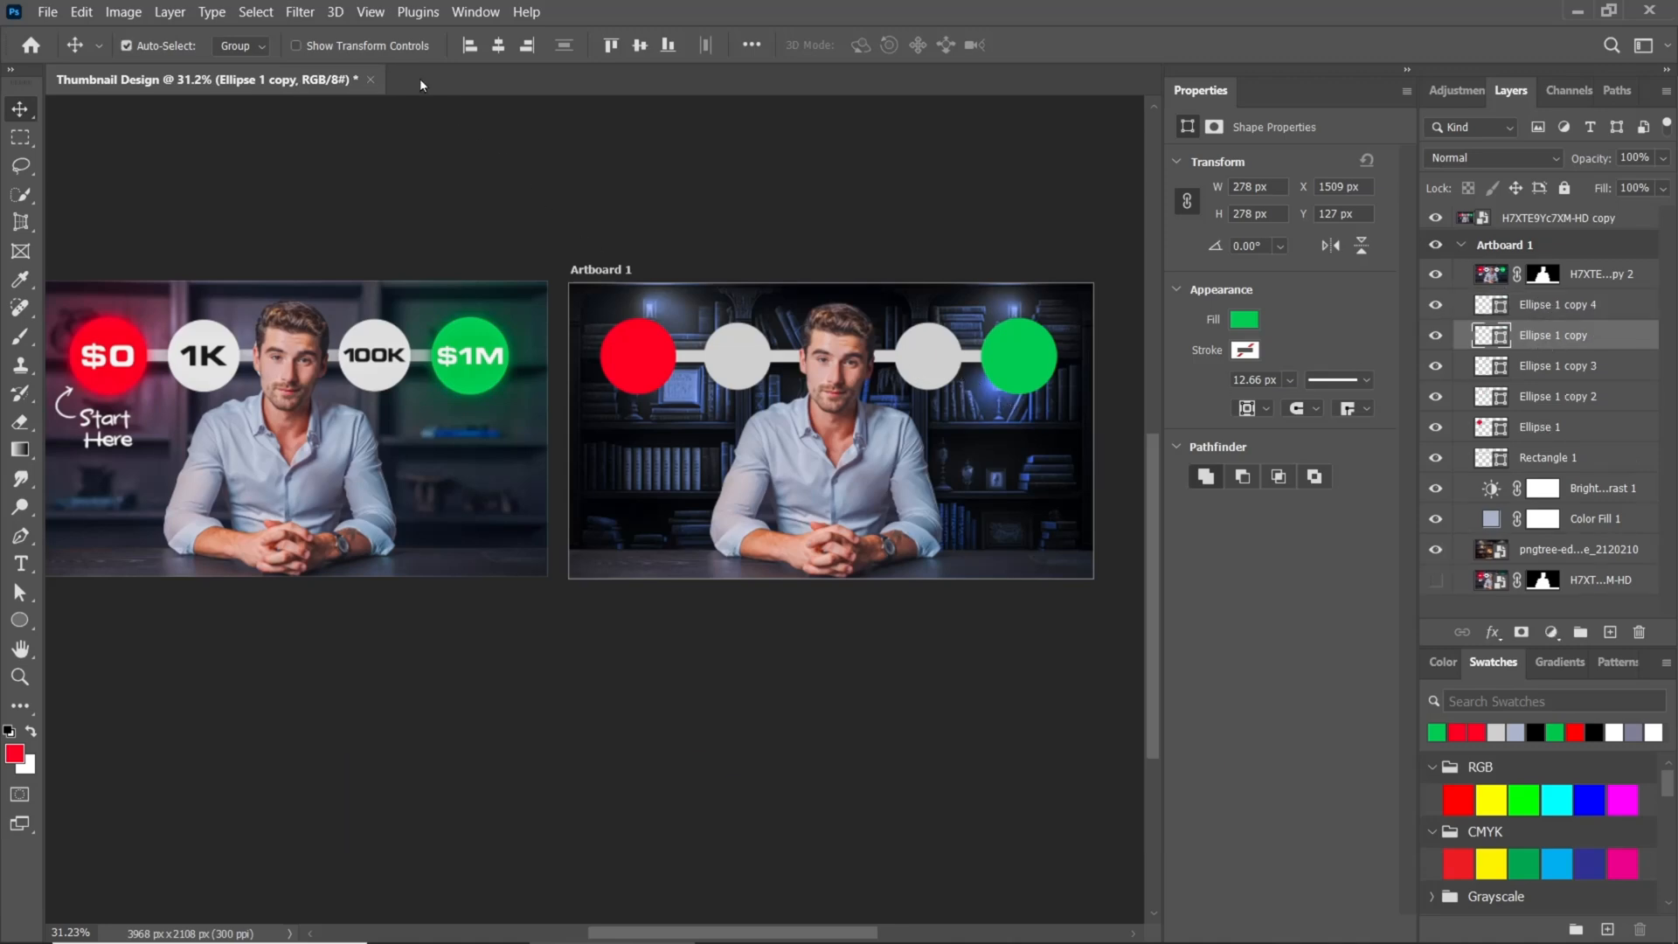
click(299, 12)
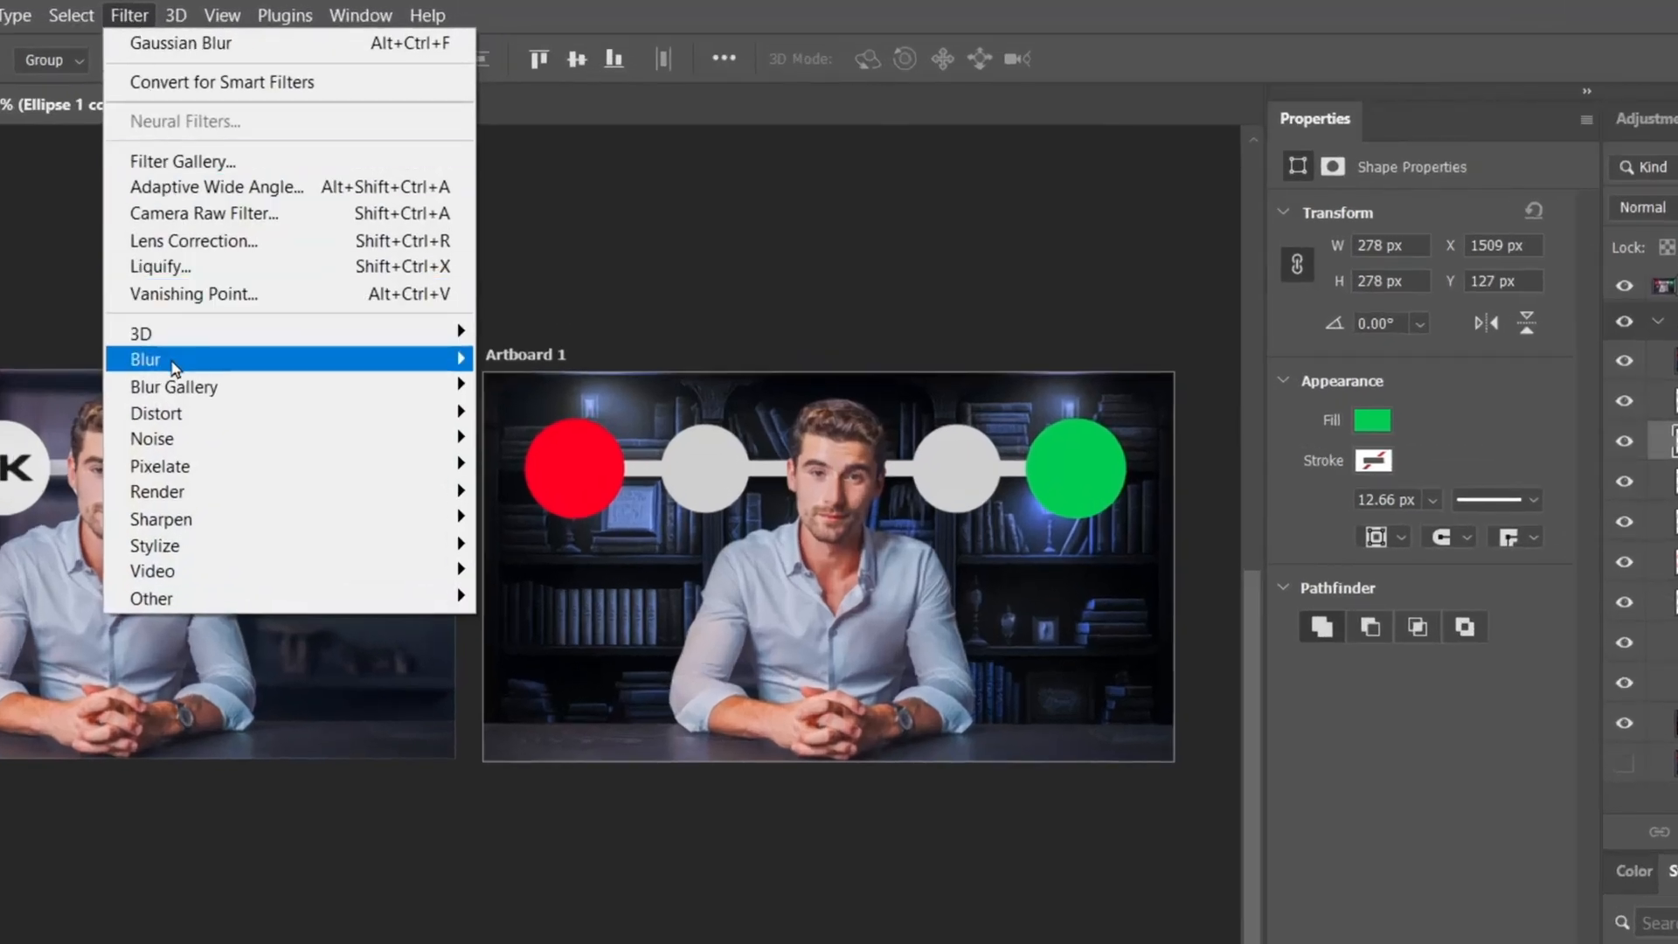
mouse_move(334, 278)
click(512, 470)
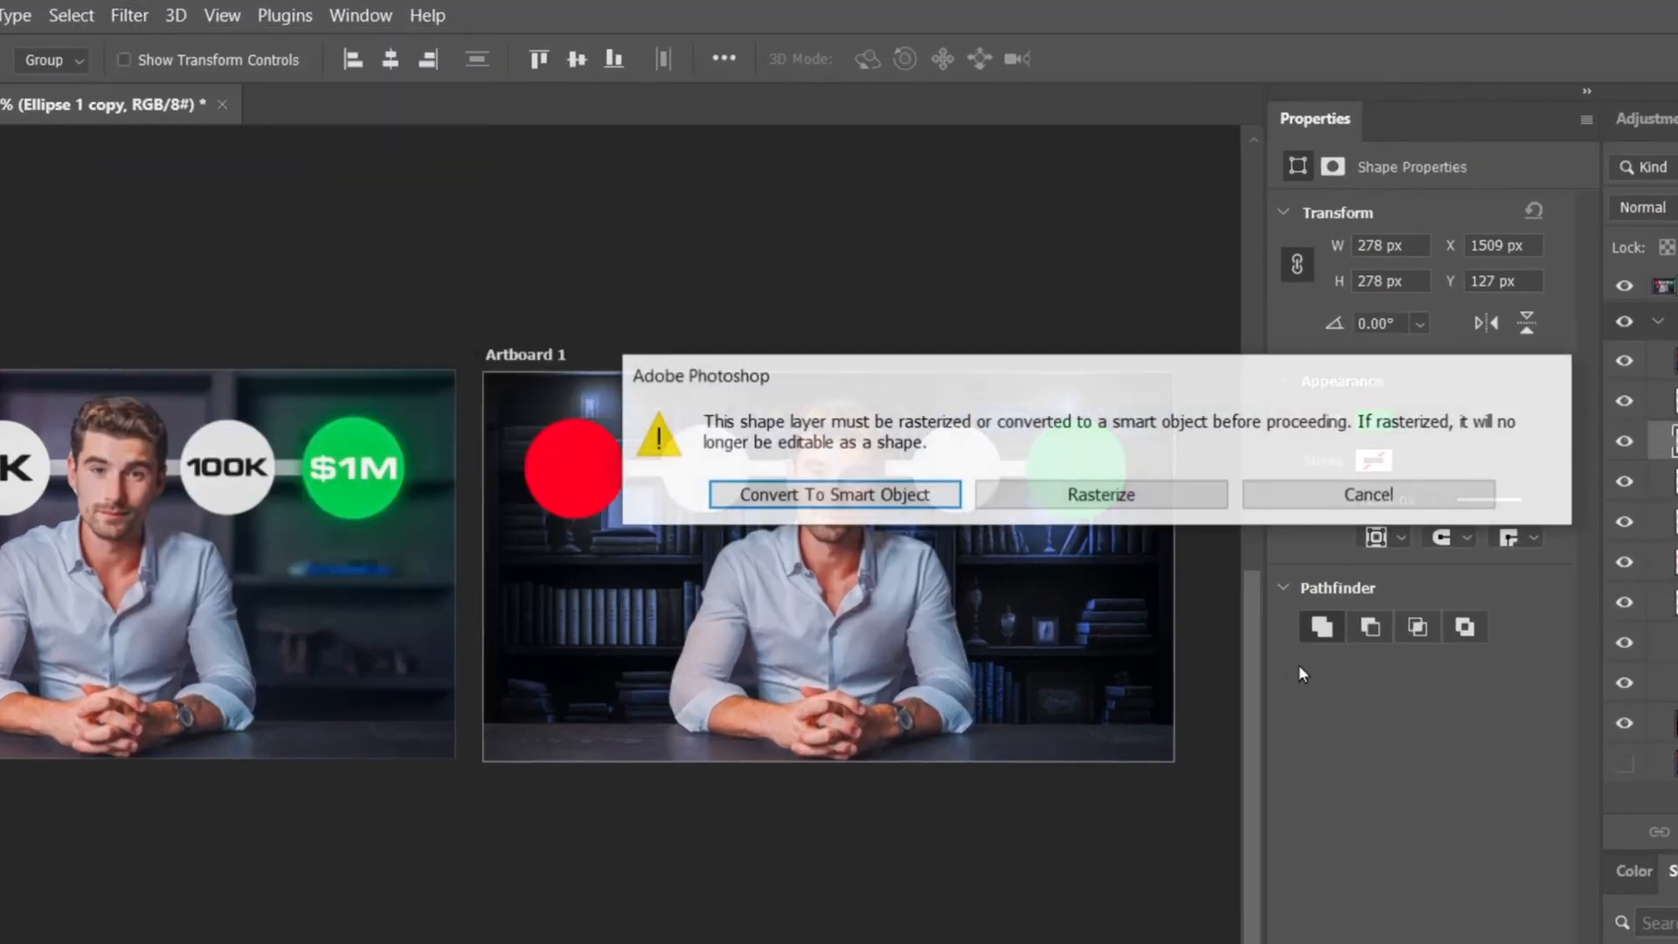
click(884, 505)
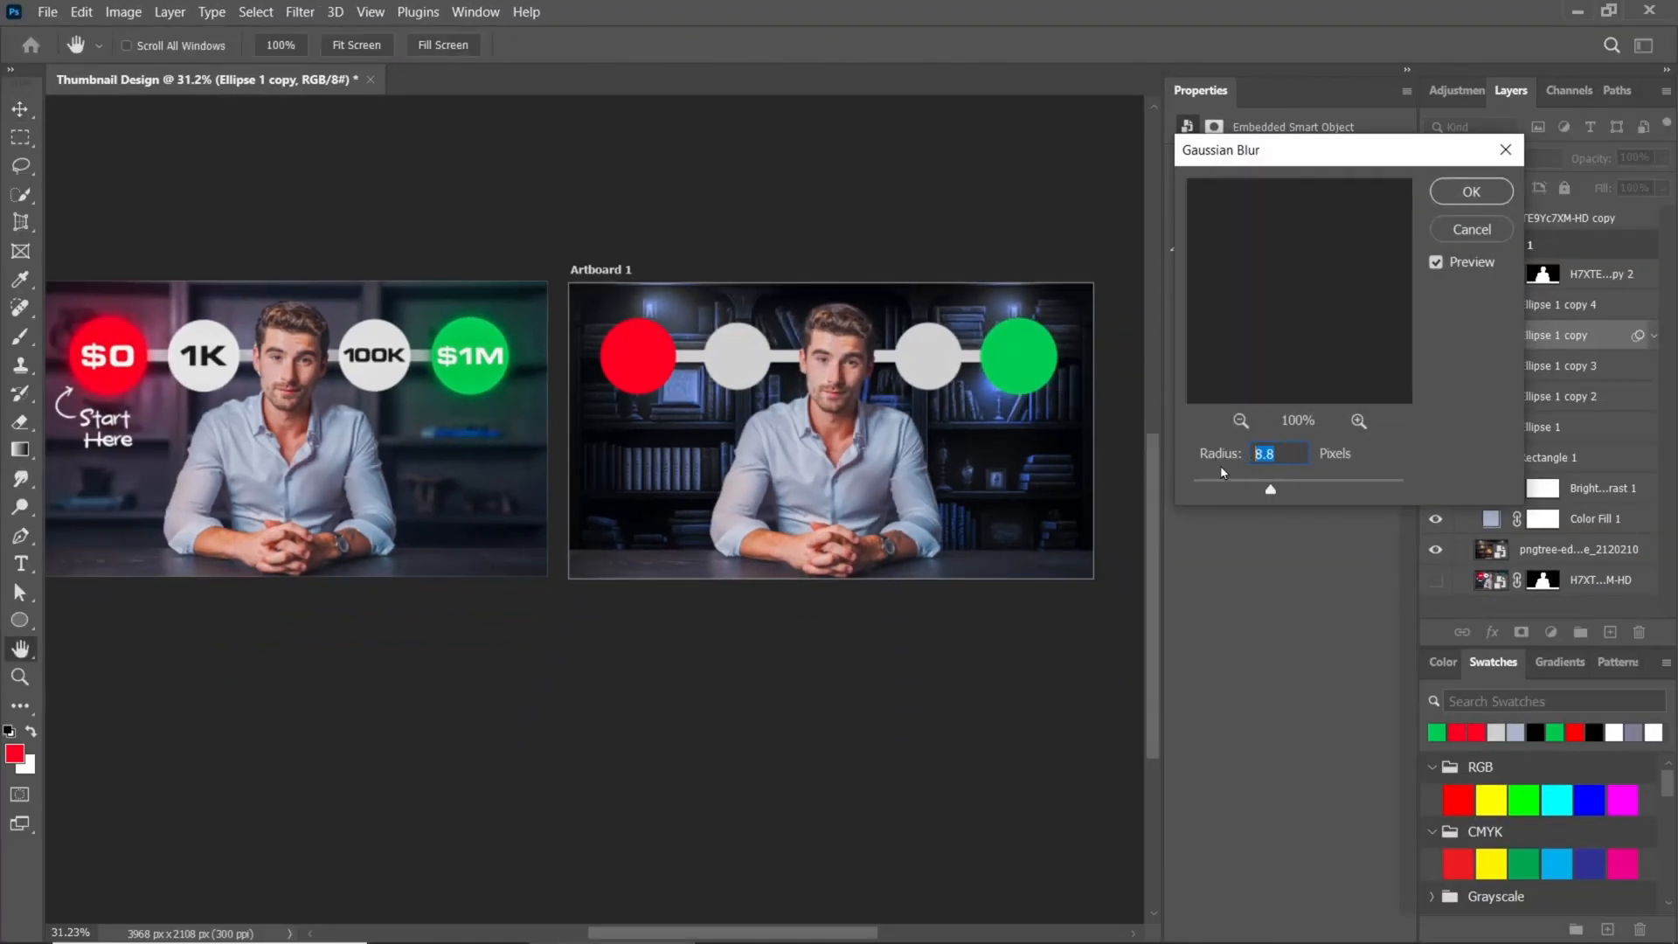
text(8)
click(1488, 193)
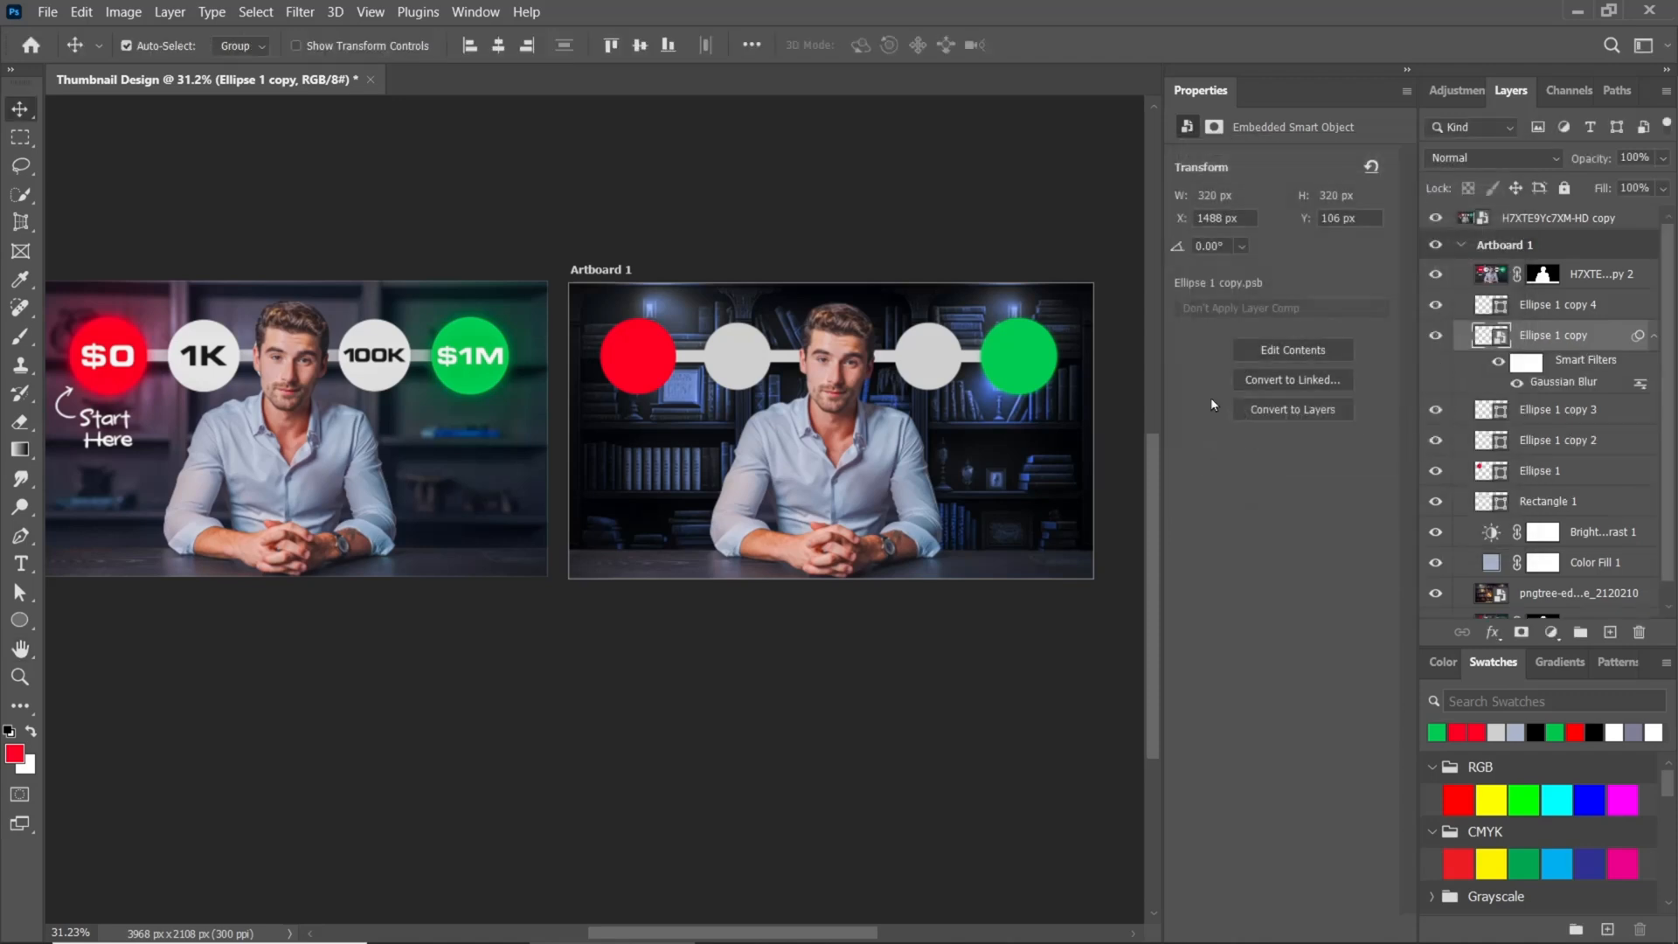
- Add an empty layer directly below the blurred green circle and set its blend mode to Linear Dodge (Add)
click(1610, 632)
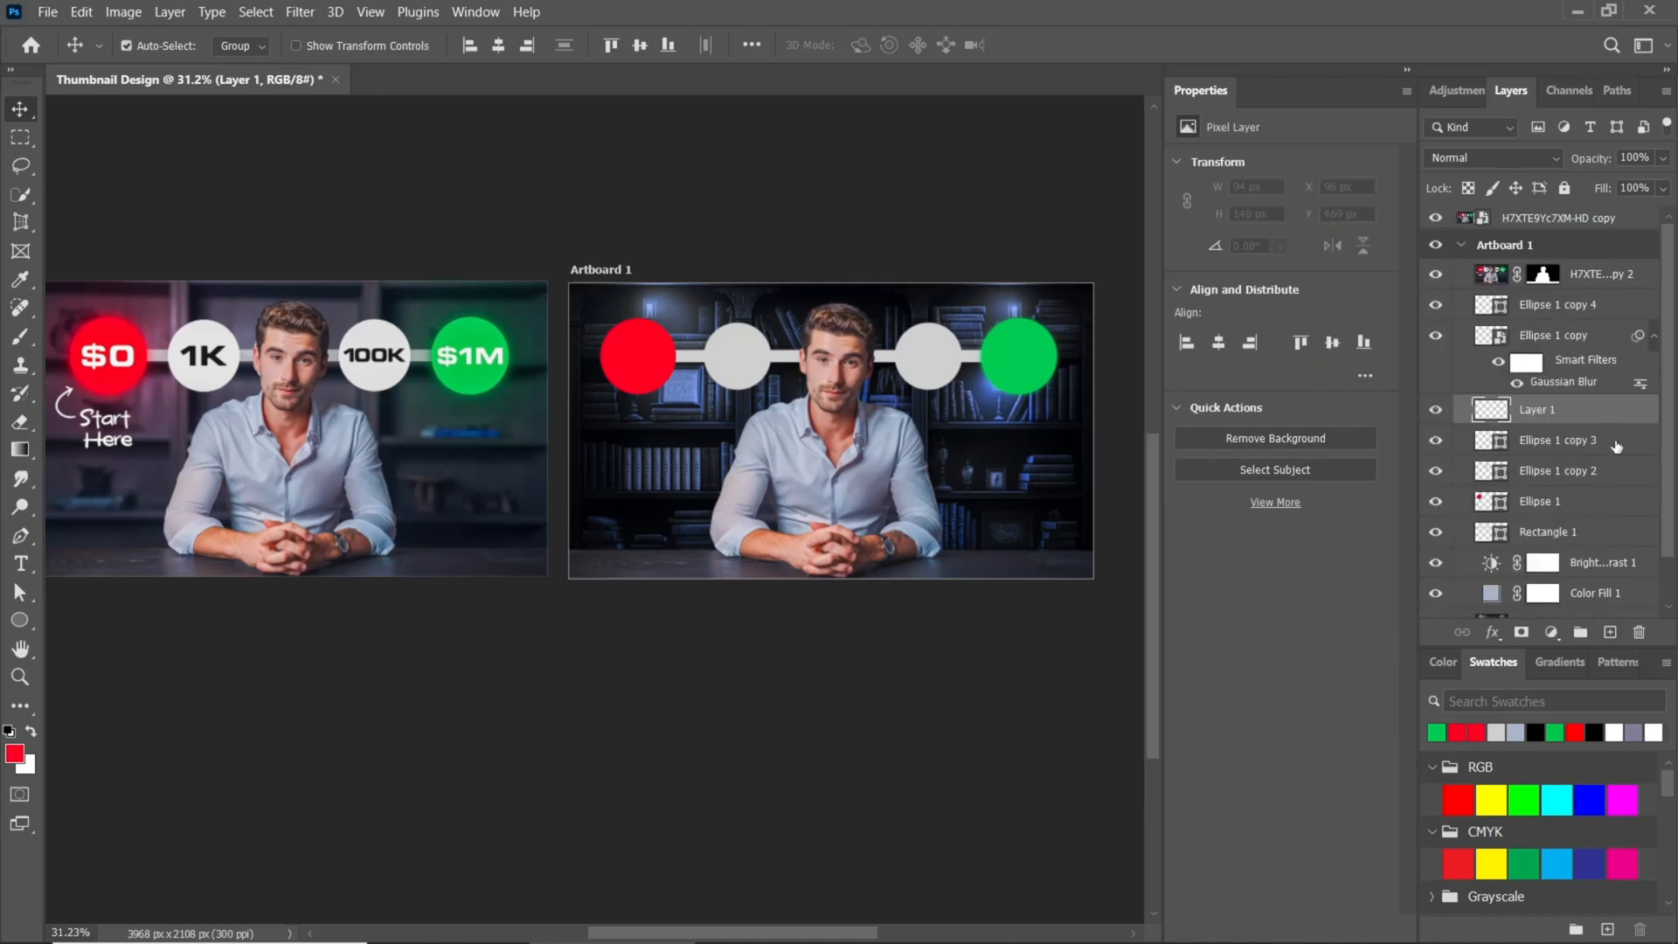
click(1517, 159)
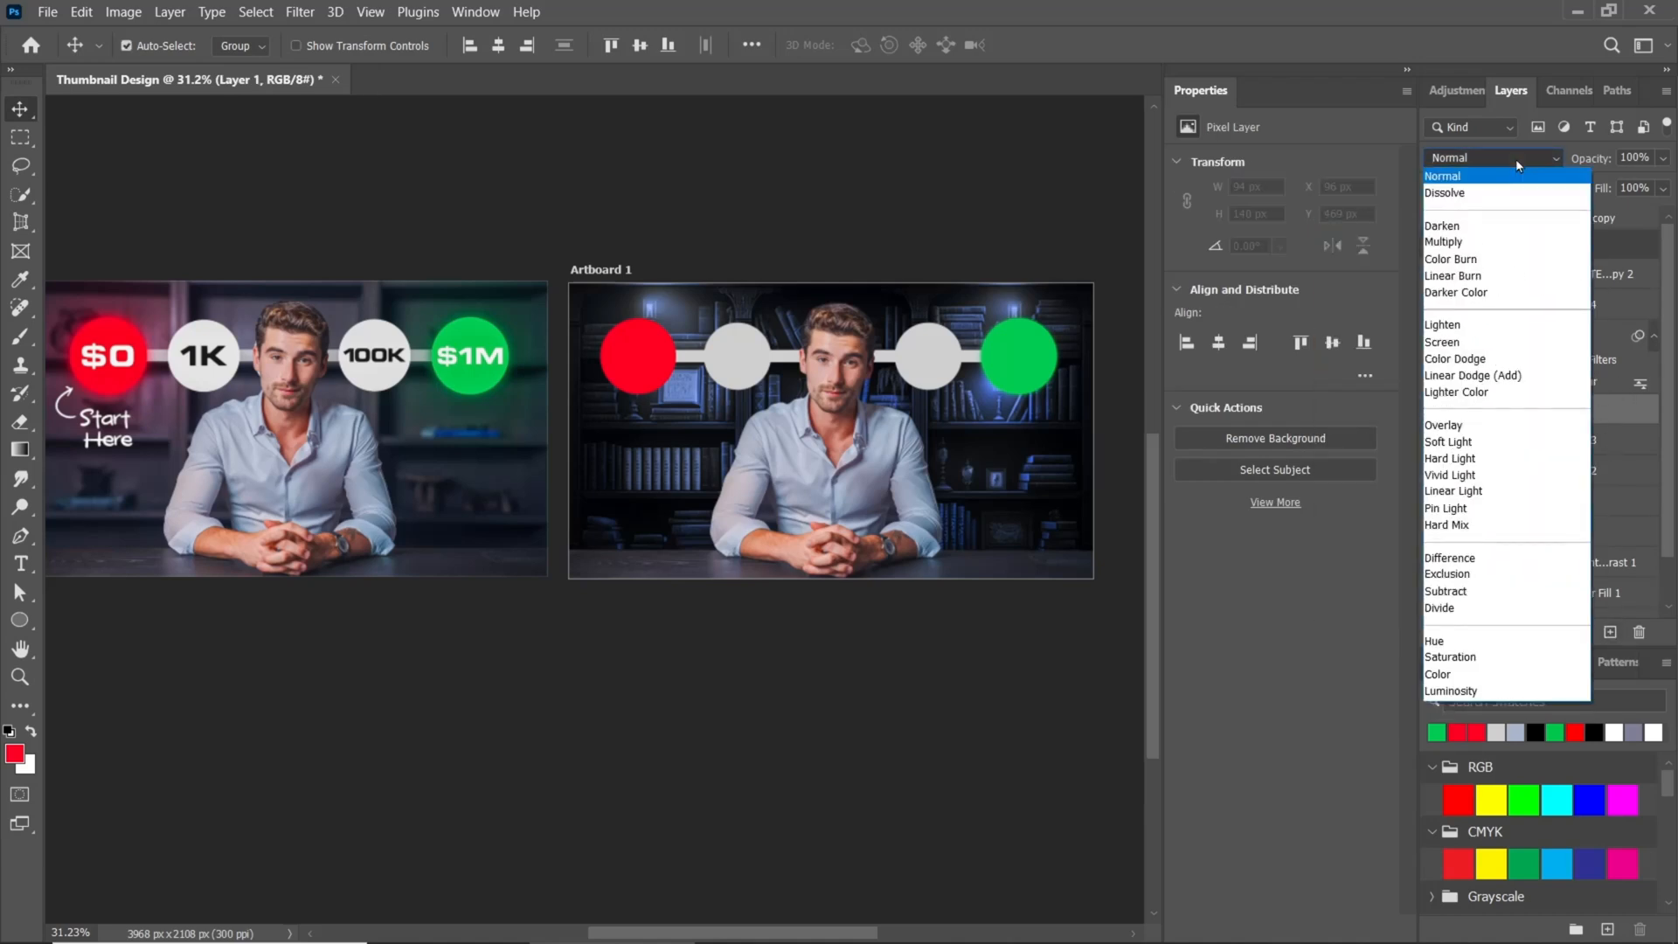
click(1471, 376)
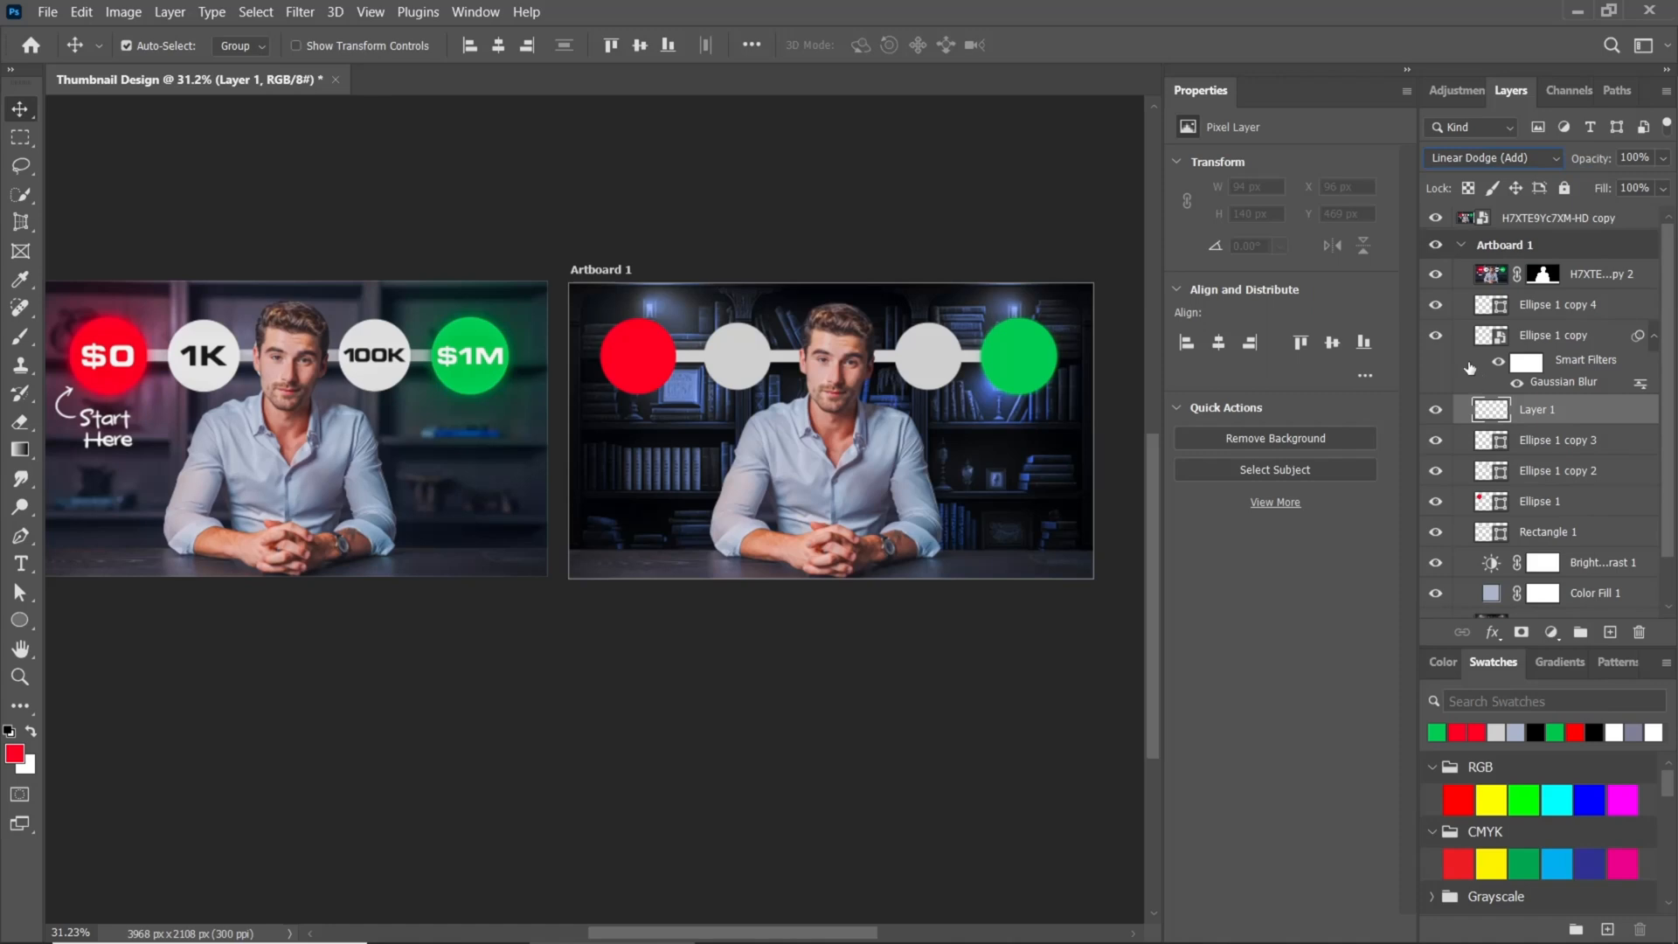
- Choose the Brush tool and set the foreground colour to the green sampled from the rightmost circle
click(21, 338)
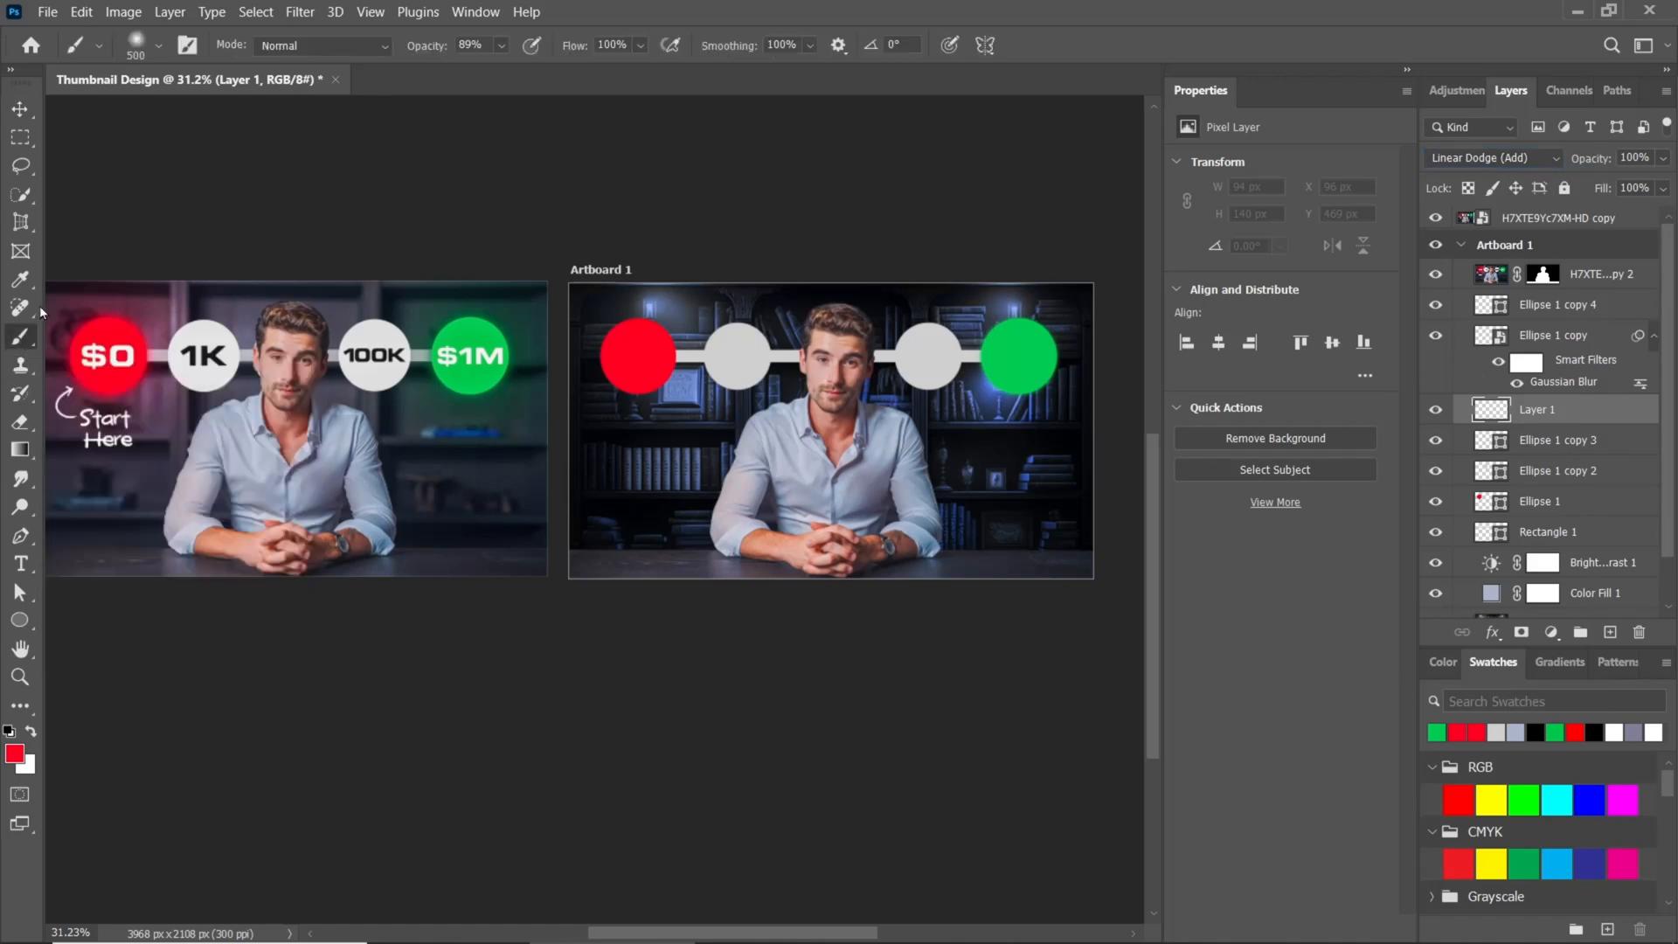
click(14, 755)
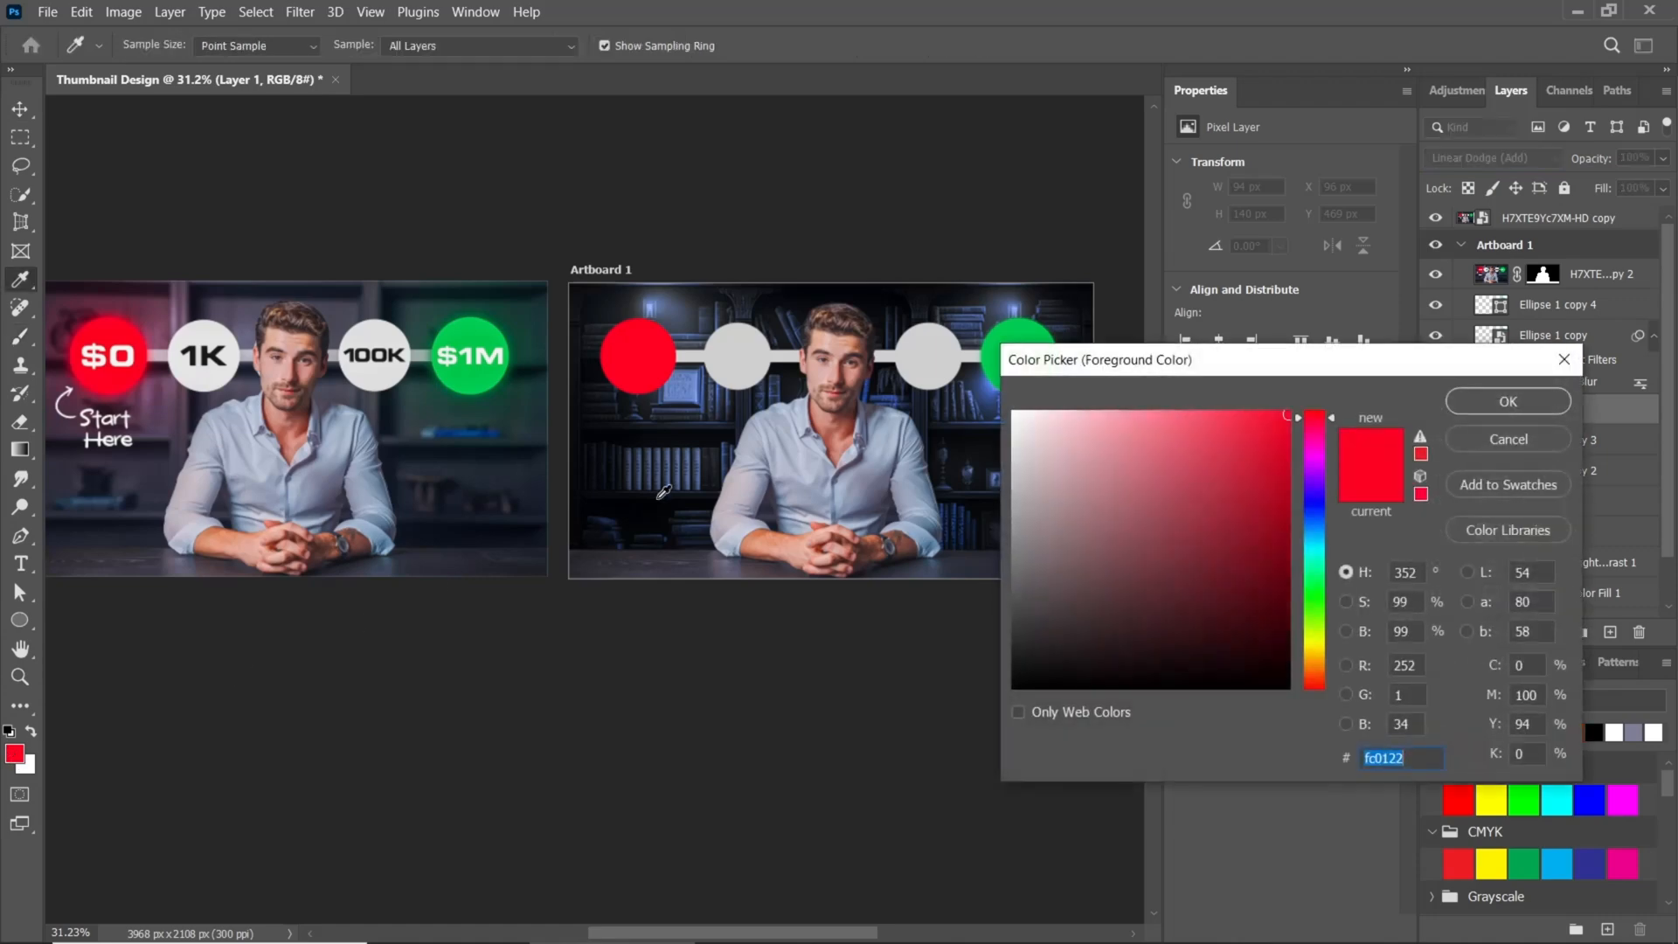
click(1034, 324)
click(1509, 402)
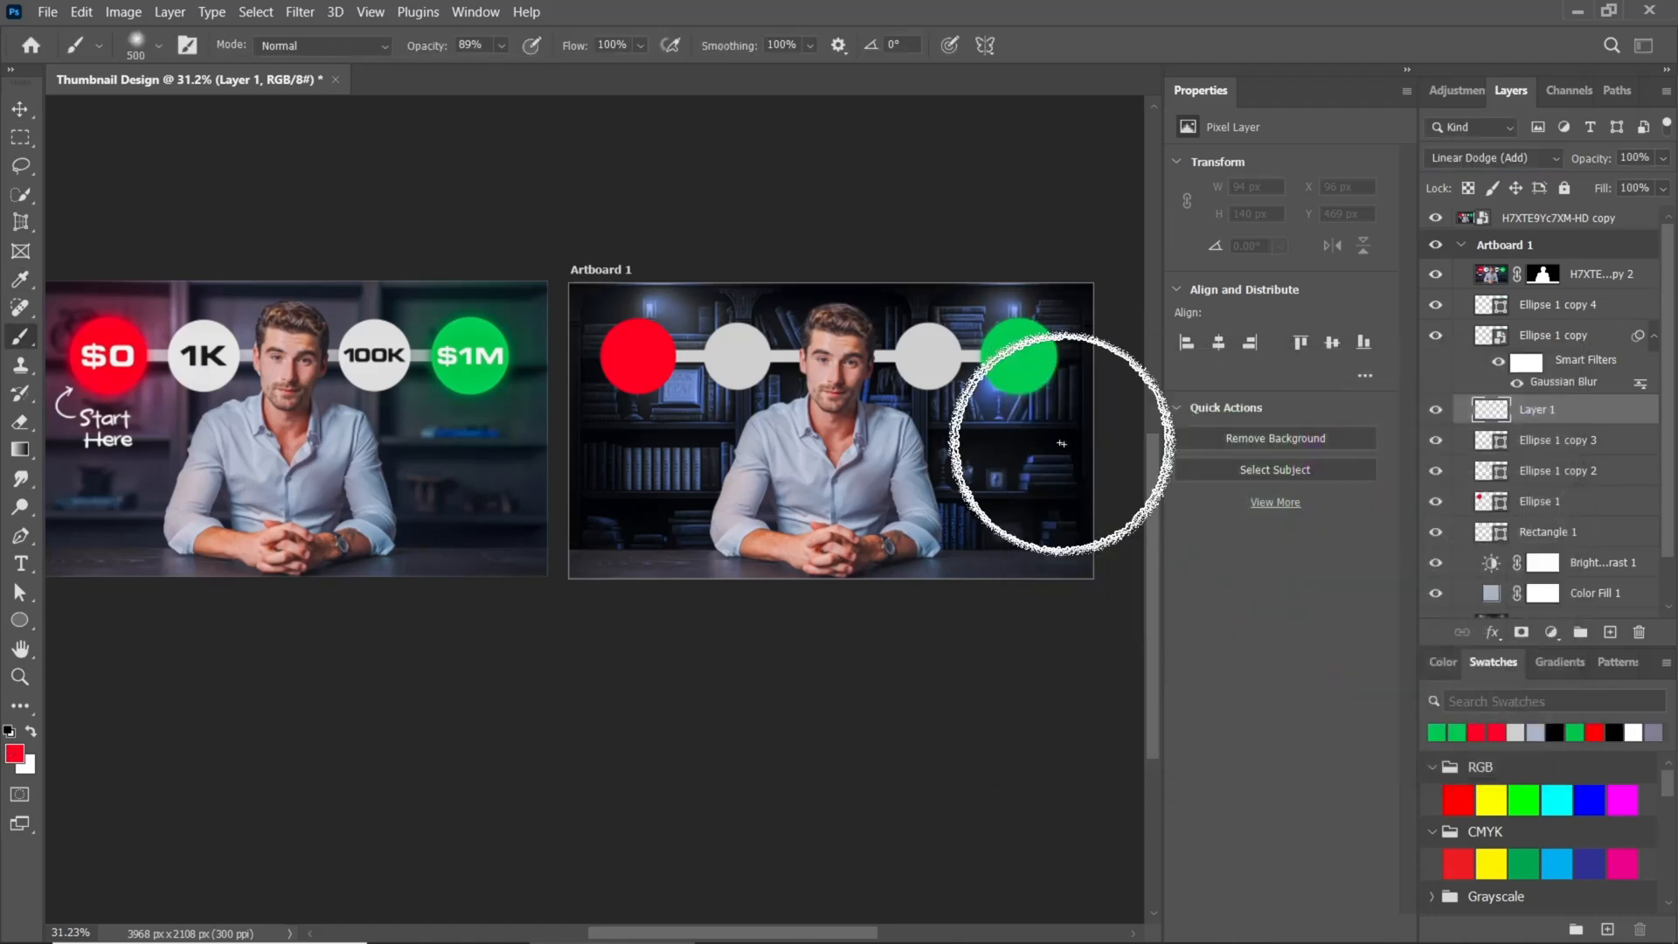
- Paint a soft green glow behind the rightmost circle and reduce the glow layer's opacity to 60%
click(1009, 365)
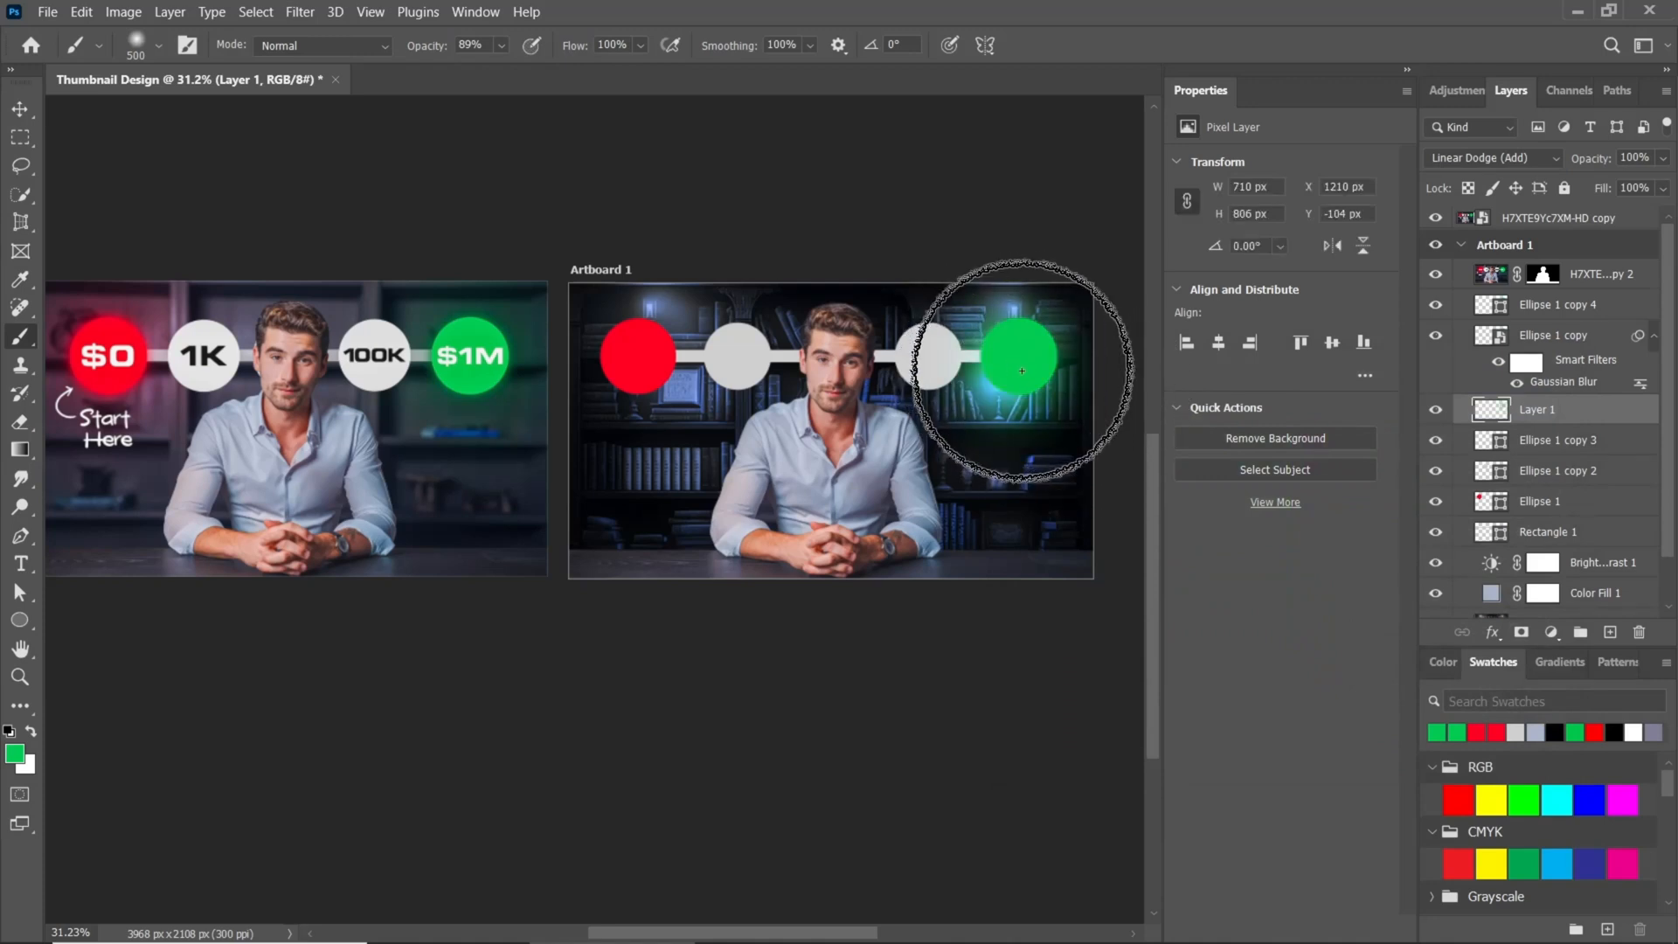
click(1022, 371)
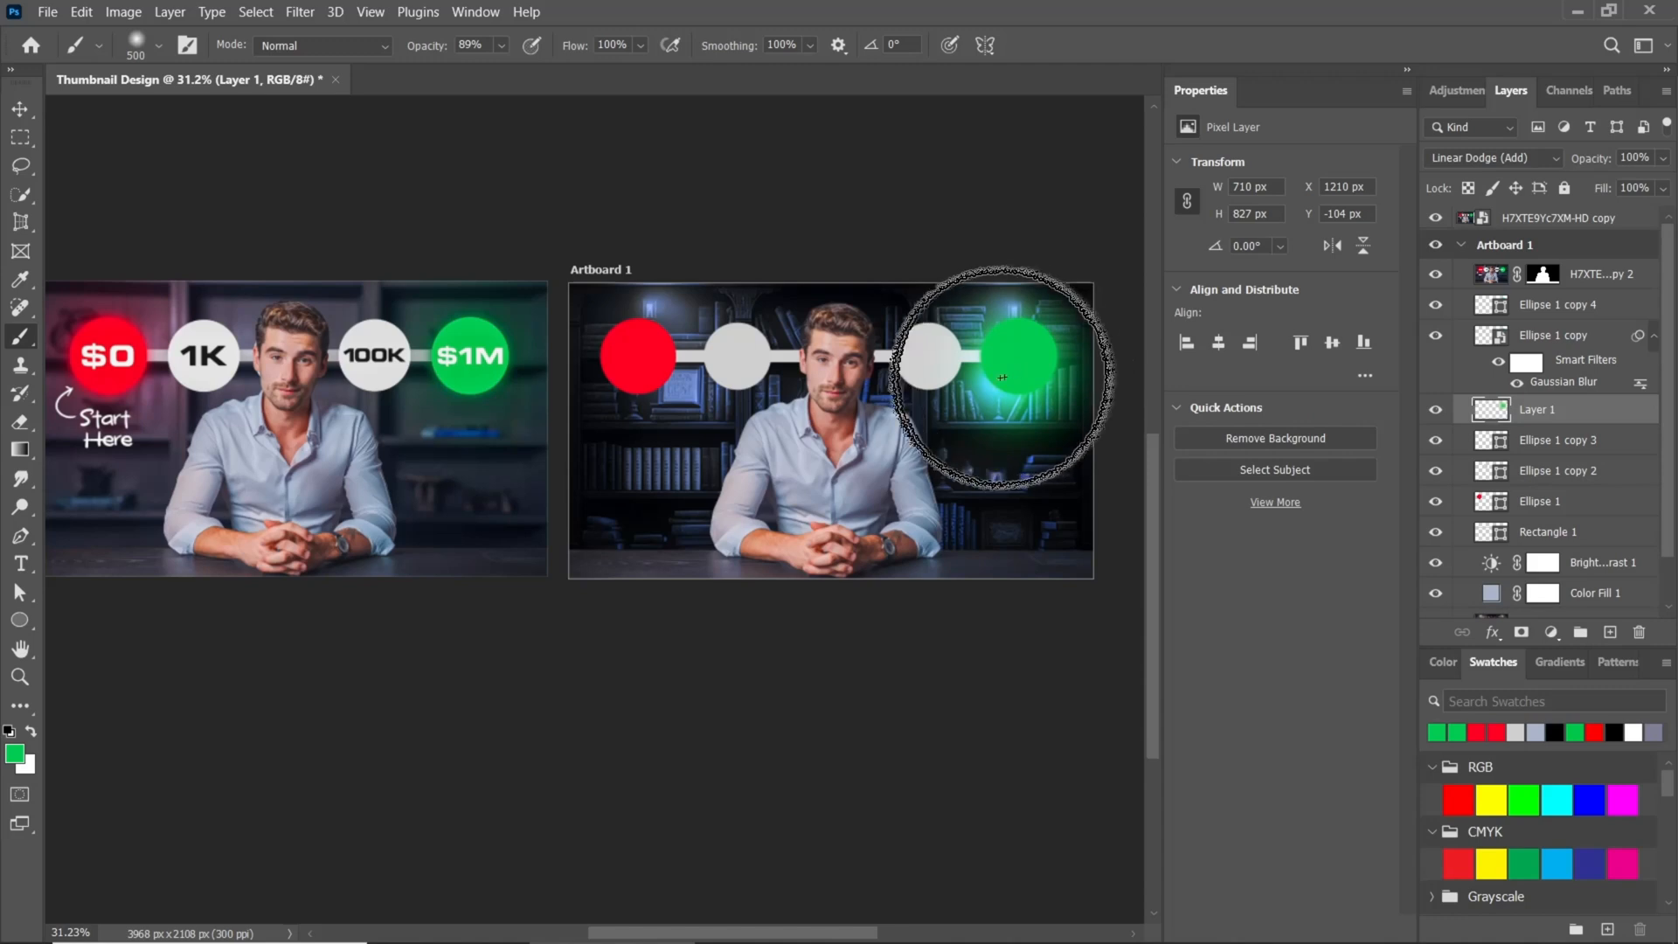
click(19, 108)
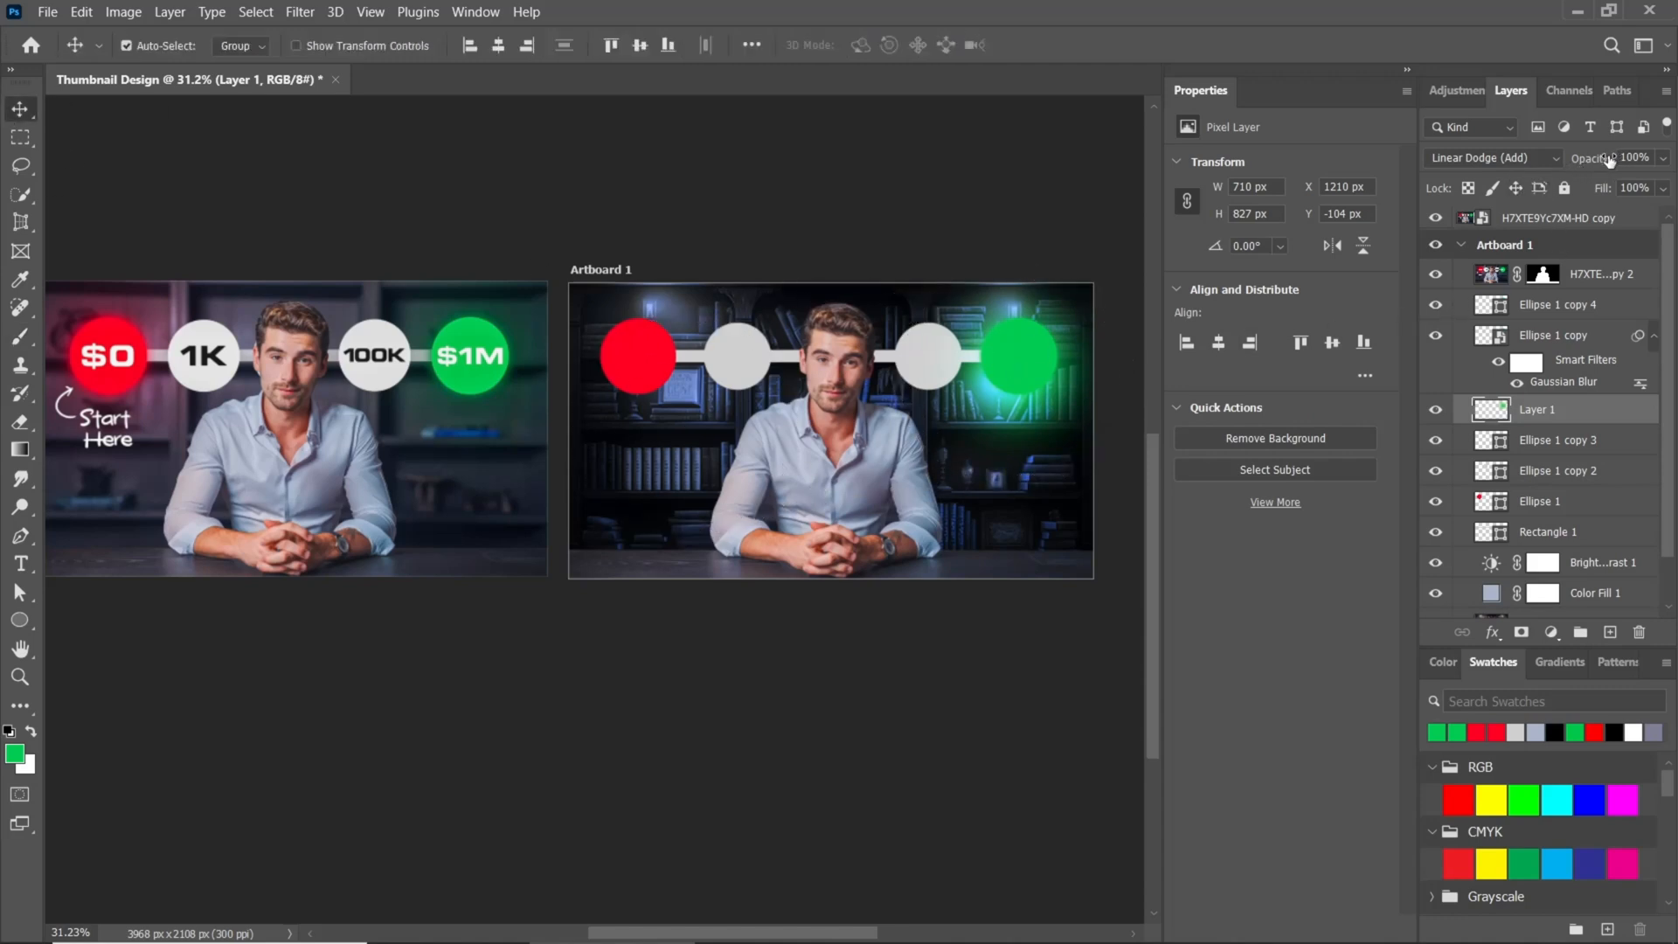
drag(1609, 160, 1561, 184)
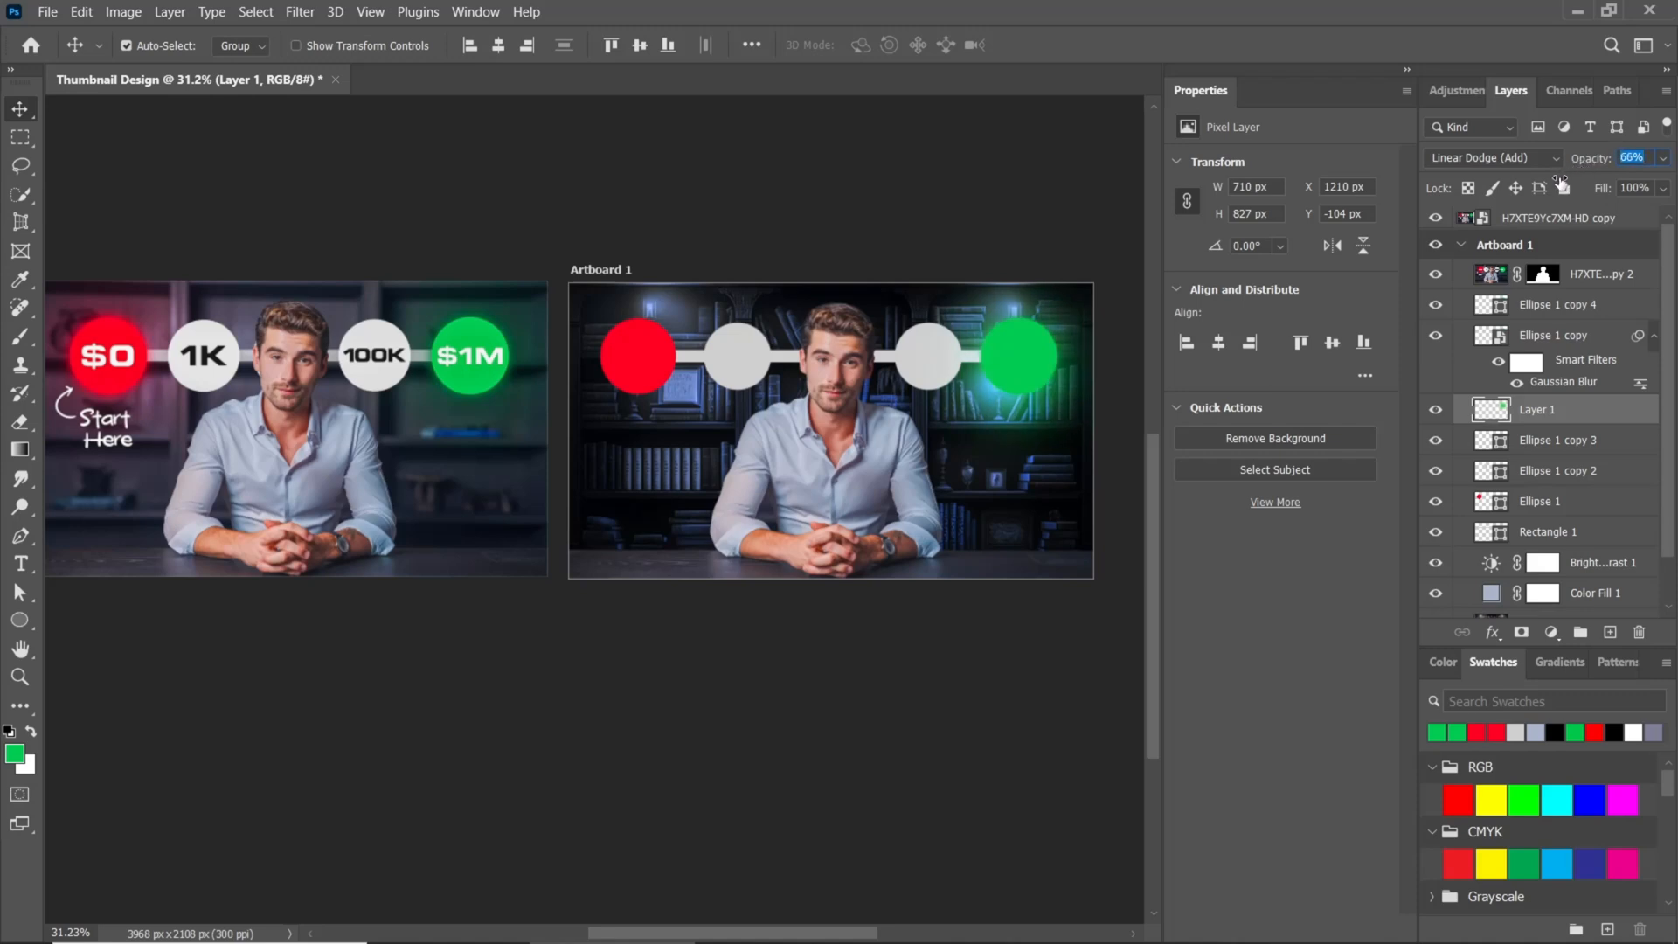
drag(1554, 186, 1554, 187)
- Scale the green glow up to about 782 × 911 px around the rightmost circle
key(ctrl+t)
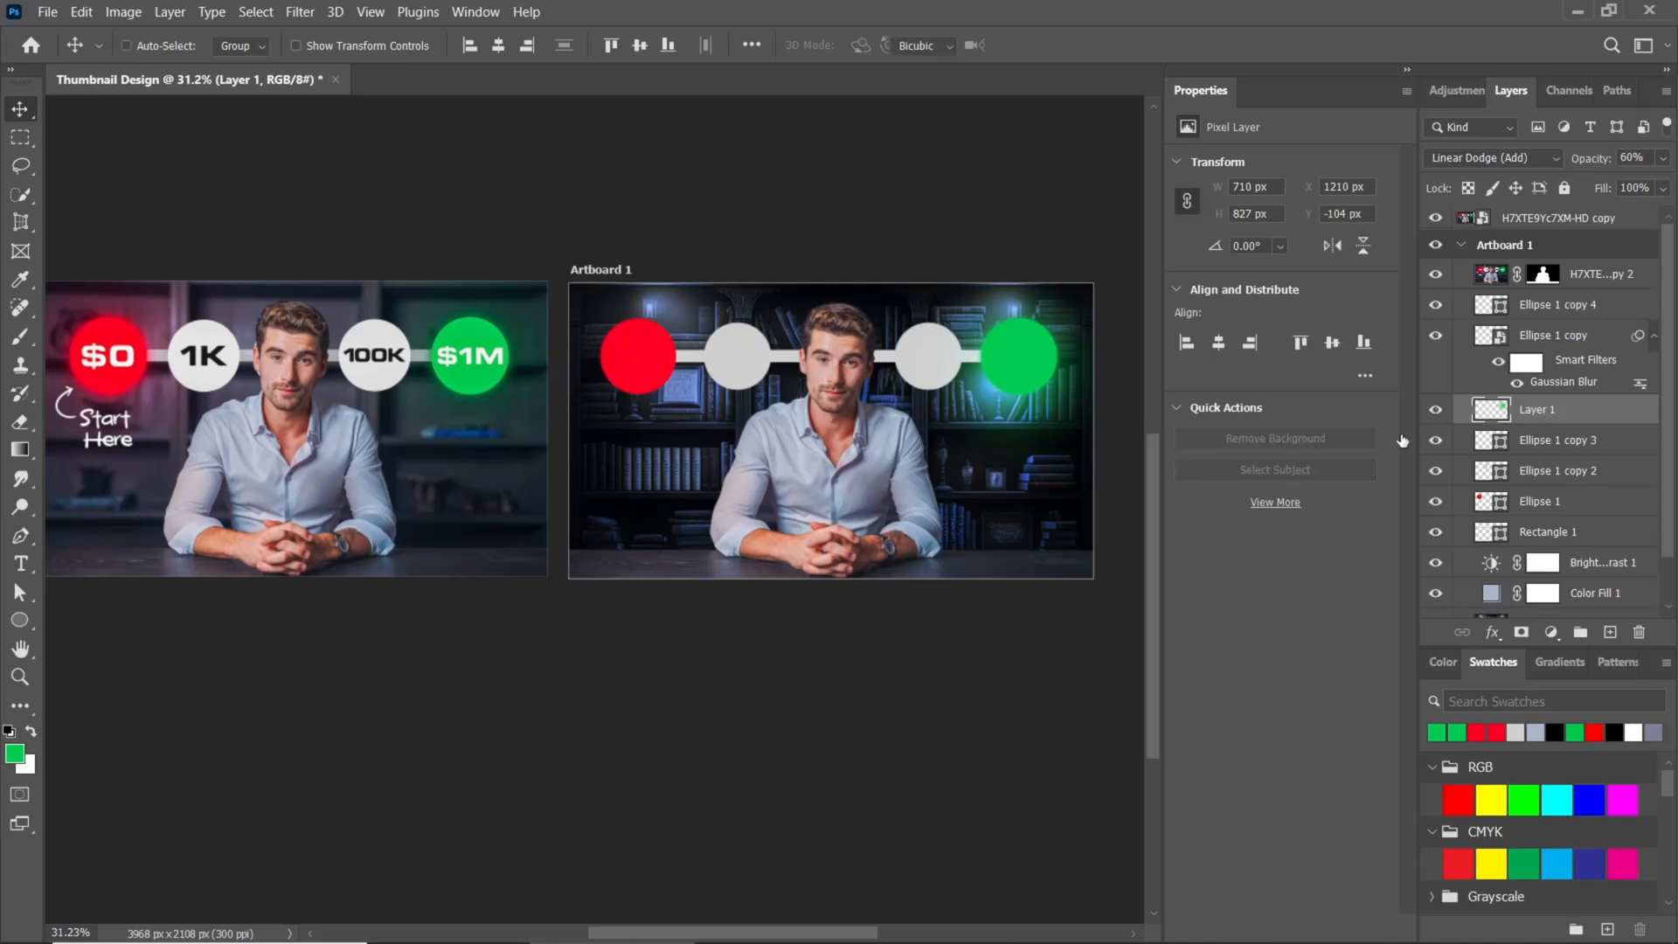
drag(994, 252, 994, 243)
click(1083, 46)
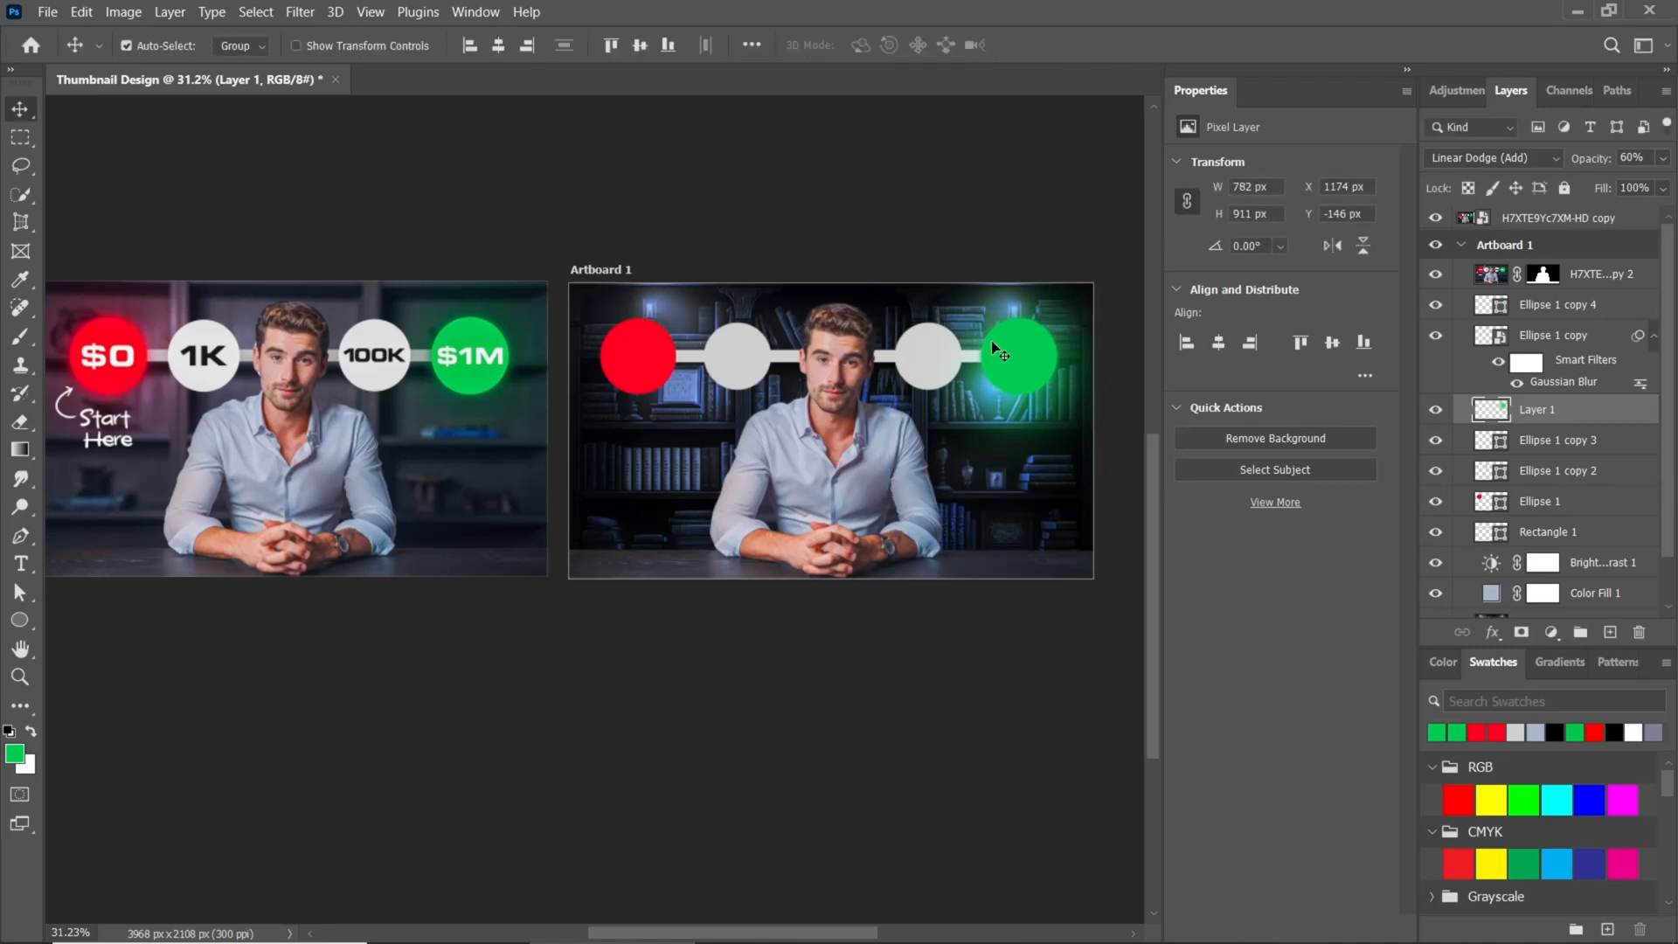
- Duplicate the red circle, convert the lower copy to a smart object and apply a Gaussian Blur with radius 8 pixels
click(625, 360)
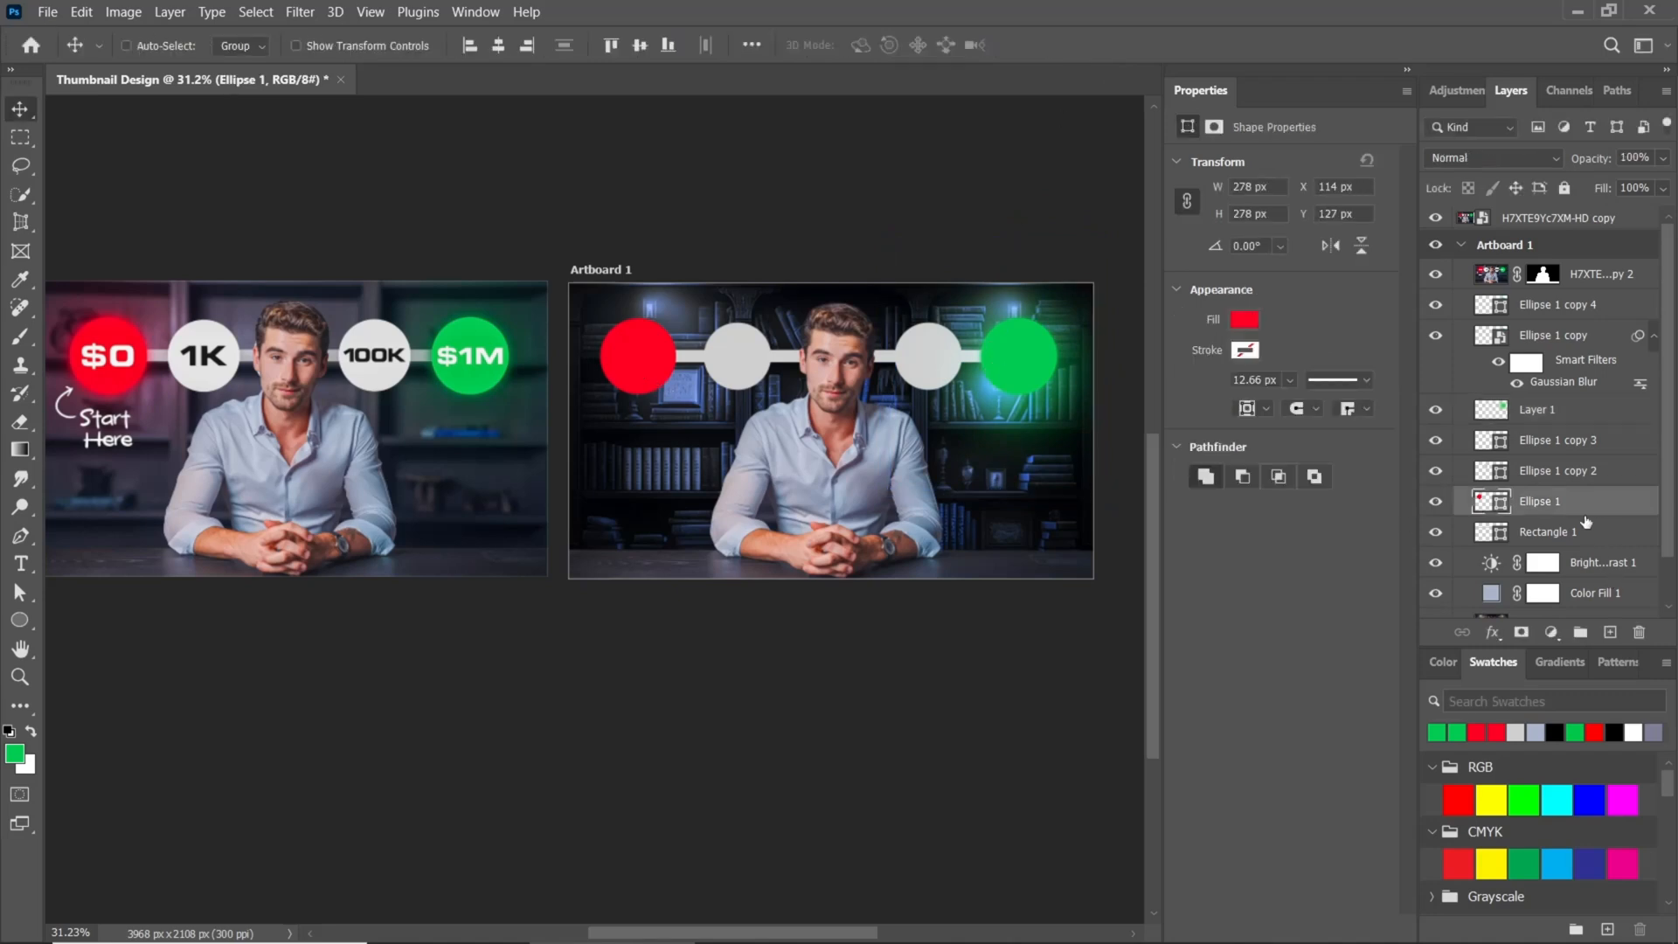
key(ctrl+j)
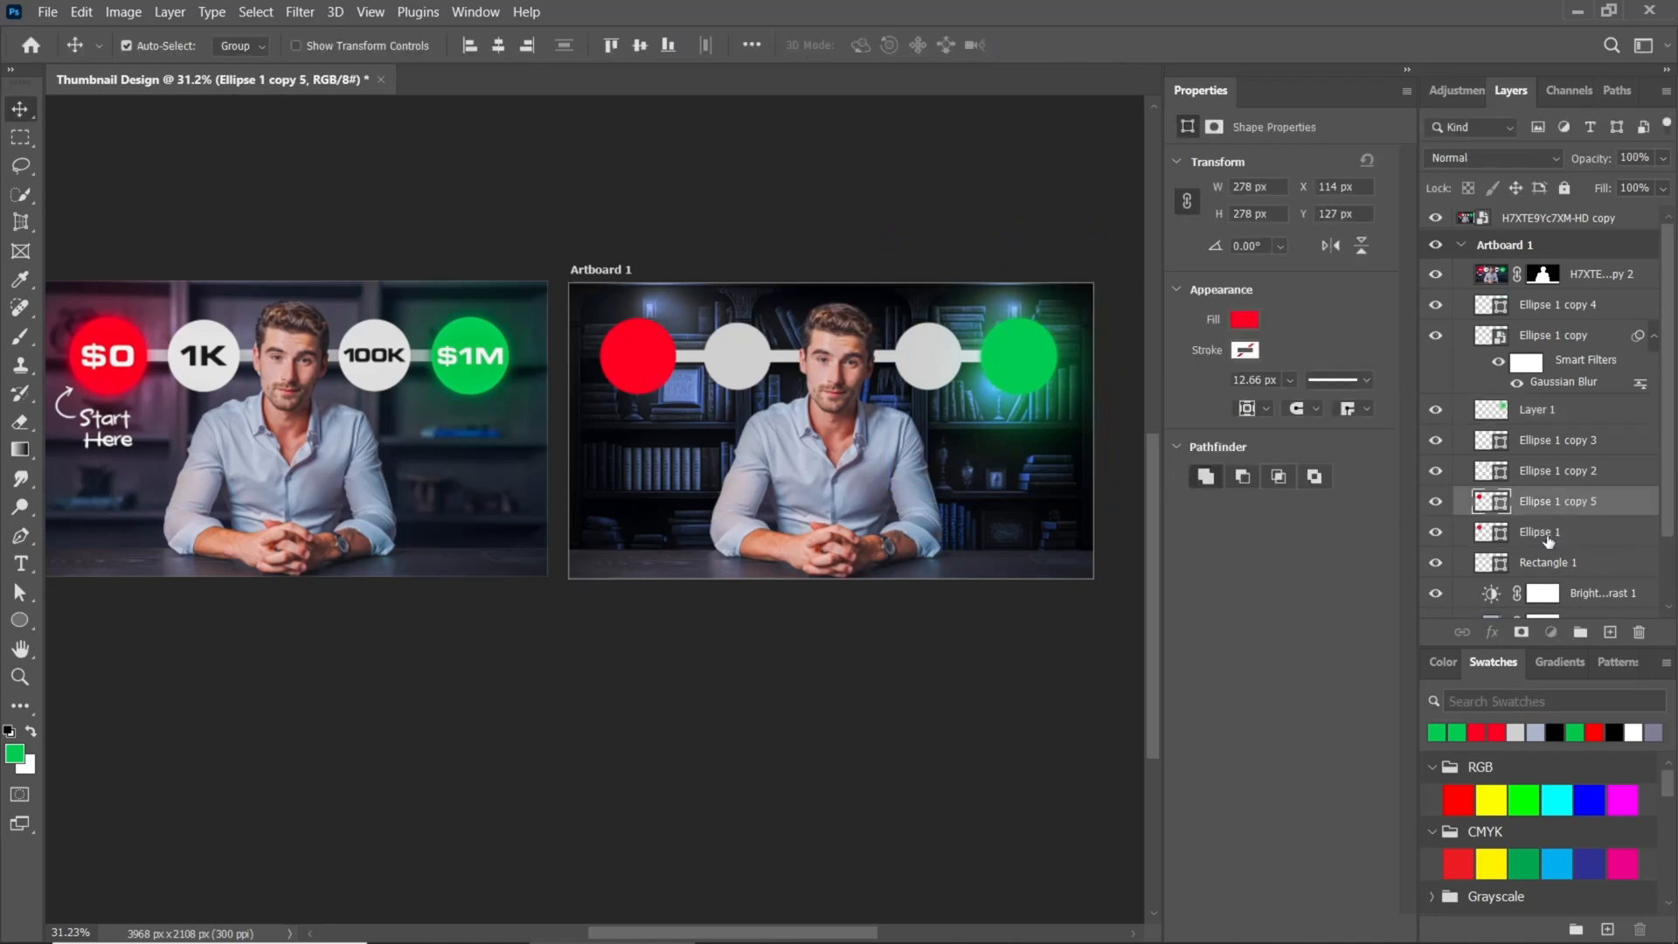
click(1558, 532)
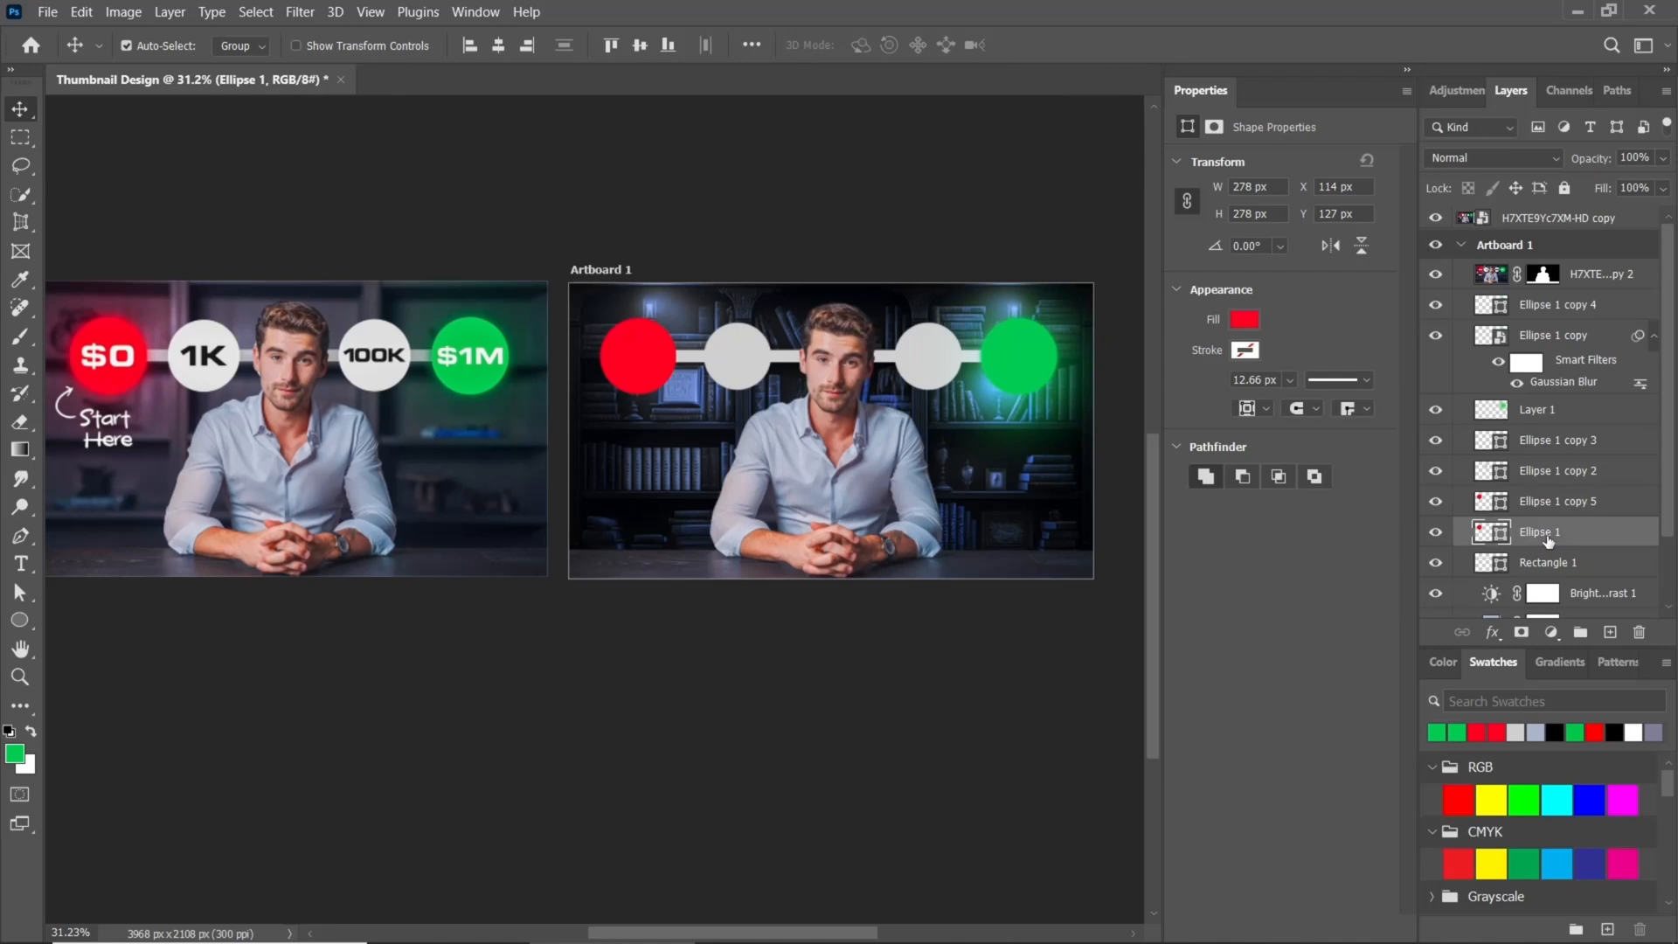
click(318, 12)
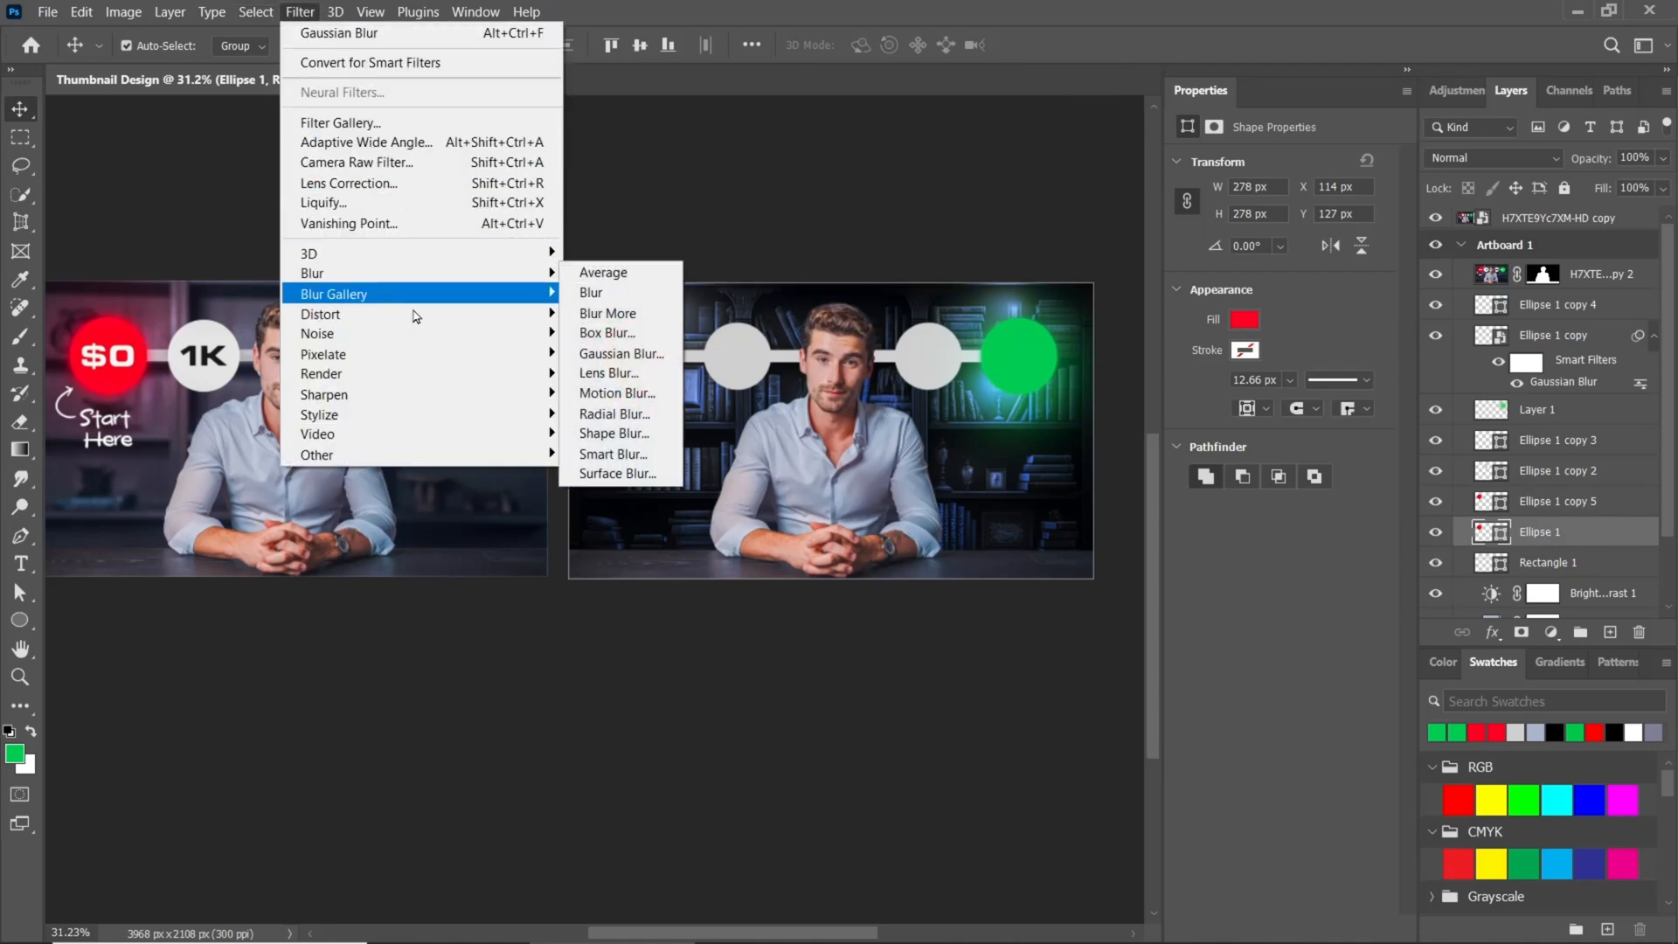
mouse_move(367, 273)
click(603, 355)
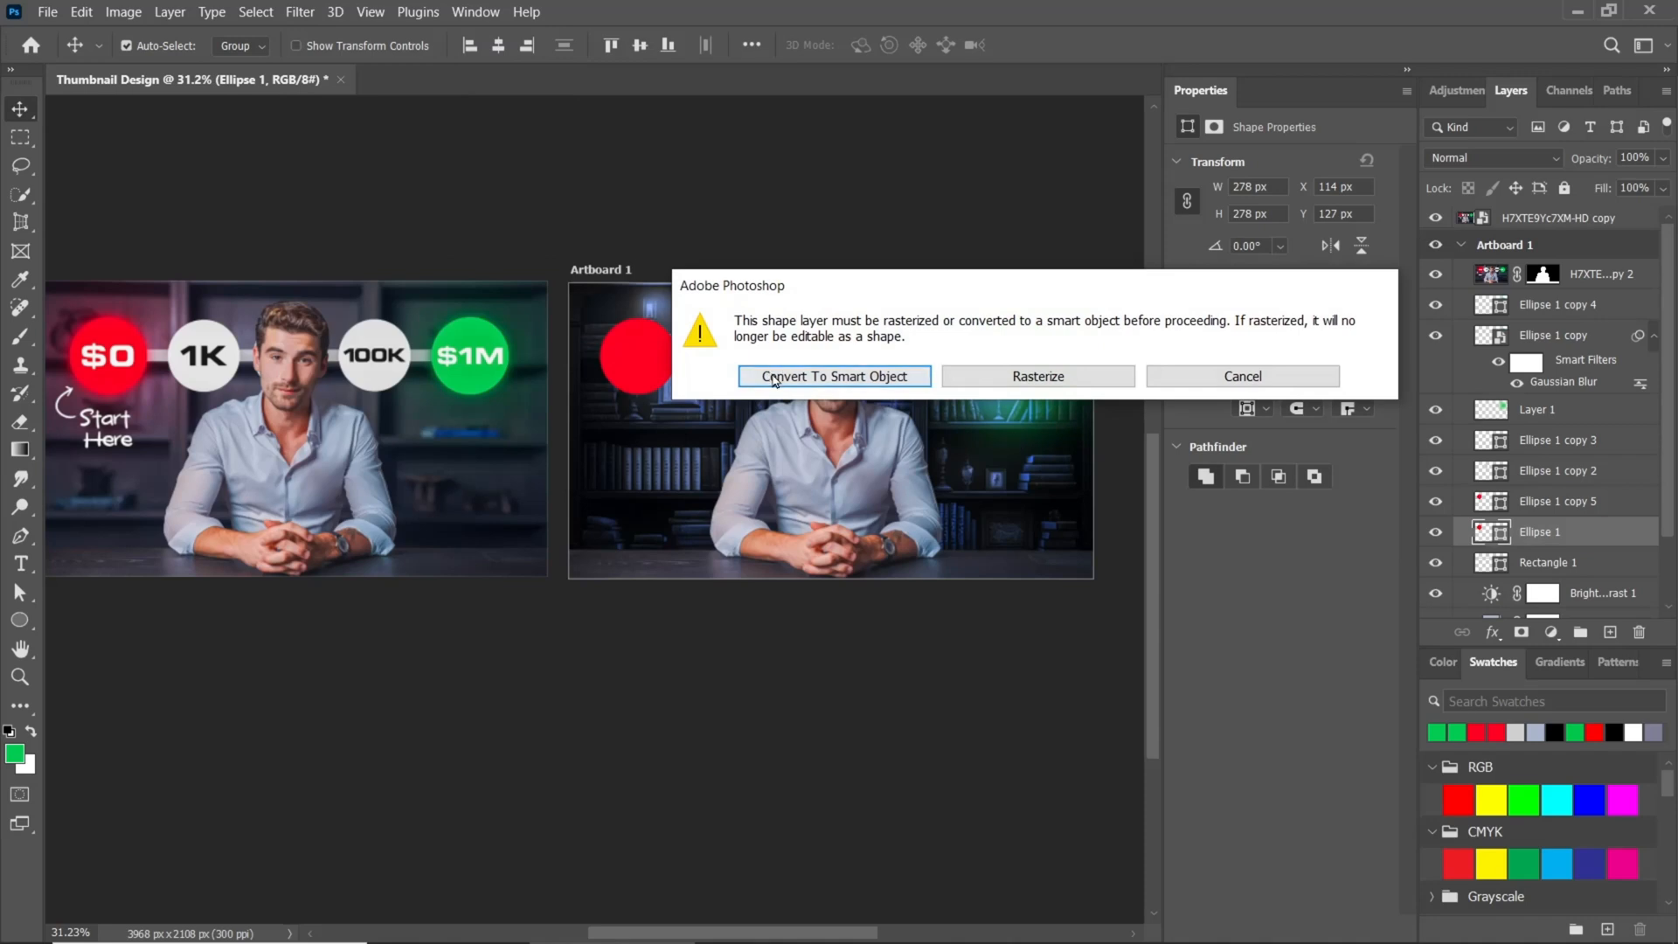
click(774, 377)
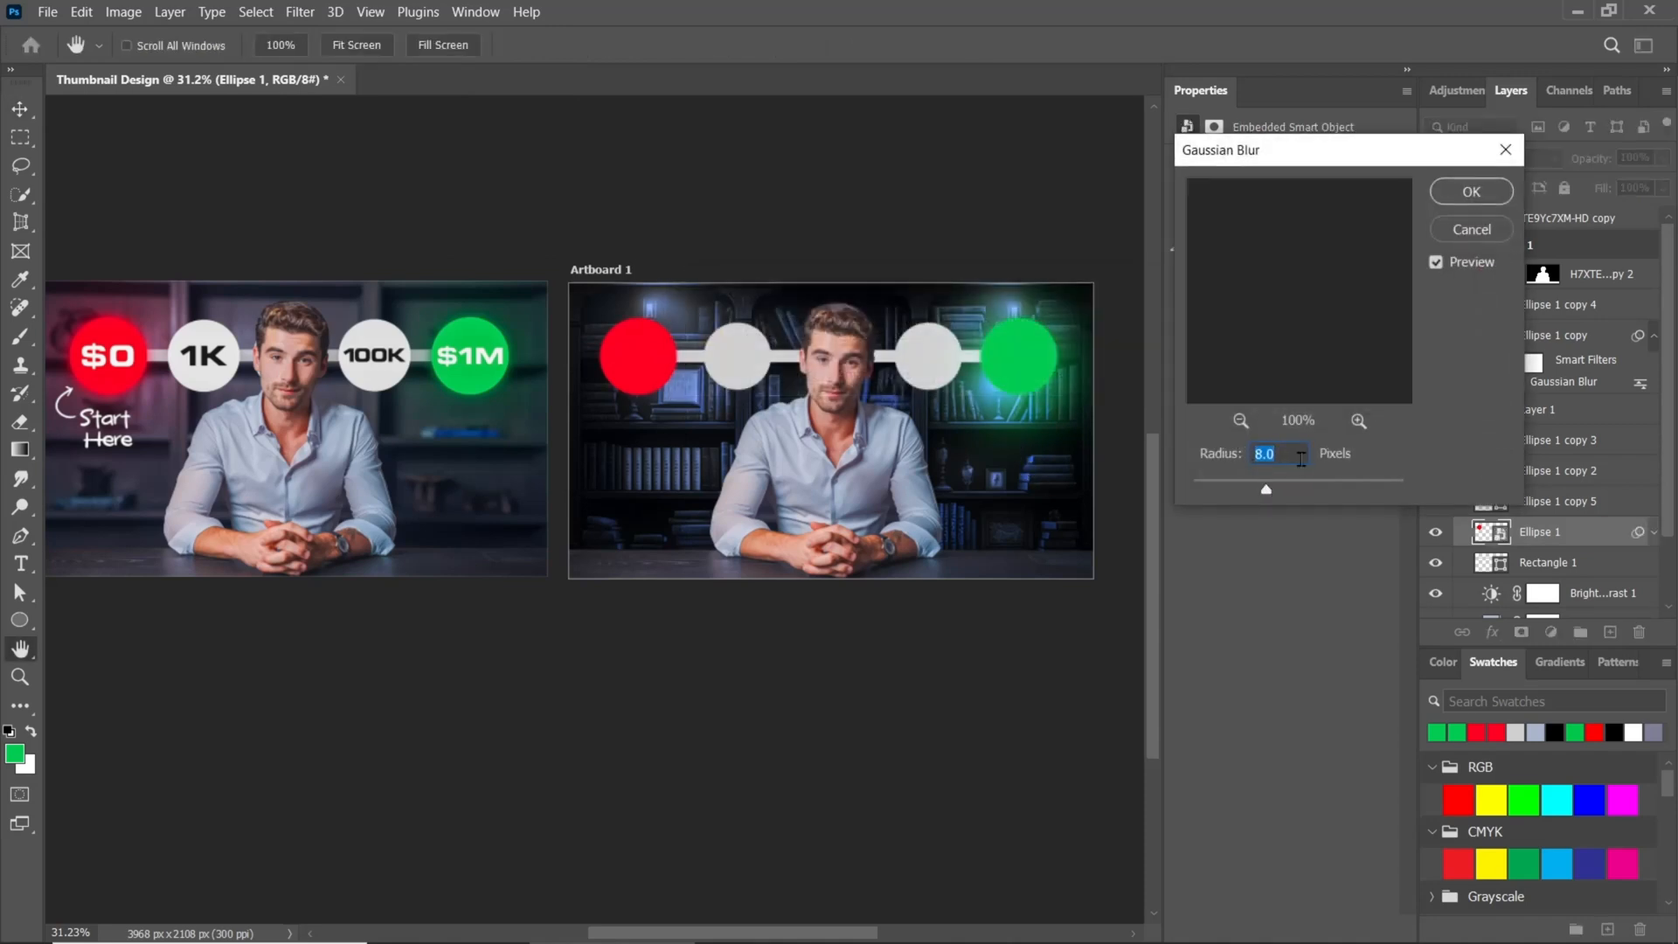
click(1485, 192)
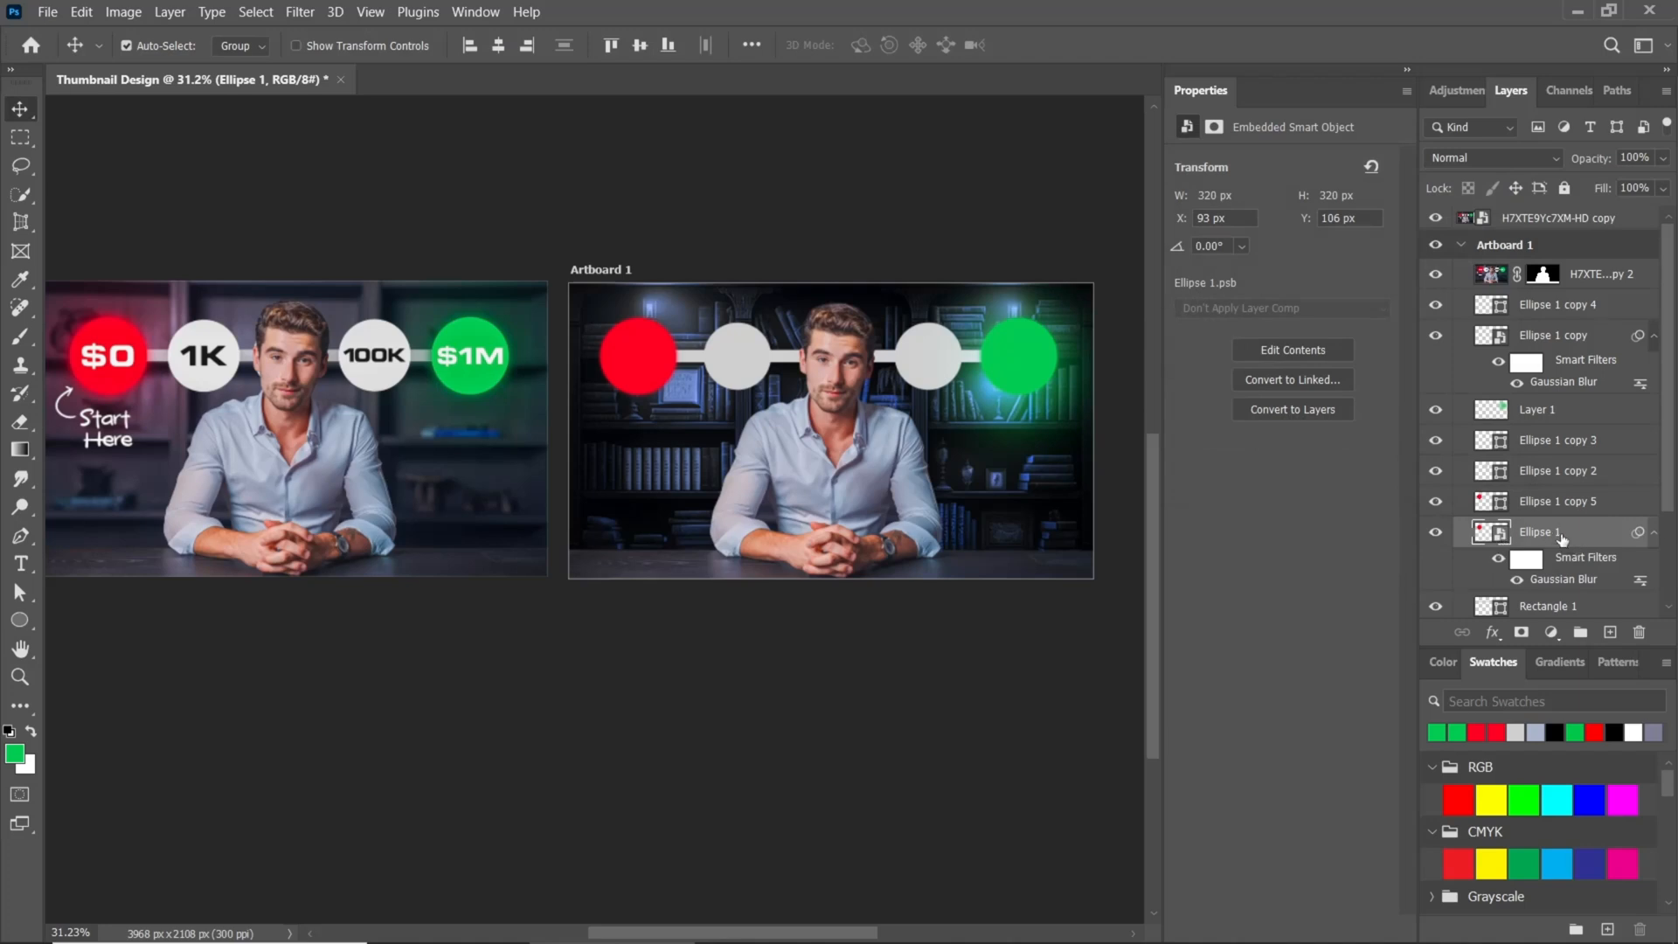
- Add an empty layer directly below the blurred red circle and set the brush colour to the circle's red, ff0022
scroll(1562, 540, down, 3)
scroll(1590, 450, down, 1)
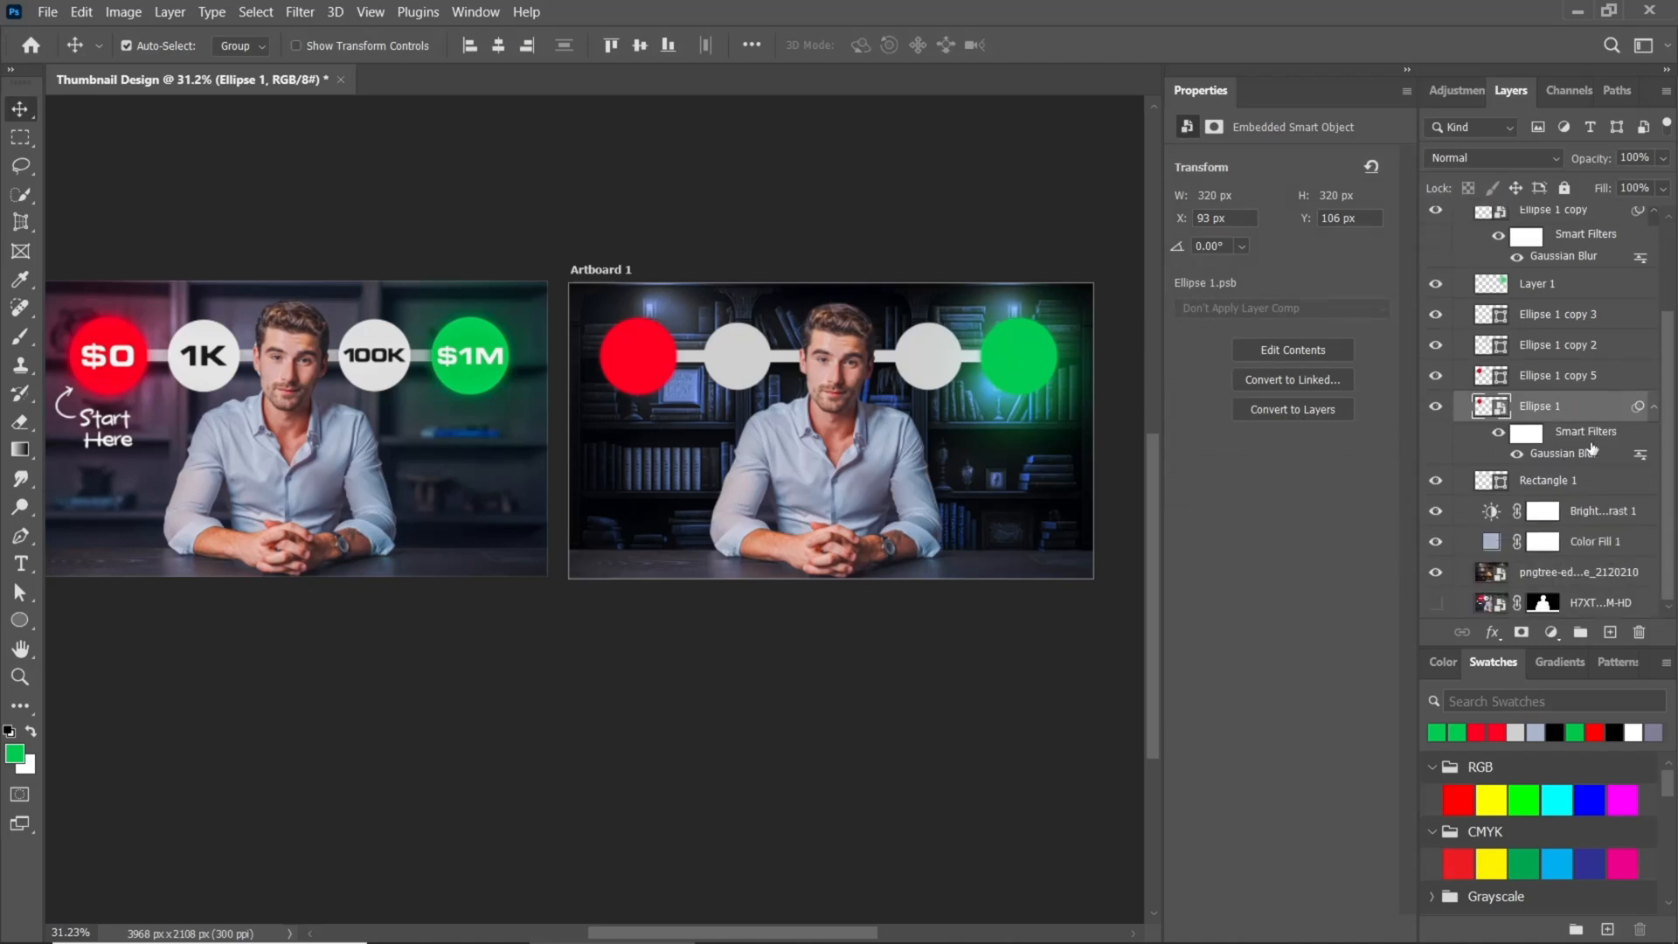
ctrl+click(1607, 632)
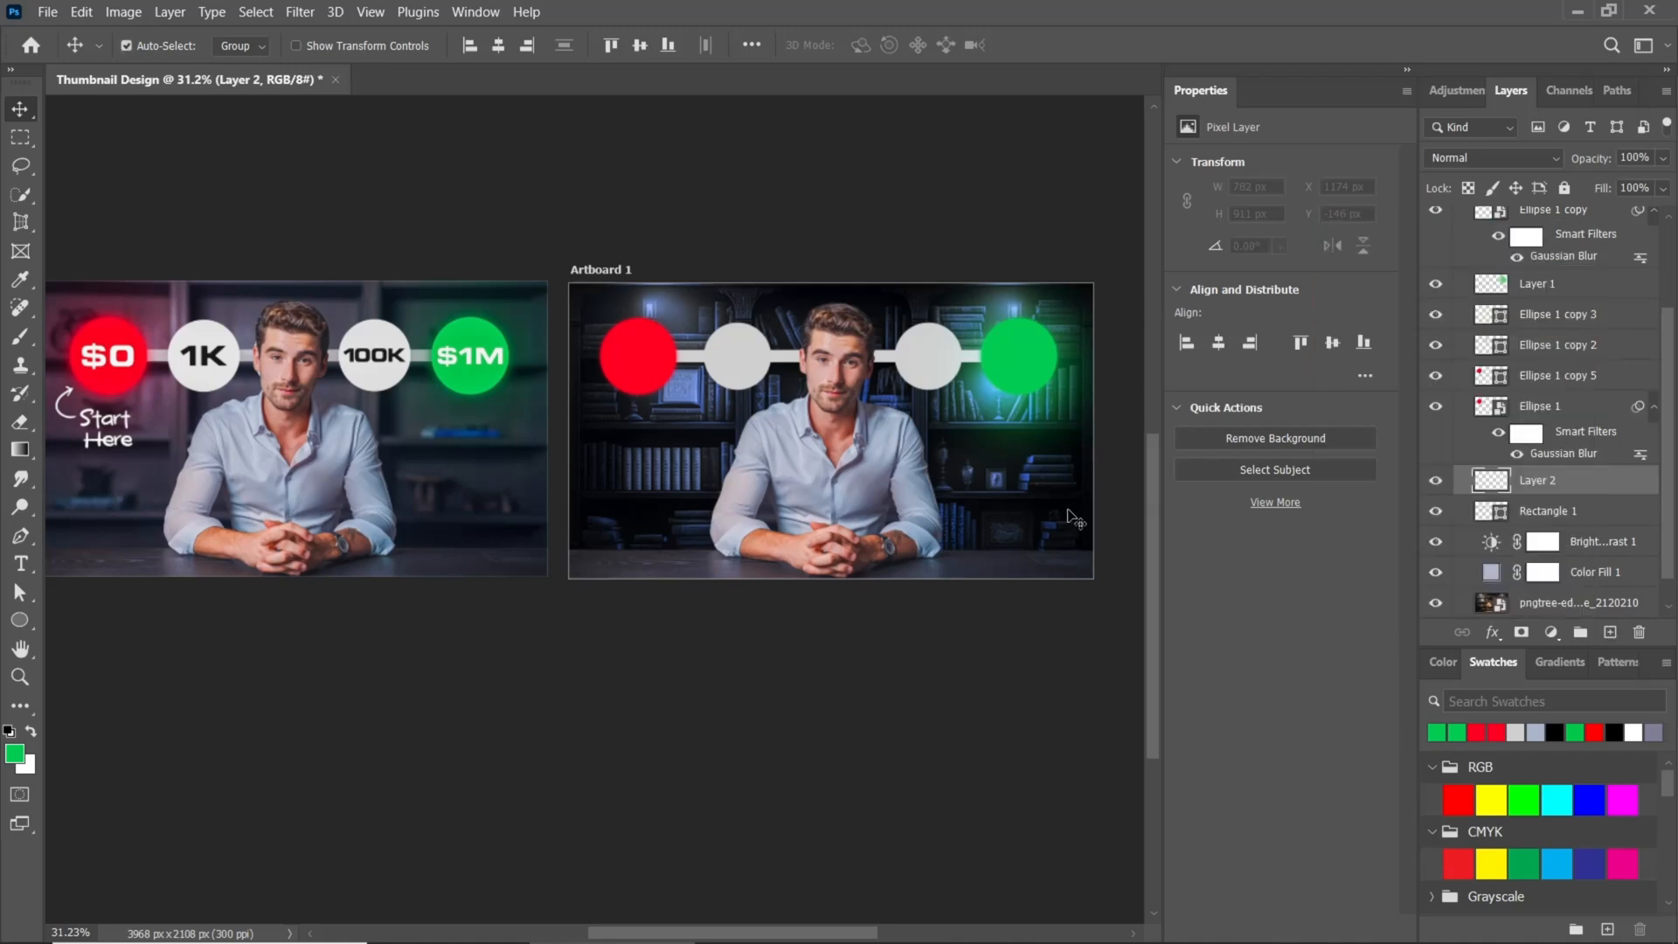
click(21, 338)
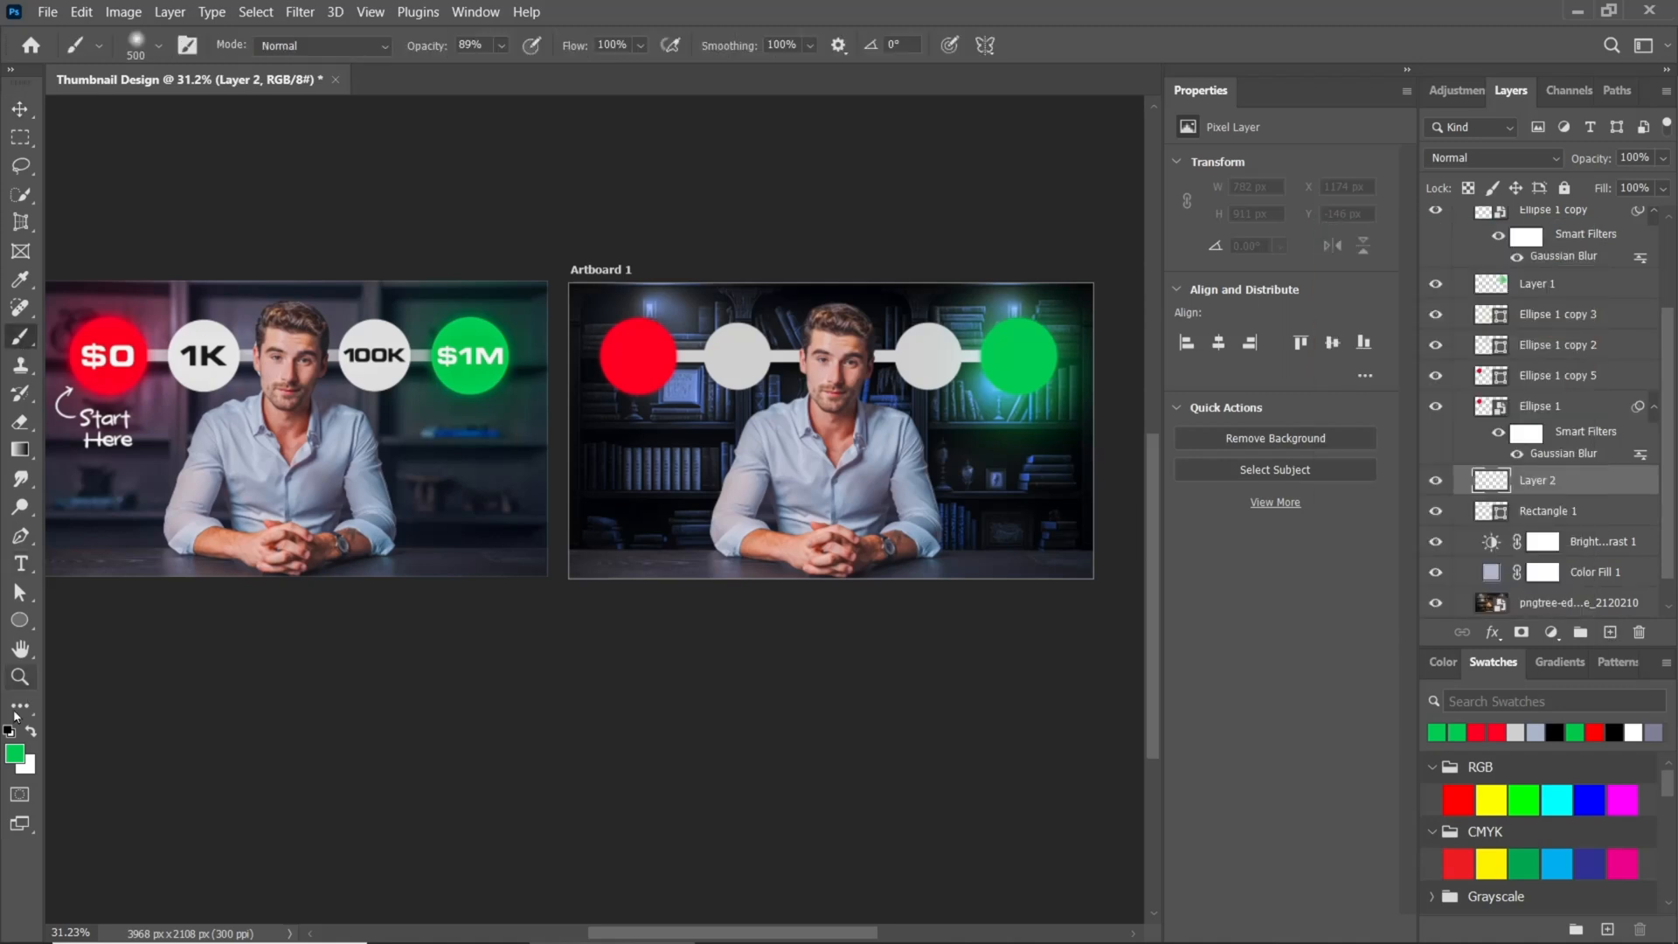
click(11, 759)
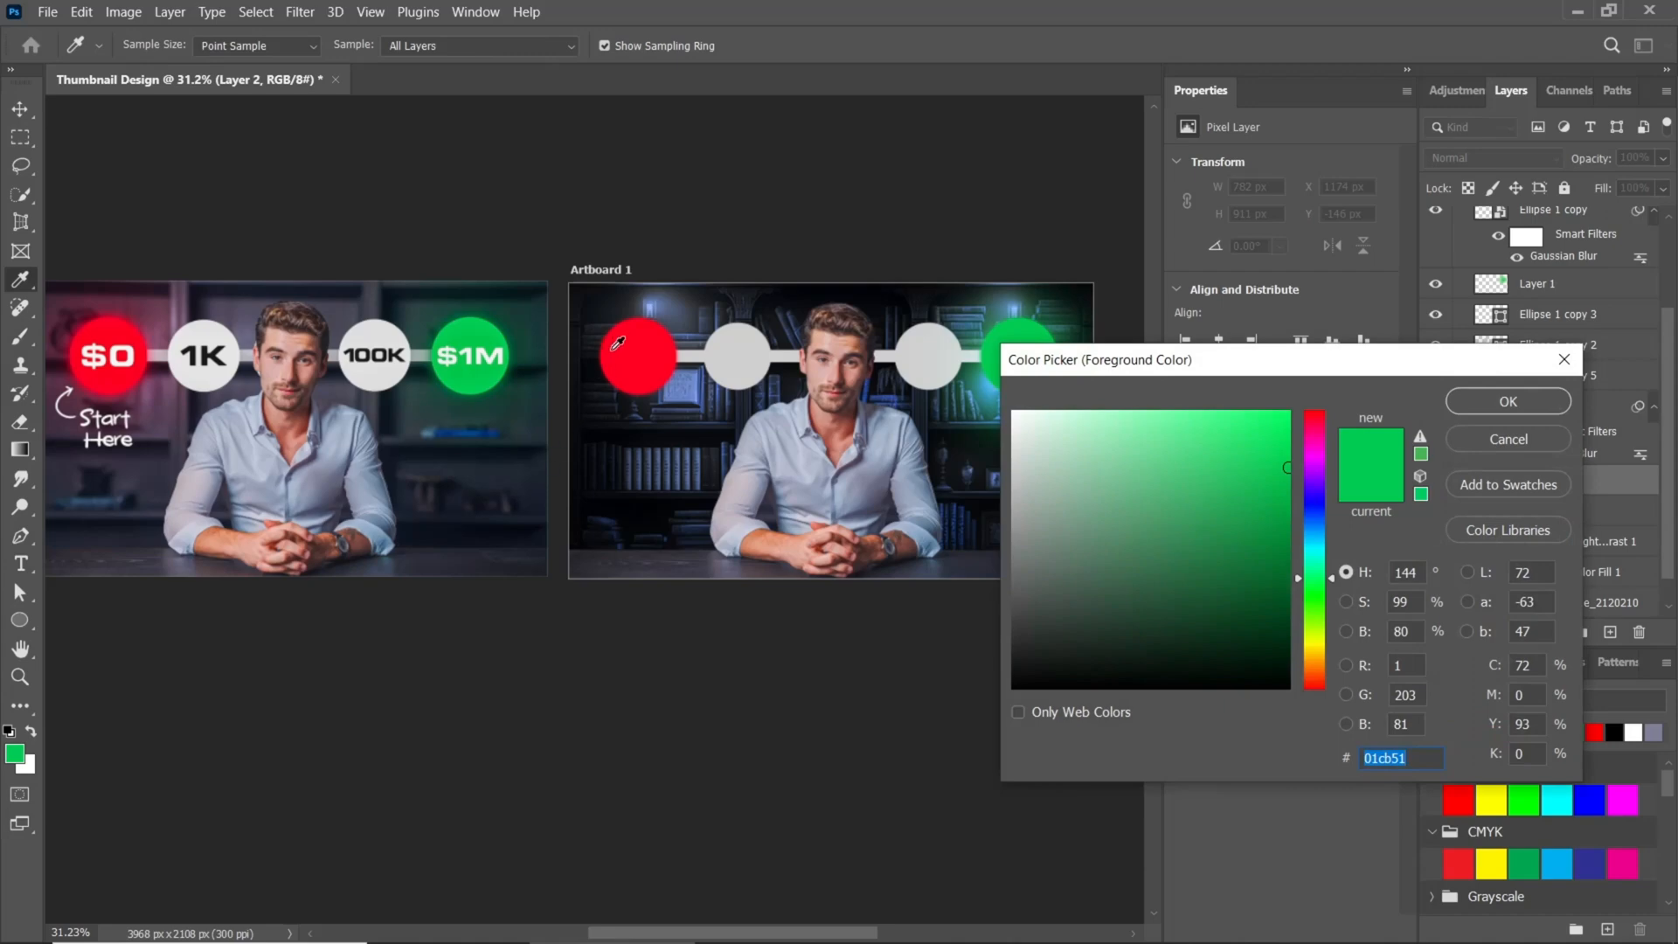
click(635, 343)
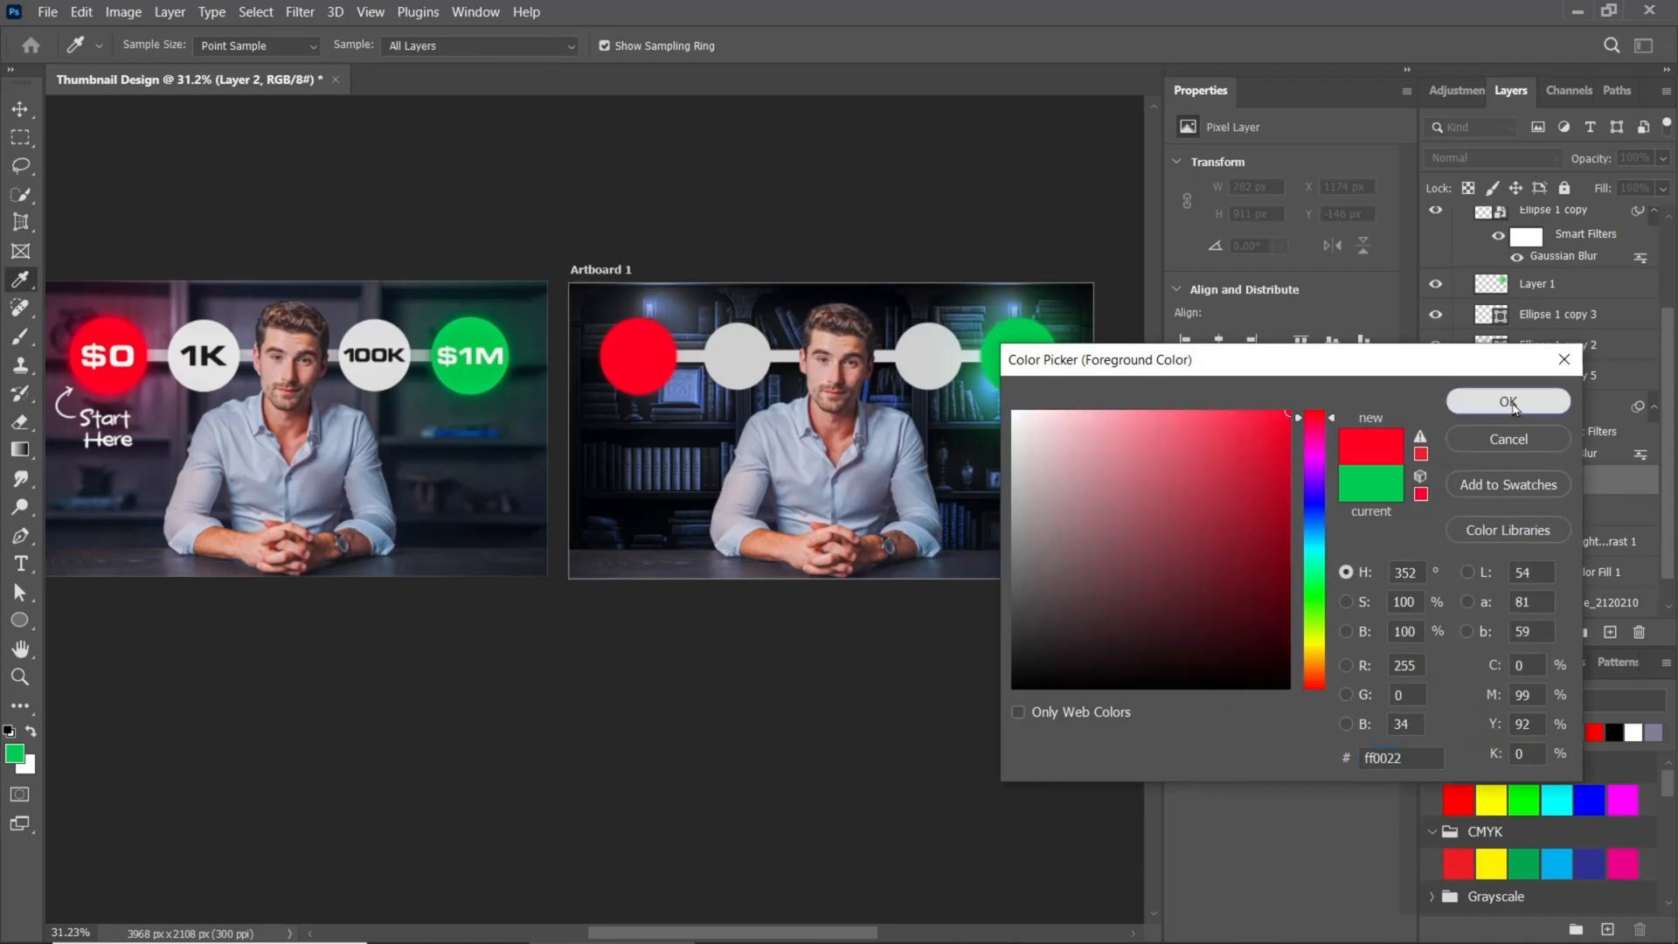
click(1514, 407)
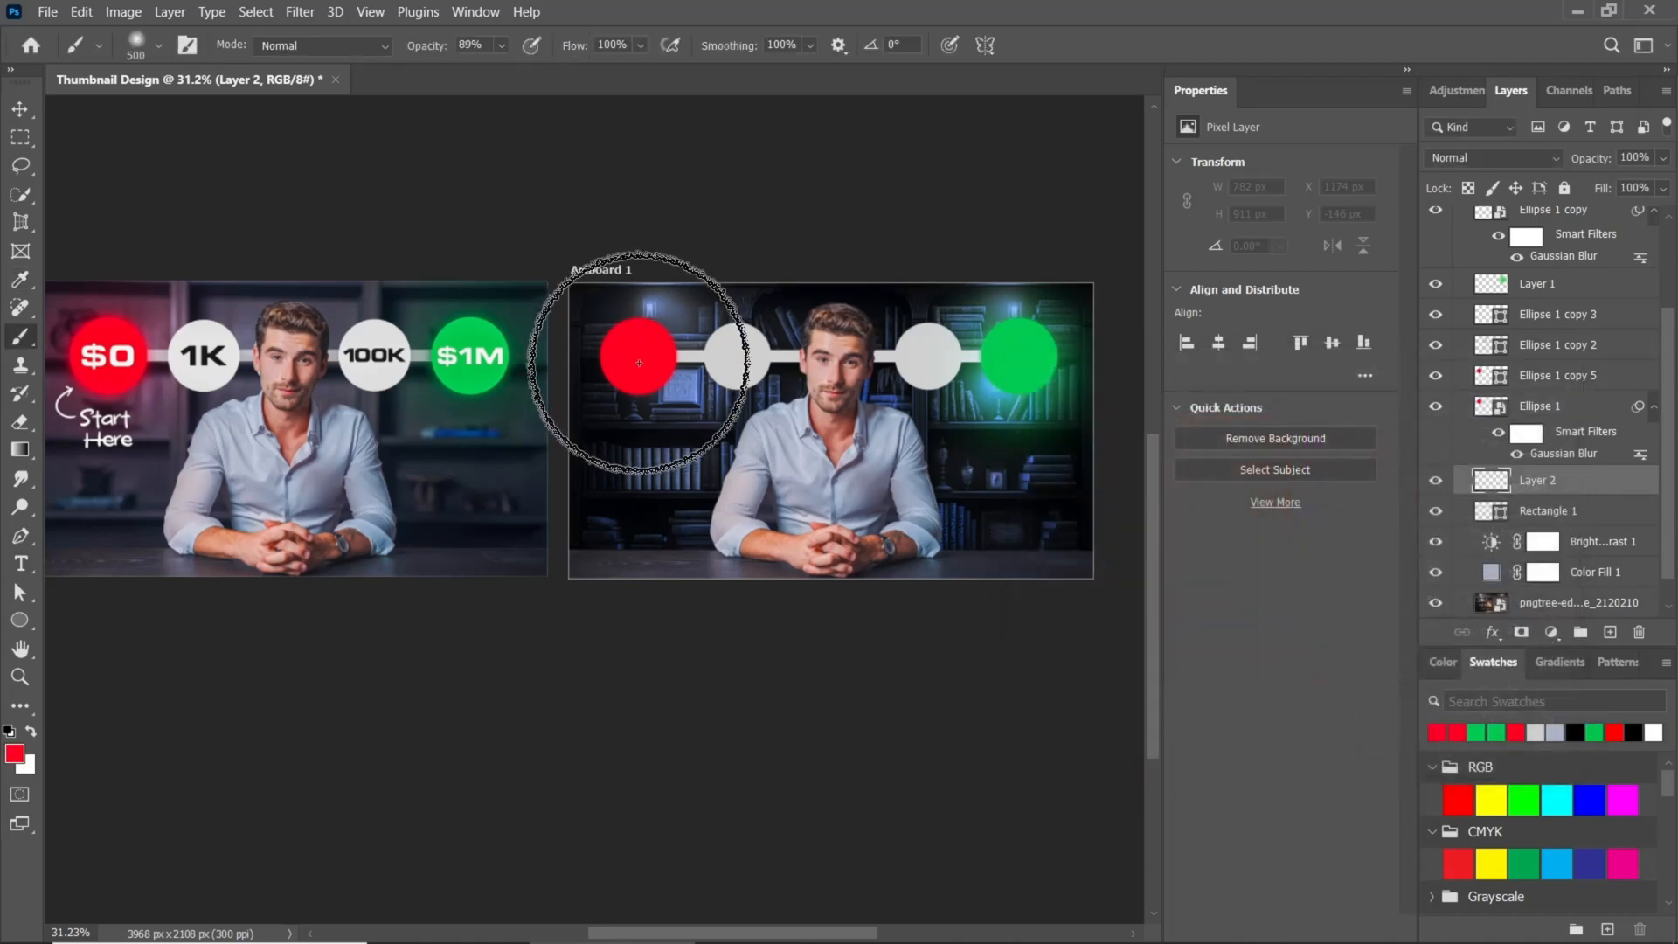
- Enlarge the brush to 700 px and paint a soft red glow centred on the leftmost circle
key(bracketright)
key(bracketright)
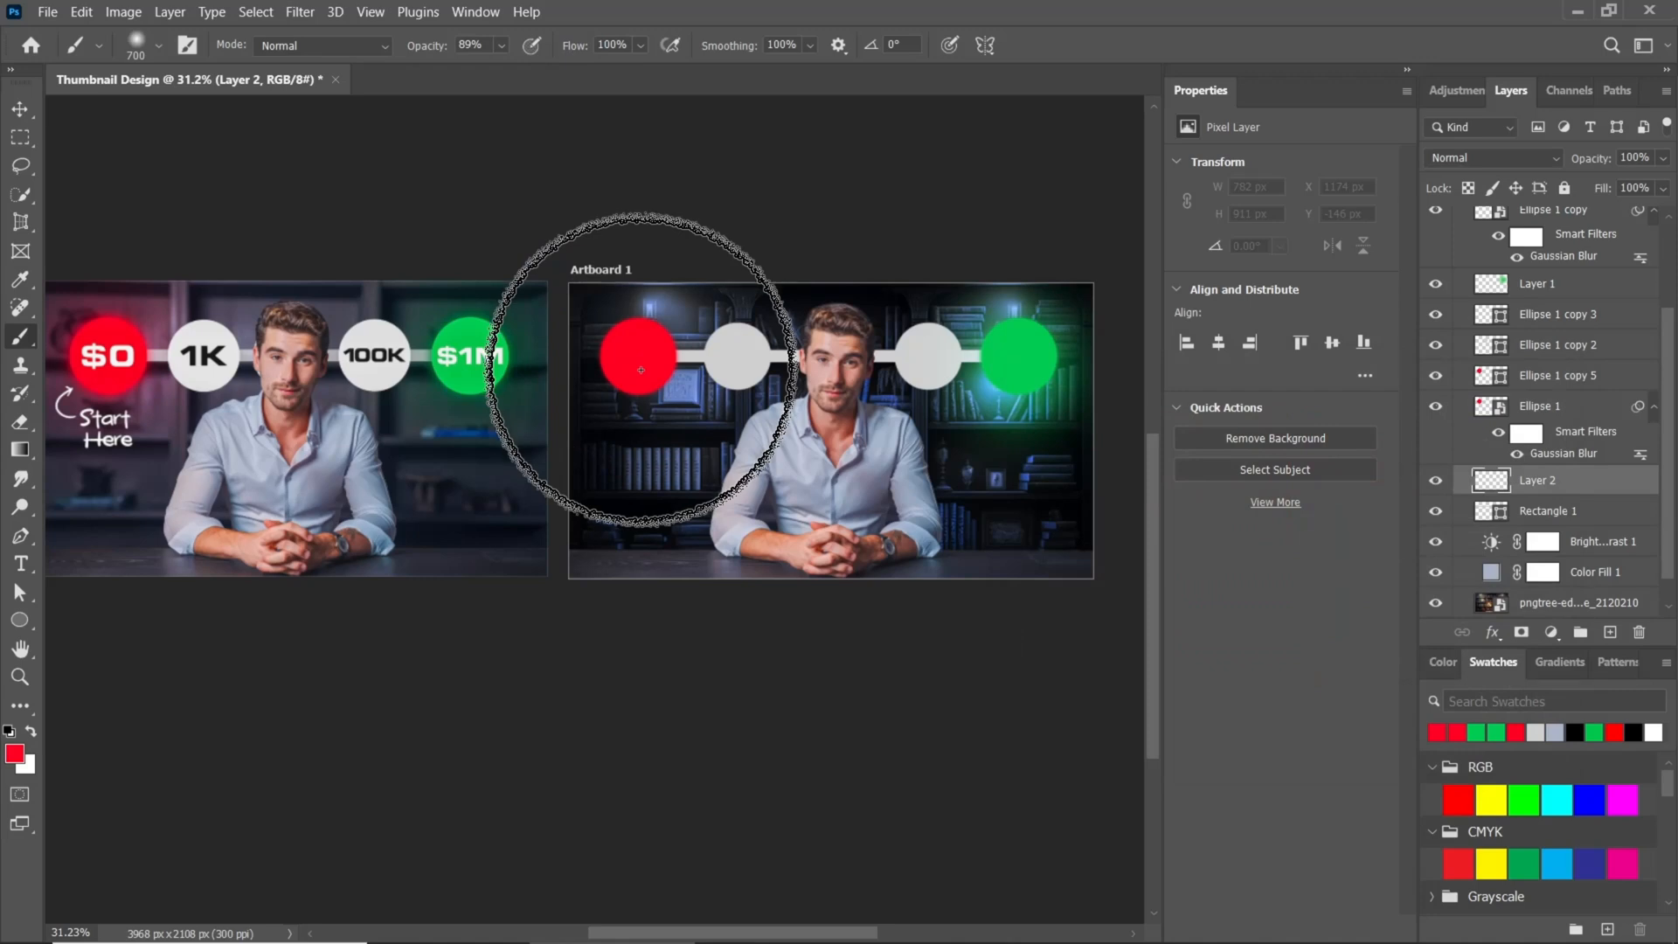
click(640, 369)
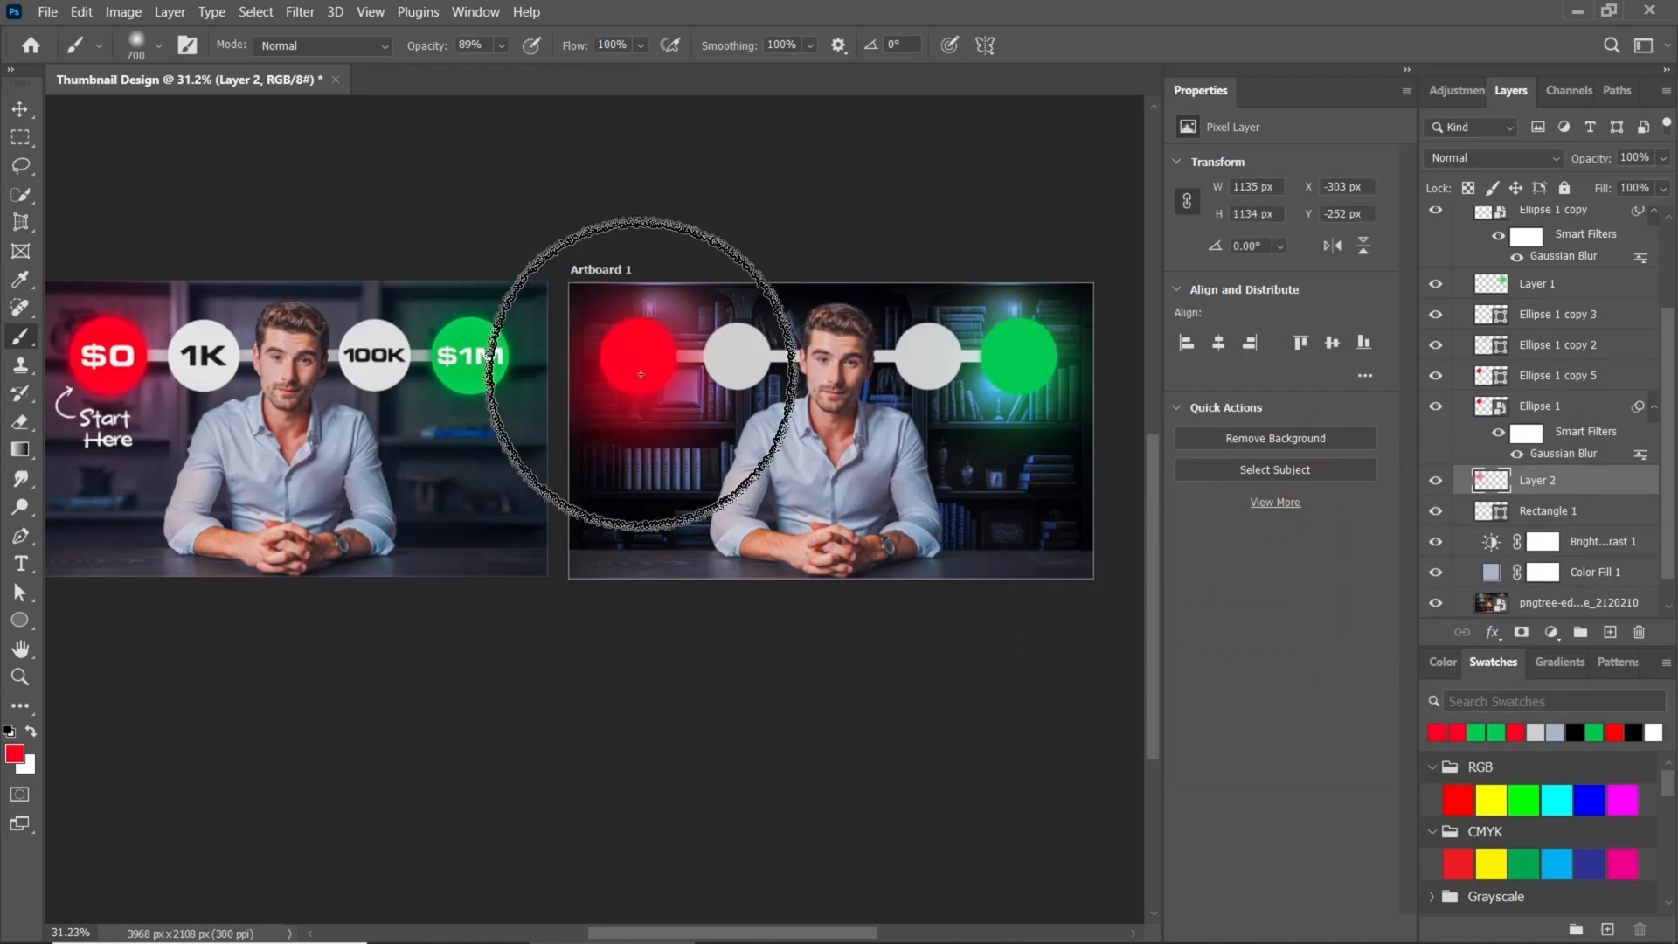
click(640, 368)
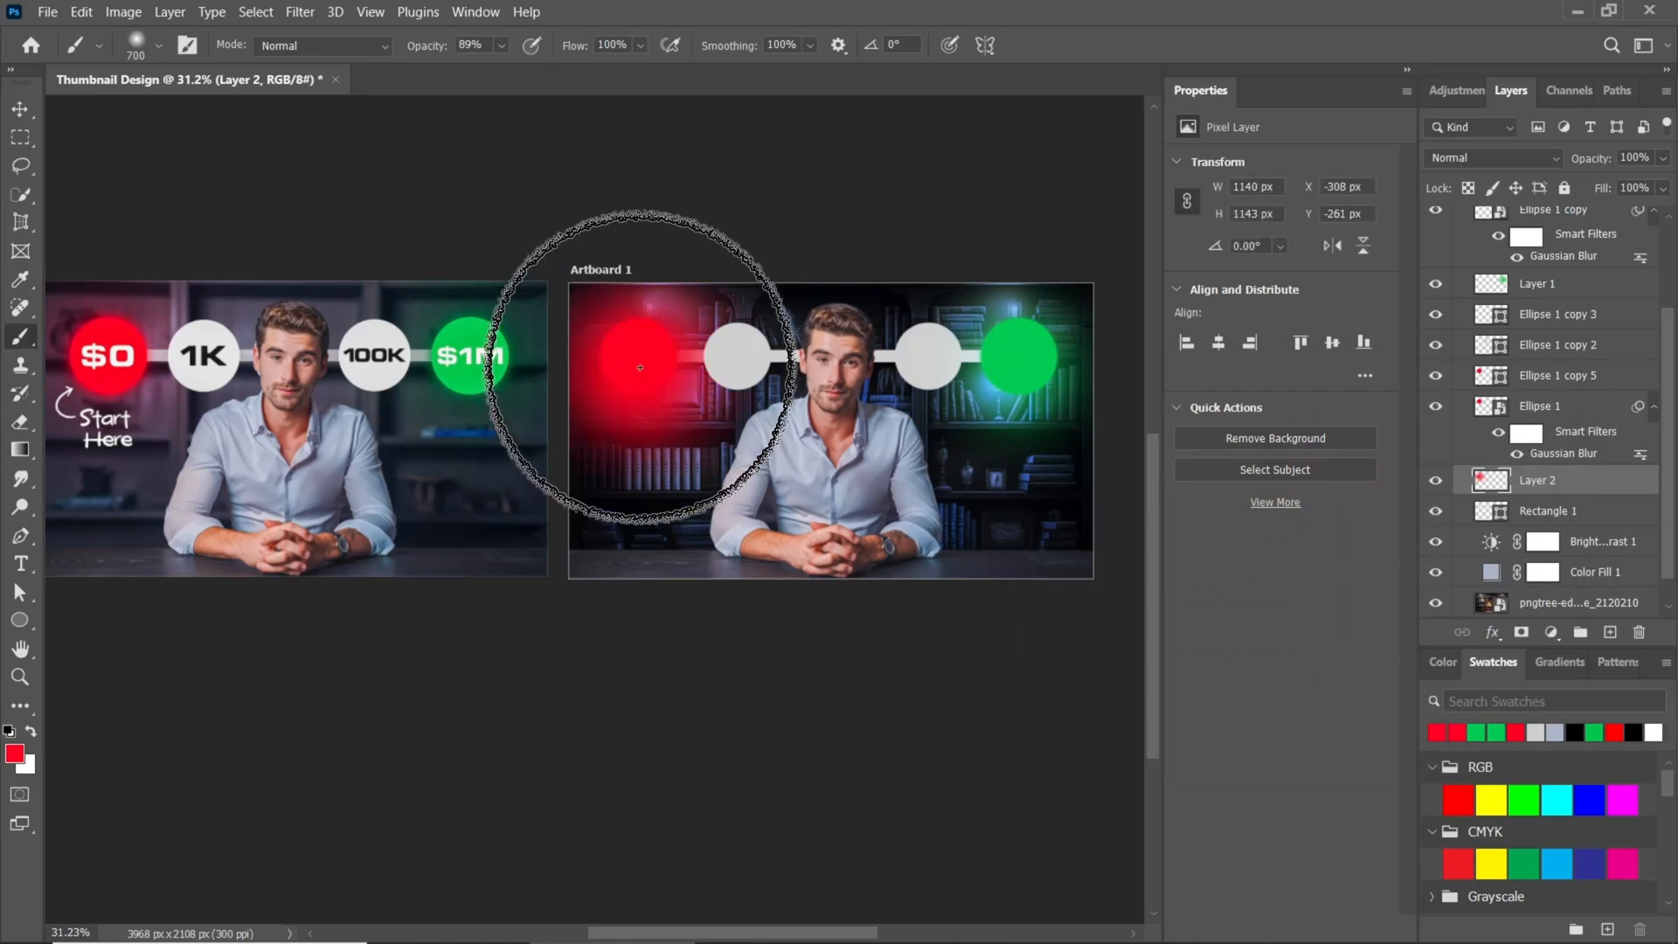
- Set the red glow layer's blend mode to Linear Dodge (Add) and its opacity to 41%
click(1492, 158)
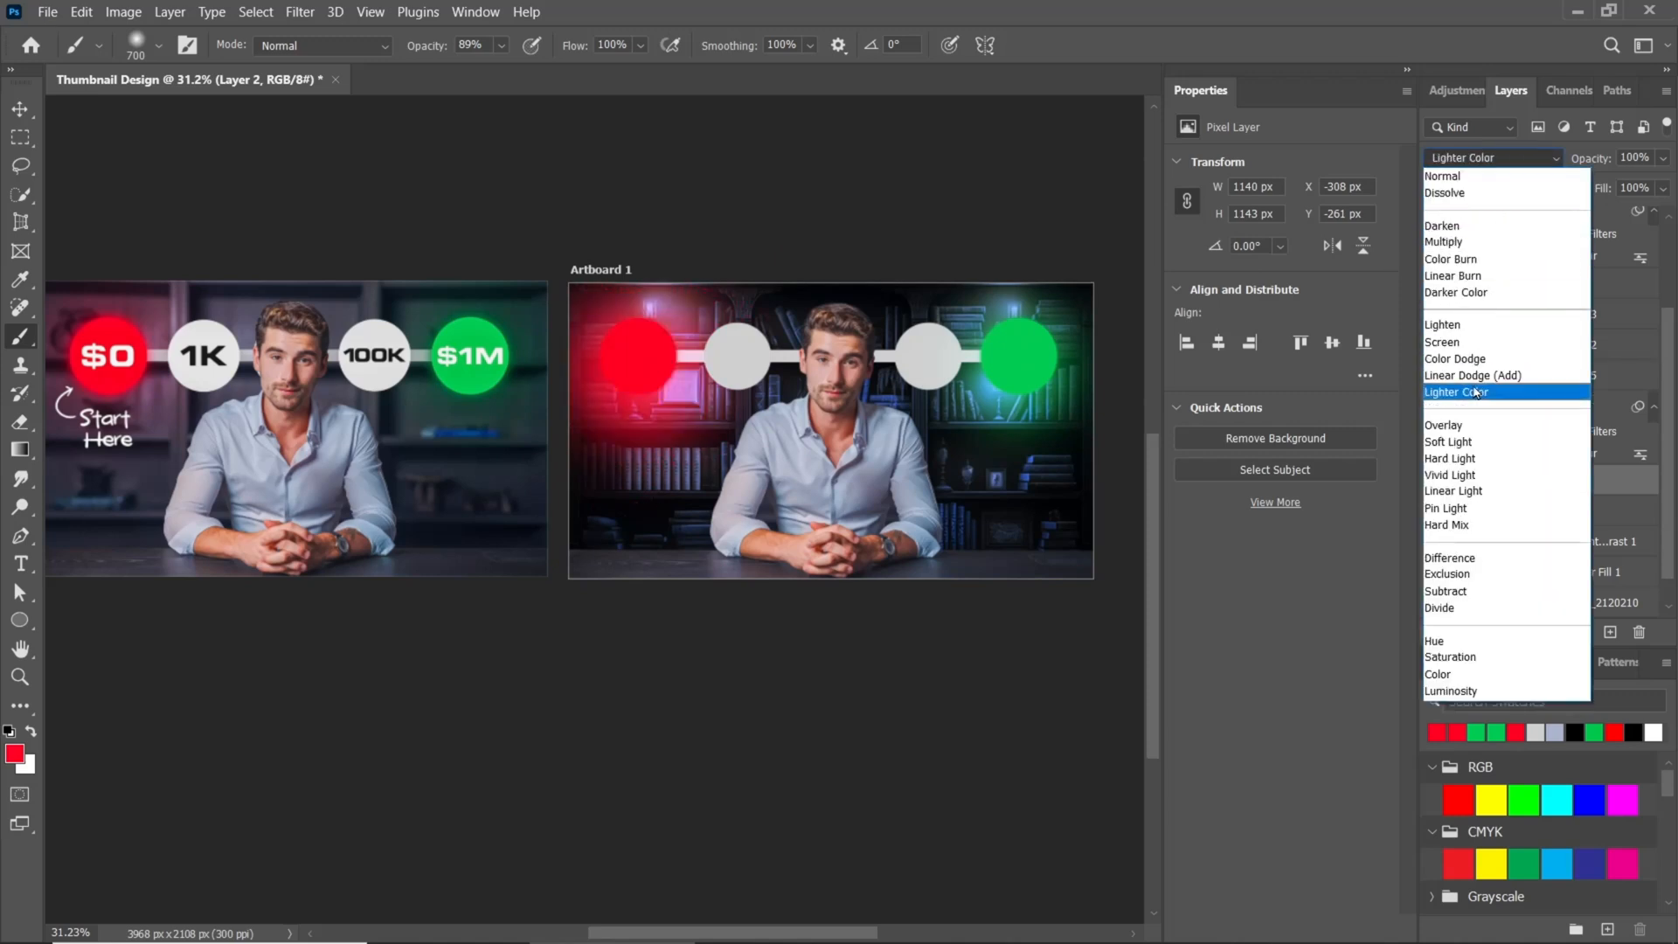
click(1477, 376)
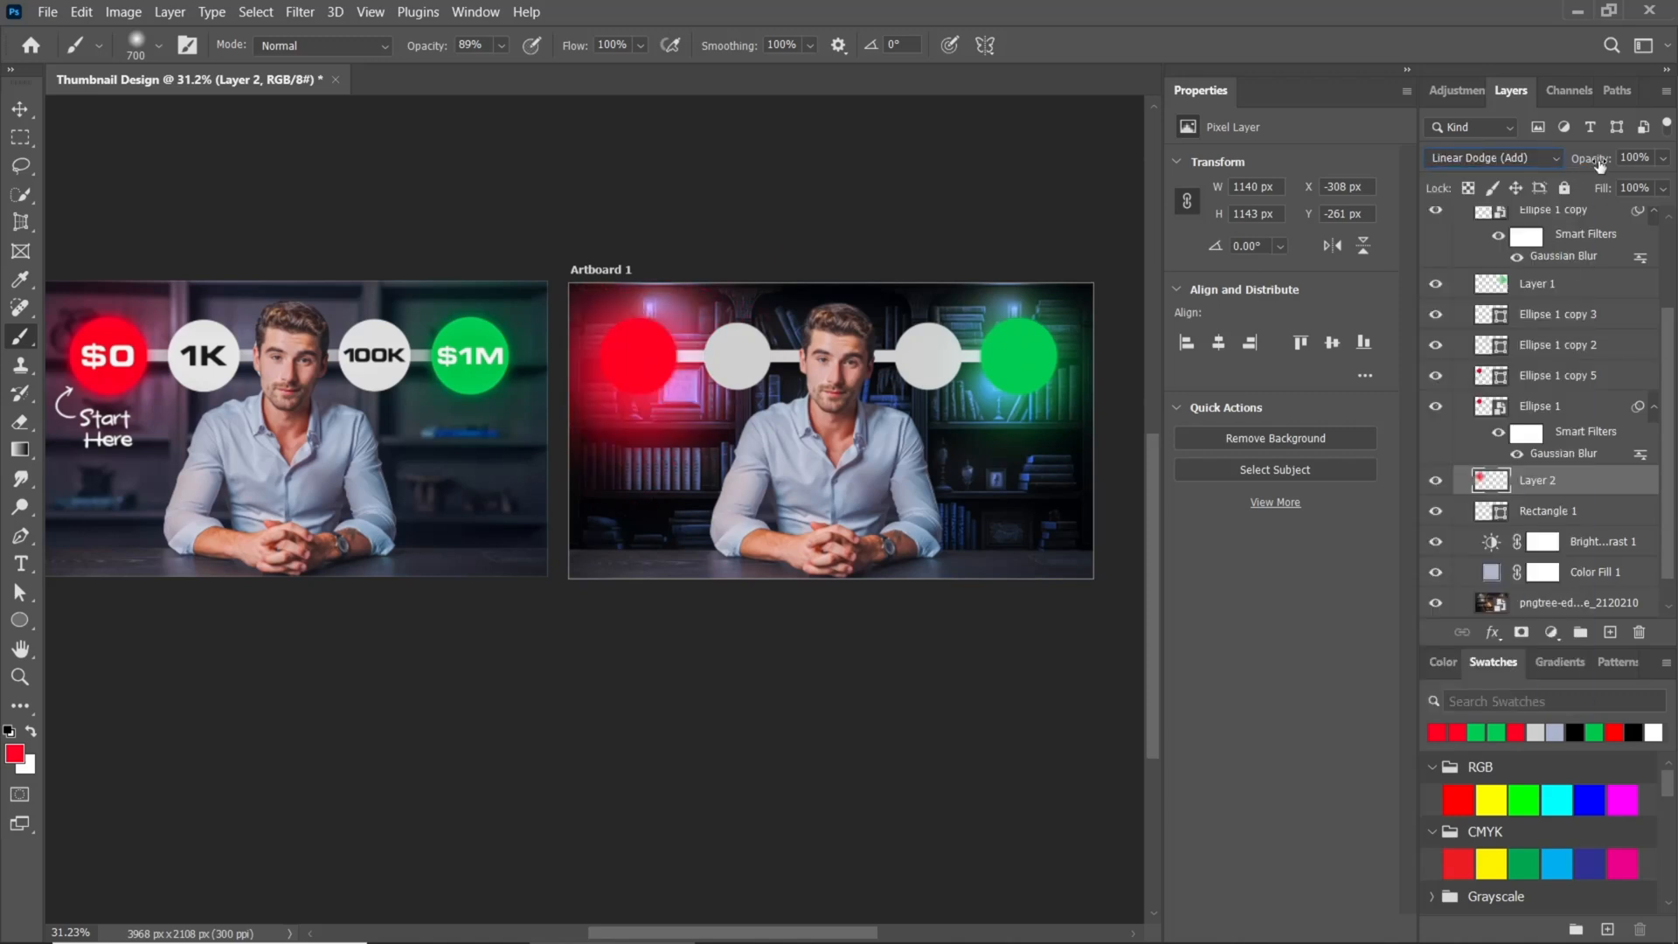
drag(1600, 166, 1556, 182)
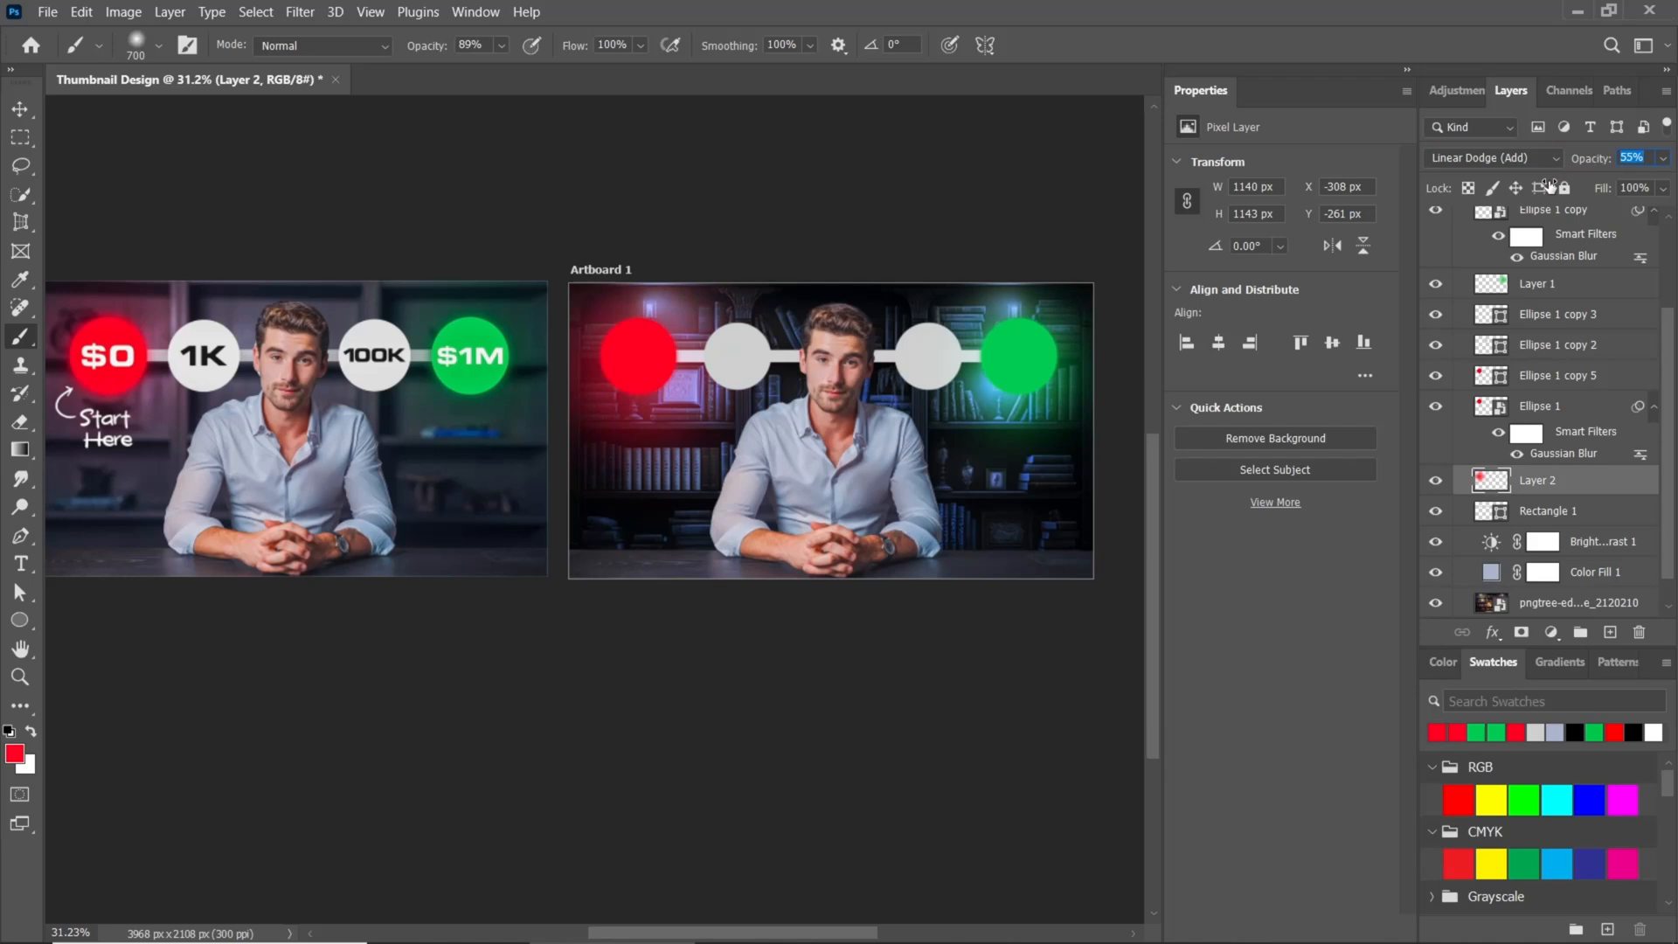
text(60)
drag(1578, 165, 1572, 171)
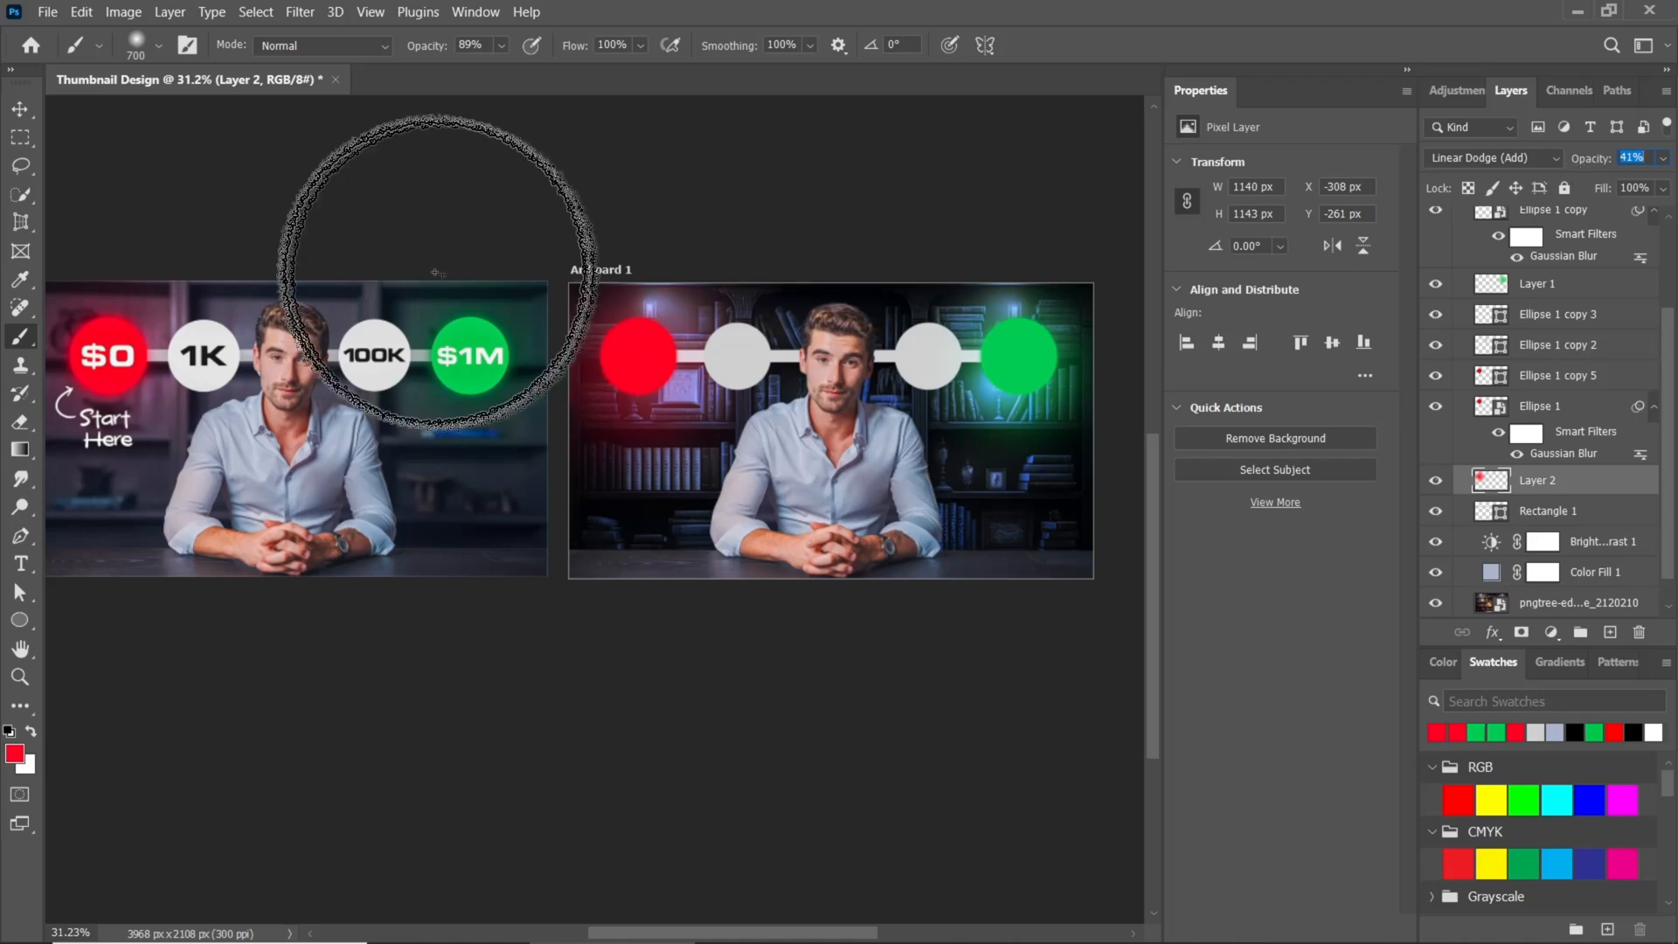
- Apply a Gaussian Blur to the bookshelf background image, lowering the radius slightly from the preset value
key(v)
scroll(797, 430, down, 1)
drag(877, 421, 811, 460)
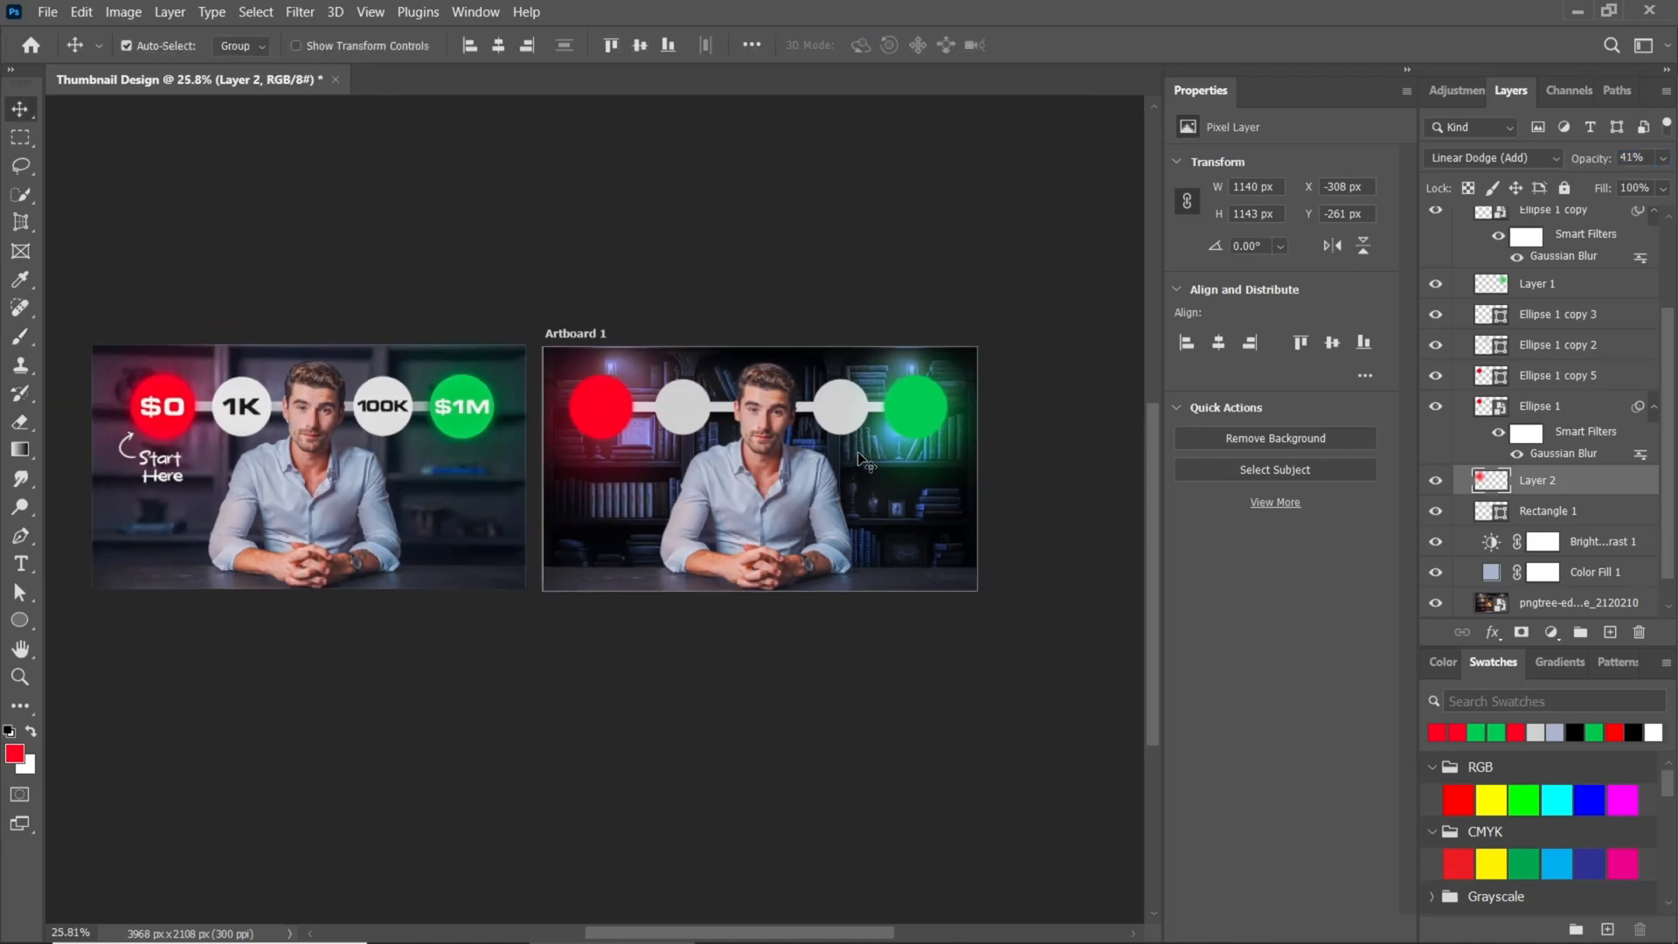
click(902, 557)
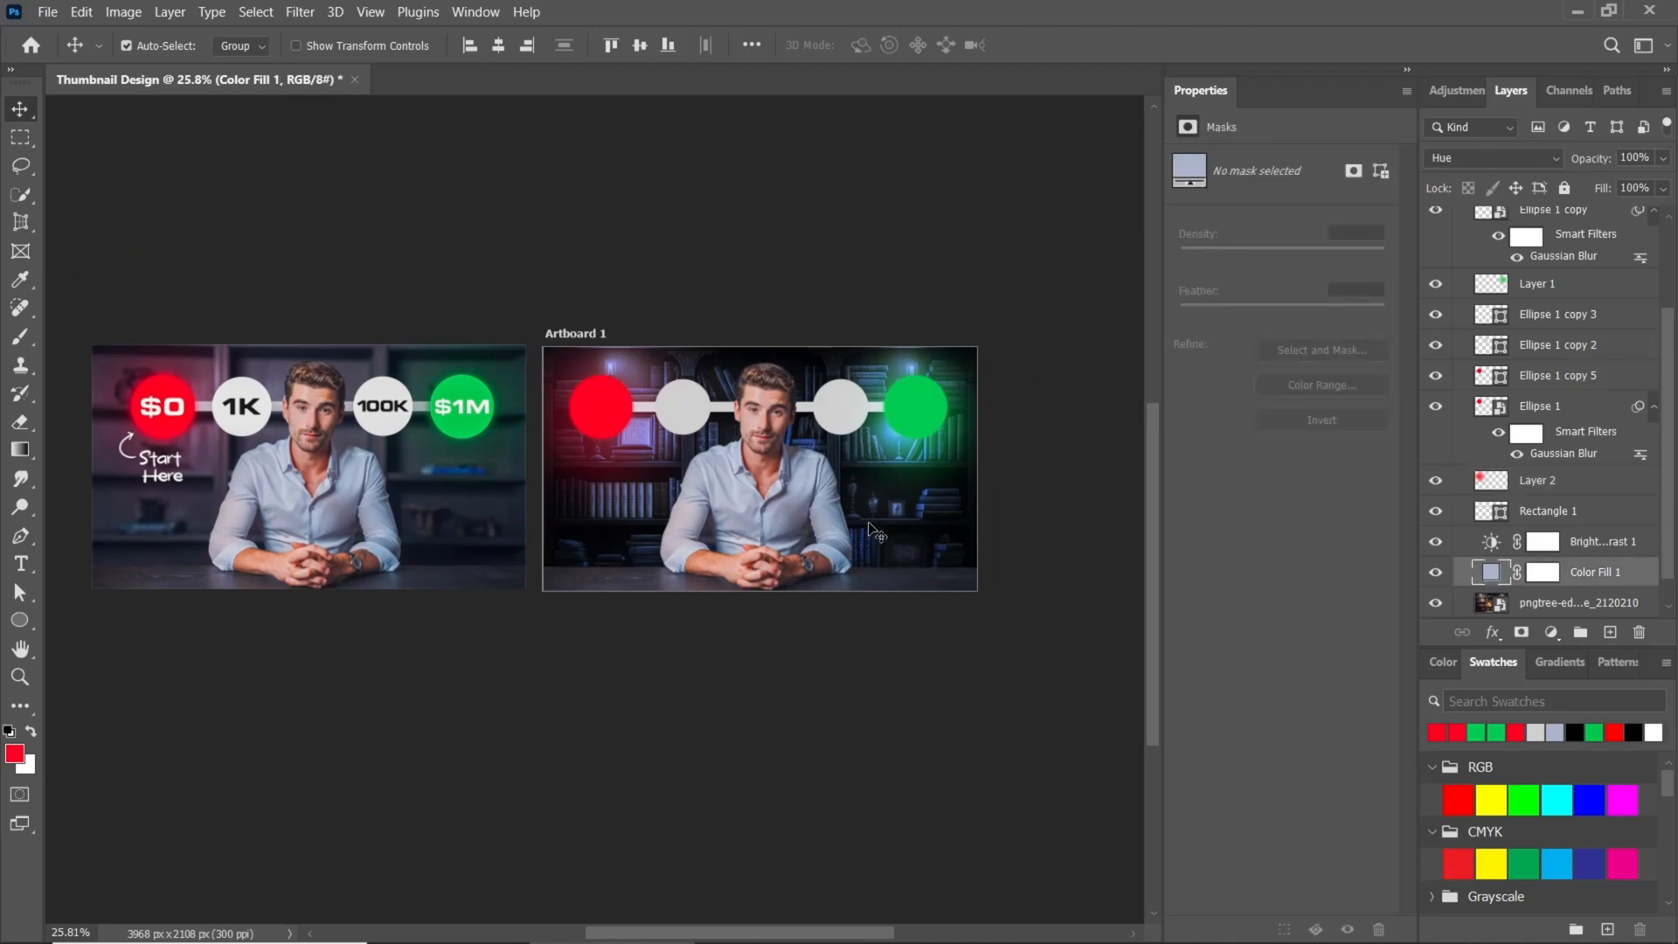
scroll(1539, 559, down, 1)
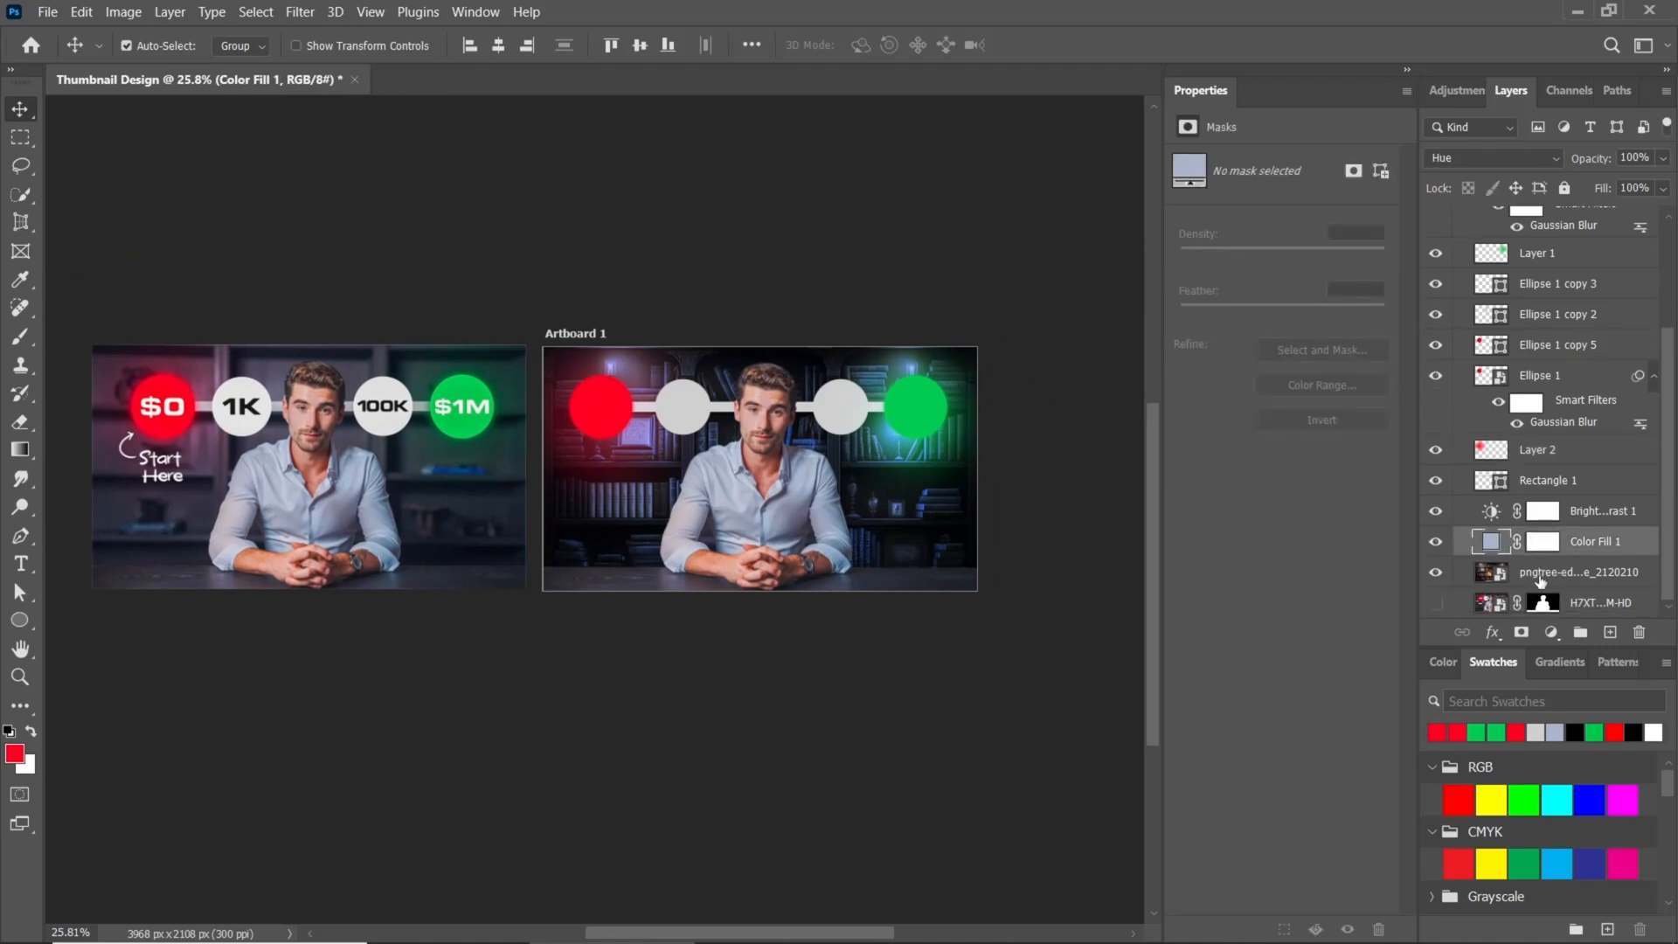
click(1541, 577)
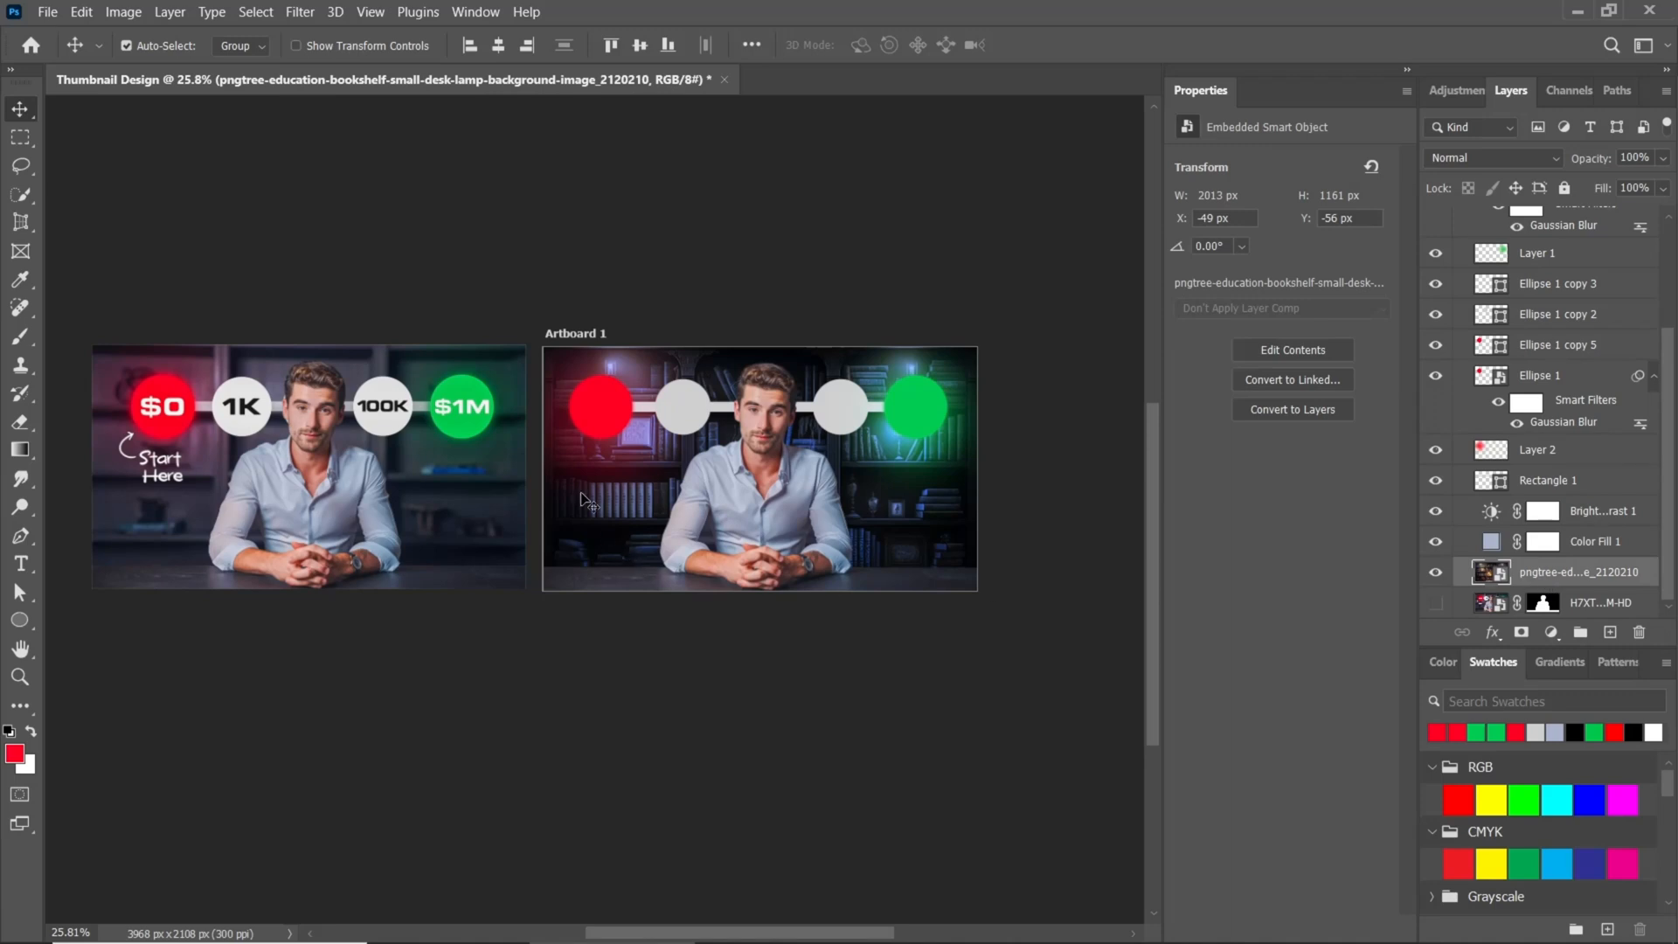
click(299, 11)
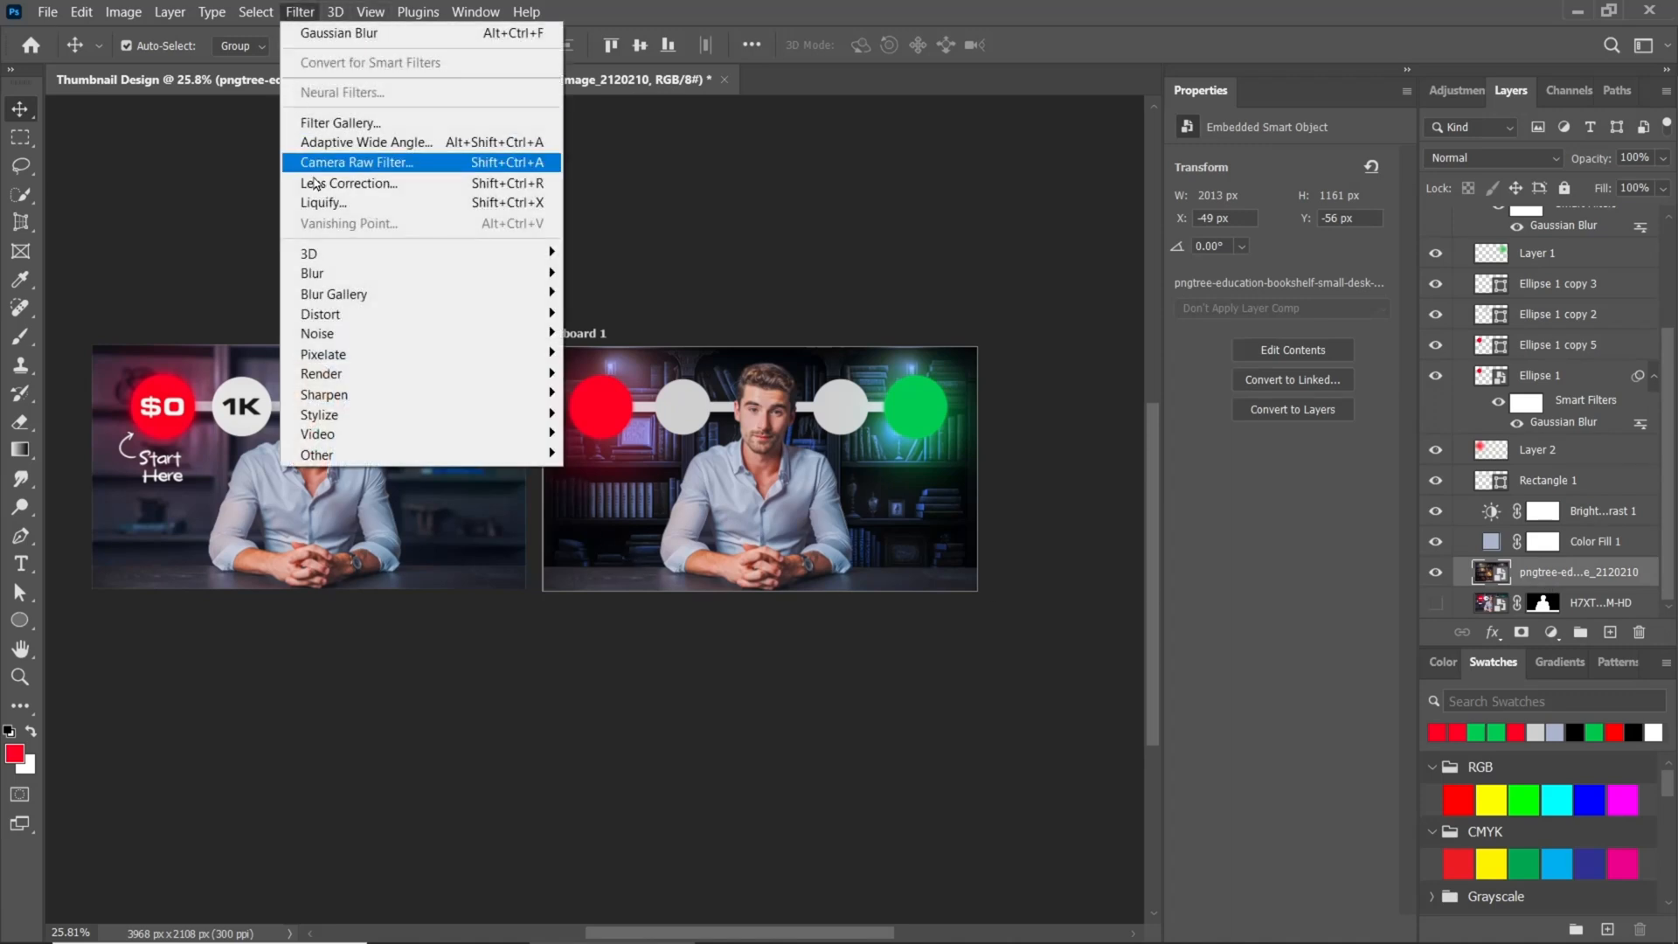
mouse_move(324, 274)
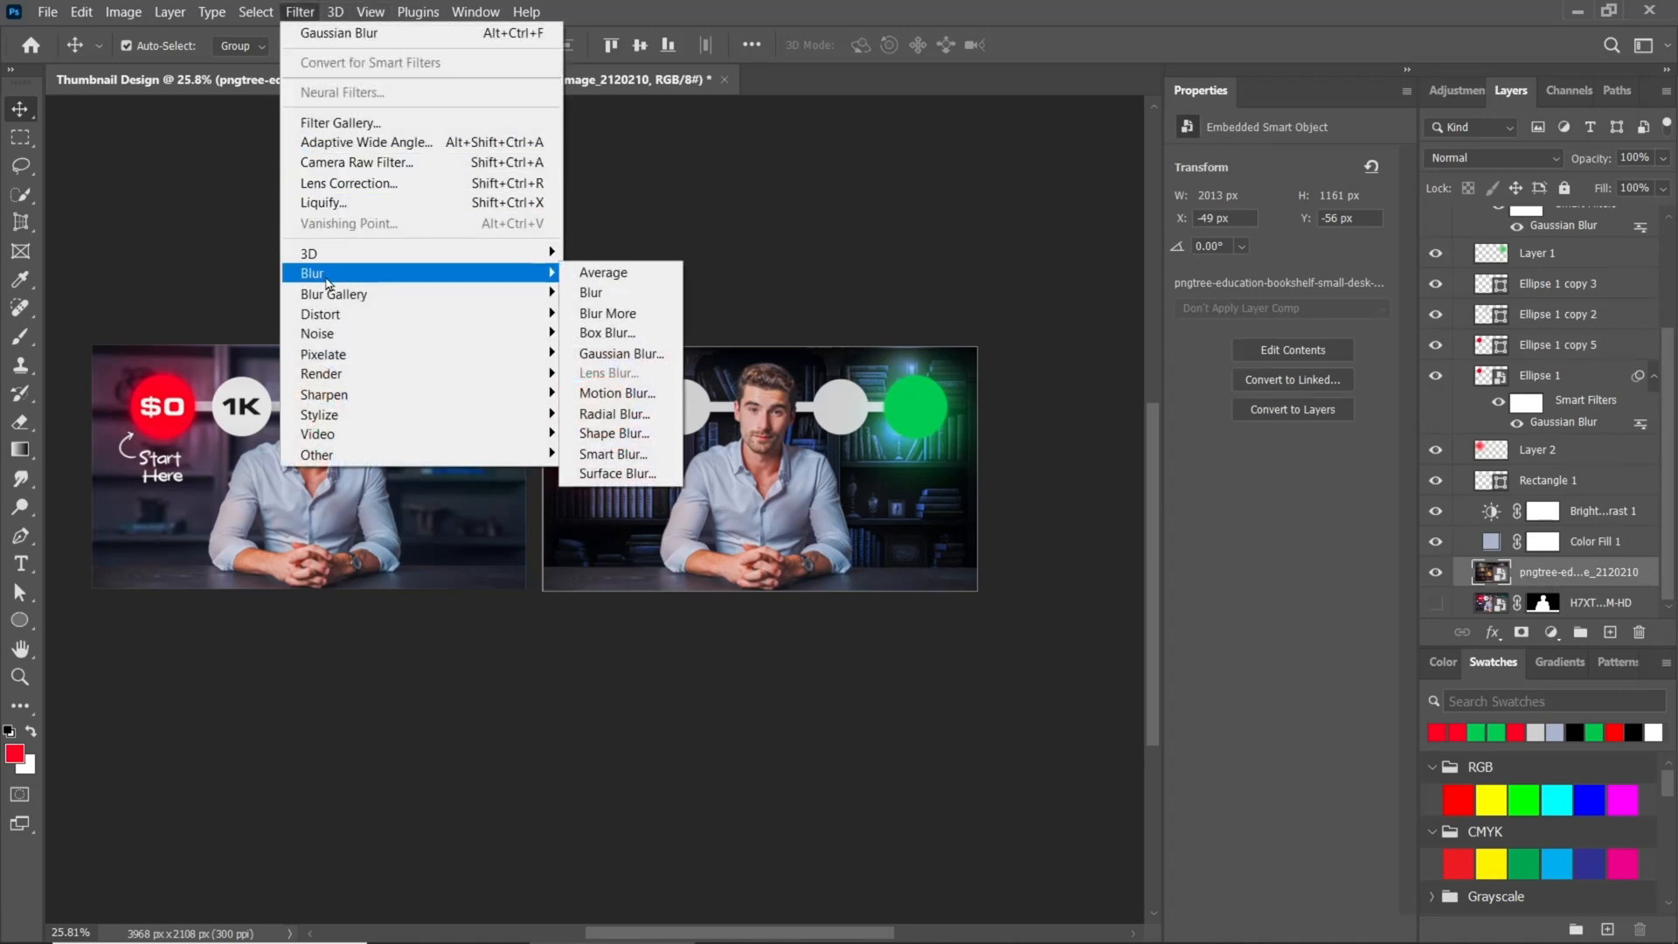
click(621, 353)
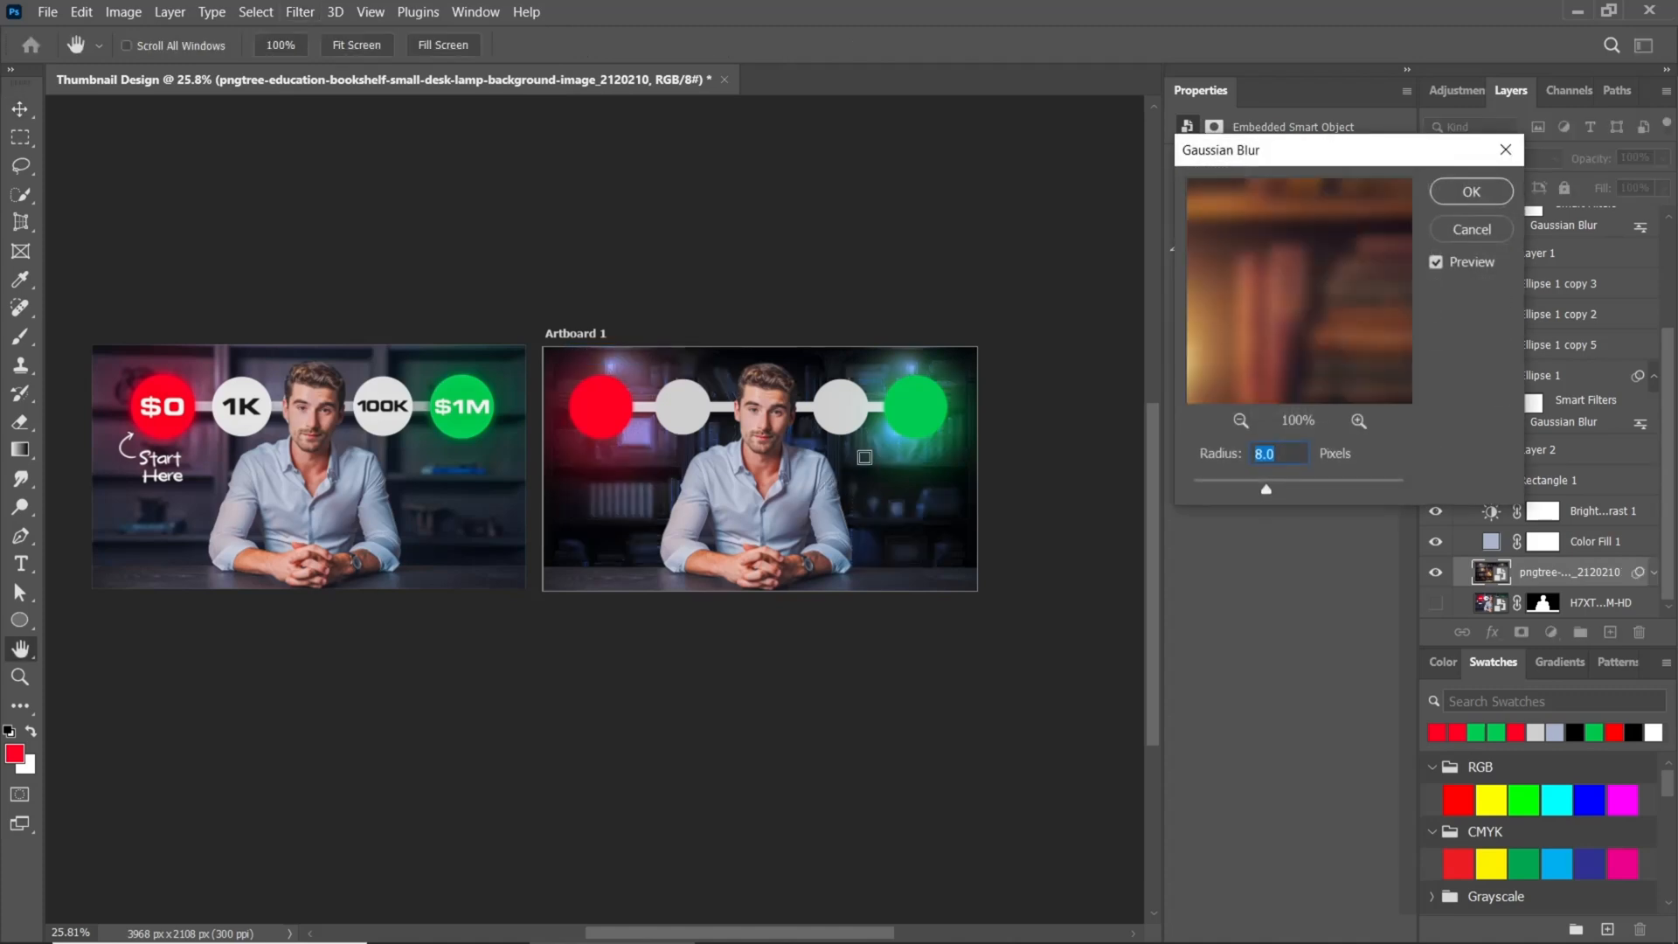
drag(1266, 494, 1254, 496)
click(1471, 191)
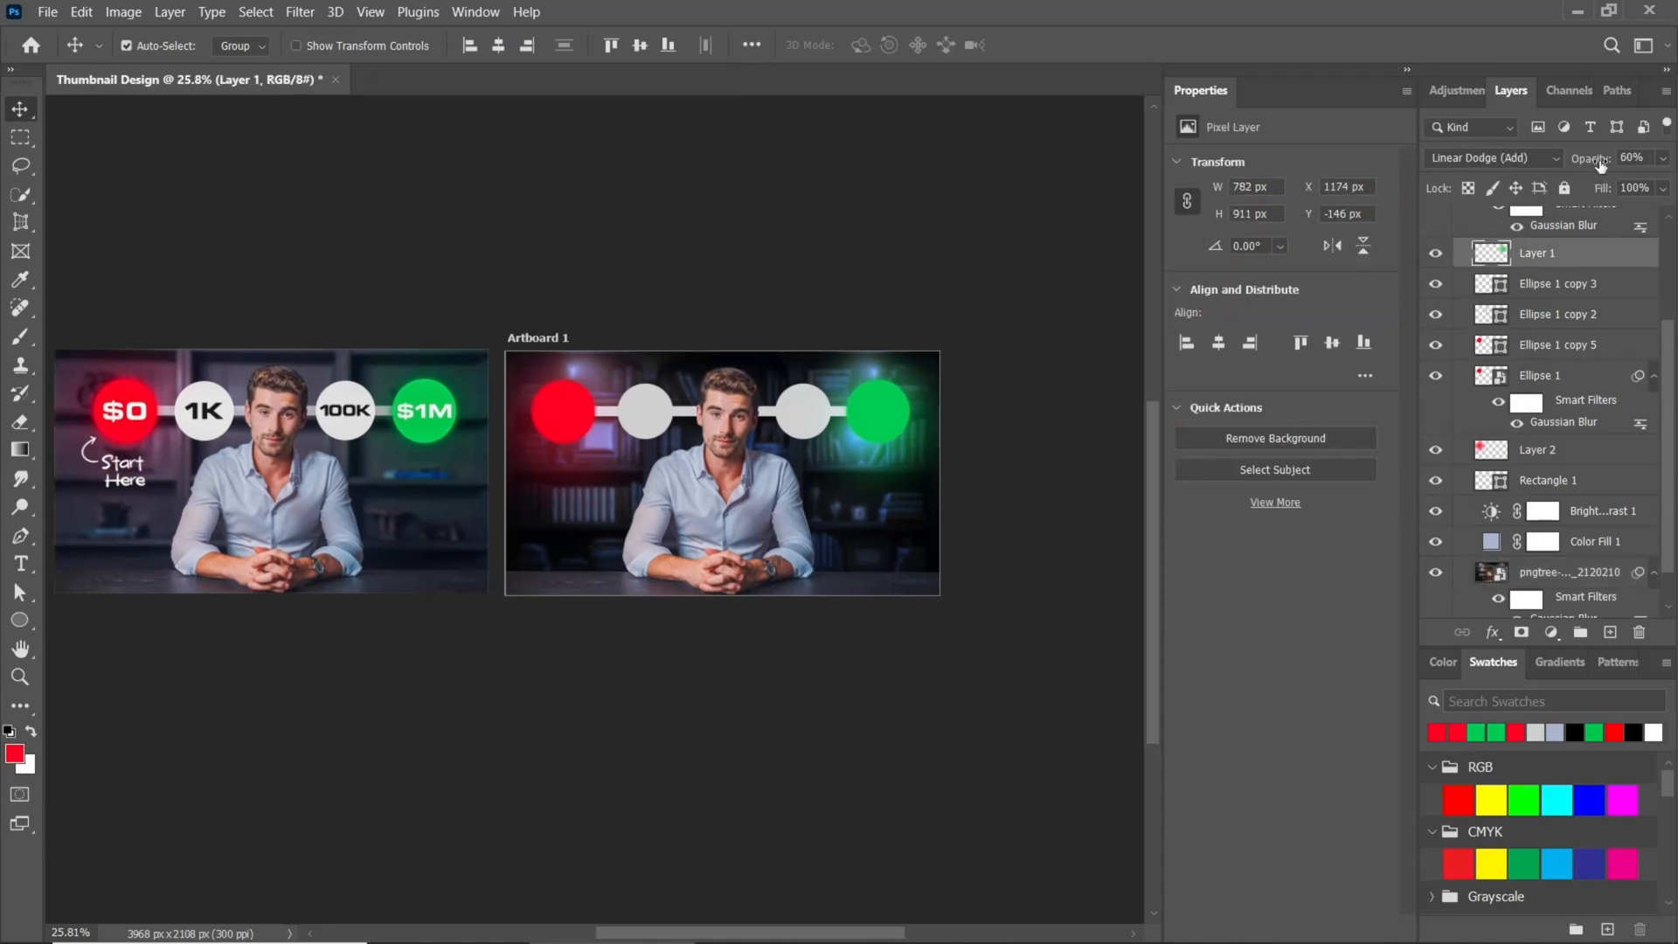
- Set the green glow layer's opacity to 45%
drag(1600, 165, 1587, 172)
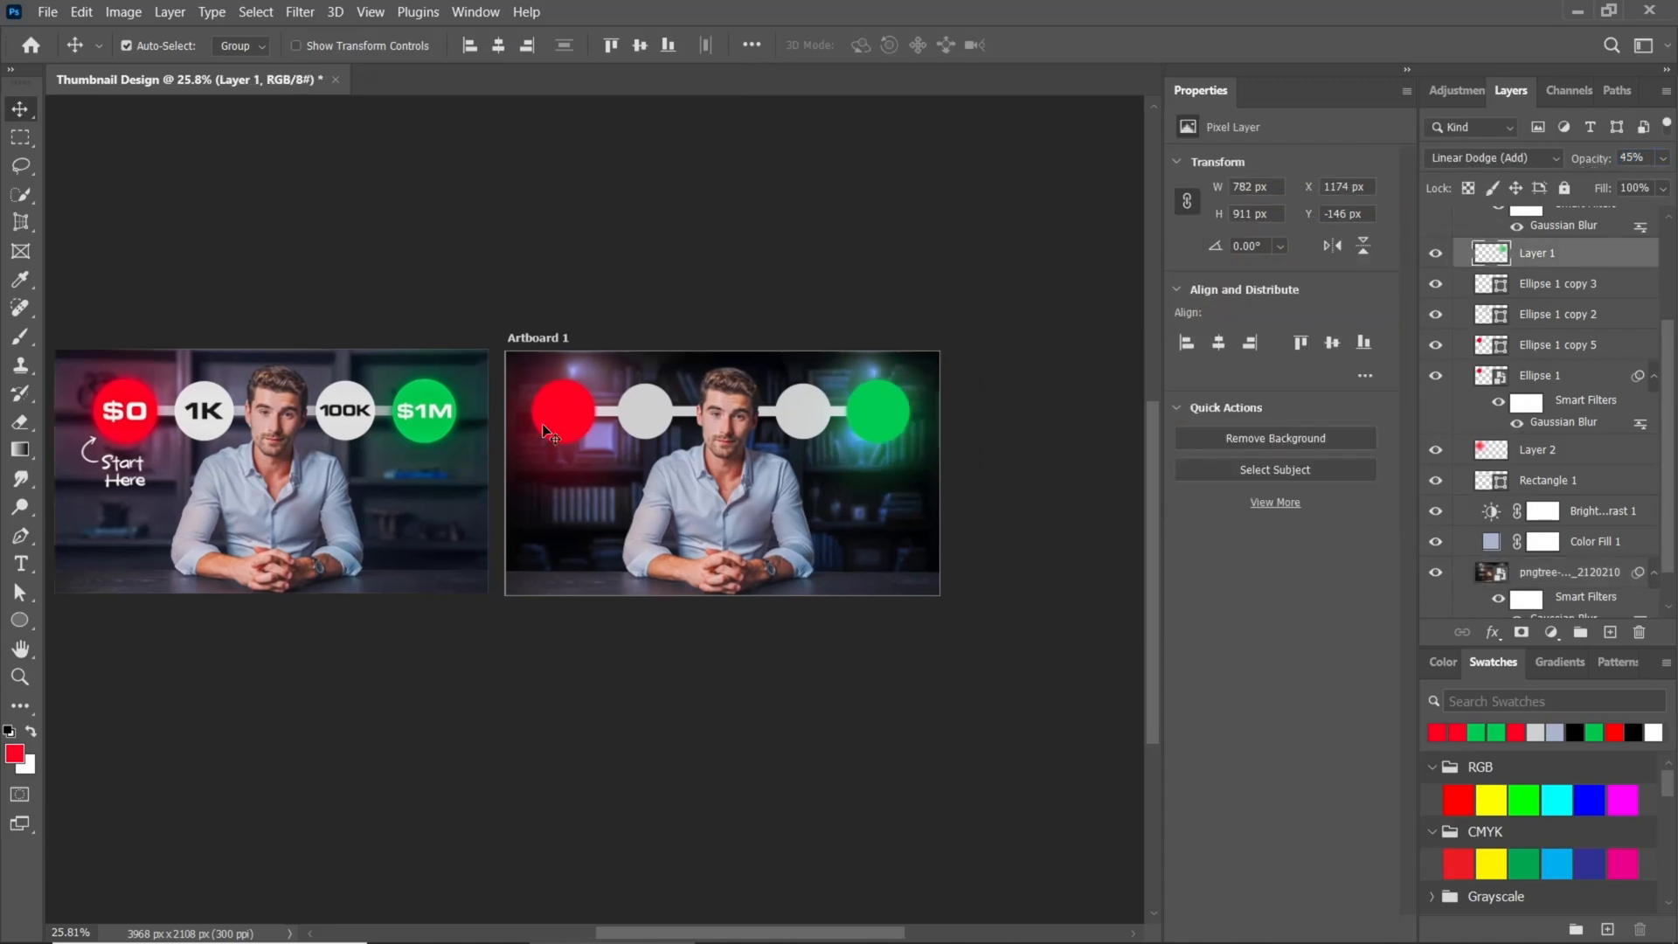
- Start a new text layer above the green circle's layer and set its font to Helvetica
scroll(617, 404, up, 2)
scroll(617, 404, down, 2)
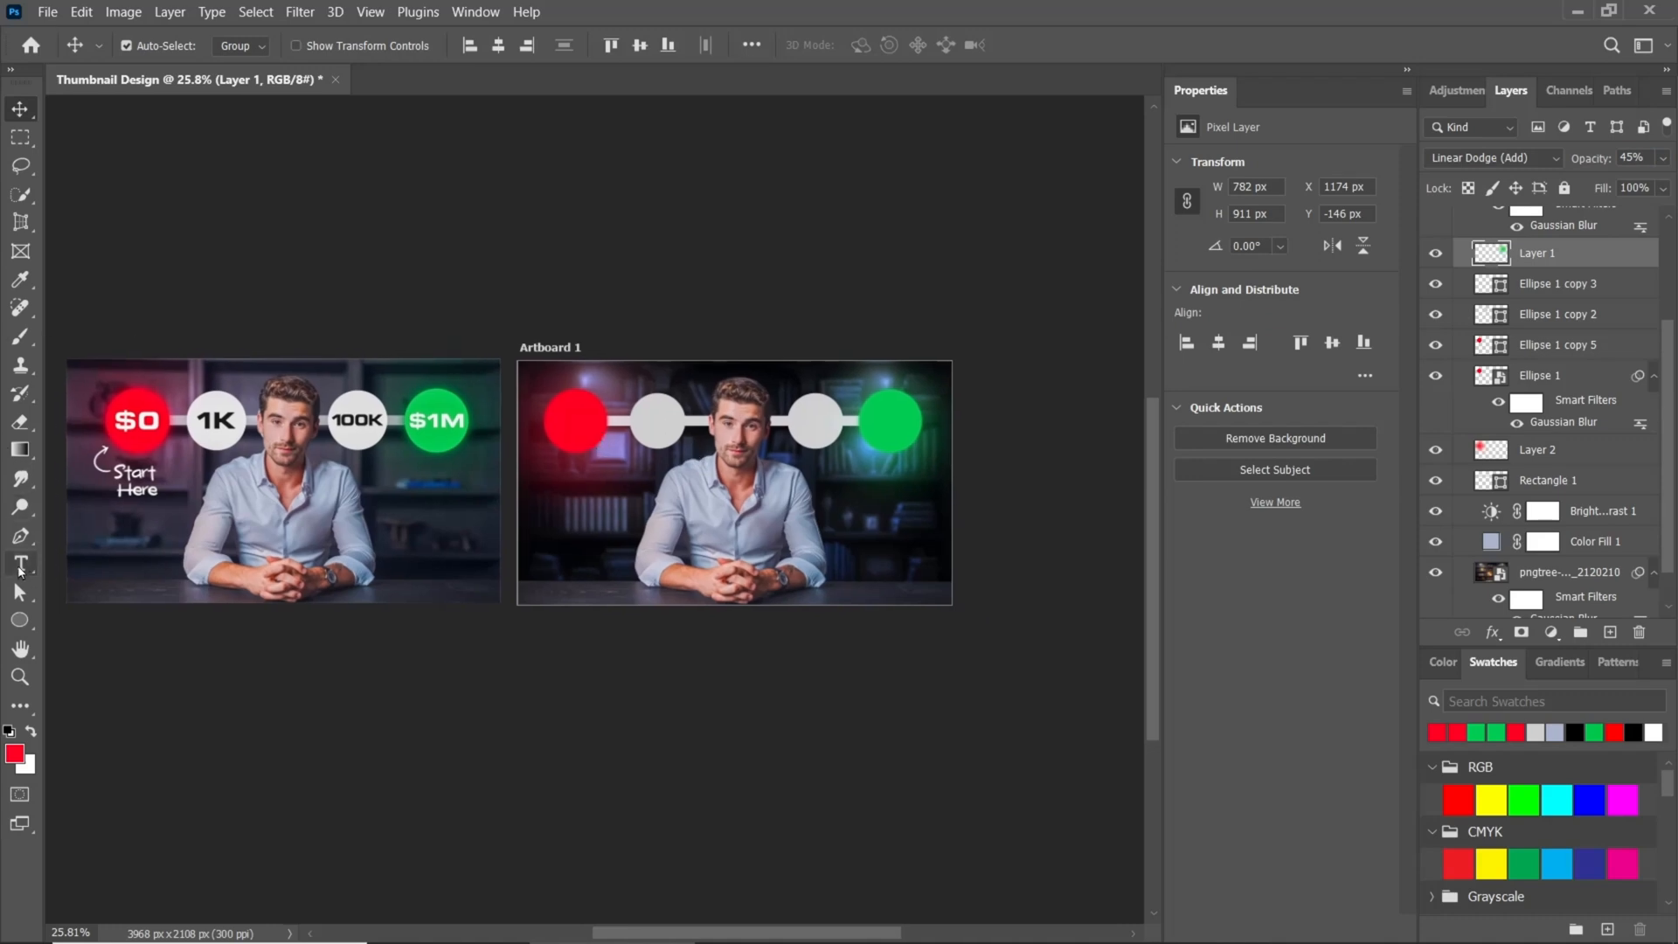
click(21, 566)
scroll(1552, 256, up, 2)
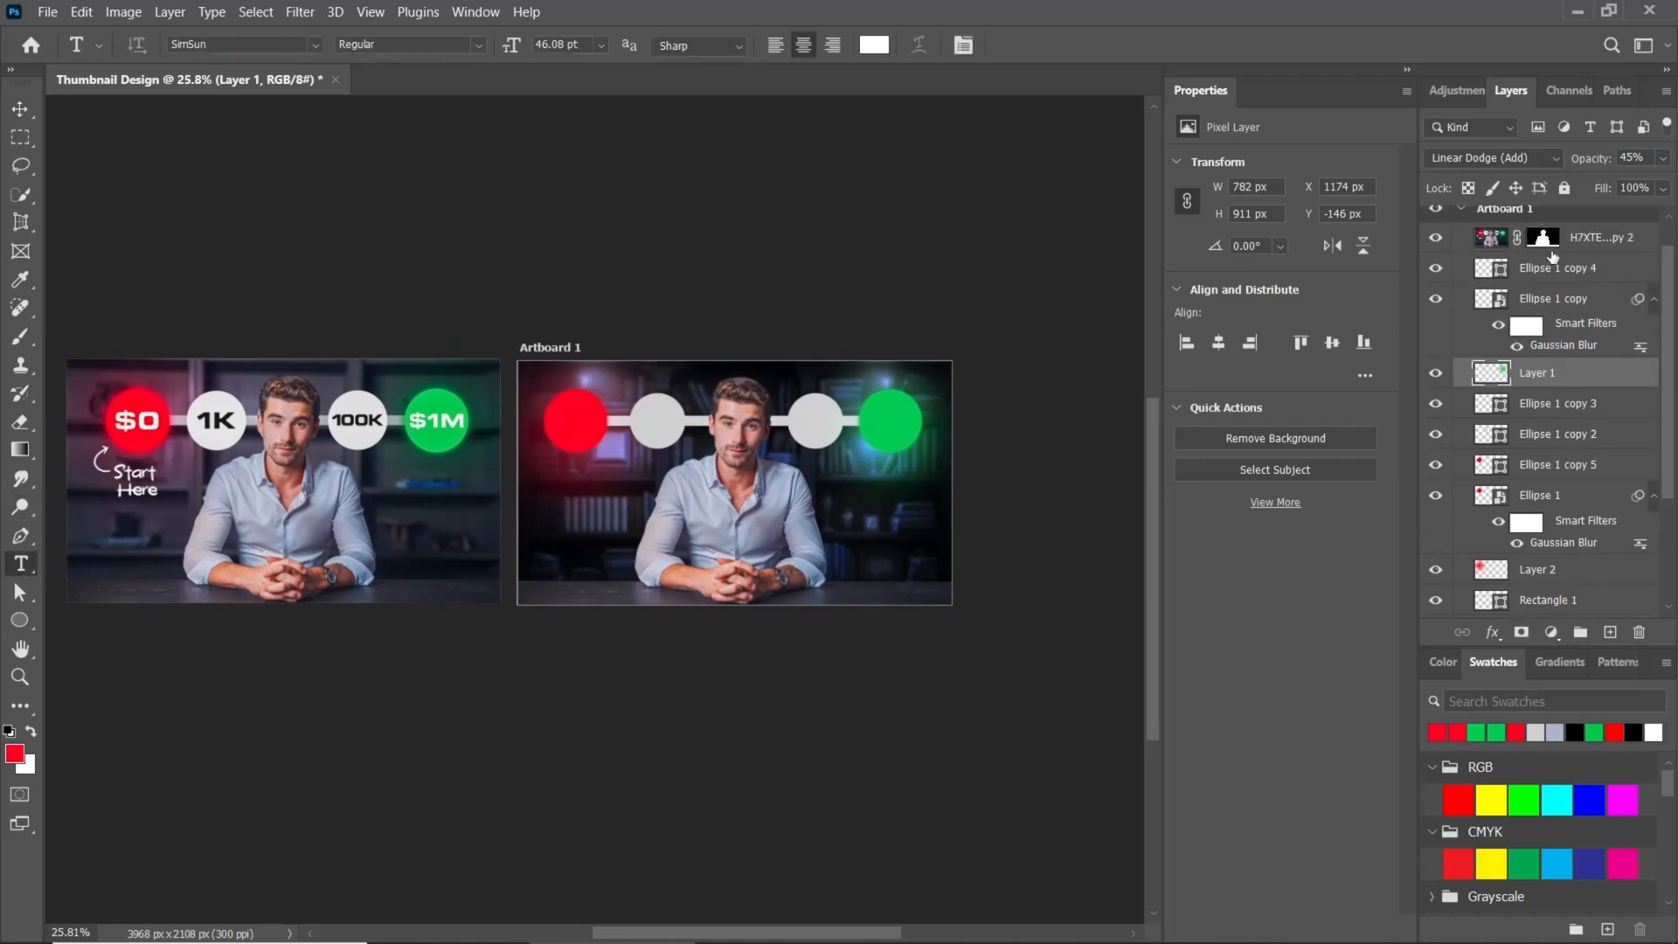
scroll(1553, 256, up, 1)
click(1583, 305)
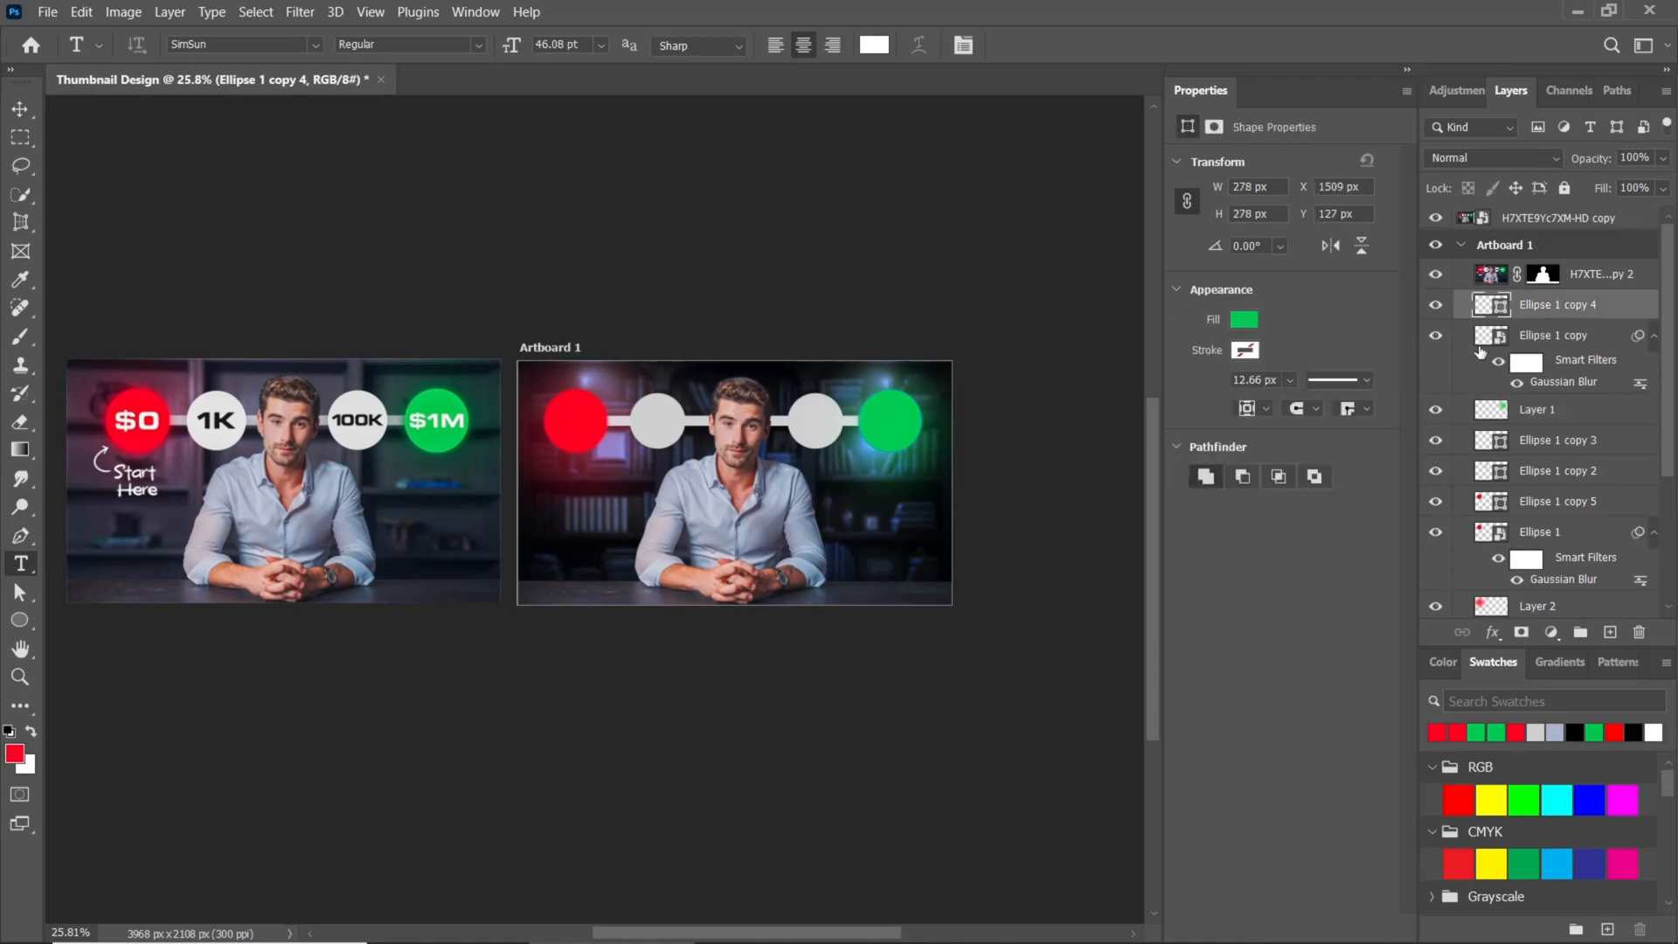
click(588, 481)
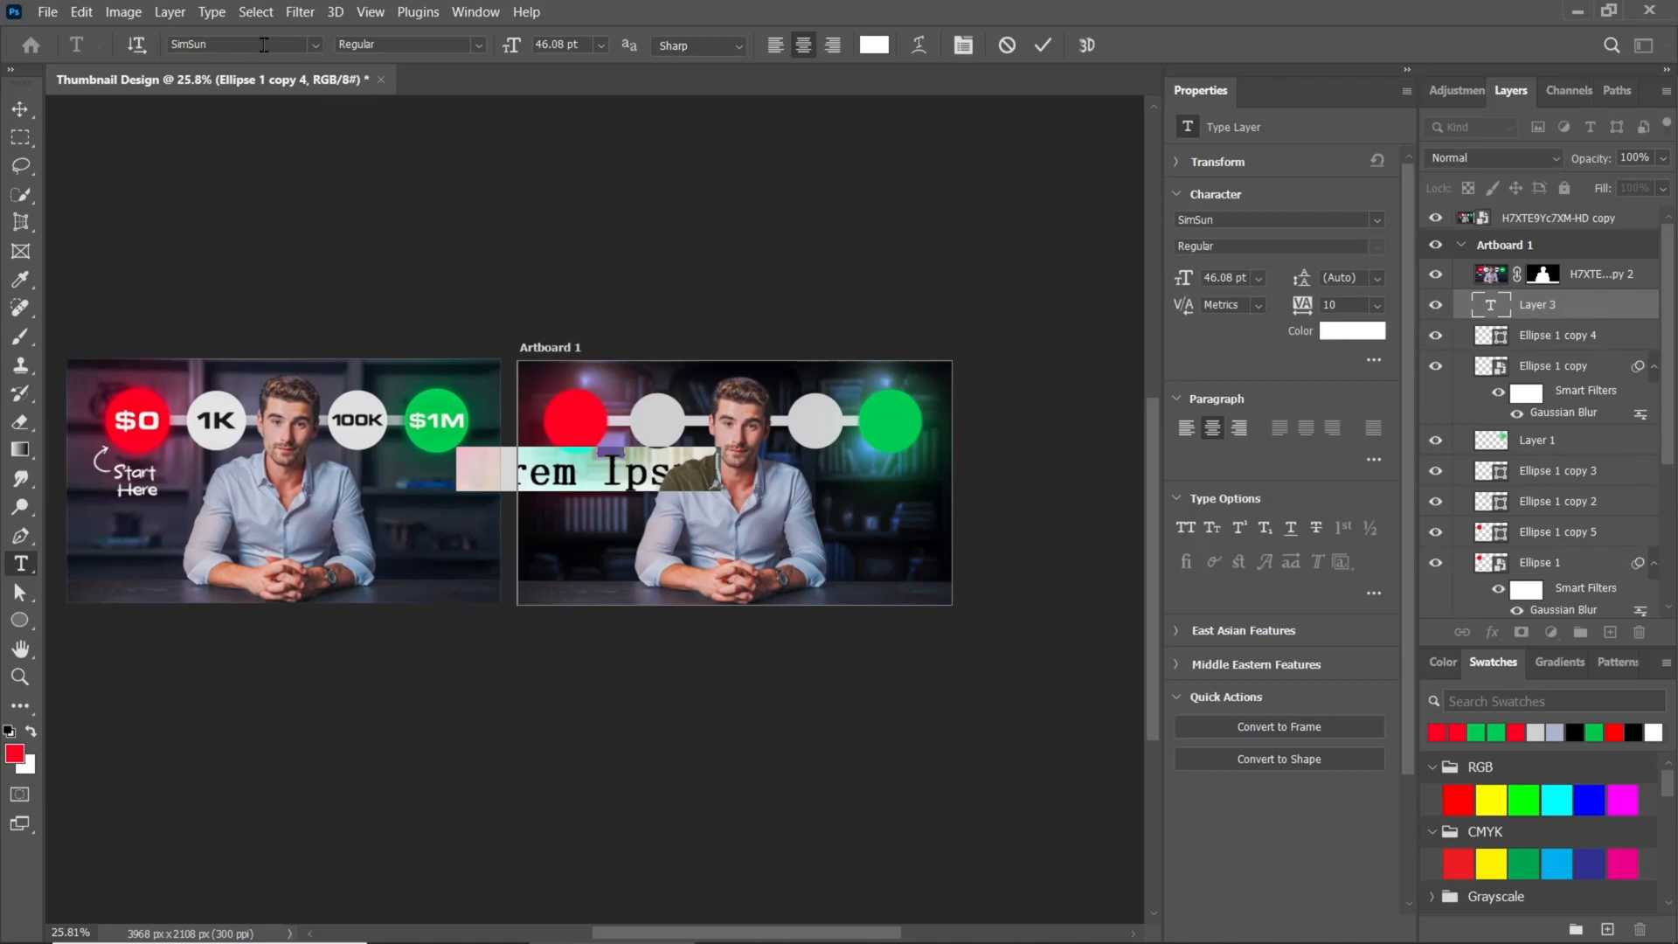
click(316, 46)
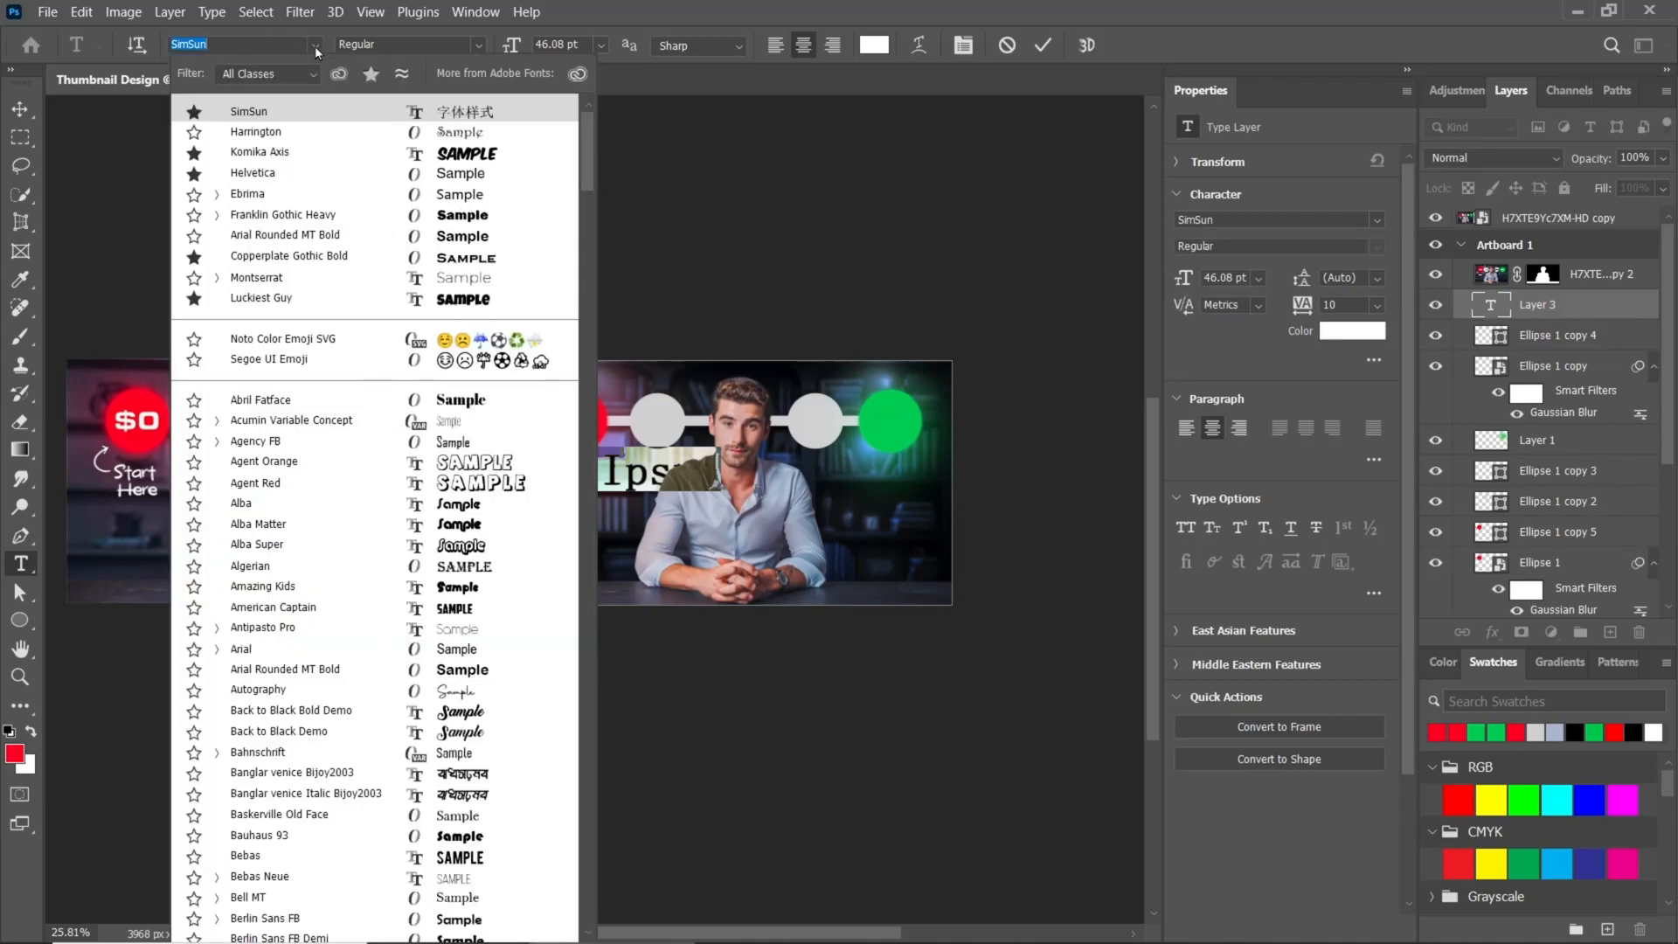
click(369, 81)
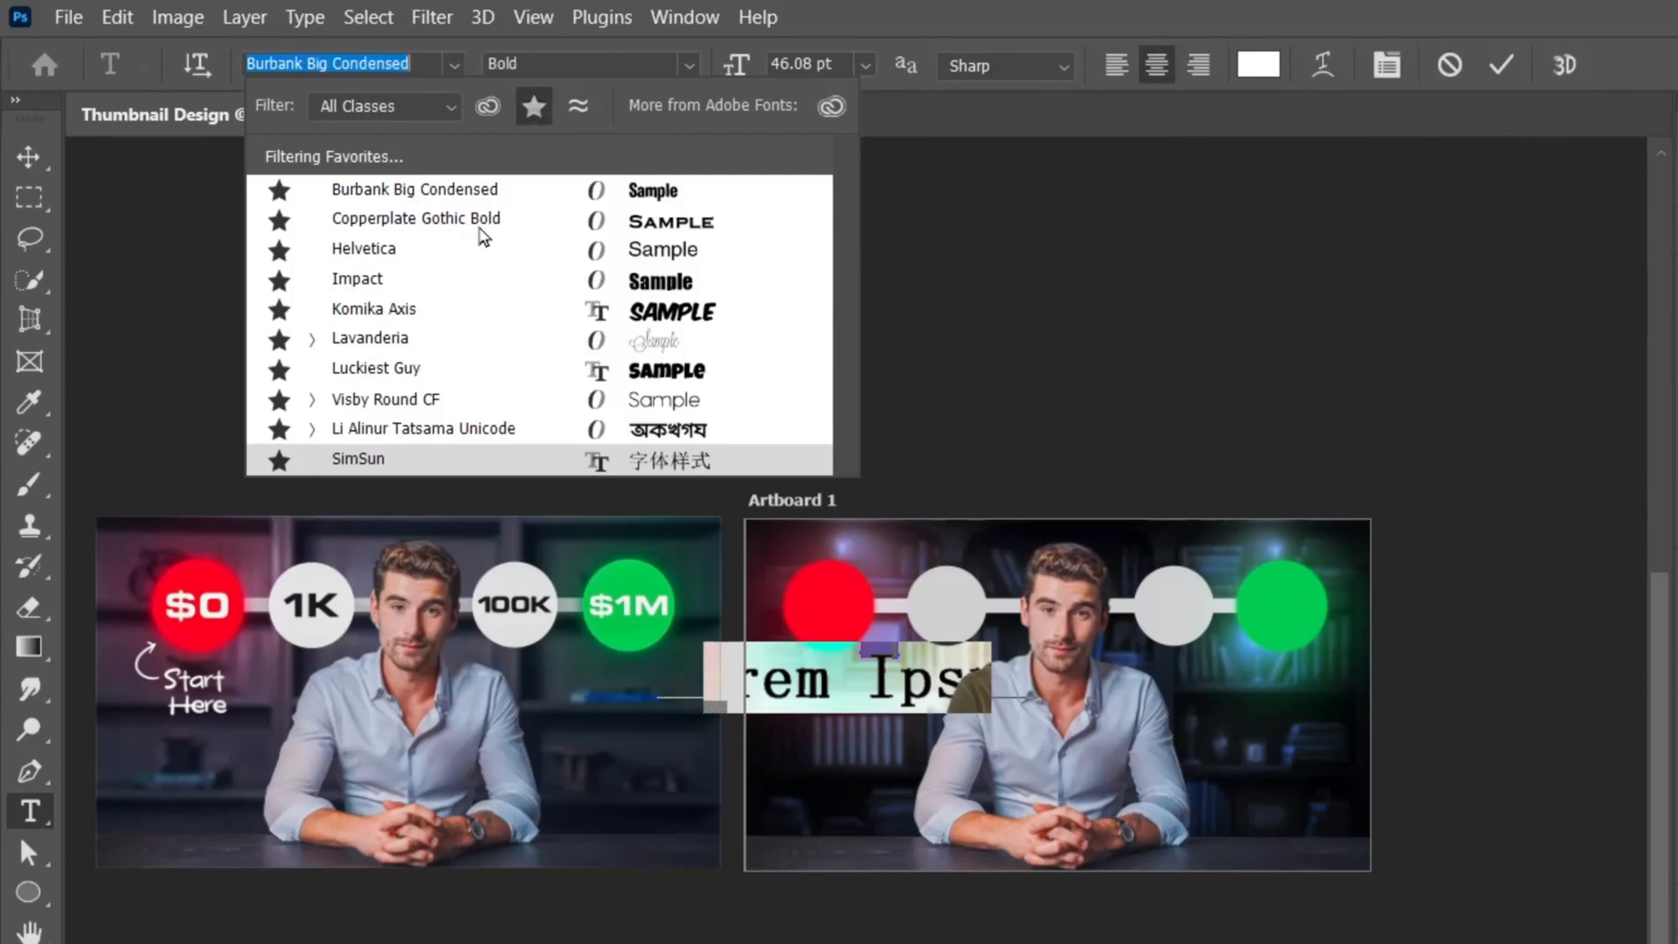
click(444, 264)
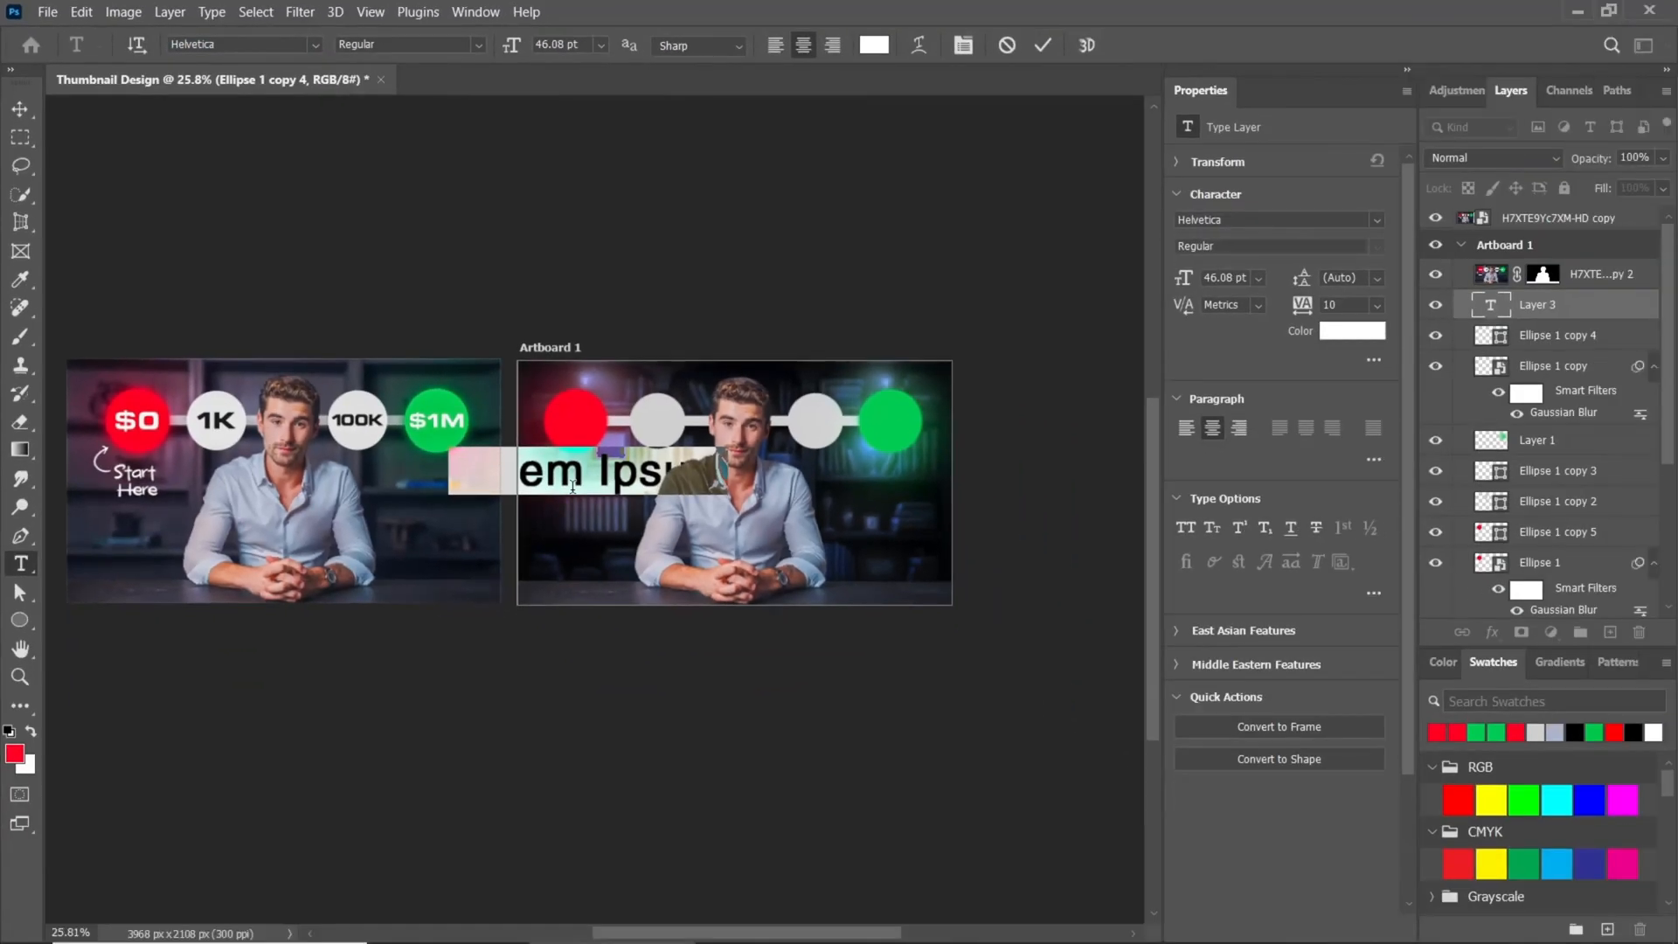
- Enter "$0" as the text and move it onto the red circle
text($)
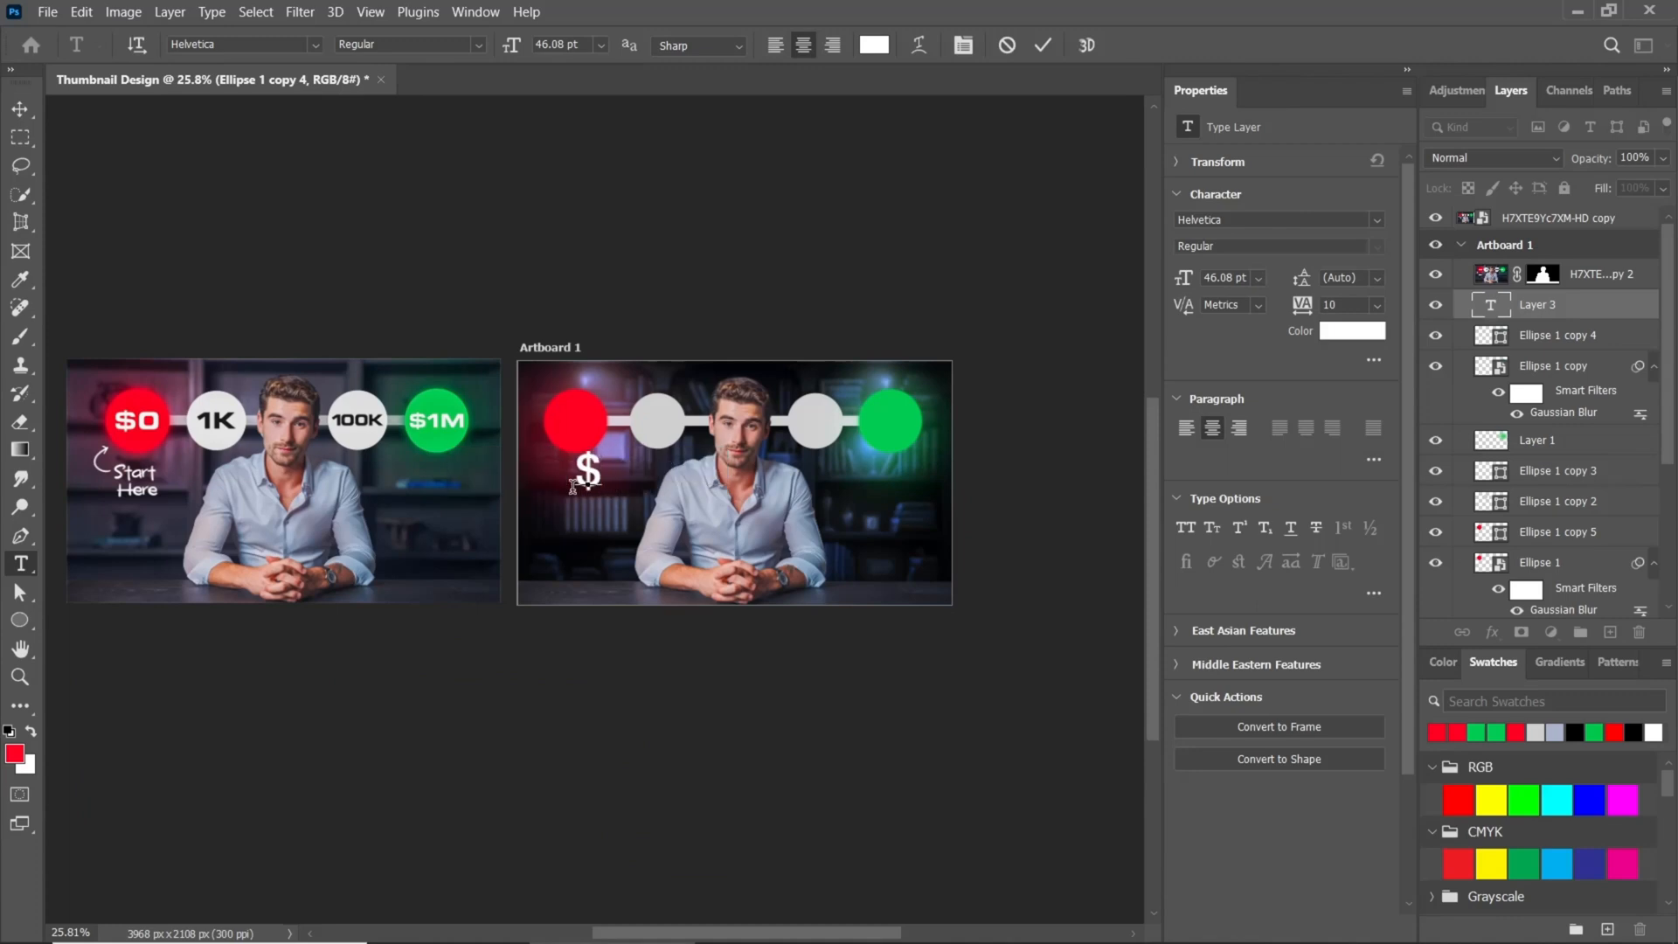
text(0)
click(21, 115)
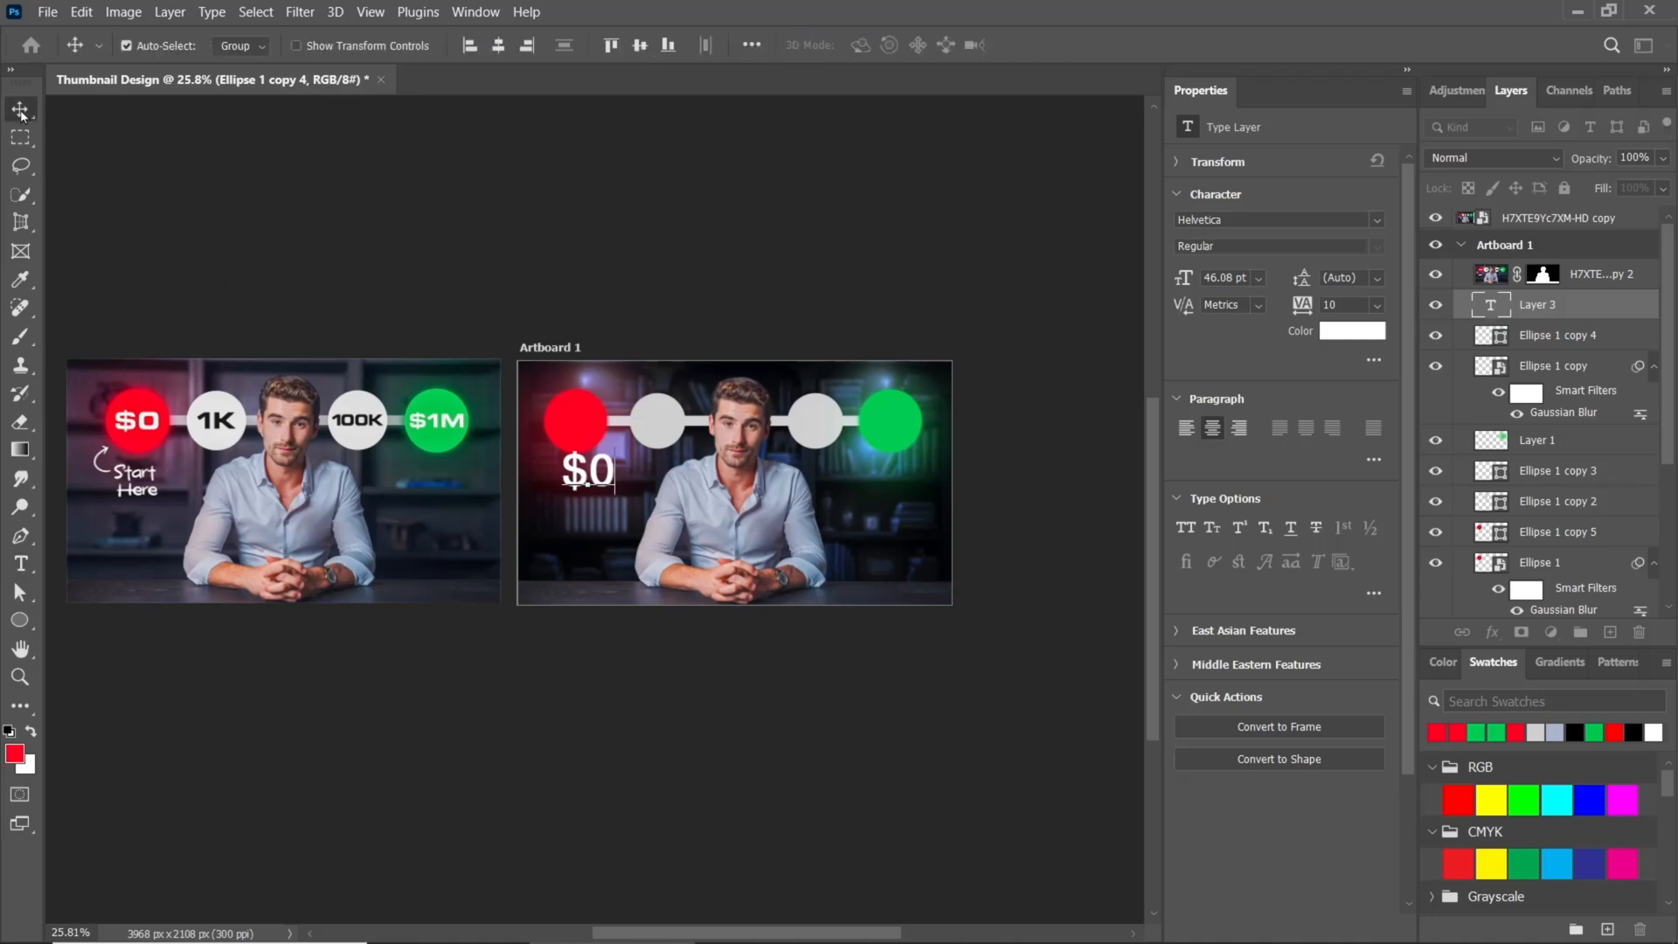
drag(584, 477, 571, 432)
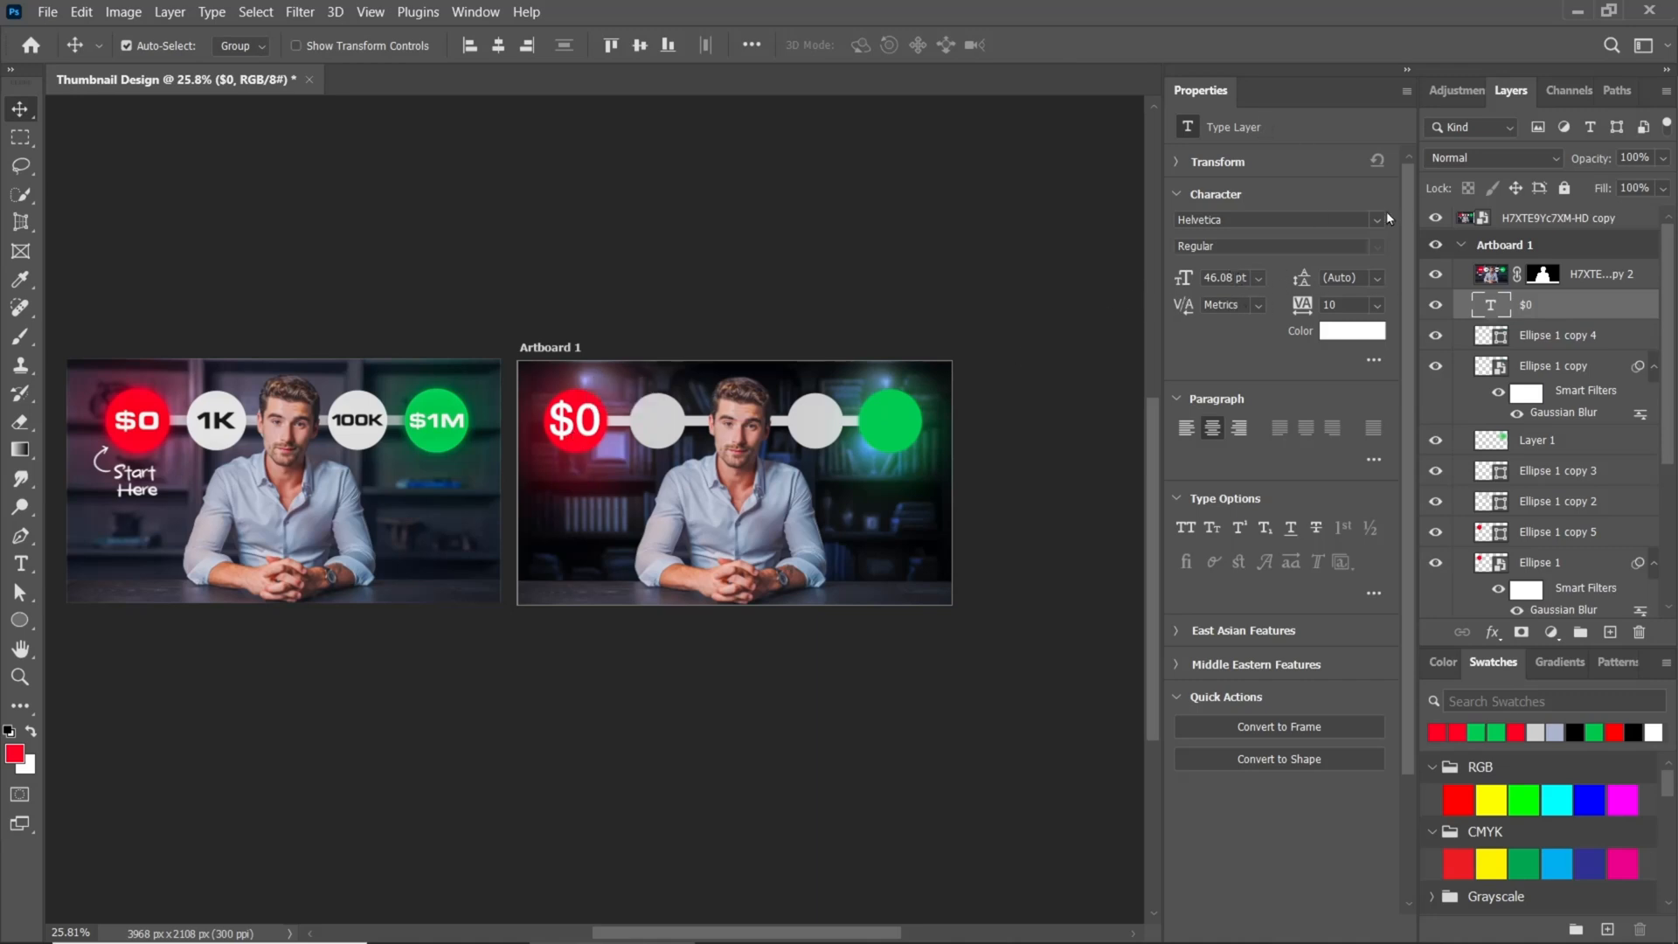
- Set the font size of the $0 text to 40 pt
click(475, 12)
click(530, 254)
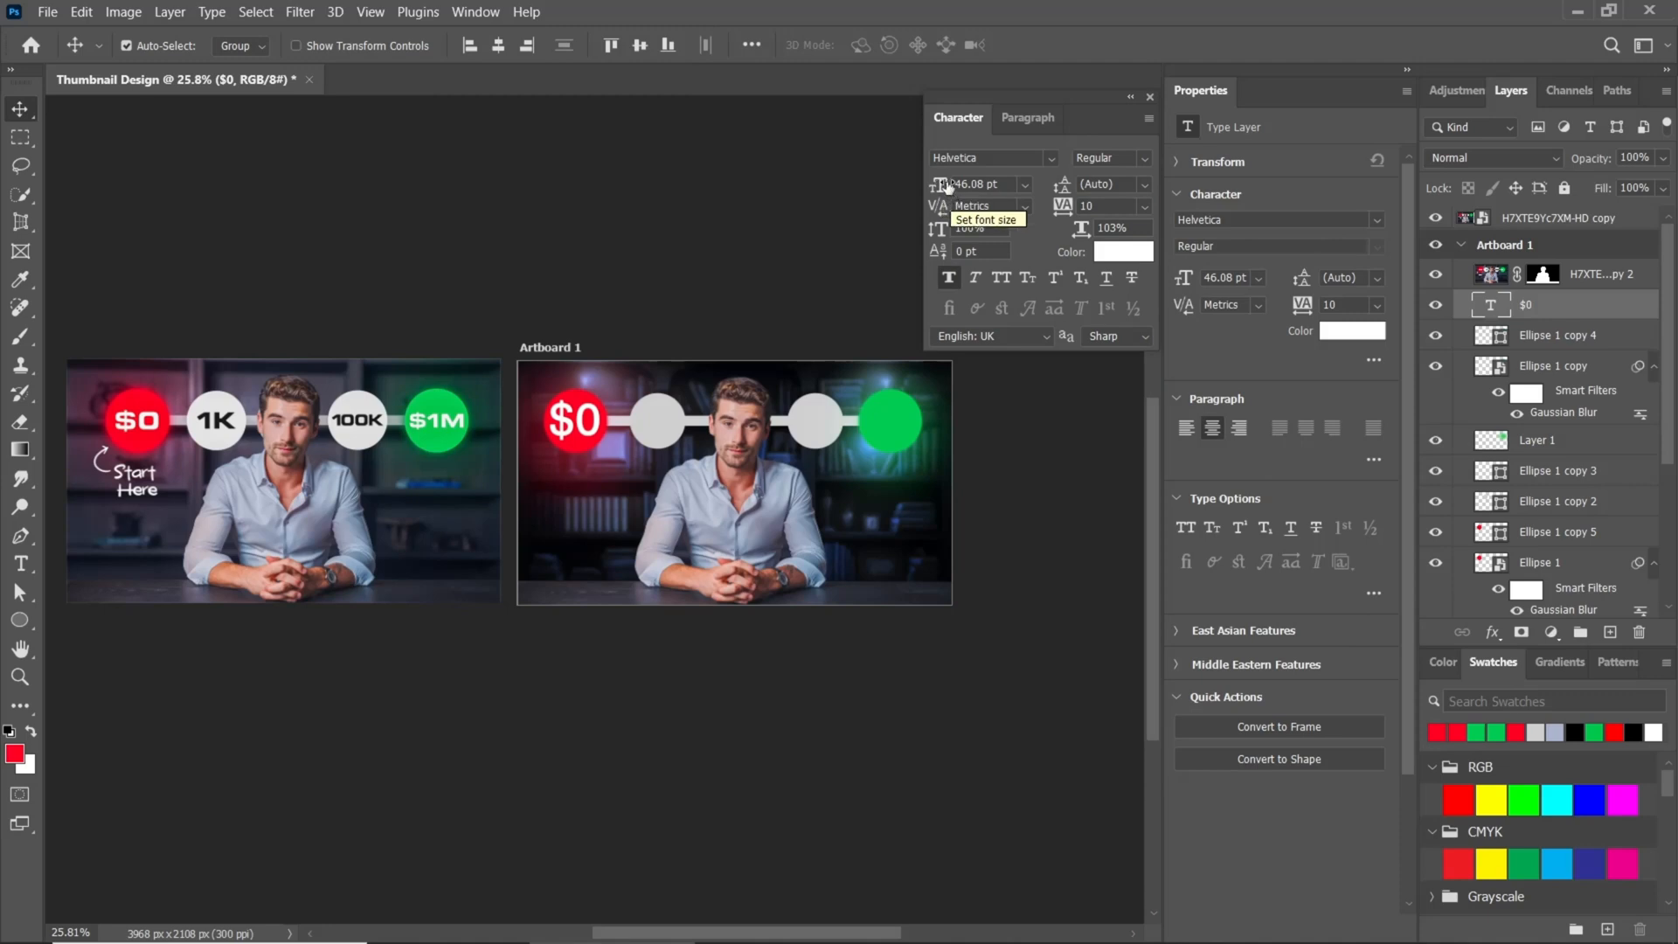
drag(946, 186, 936, 186)
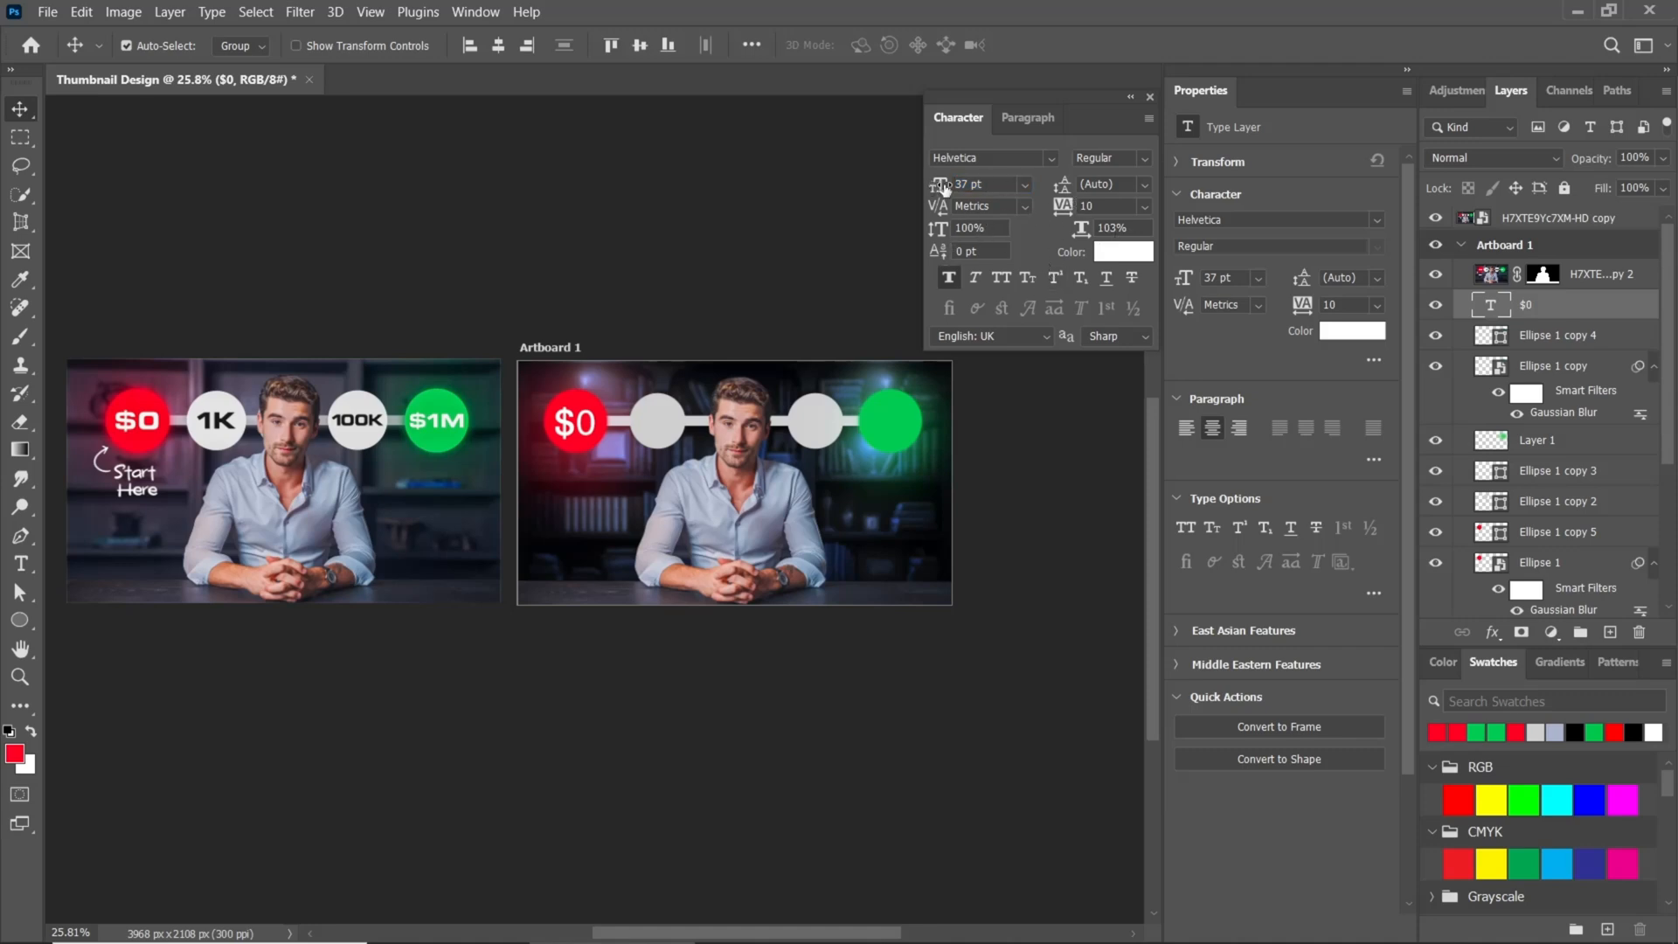
drag(943, 187, 947, 186)
scroll(573, 430, up, 1)
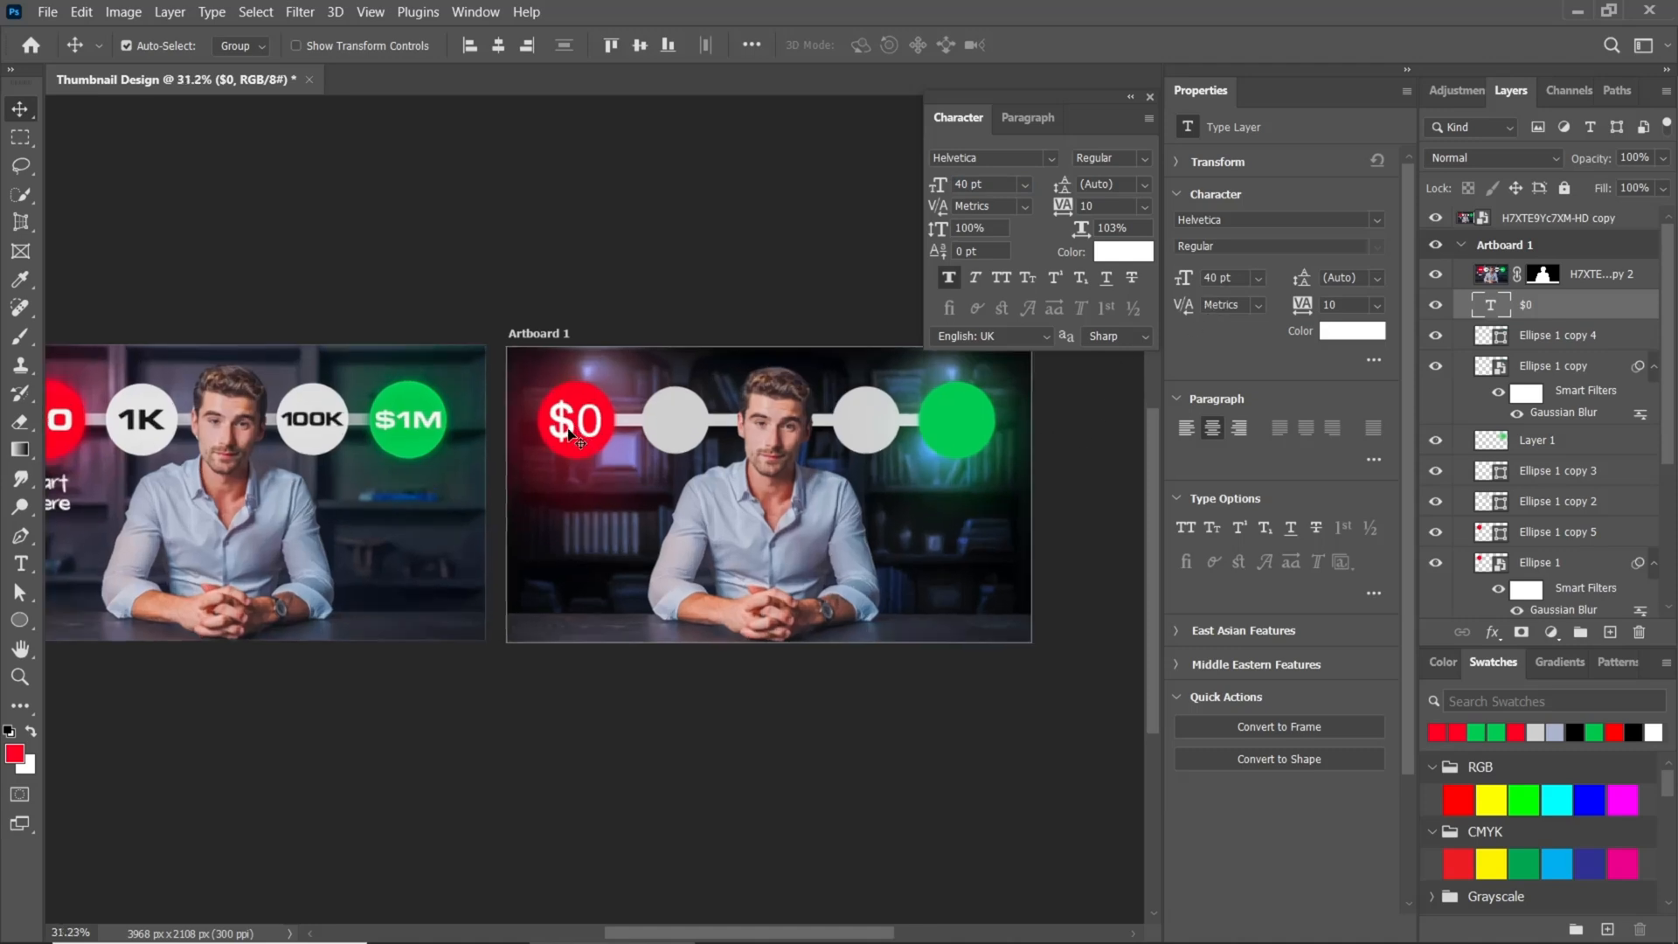
scroll(581, 432, down, 1)
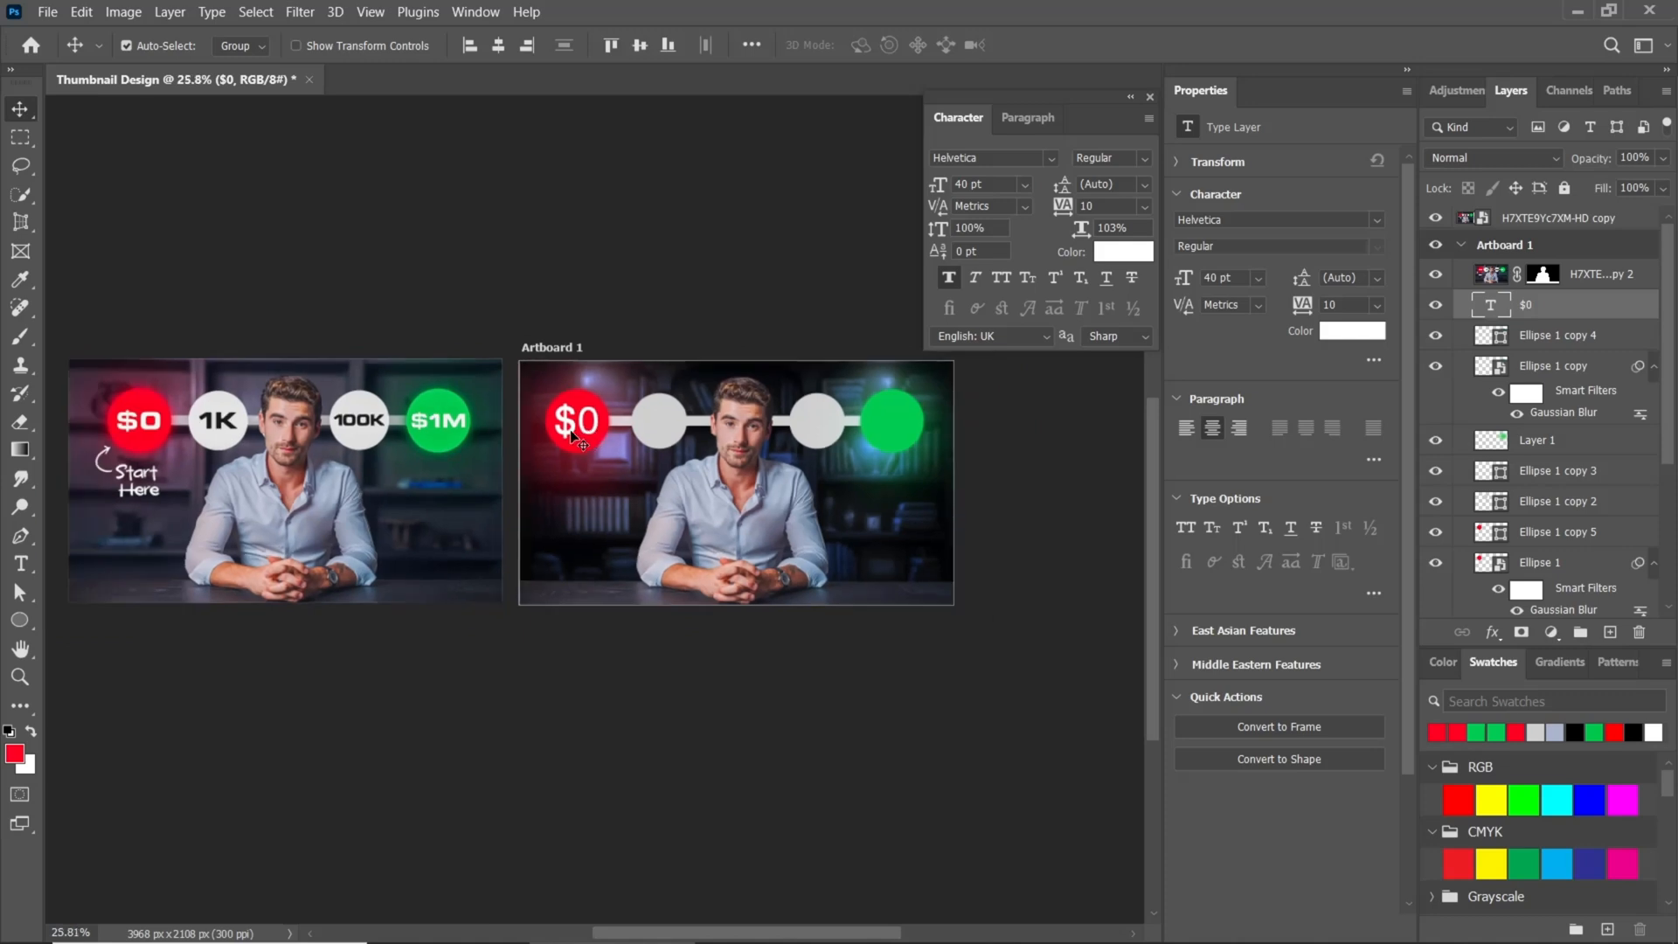
- Duplicate the $0 text onto the grey circle beside it and change the copy to "1K"
drag(572, 435, 662, 430)
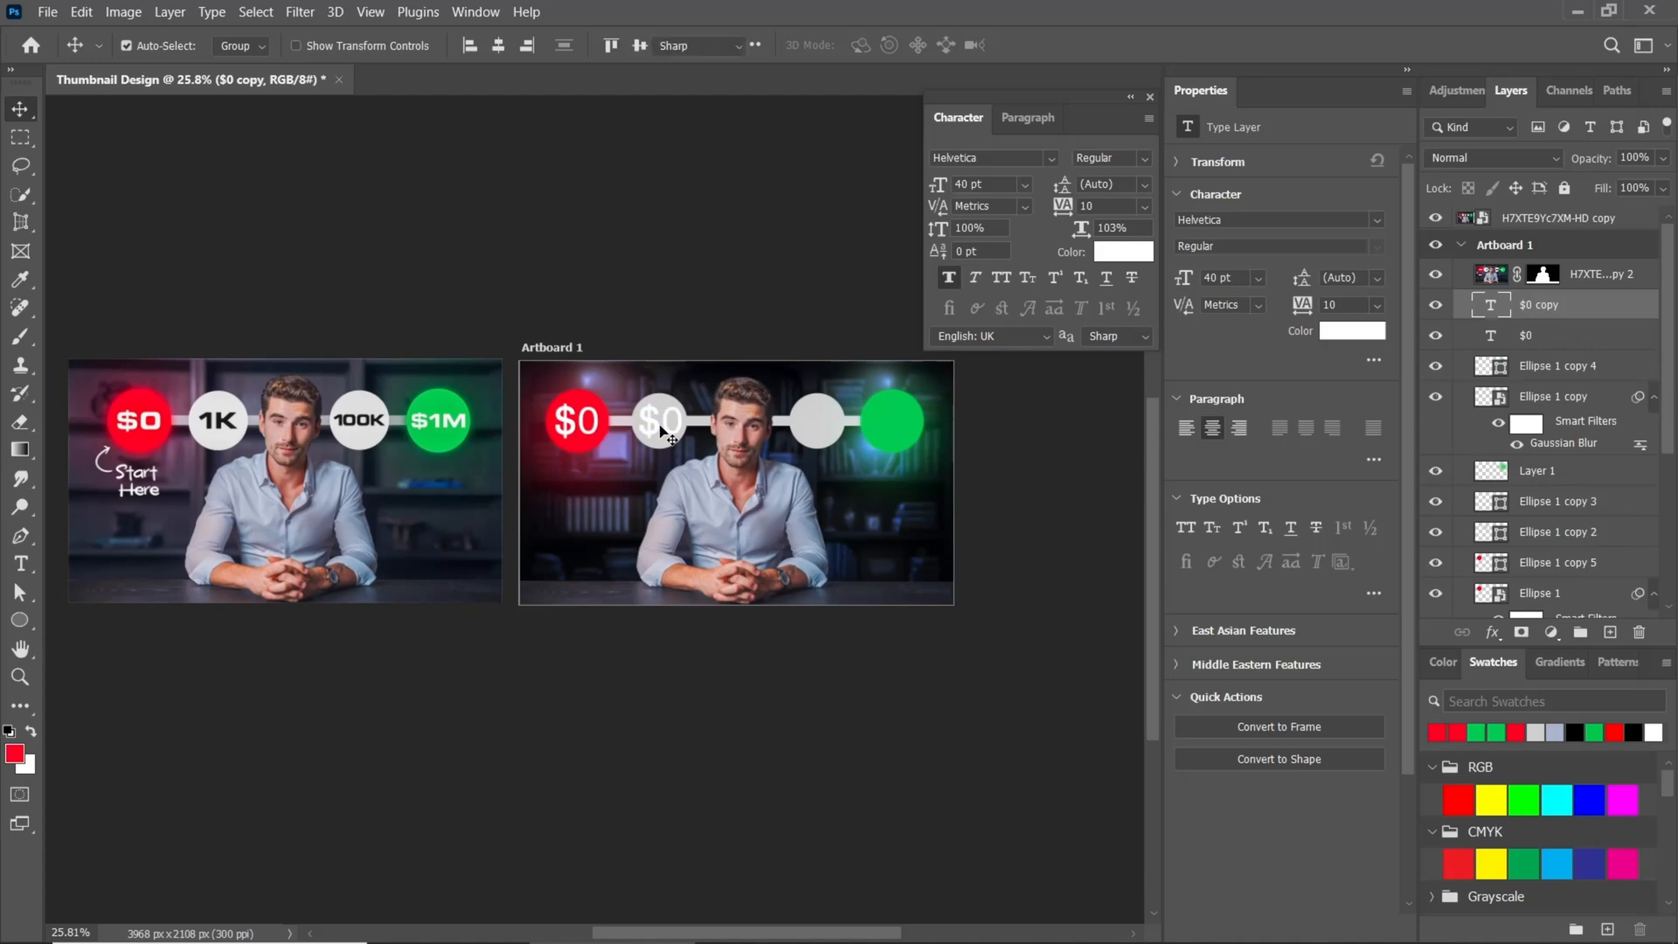
double_click(660, 427)
text(1K)
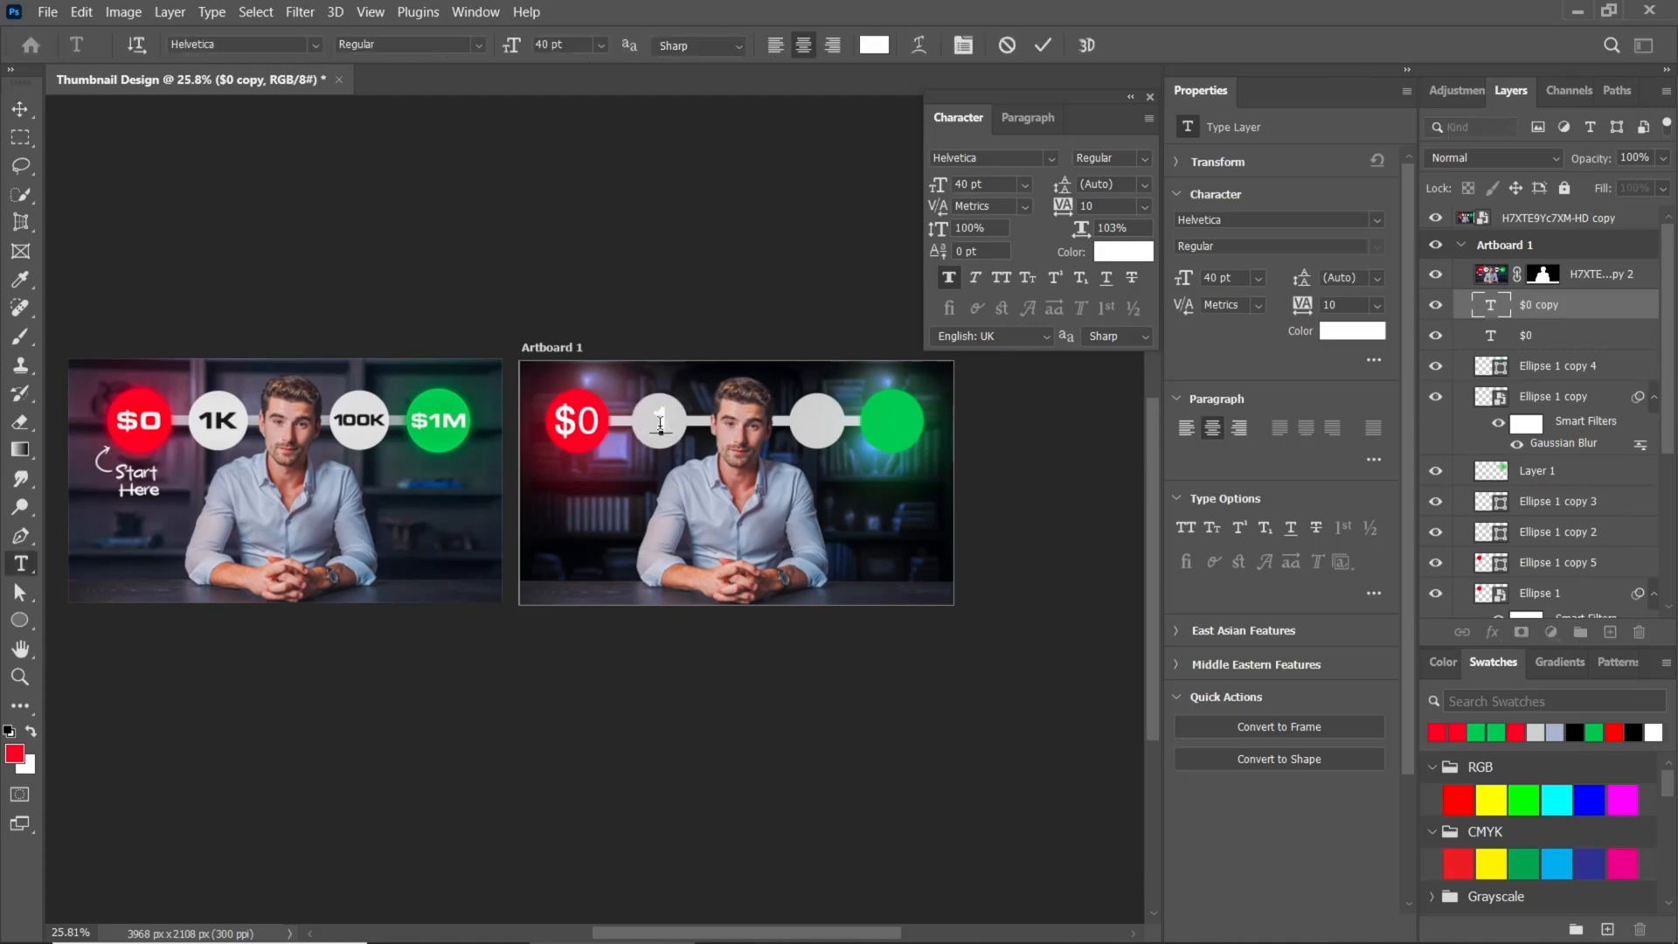
click(19, 109)
- Format the 1K text with a 36 pt font size, -50 tracking and black (000000) colour
drag(940, 186, 933, 186)
click(1110, 207)
scroll(1109, 207, down, 4)
scroll(1110, 207, down, 2)
click(1123, 252)
click(1012, 695)
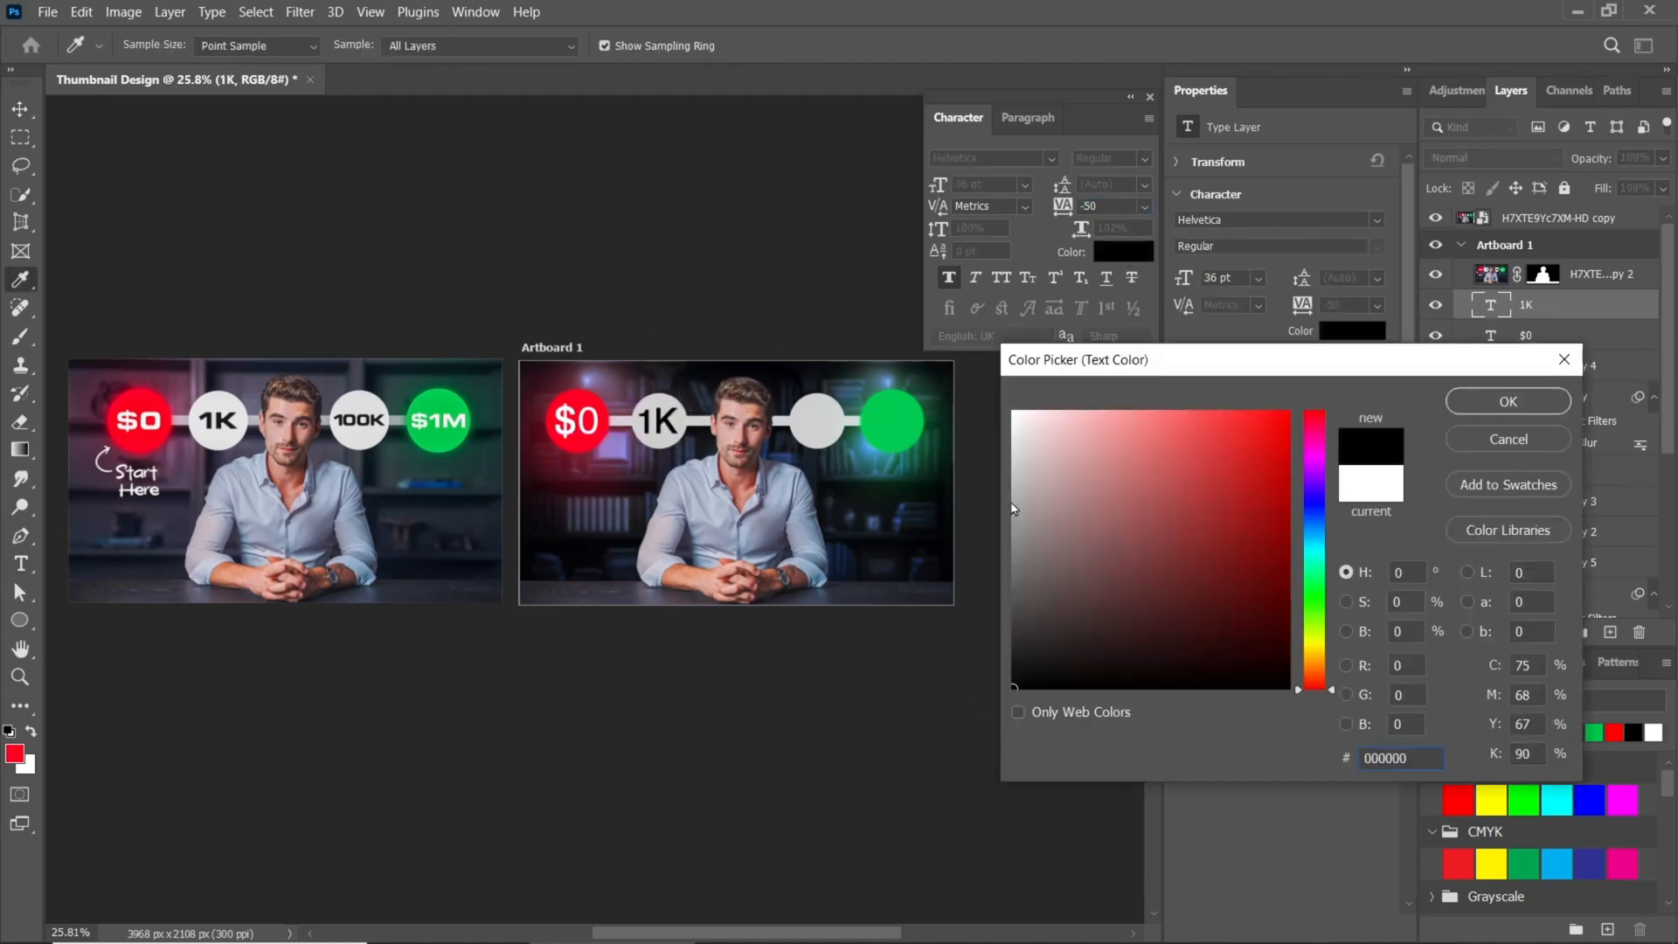
click(1509, 401)
- Duplicate the 1K text onto the other grey circle and change the copy to "100k"
drag(662, 427, 805, 420)
scroll(821, 429, up, 6)
double_click(822, 432)
click(829, 430)
key(BackSpace)
text(00k)
click(19, 109)
- Scale down the 100k text to fit inside its grey circle and centre it there
key(ctrl+t)
drag(838, 438, 811, 415)
scroll(828, 418, up, 6)
drag(798, 442, 858, 388)
drag(830, 436, 837, 426)
key(Return)
scroll(804, 401, down, 5)
- Duplicate the $0 text onto the green circle and change the copy to "$1M"
drag(322, 417, 956, 416)
double_click(940, 422)
text(1M)
scroll(897, 446, down, 3)
click(19, 109)
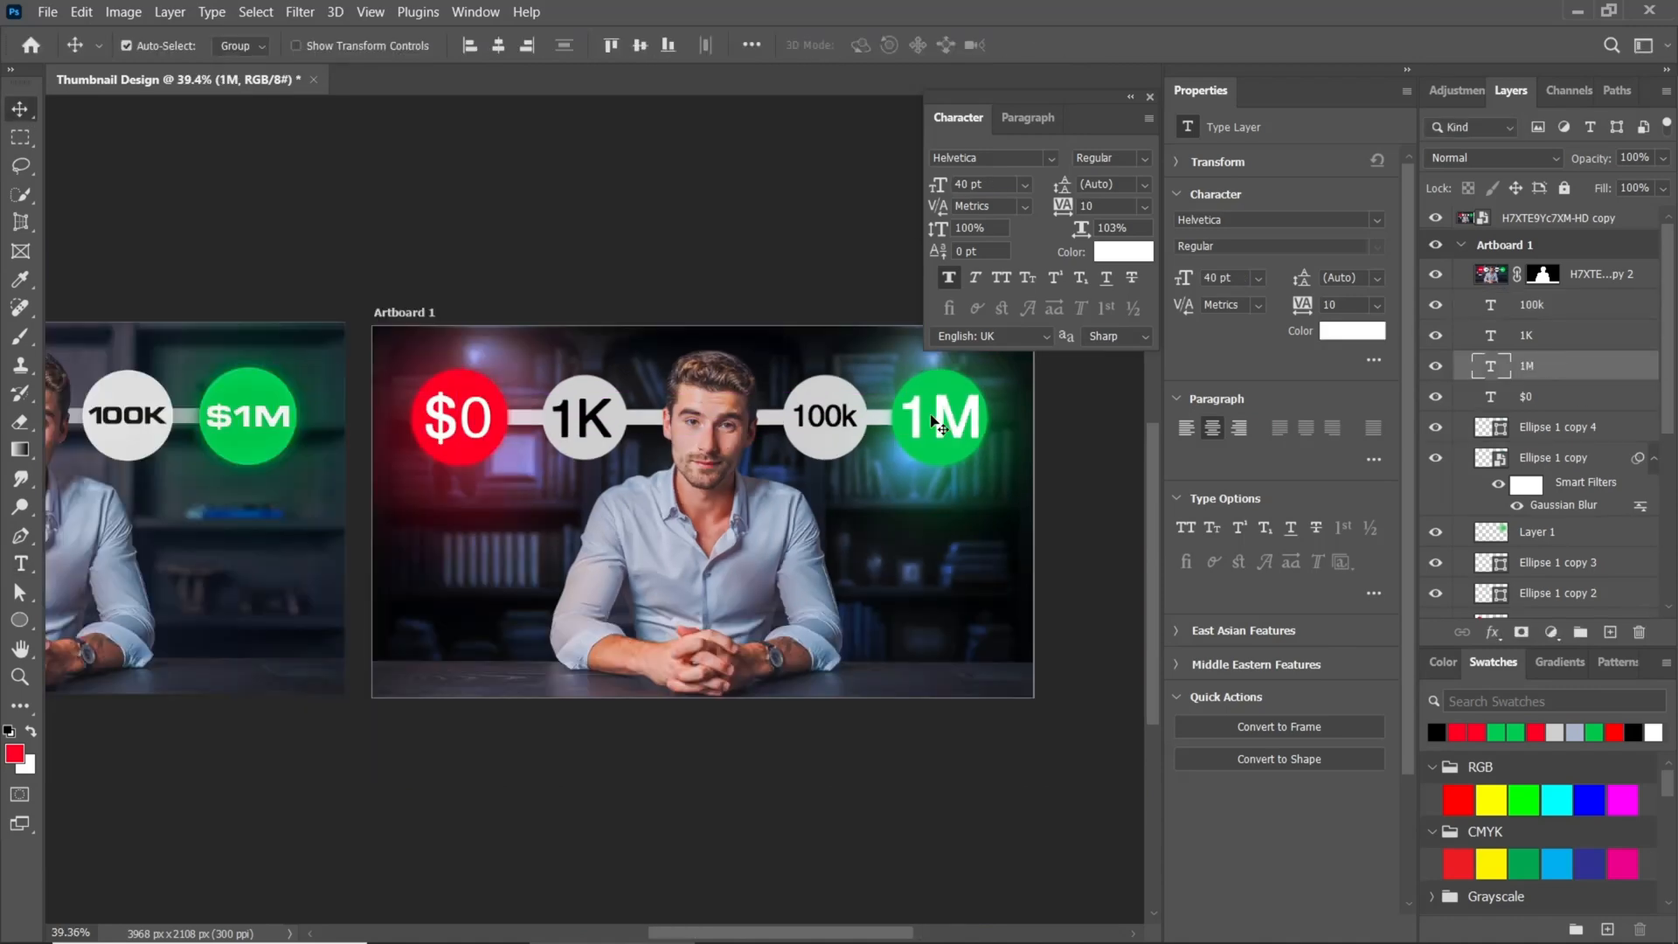
double_click(911, 420)
text($)
click(19, 109)
- Set the $1M text's tracking to -110 and scale it down to about 28 pt, centred in the green circle
drag(1063, 206, 1052, 207)
scroll(1123, 207, down, 4)
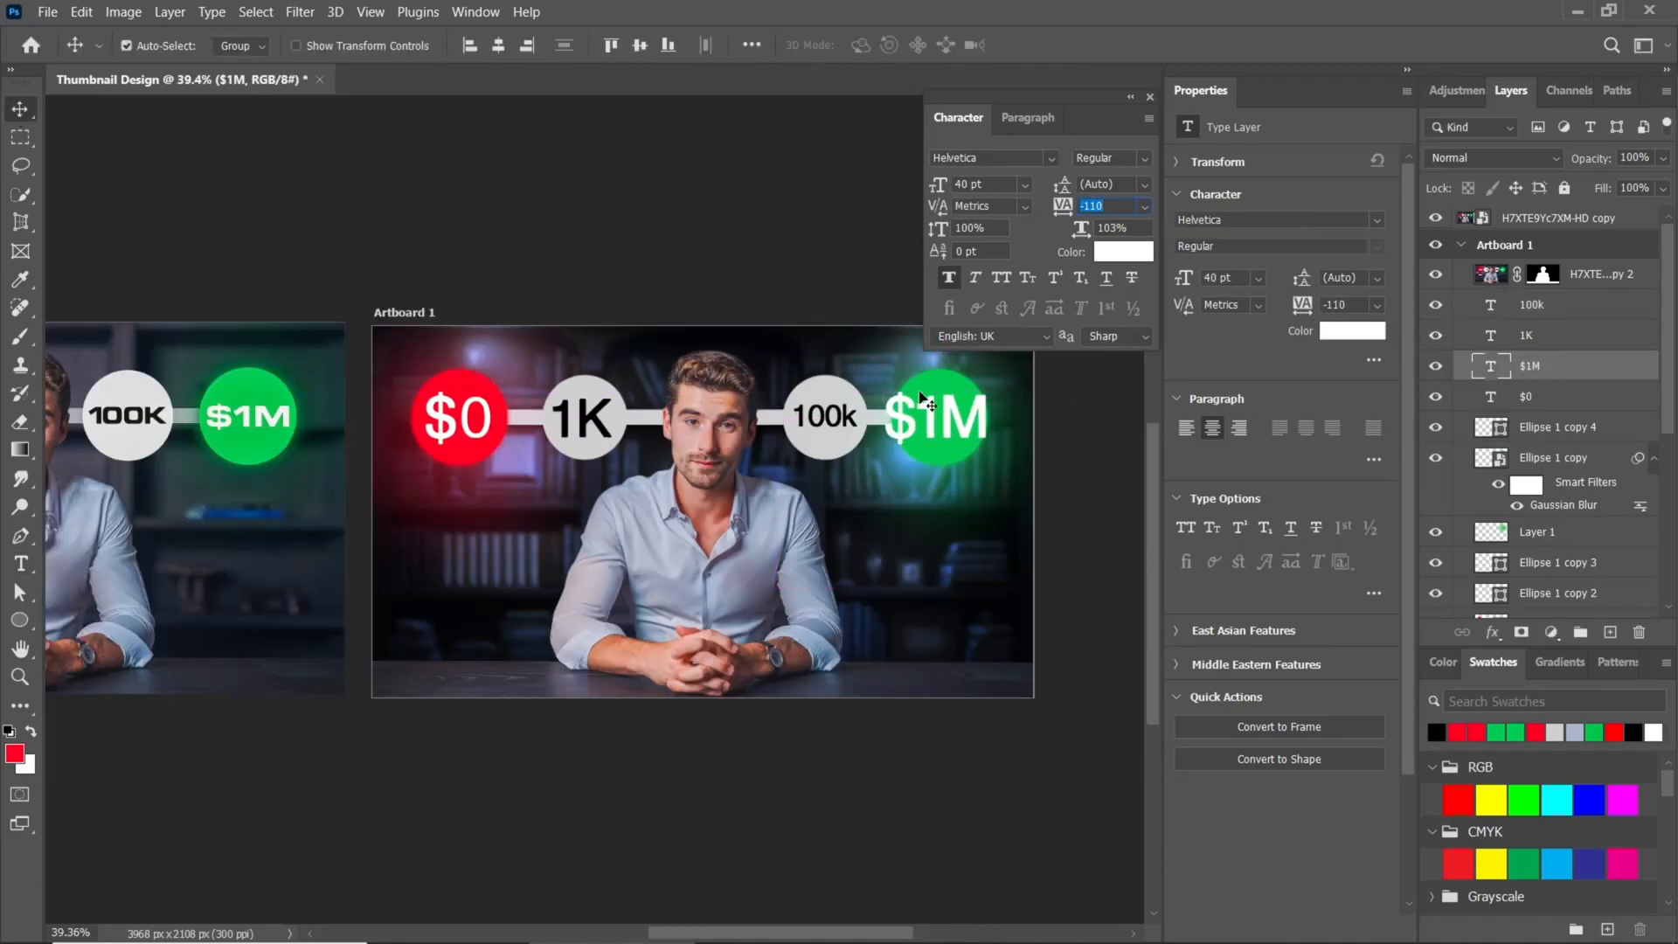
key(ctrl+t)
drag(887, 389, 897, 396)
scroll(958, 414, up, 8)
drag(955, 428, 961, 432)
drag(842, 373, 852, 379)
drag(943, 438, 939, 441)
key(Return)
scroll(941, 441, down, 6)
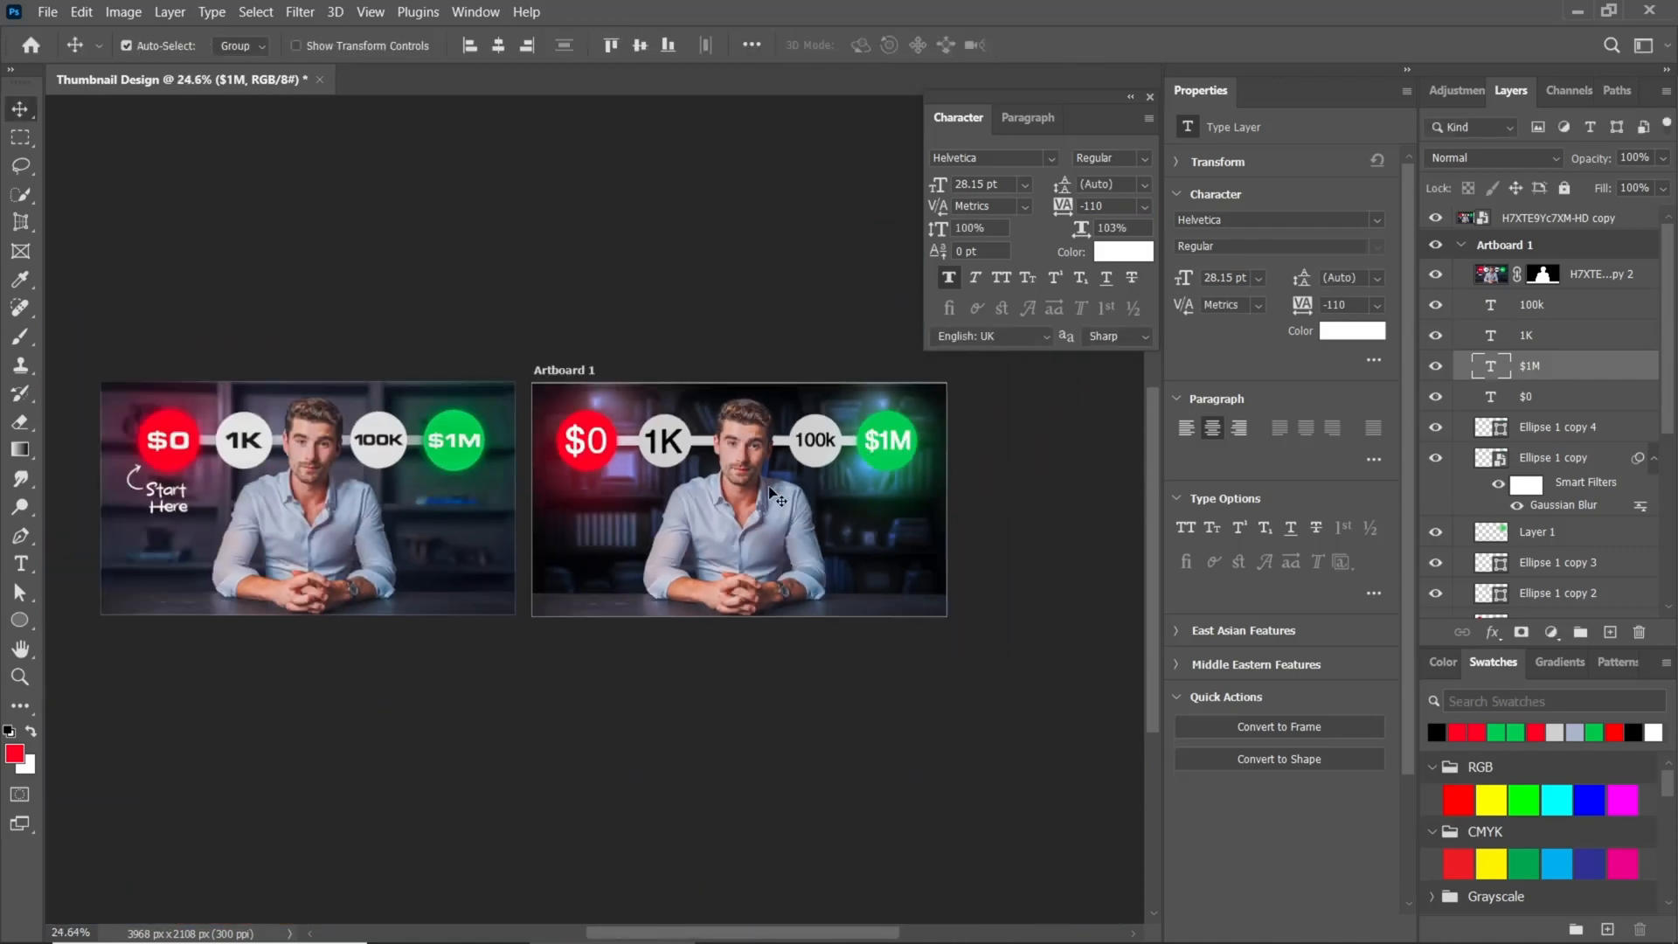
- Add a 4 px red outside stroke to the grey circle behind the 1K text
click(1586, 594)
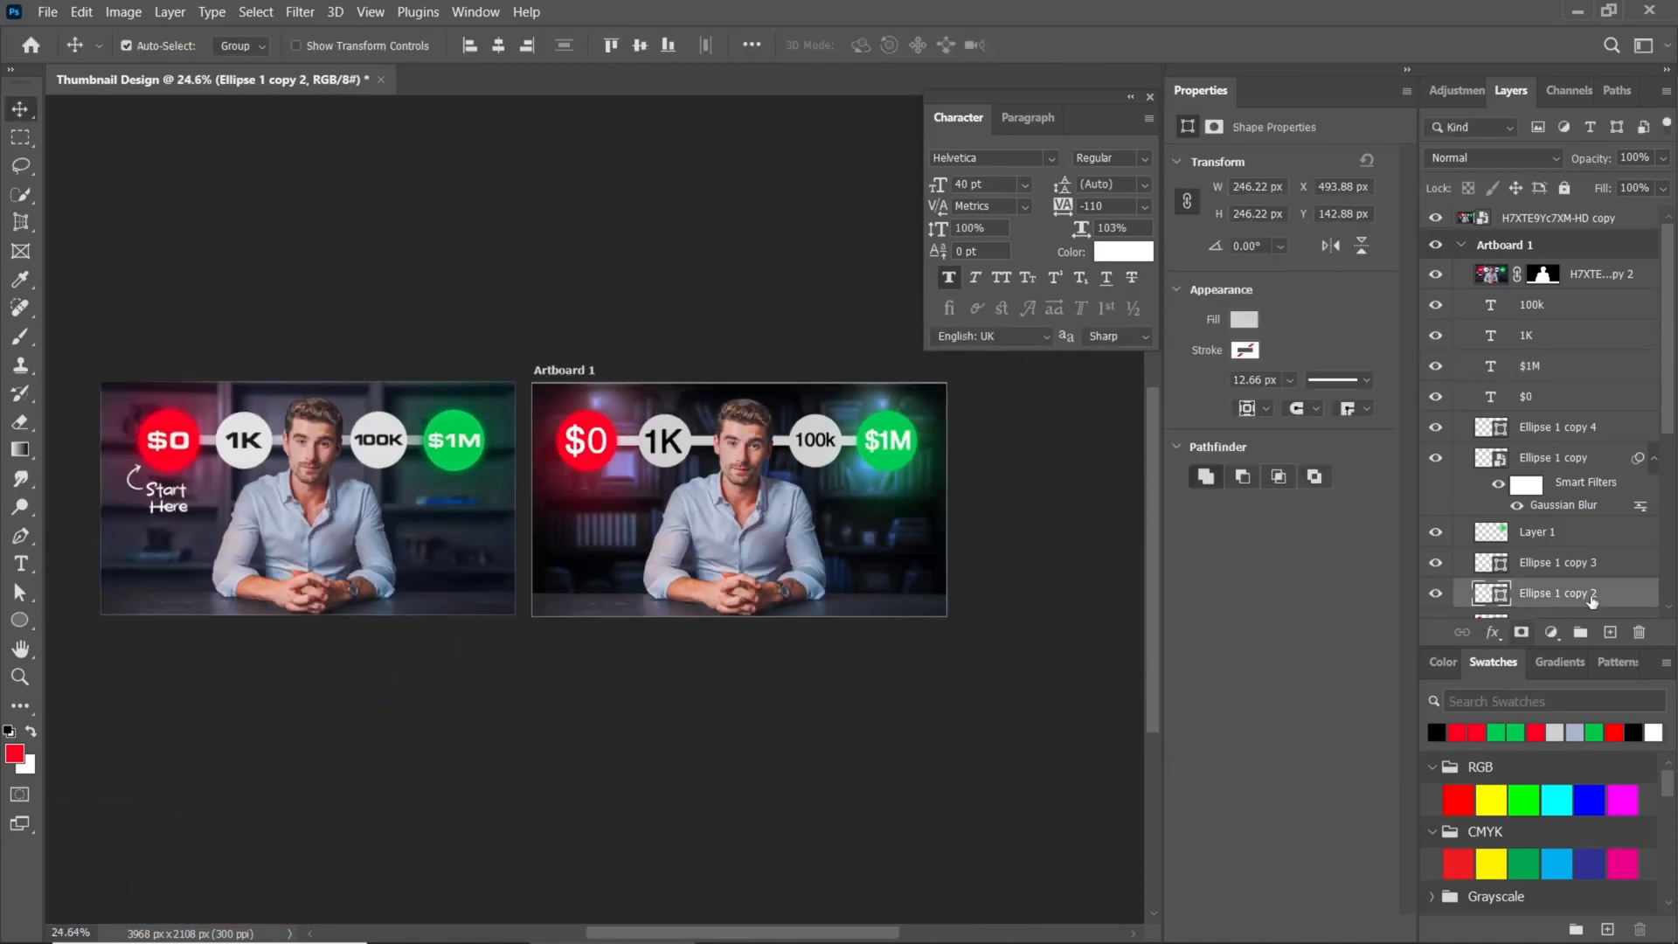
right_click(1629, 601)
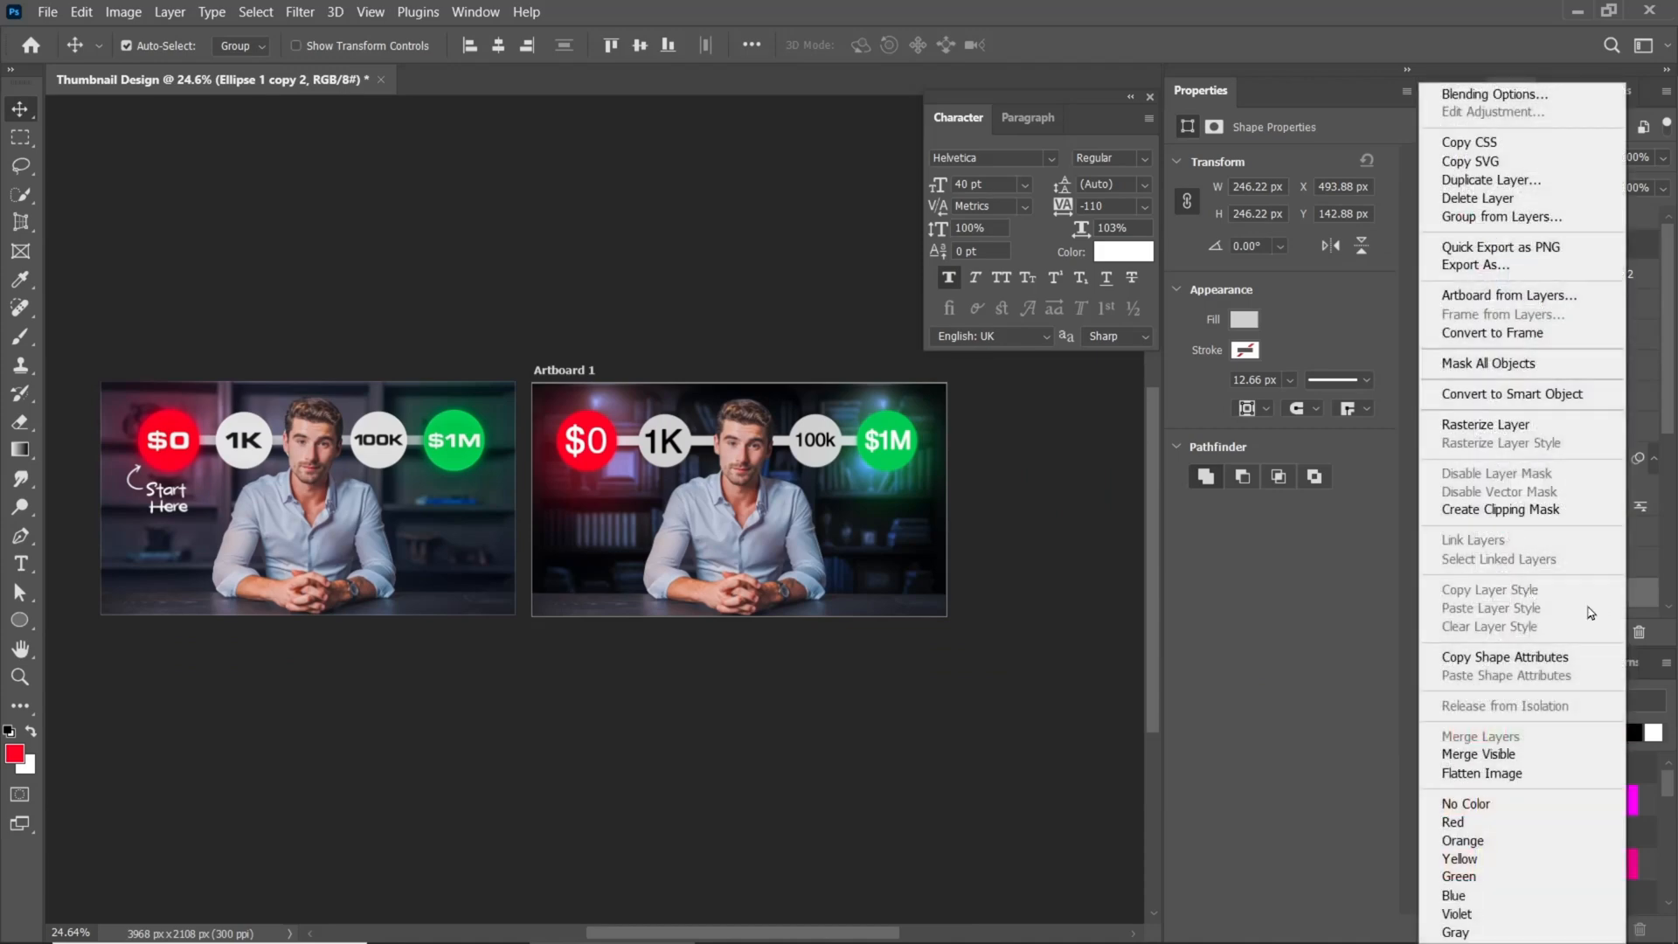
click(1501, 95)
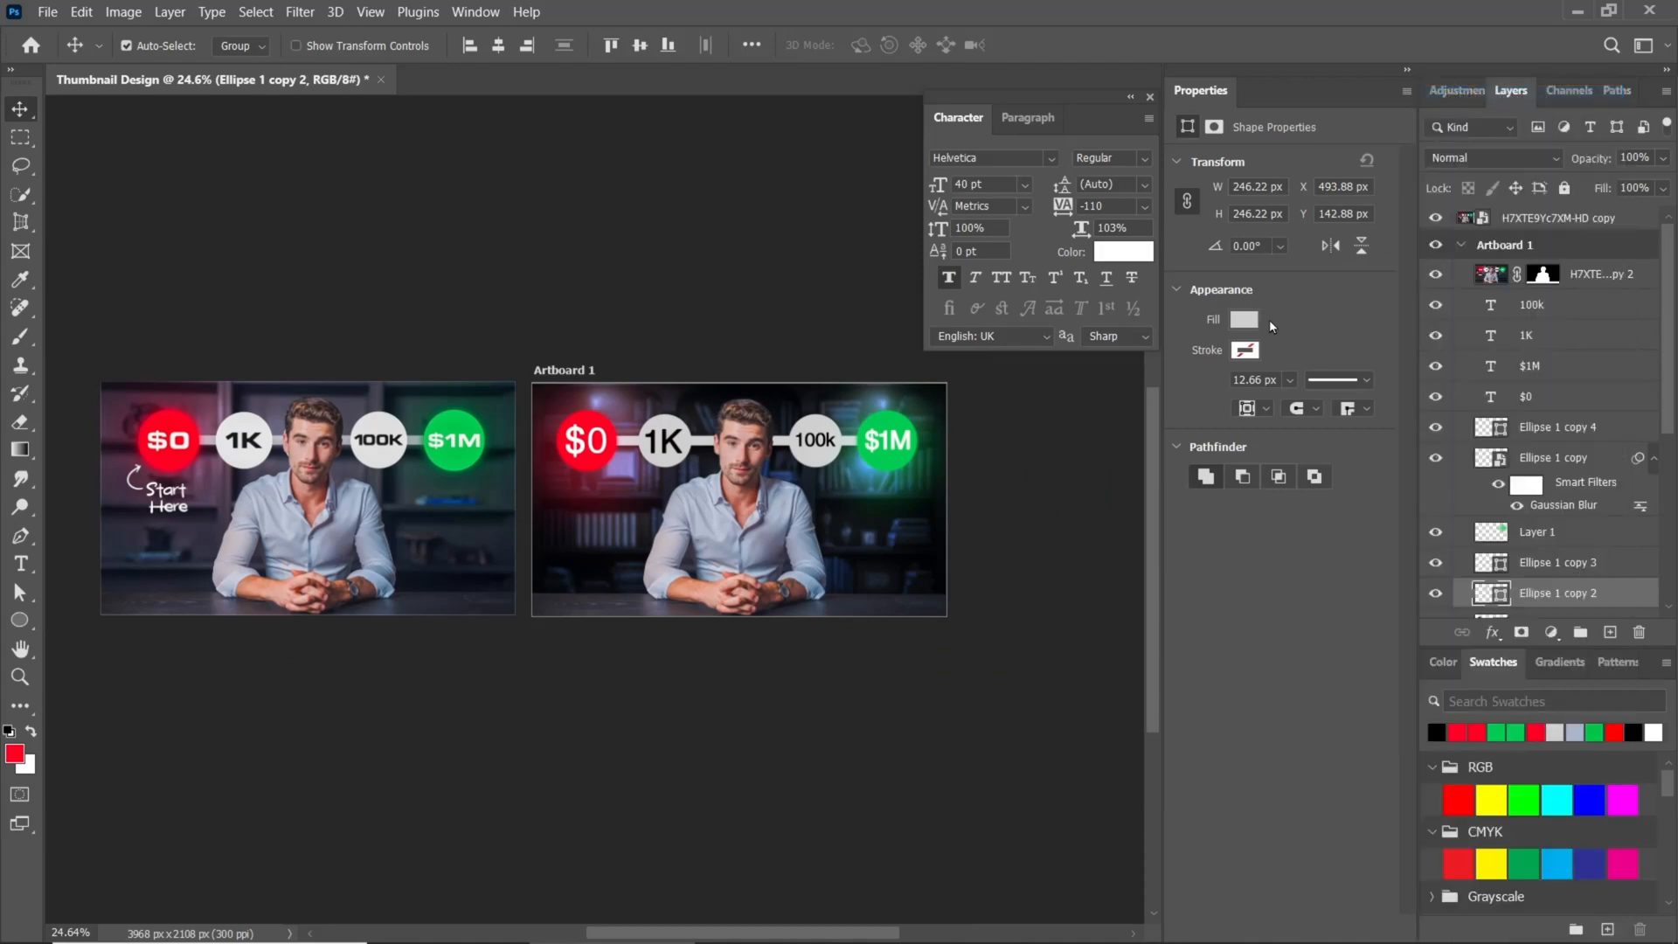
drag(830, 147, 922, 130)
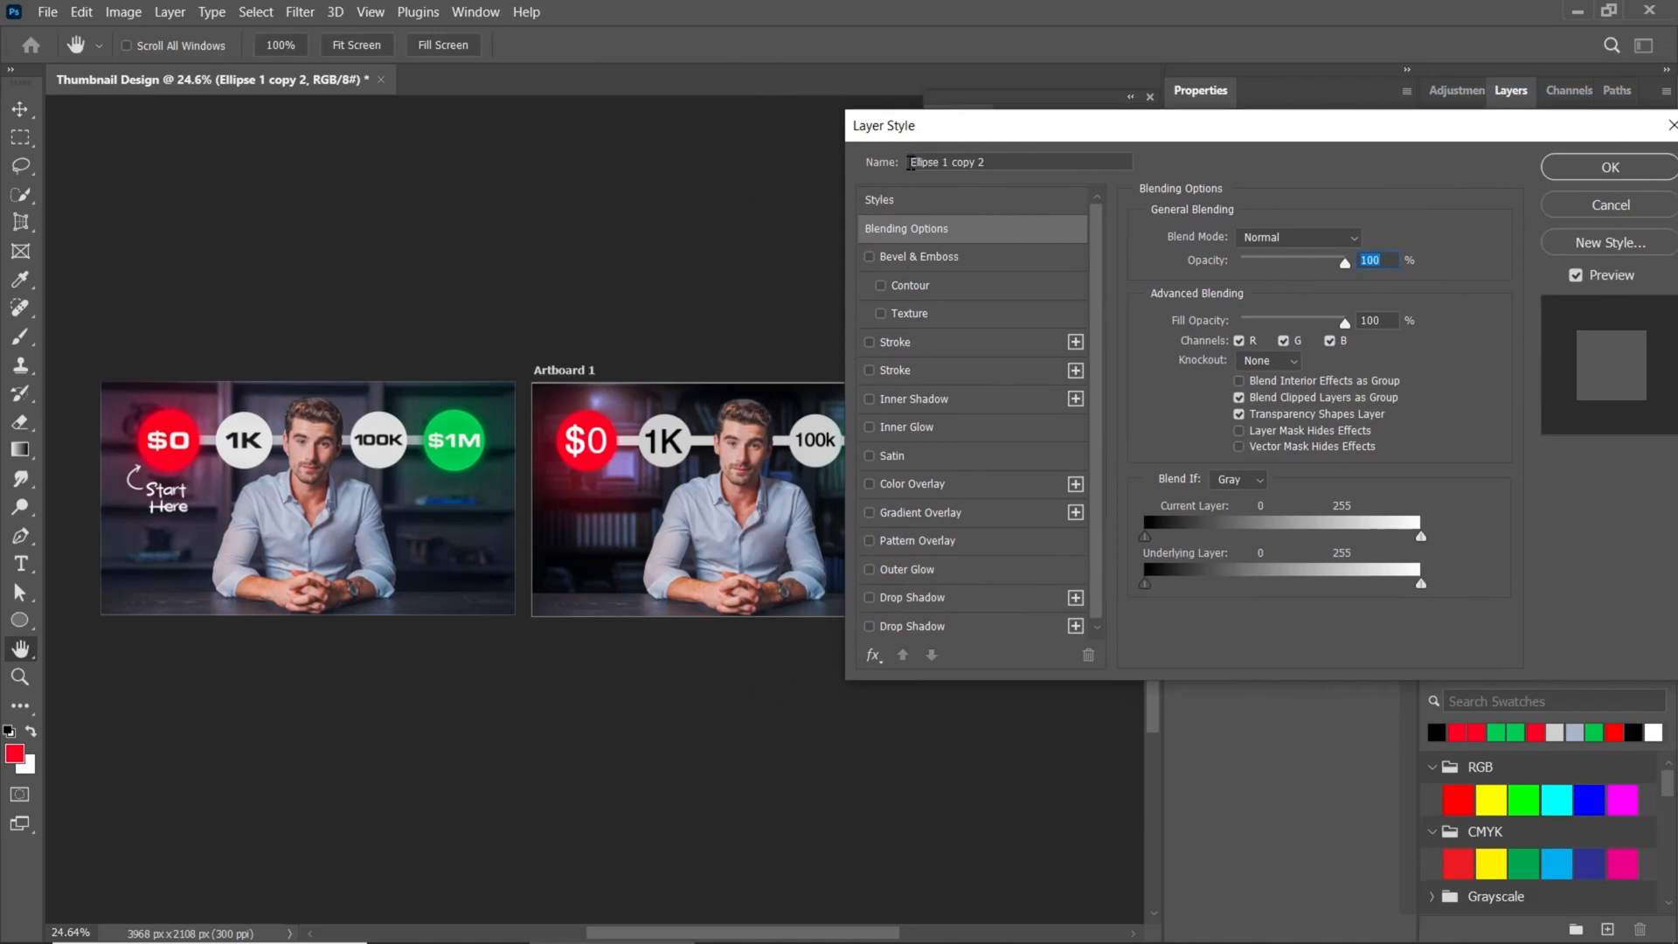
click(920, 373)
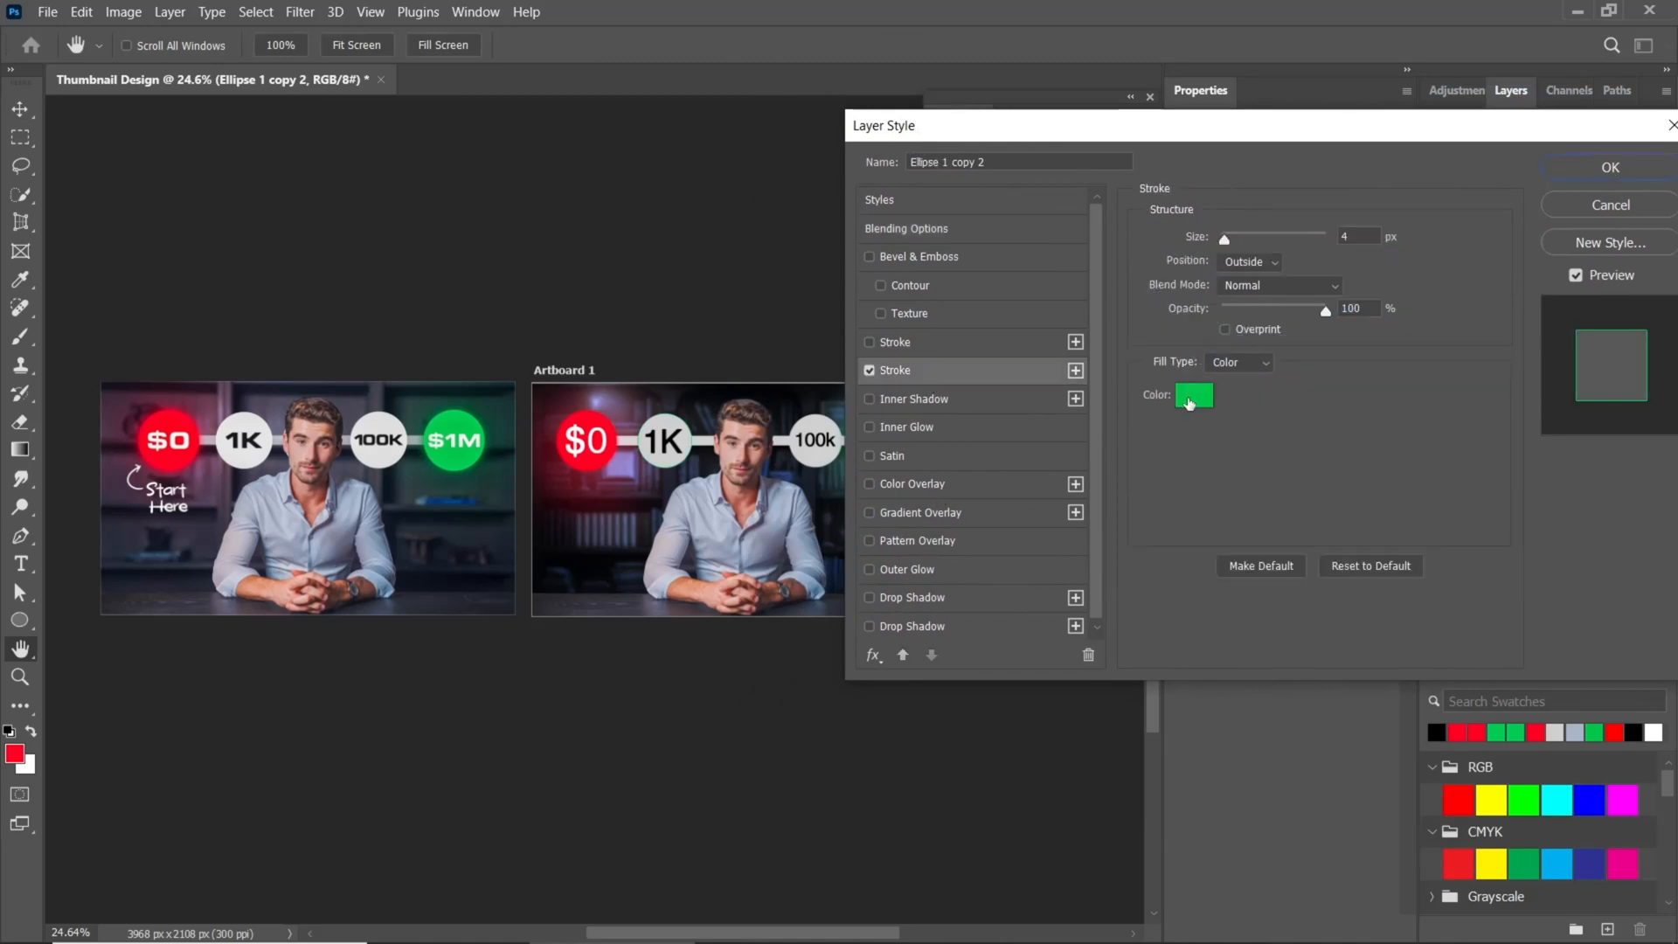
click(1191, 397)
mouse_move(1316, 447)
mouse_down()
mouse_move(1326, 402)
mouse_move(1383, 401)
mouse_up()
click(1465, 405)
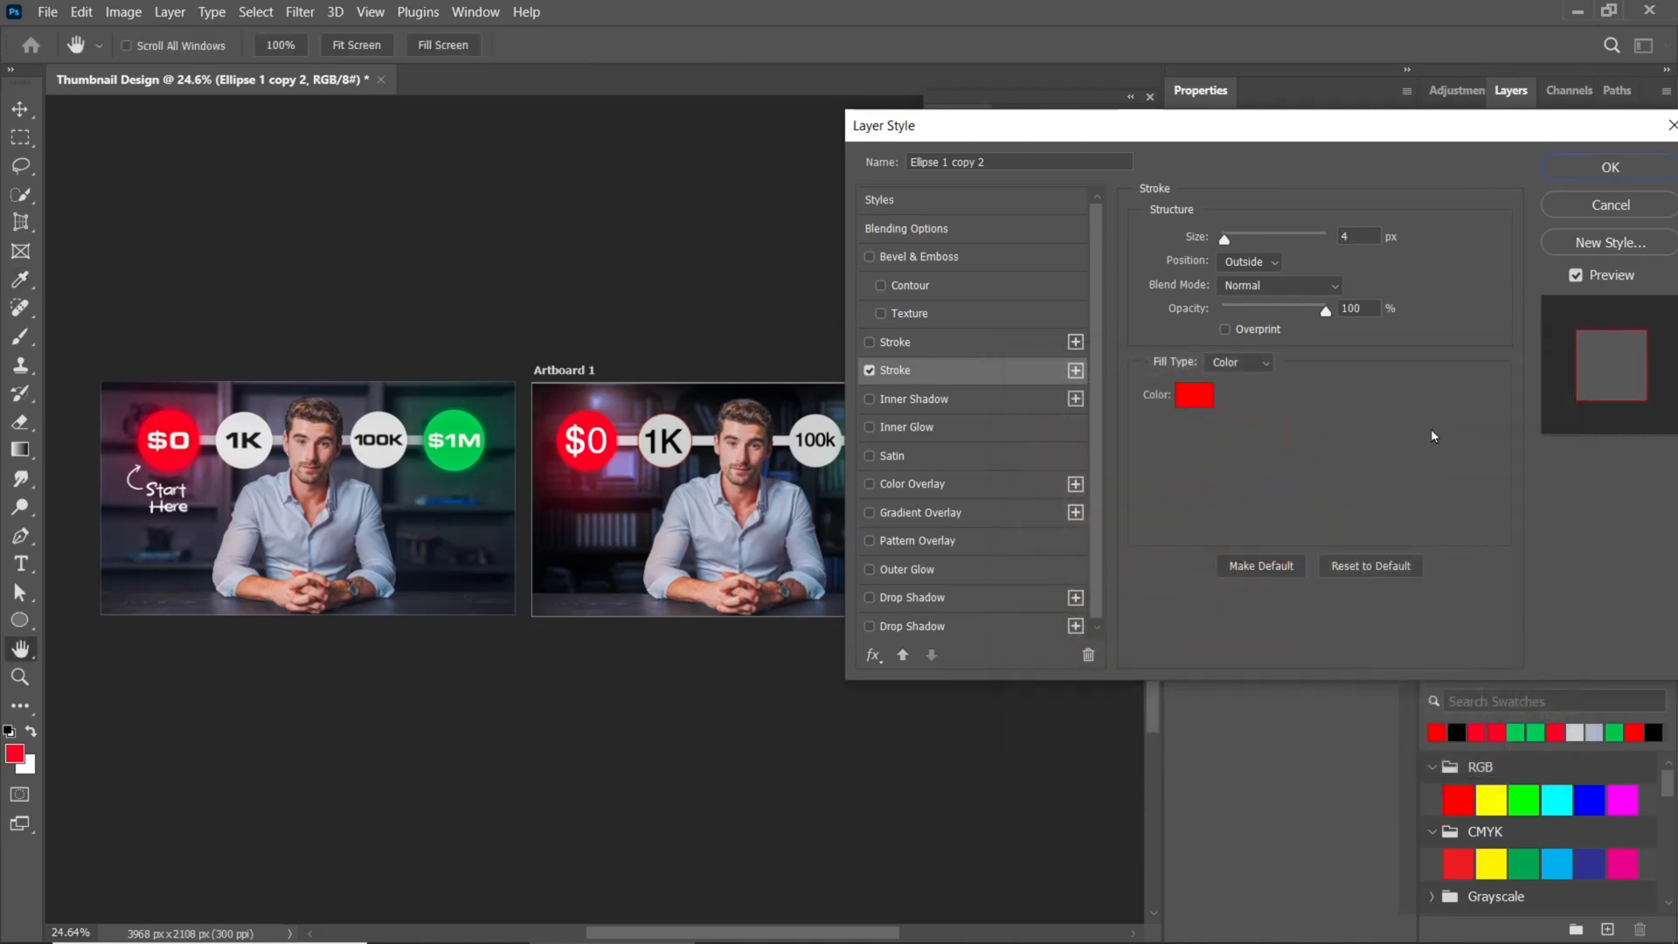
- Add a black (000000) Multiply drop shadow at 45% opacity to the 1K circle, adjusting its distance and size
click(910, 628)
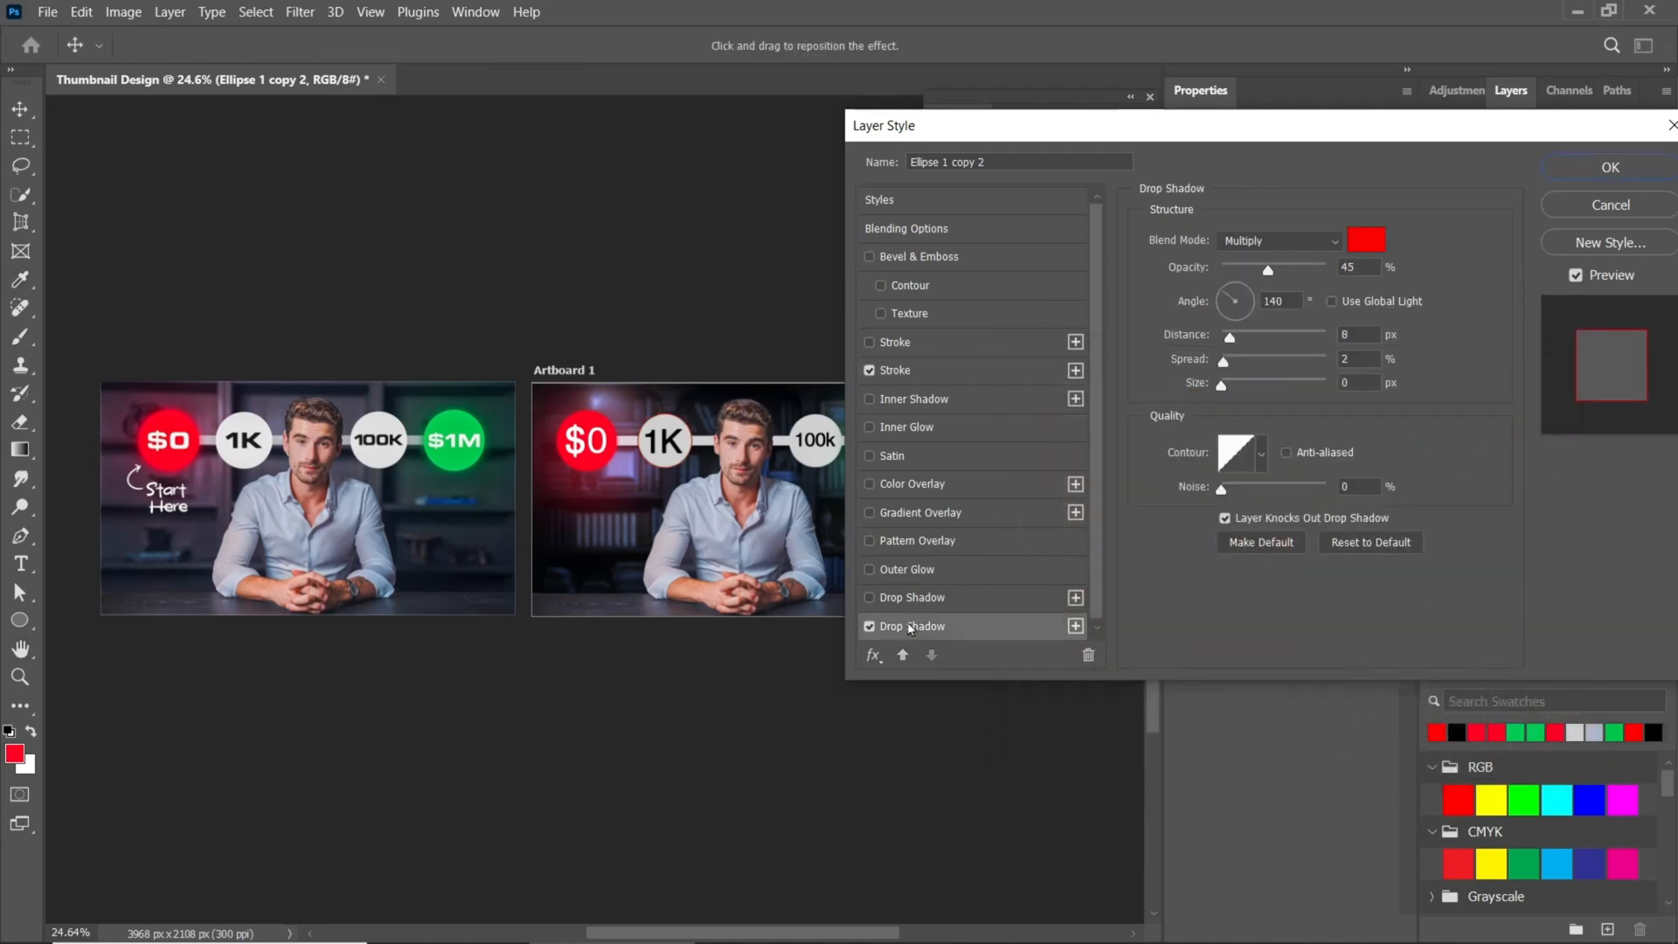
click(1361, 242)
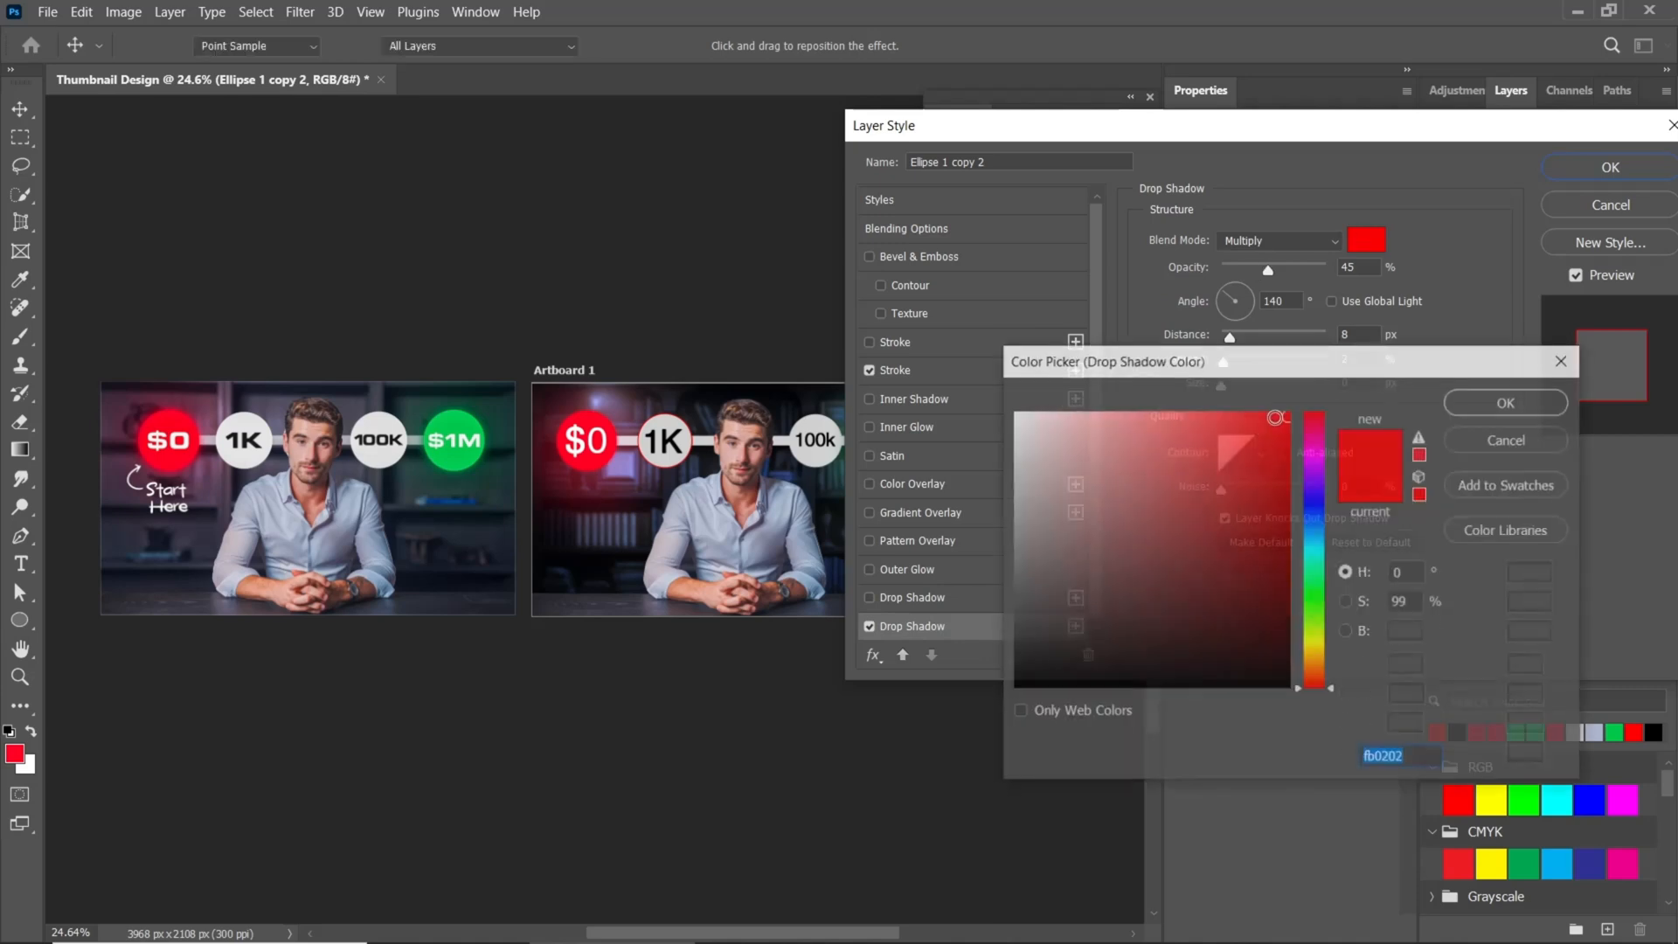
text(000000)
click(1483, 407)
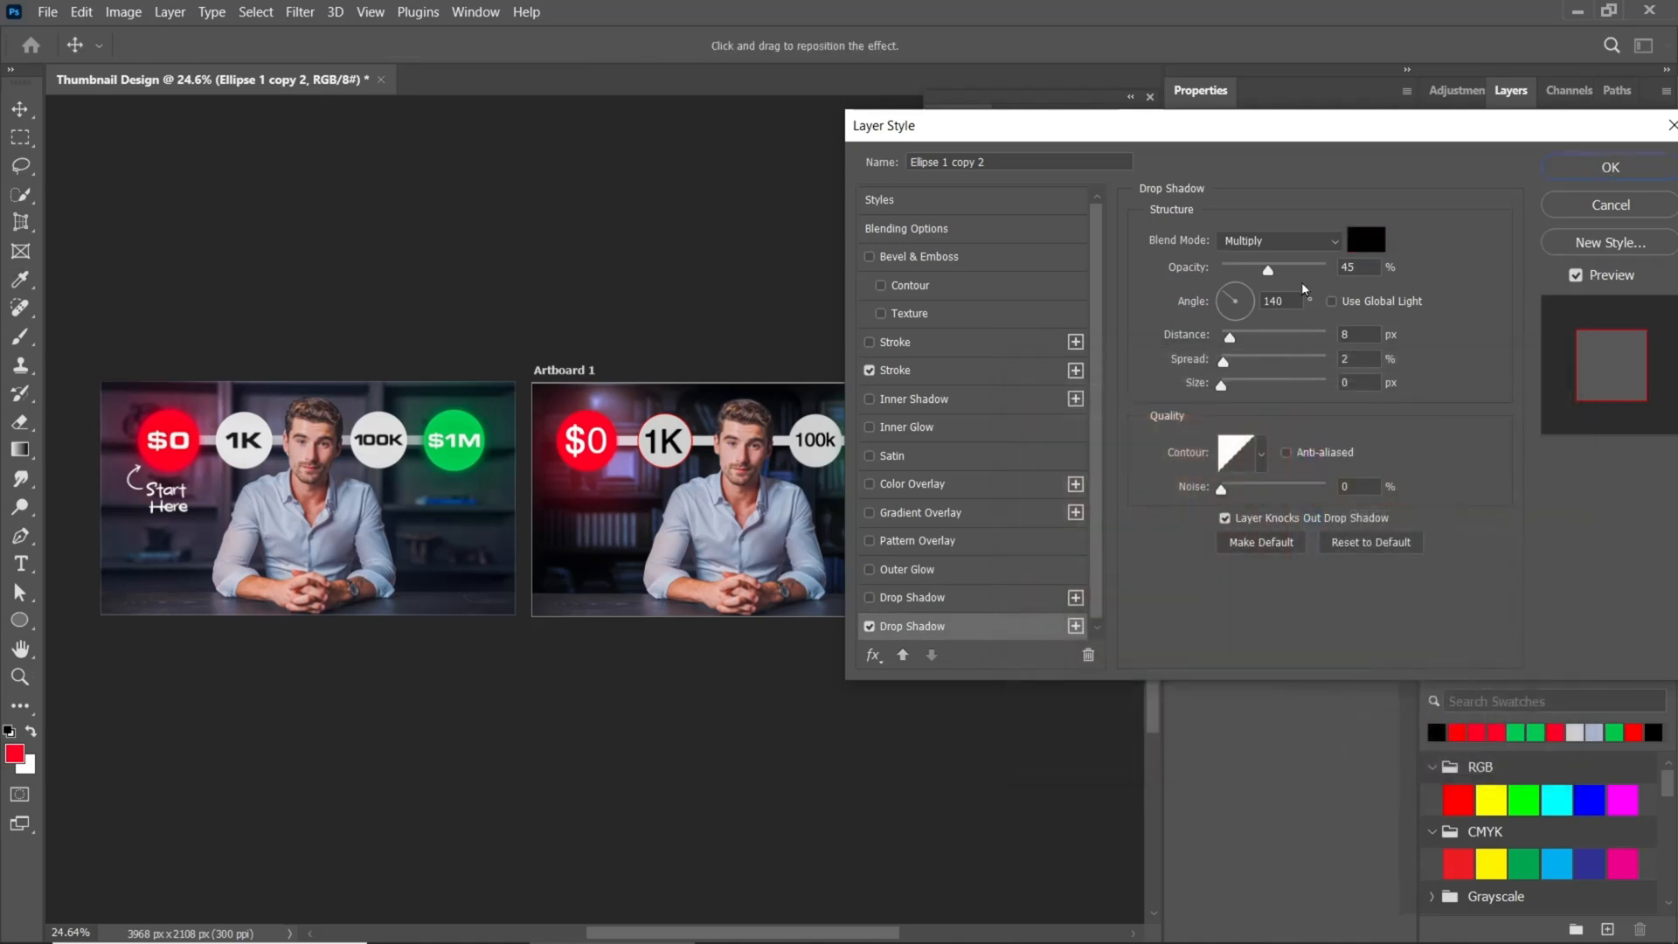
drag(1230, 341, 1234, 399)
click(1611, 168)
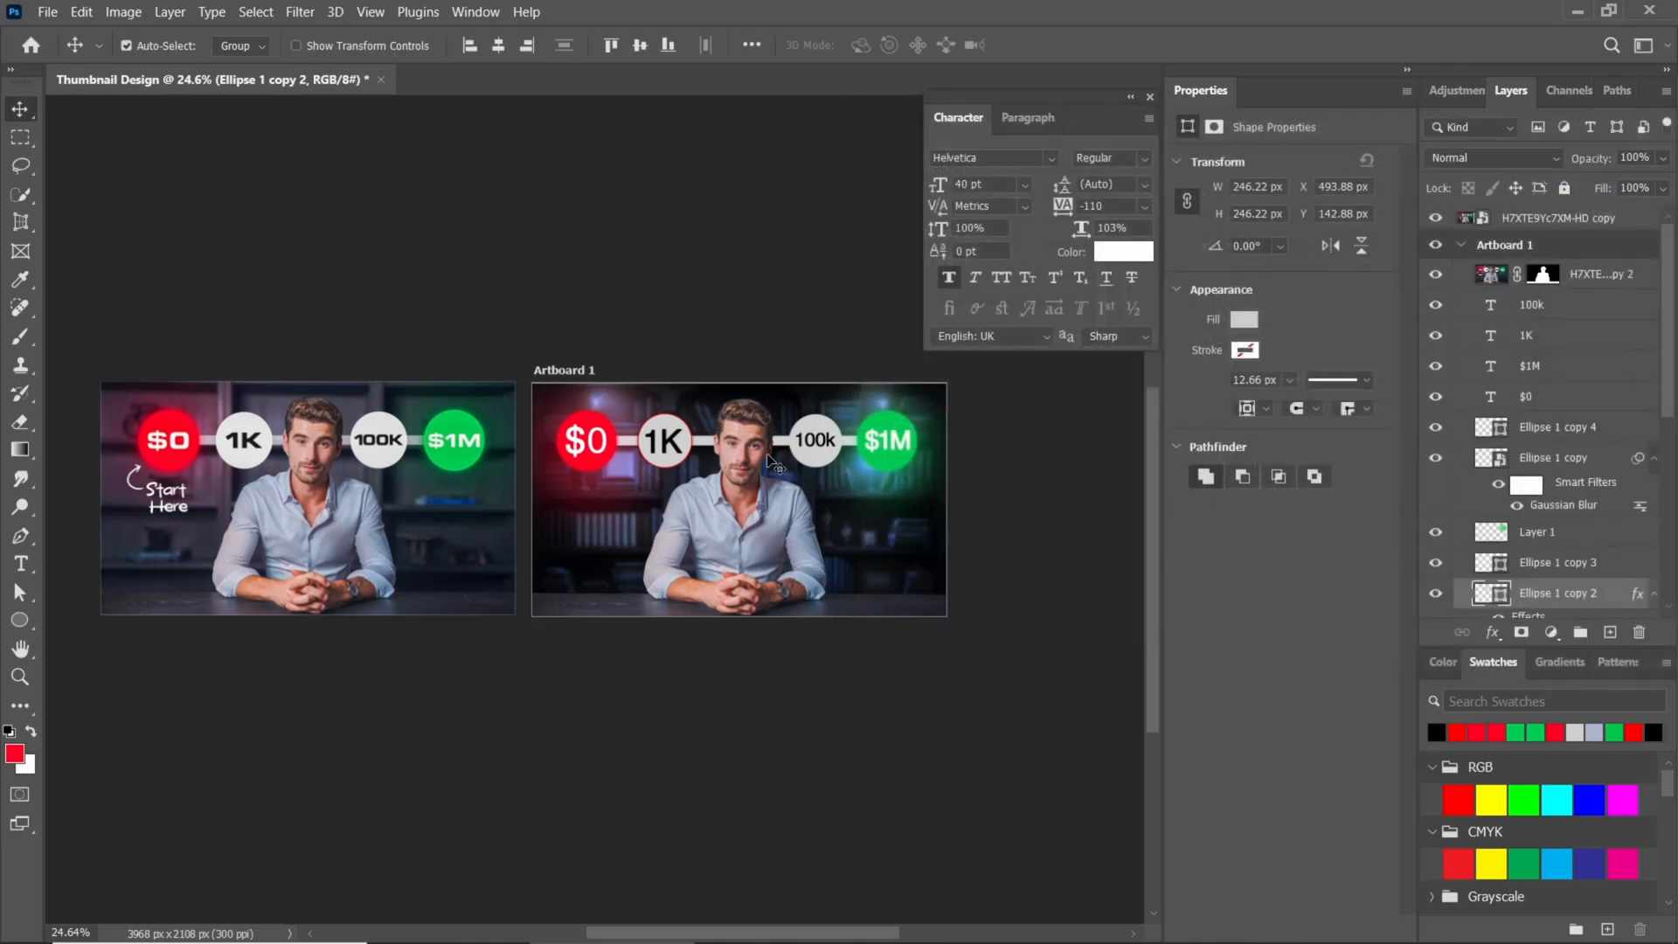
- Copy the 1K circle's layer style and paste it onto the grey circle behind the 100k text
scroll(675, 442, up, 3)
scroll(612, 444, up, 2)
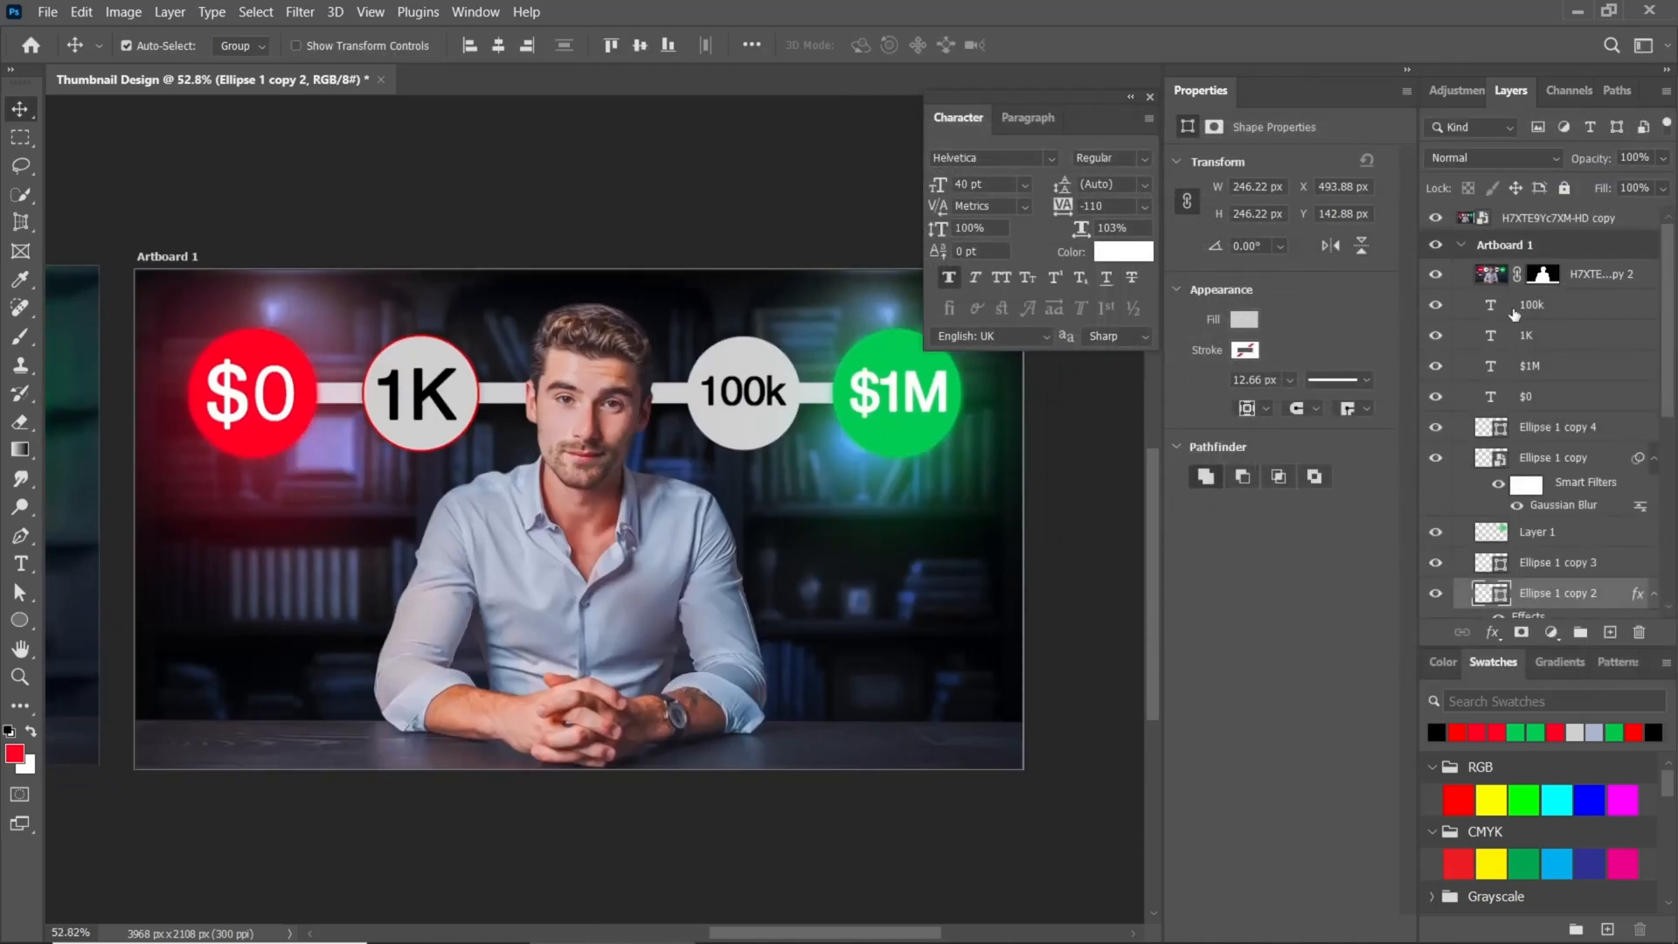
right_click(1606, 595)
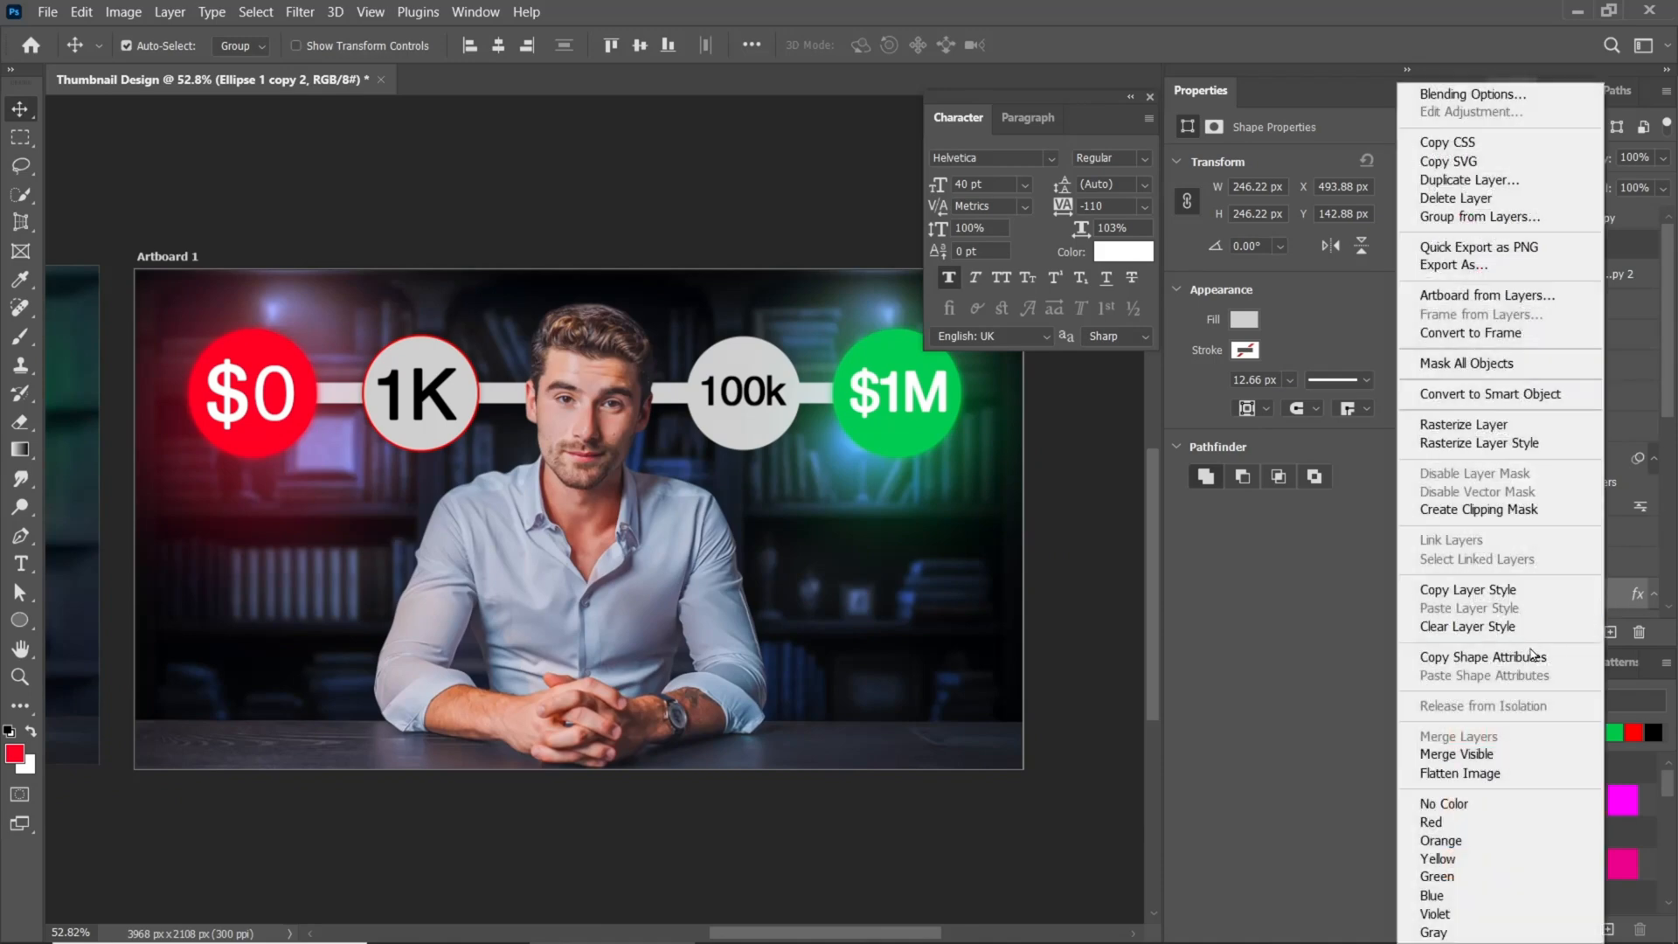
click(1470, 590)
click(1586, 563)
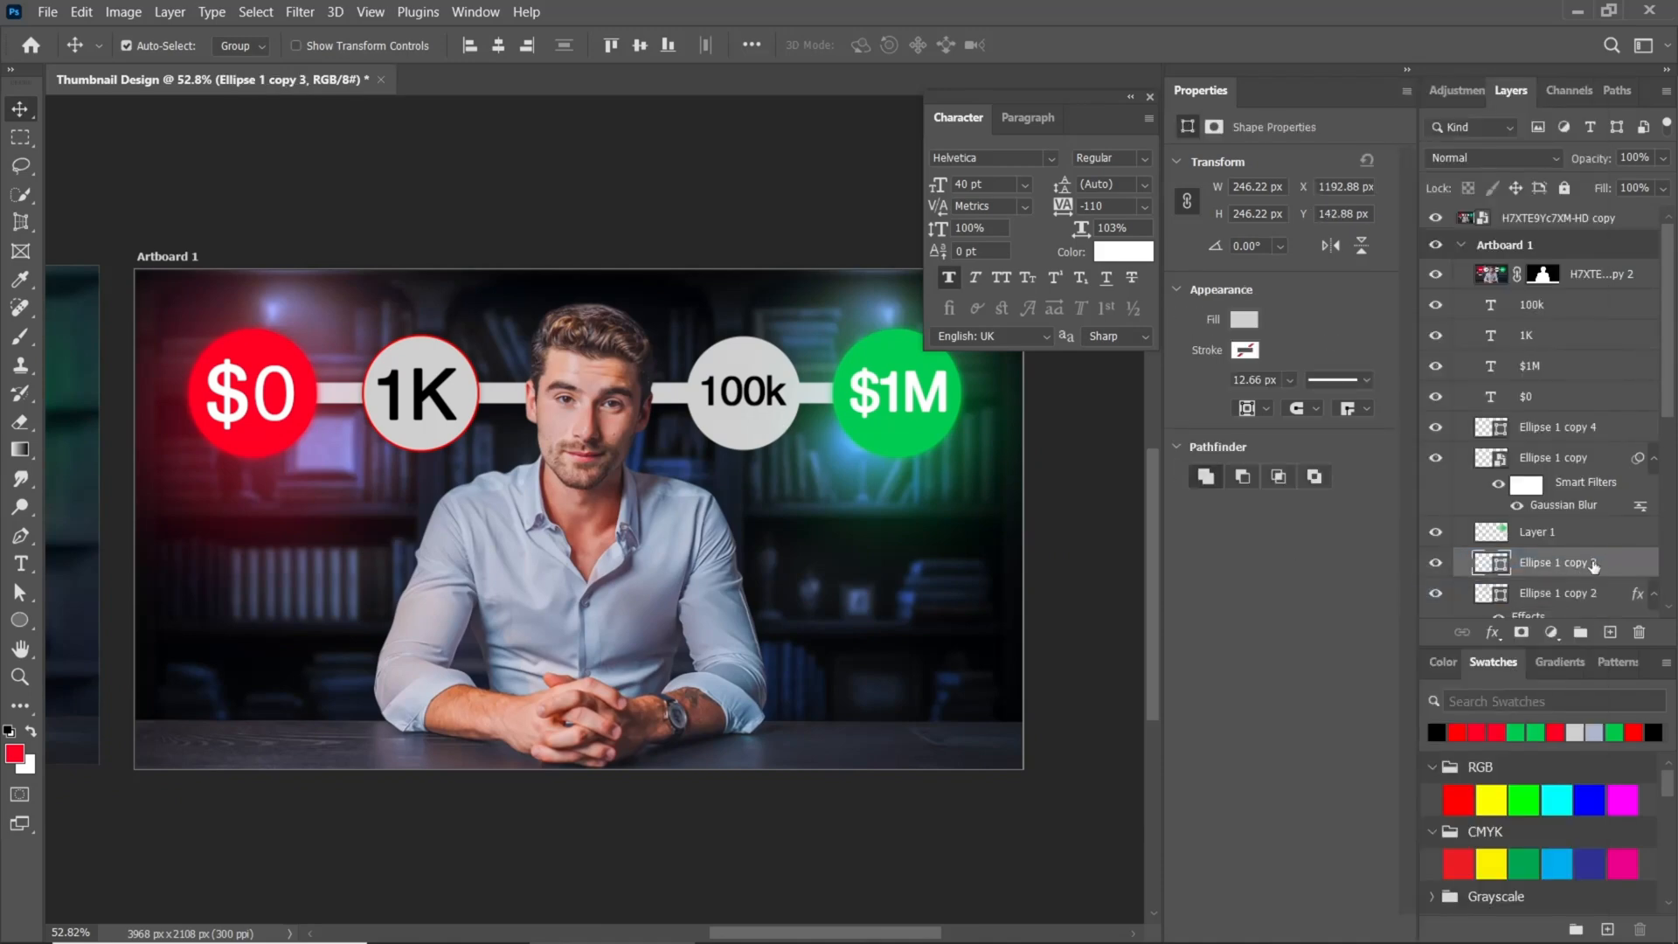
scroll(1608, 570, down, 2)
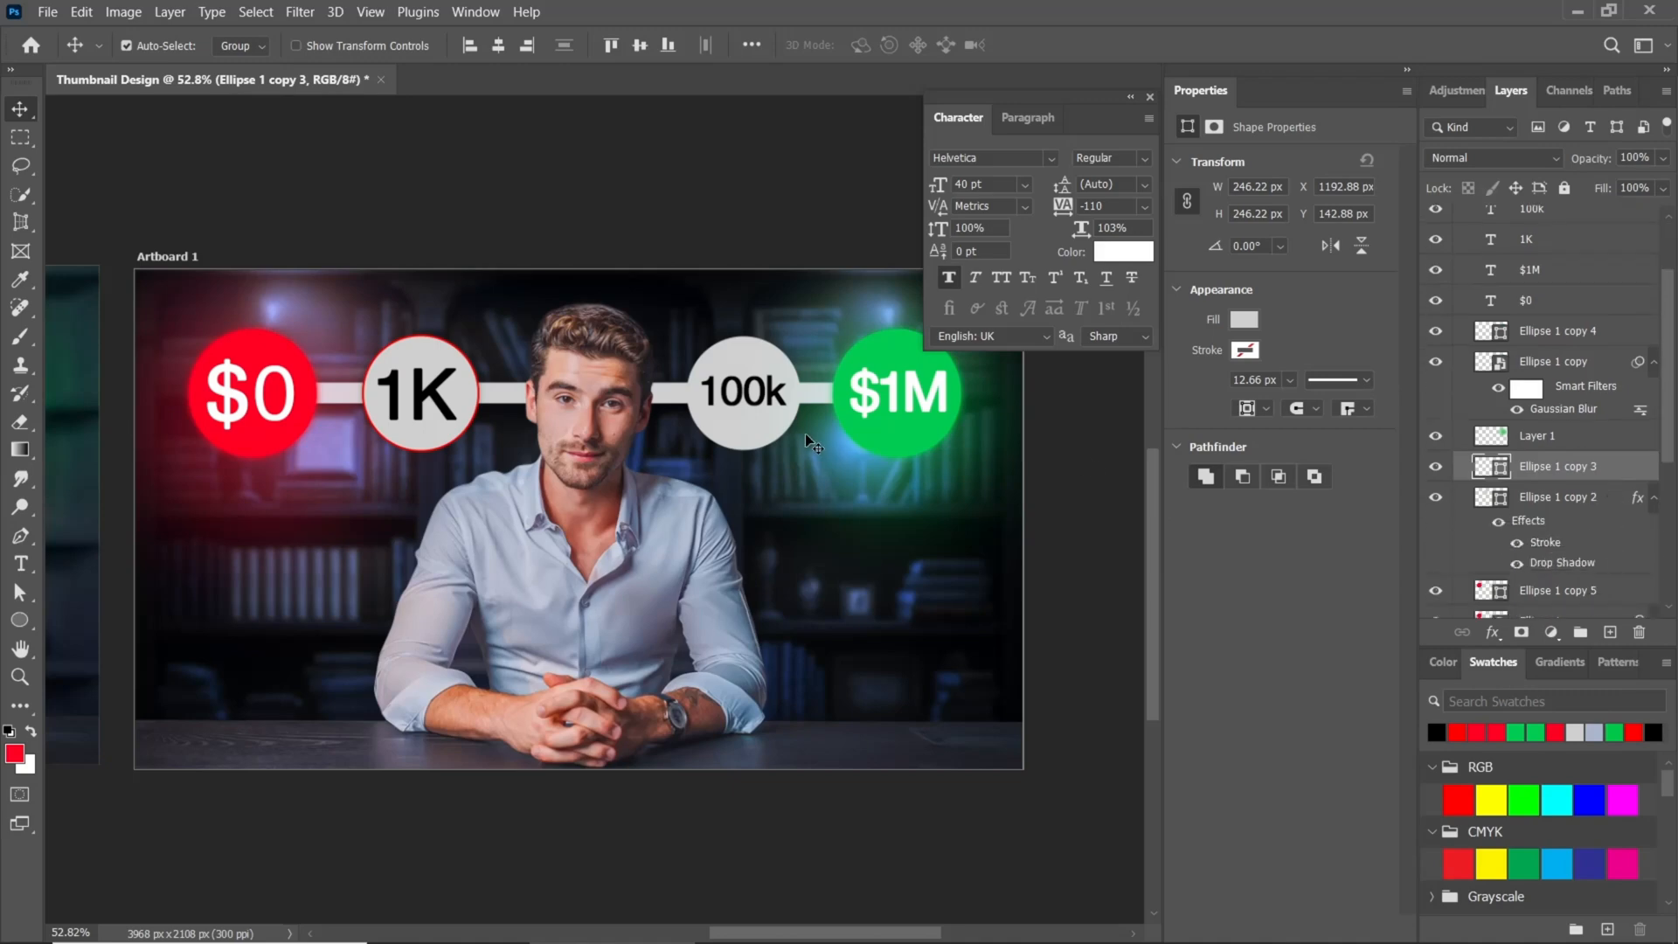
click(1435, 465)
click(1435, 466)
right_click(1607, 476)
click(1474, 609)
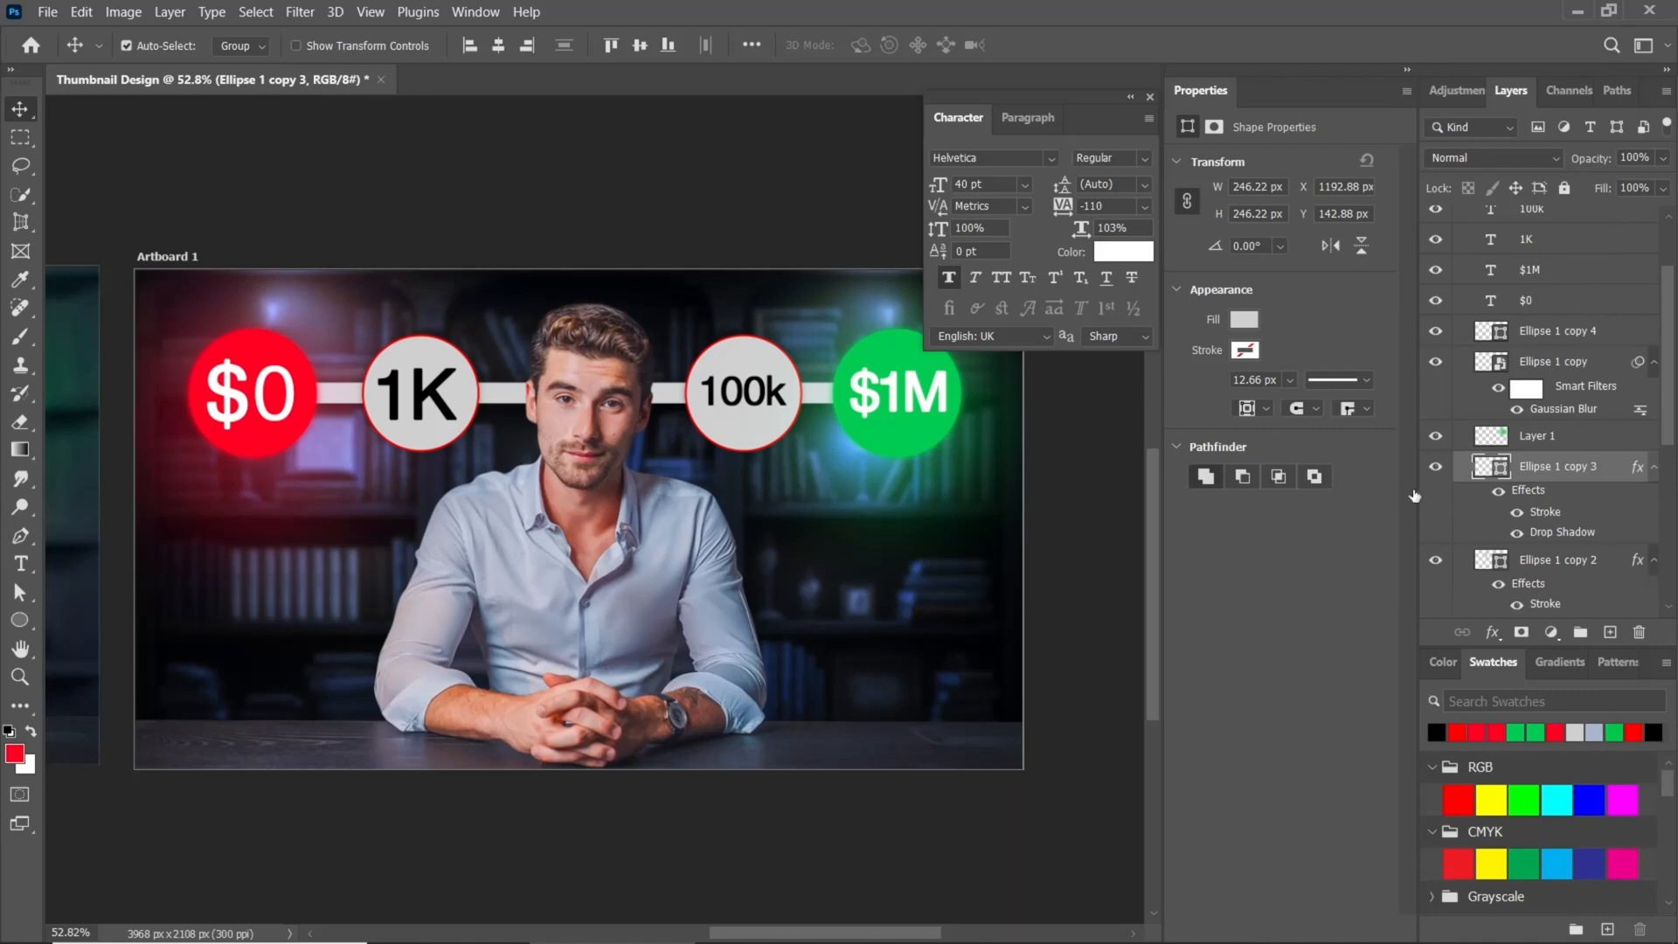
- Recolour the 100k circle's stroke to a bright green, starting from the $1M circle's green (01cb51)
double_click(1545, 511)
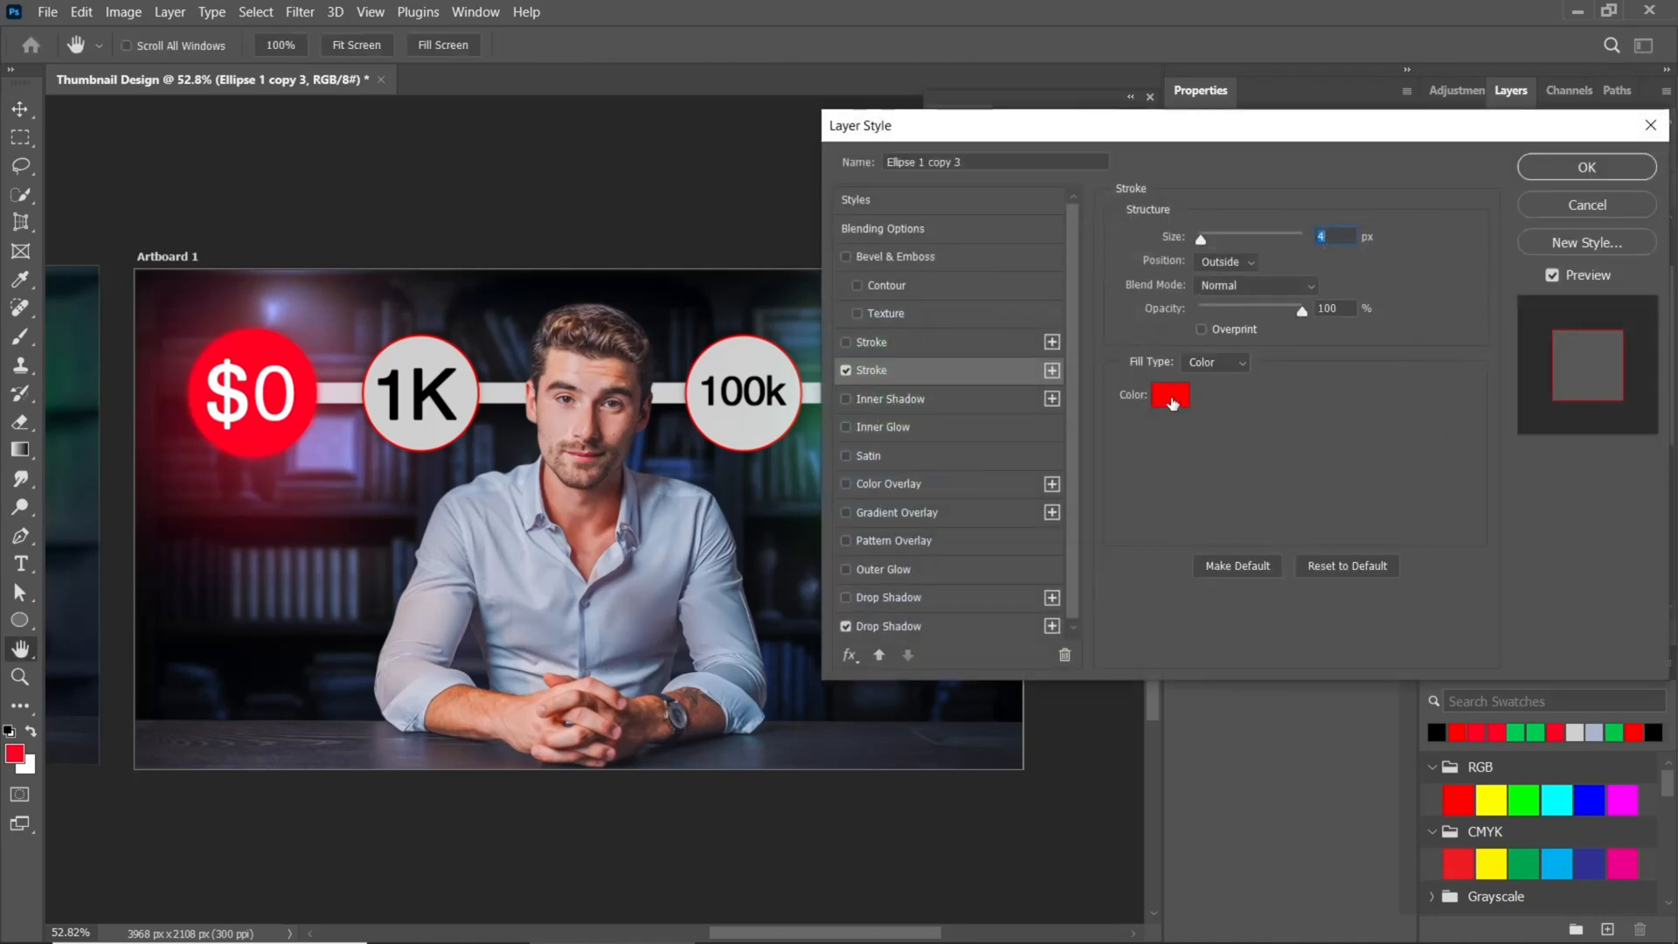
click(1171, 395)
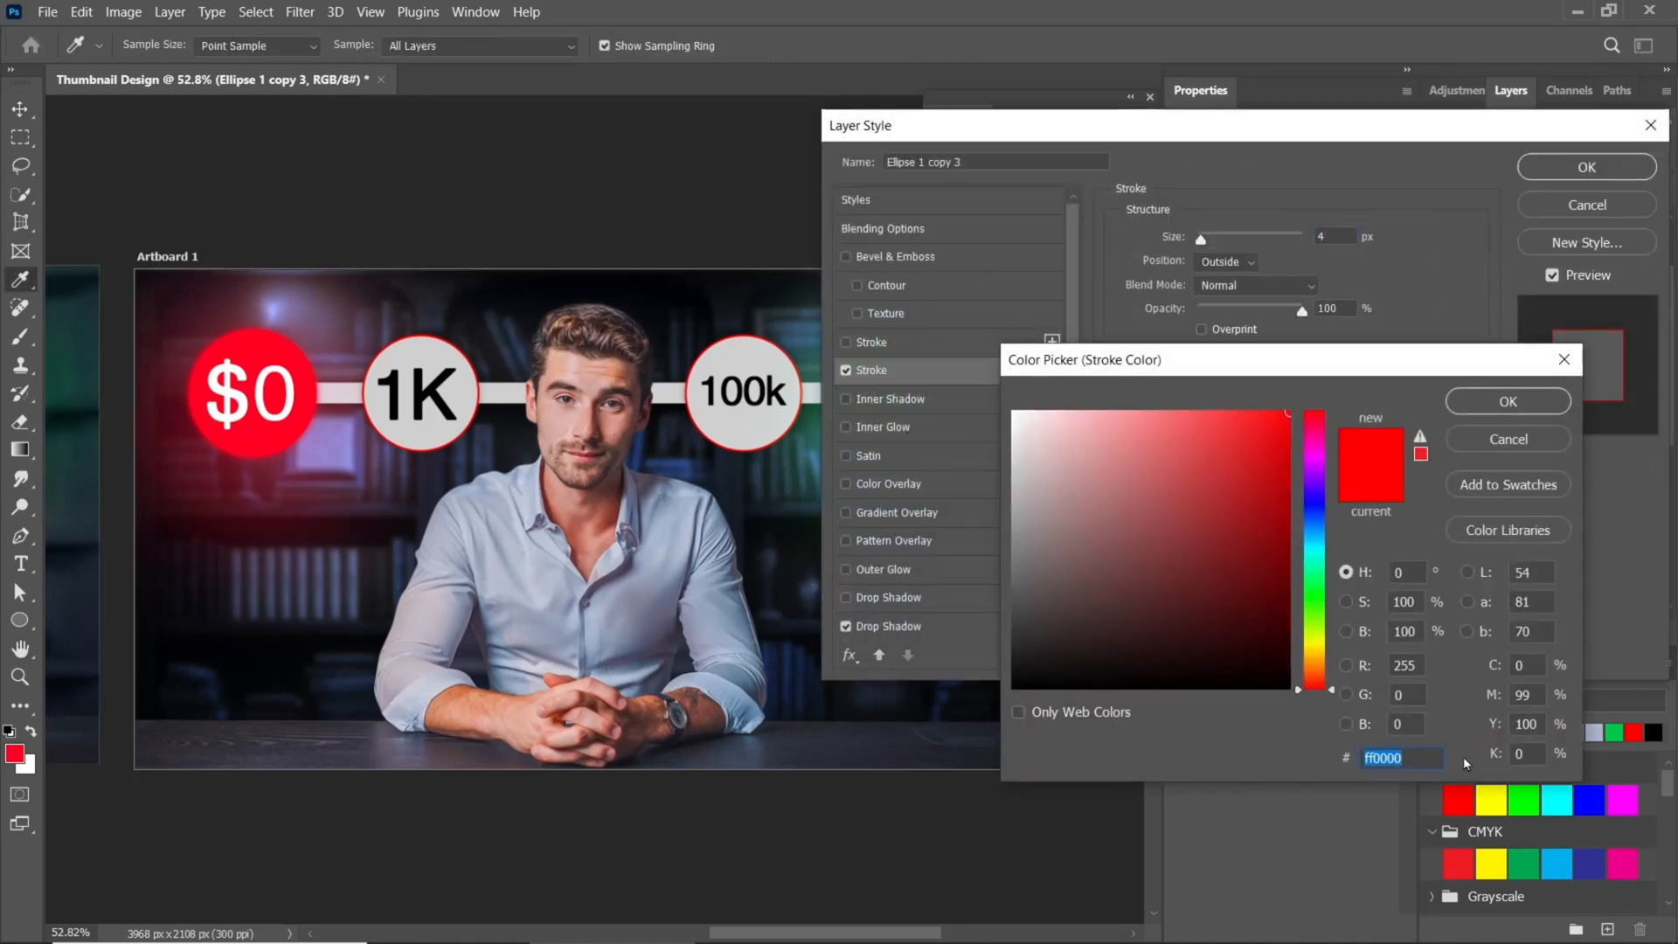
click(1314, 601)
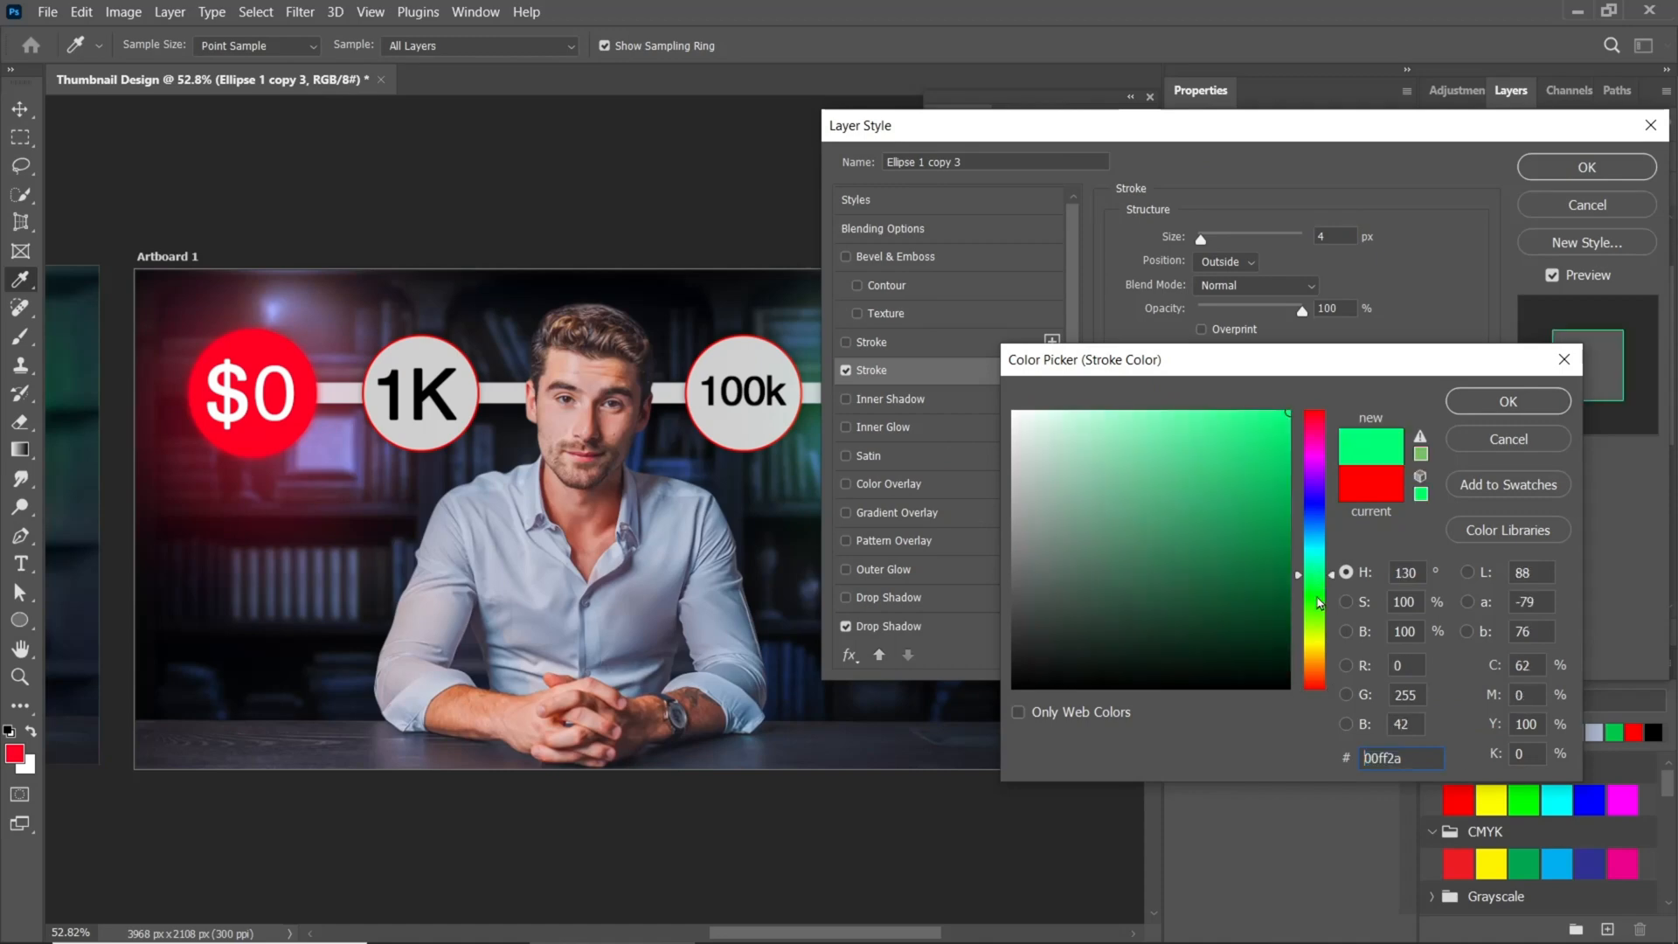
click(1474, 409)
drag(1171, 139, 1306, 149)
click(1303, 418)
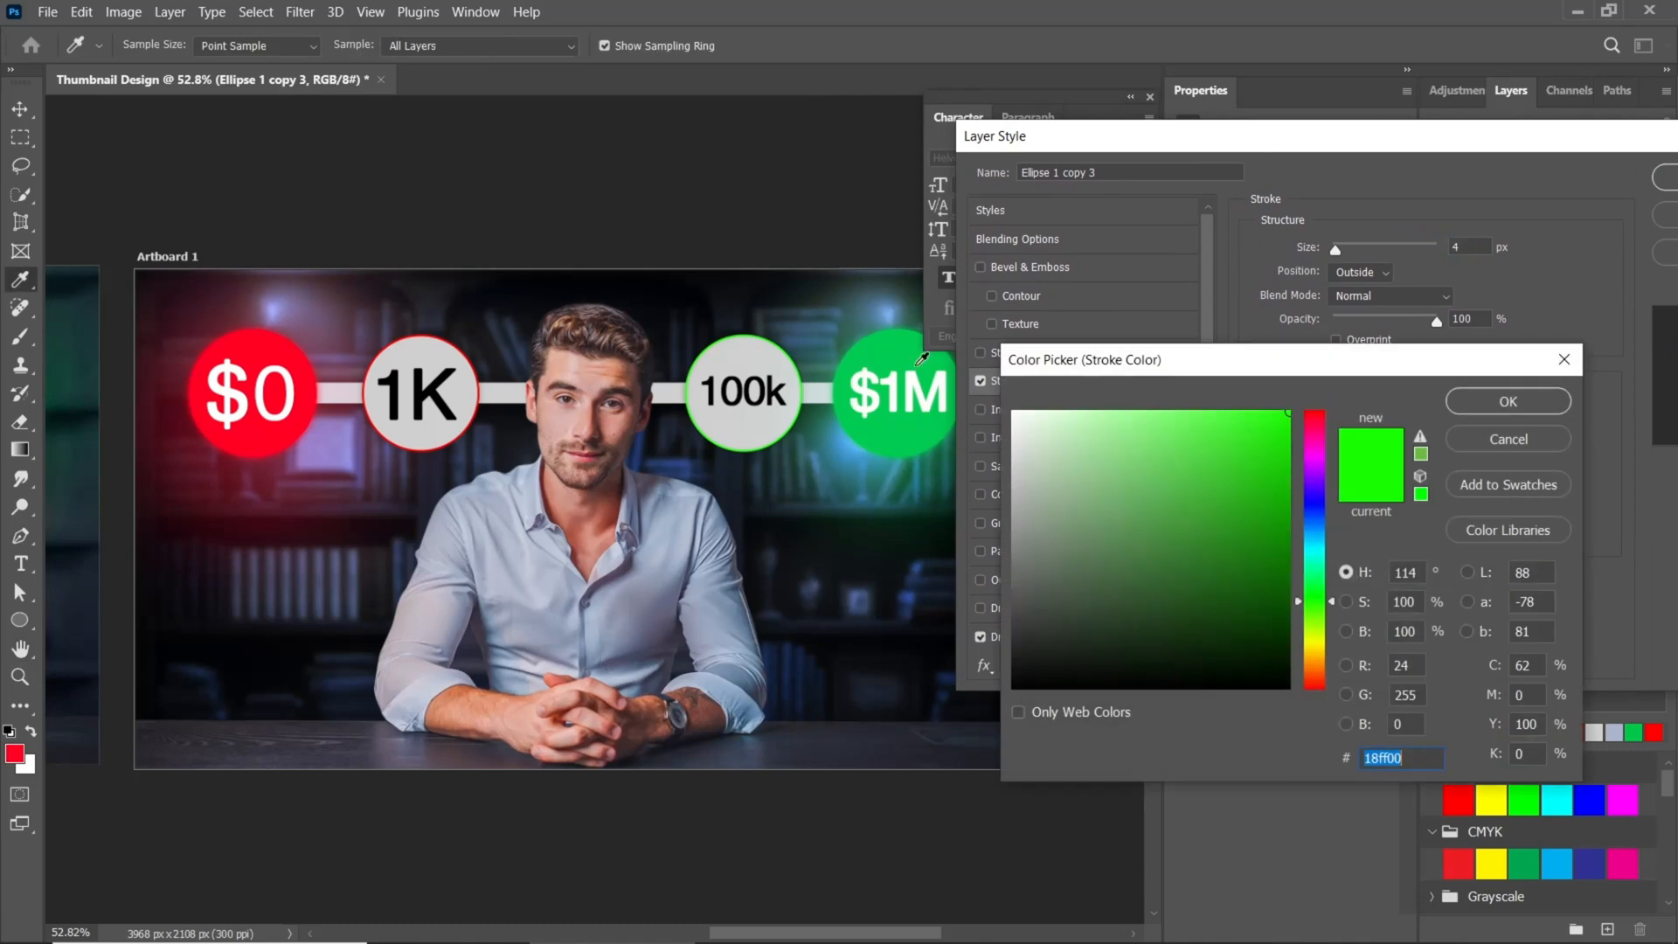
text(01cb51)
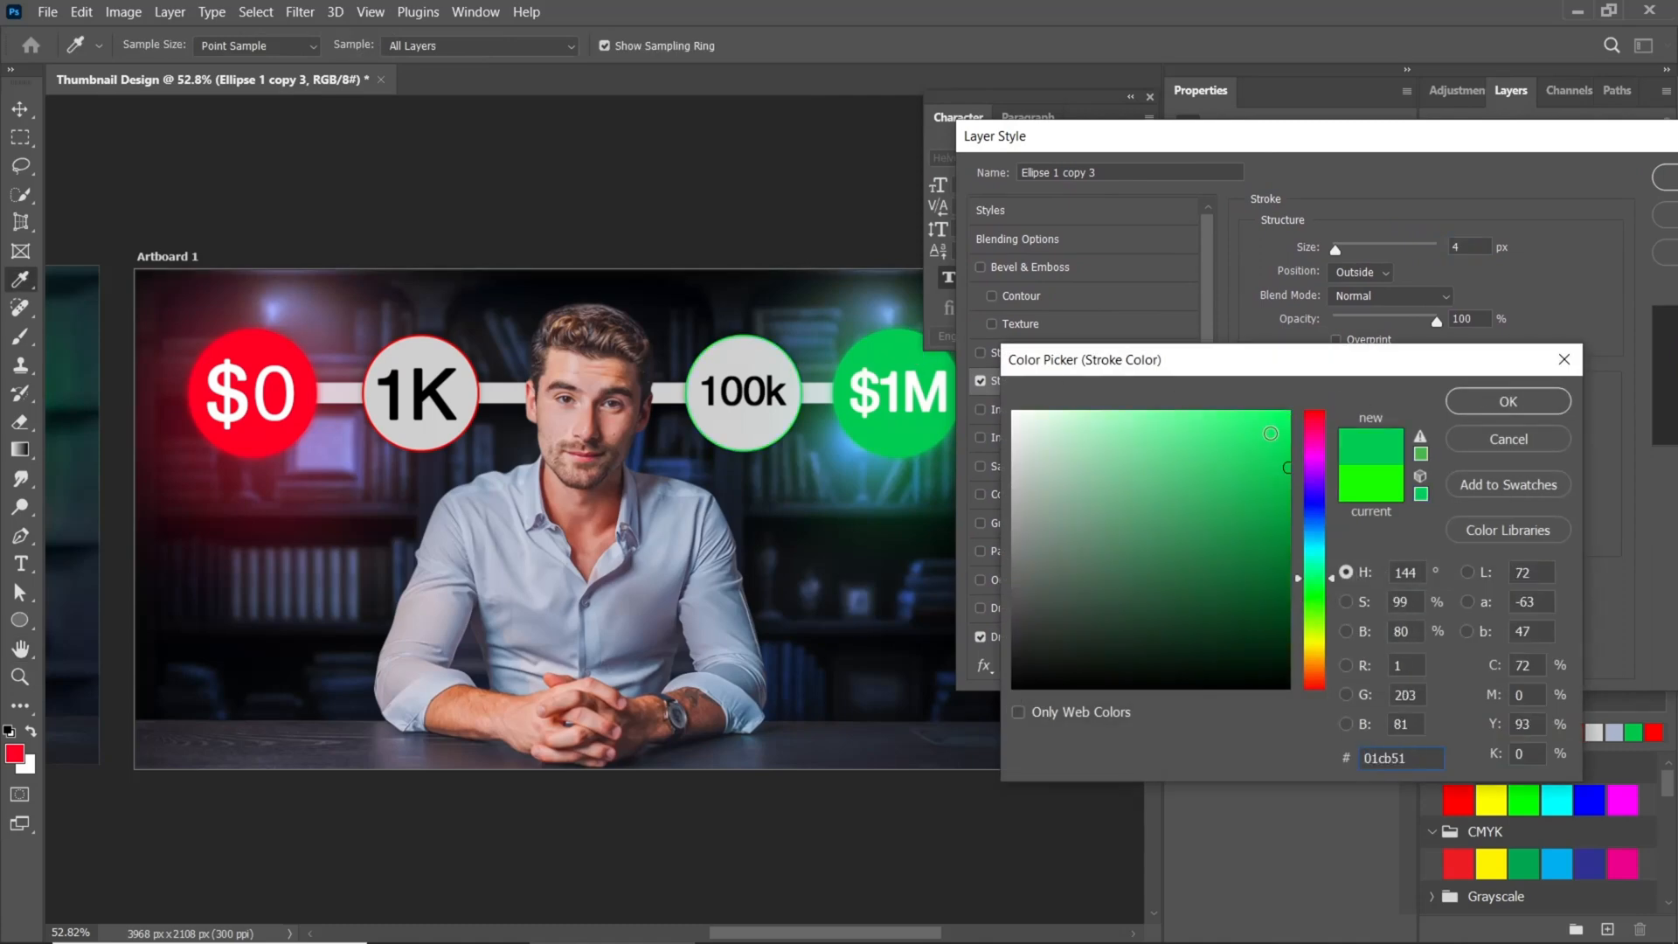
click(1490, 409)
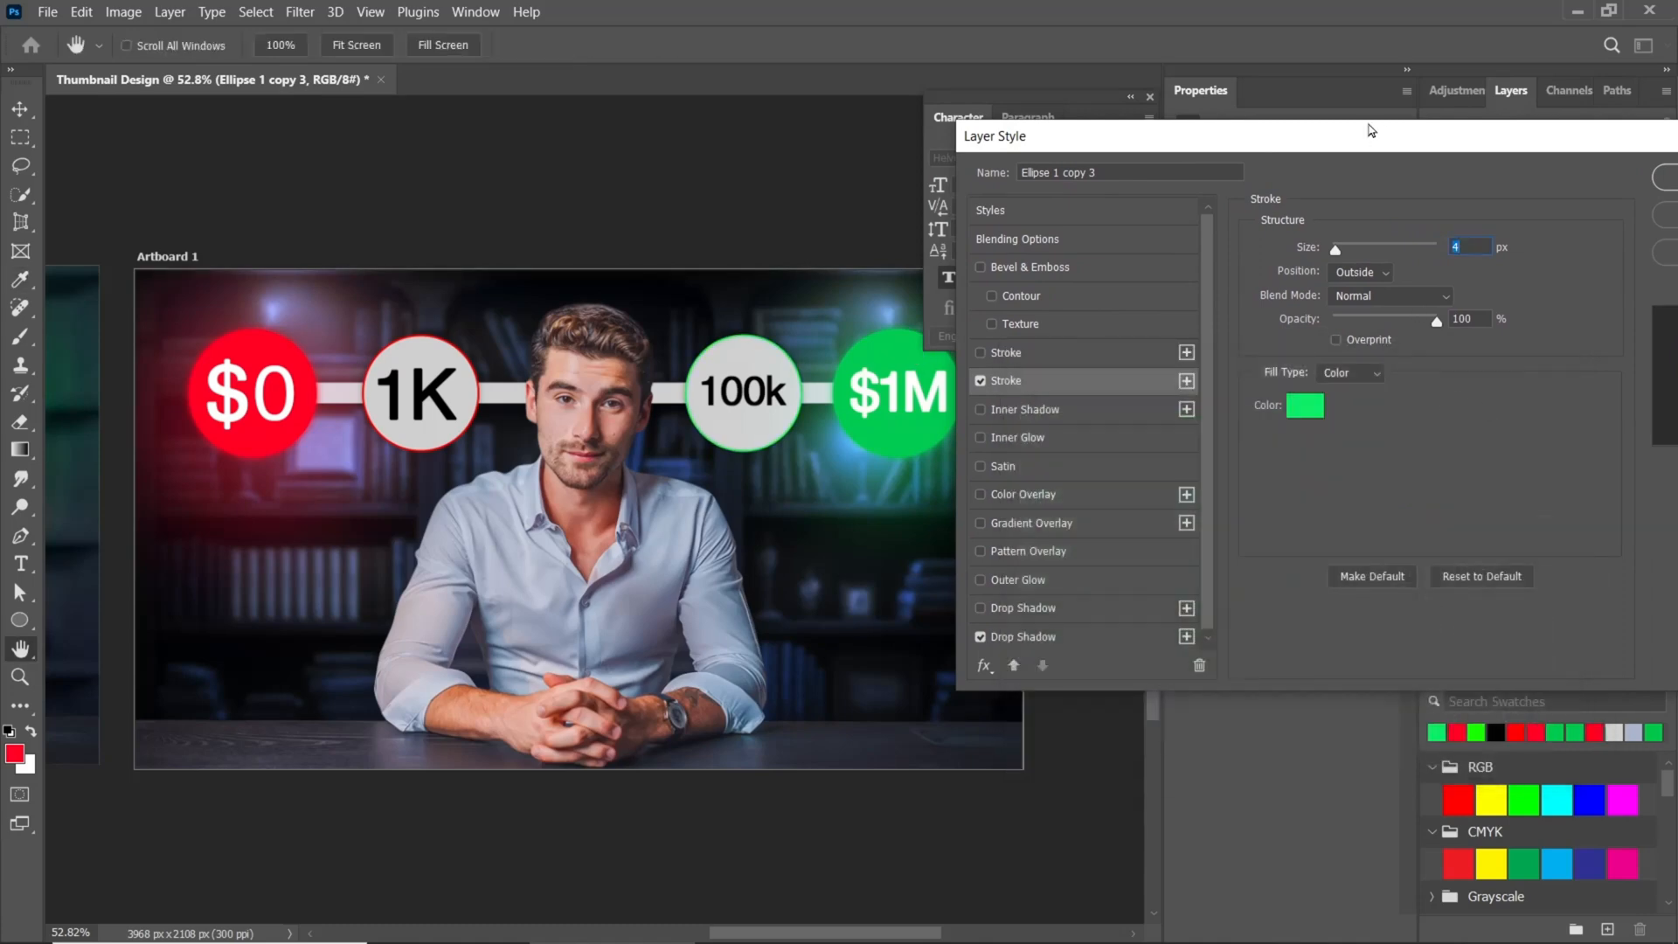
drag(1370, 131, 1144, 145)
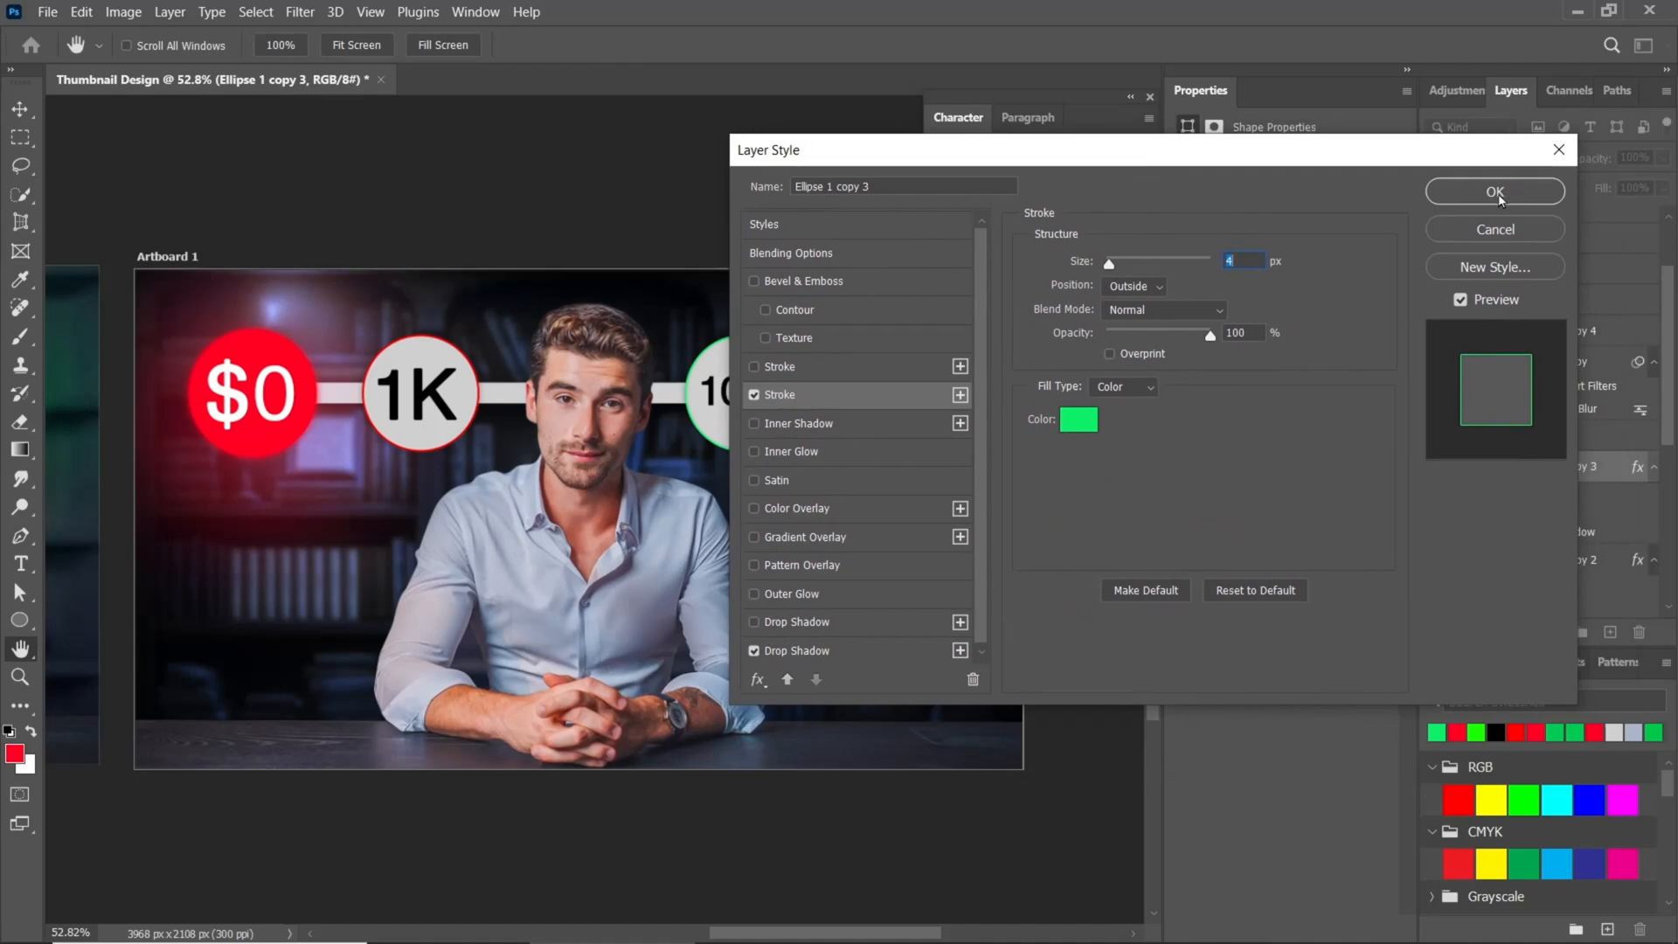
click(1495, 193)
- Duplicate the $0 text below the red circle and replace its wording with "Start Here" on two lines
scroll(703, 486, down, 3)
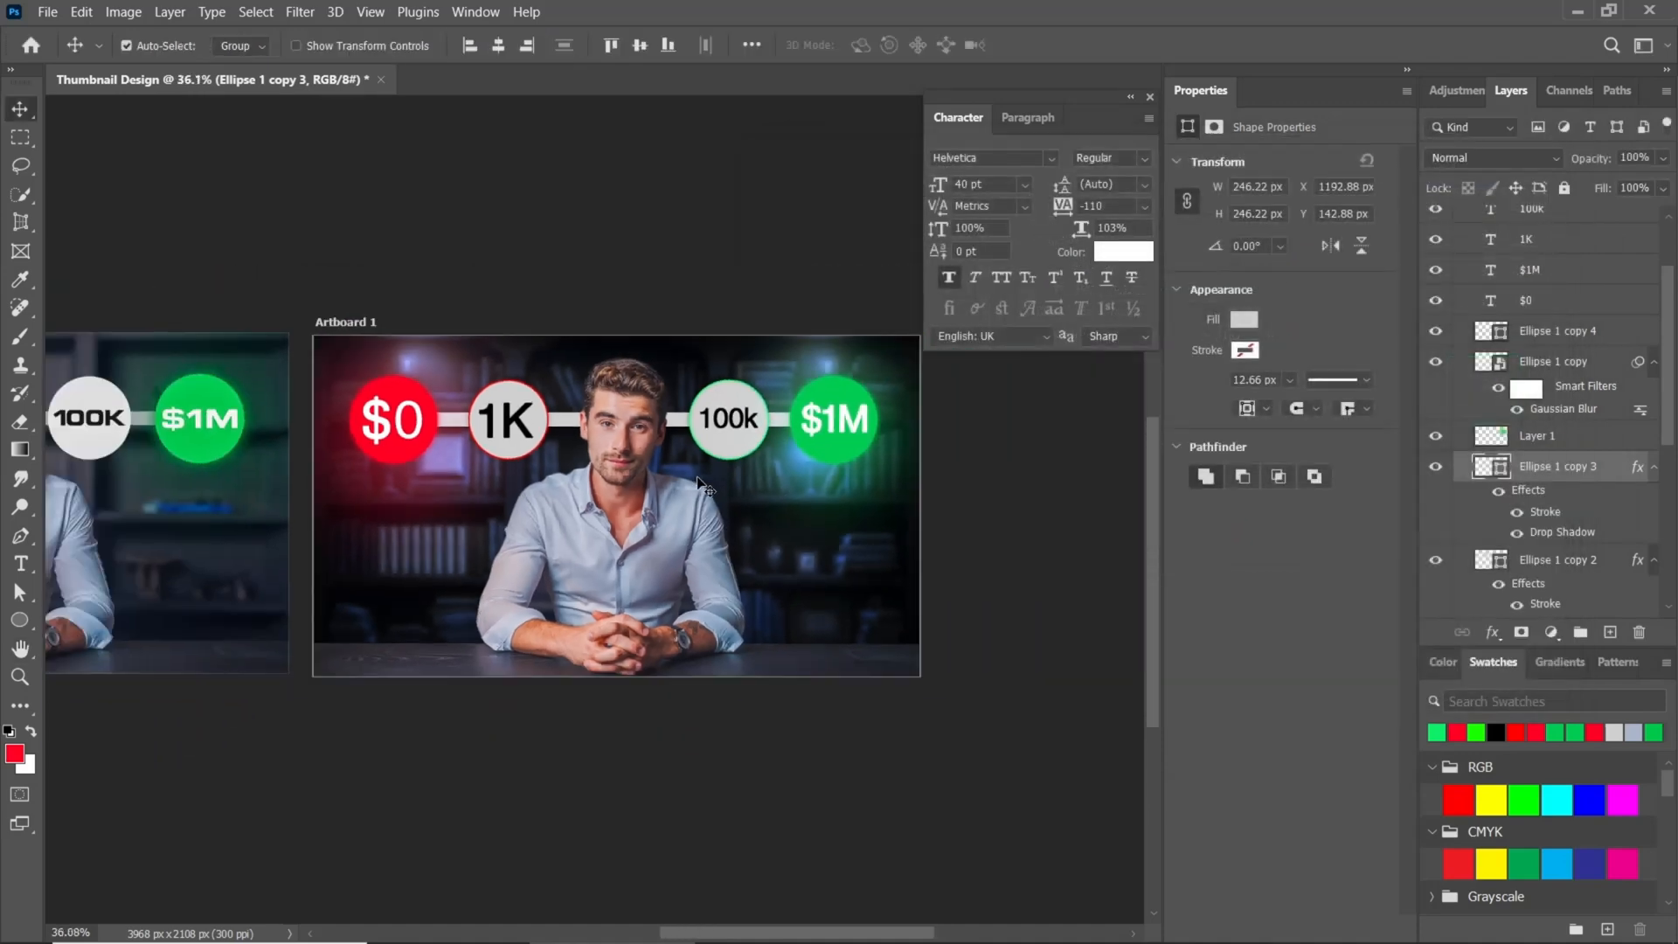
scroll(540, 502, up, 3)
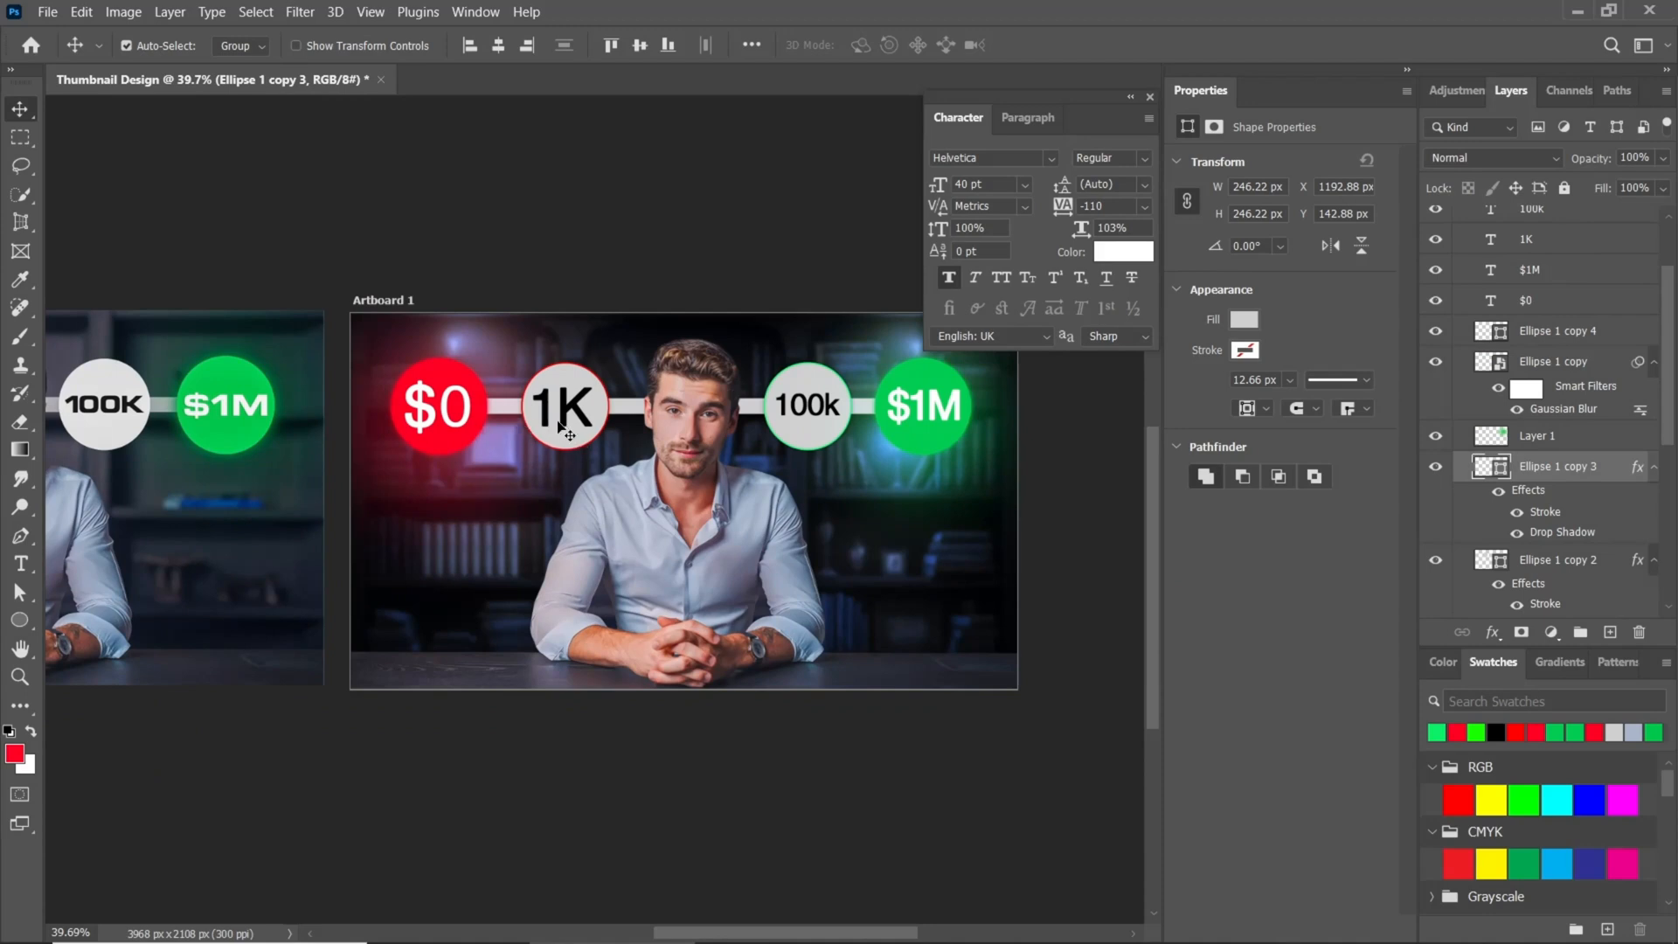
click(458, 425)
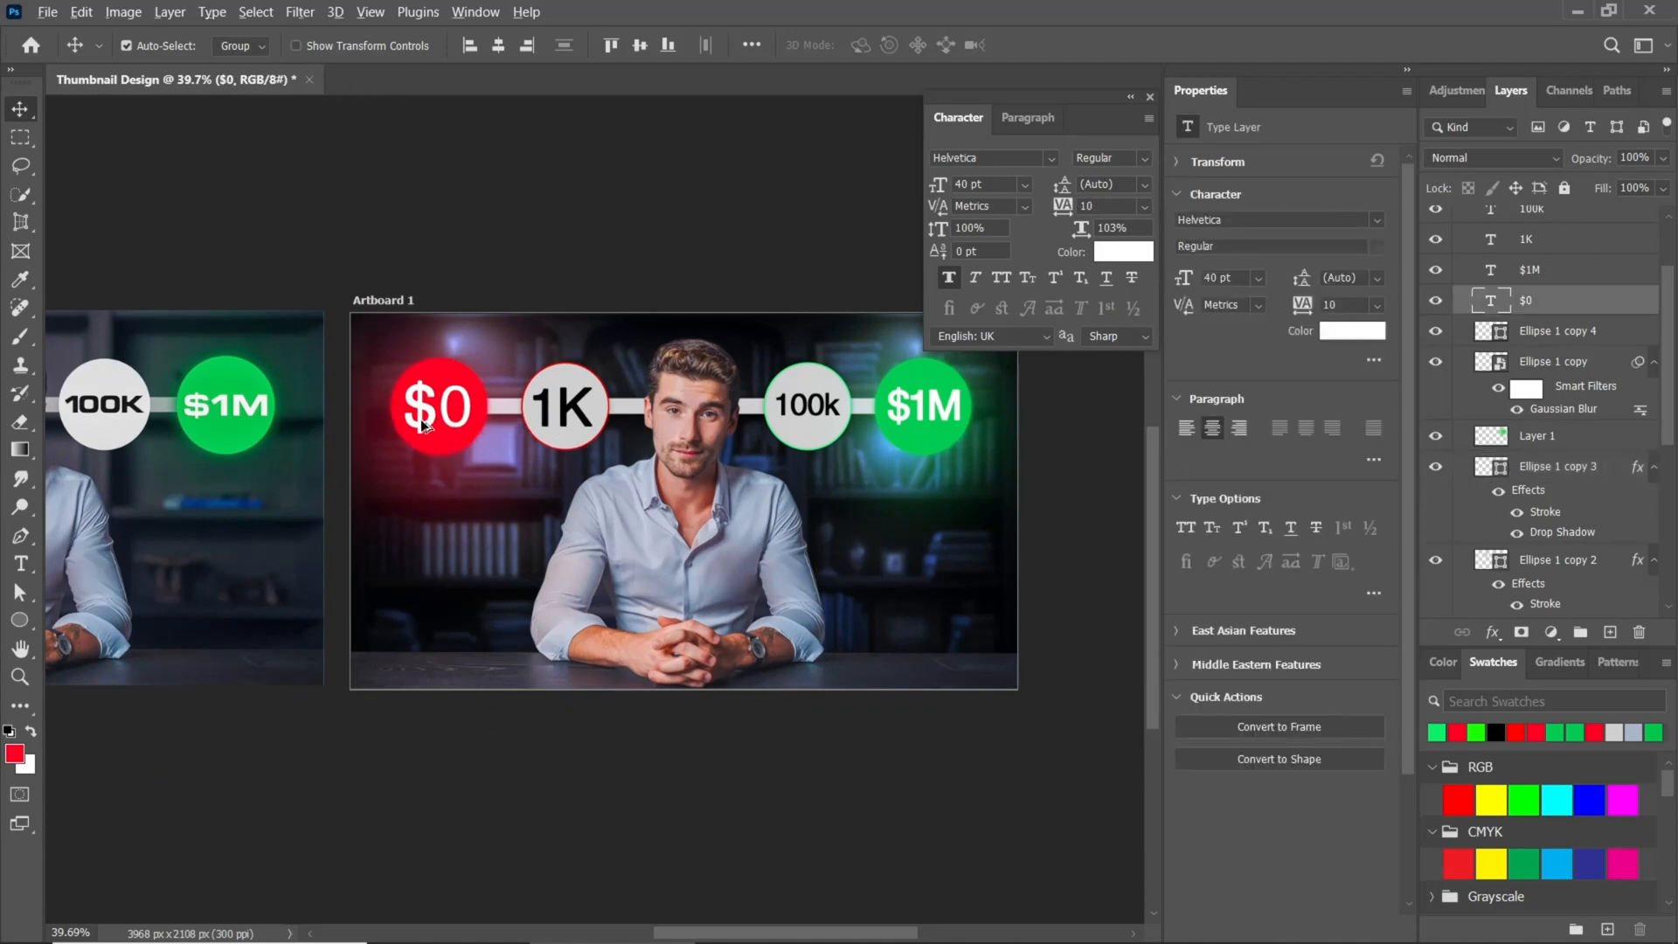
drag(434, 421, 452, 527)
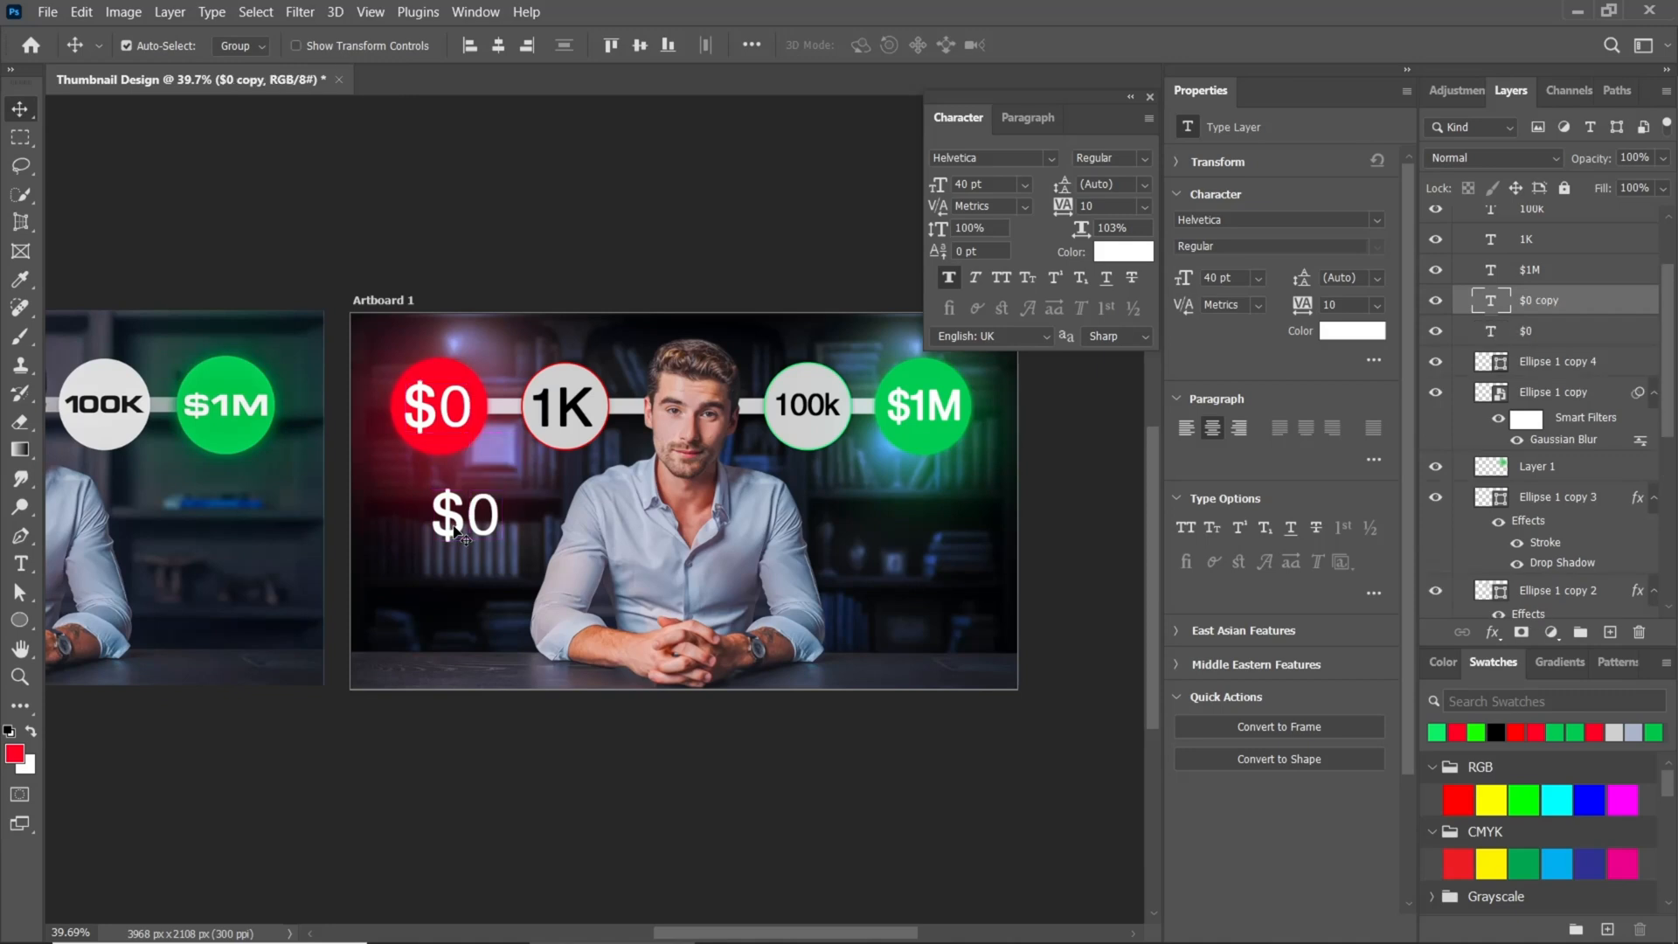
double_click(453, 524)
text(Start)
key(Return)
text(Here)
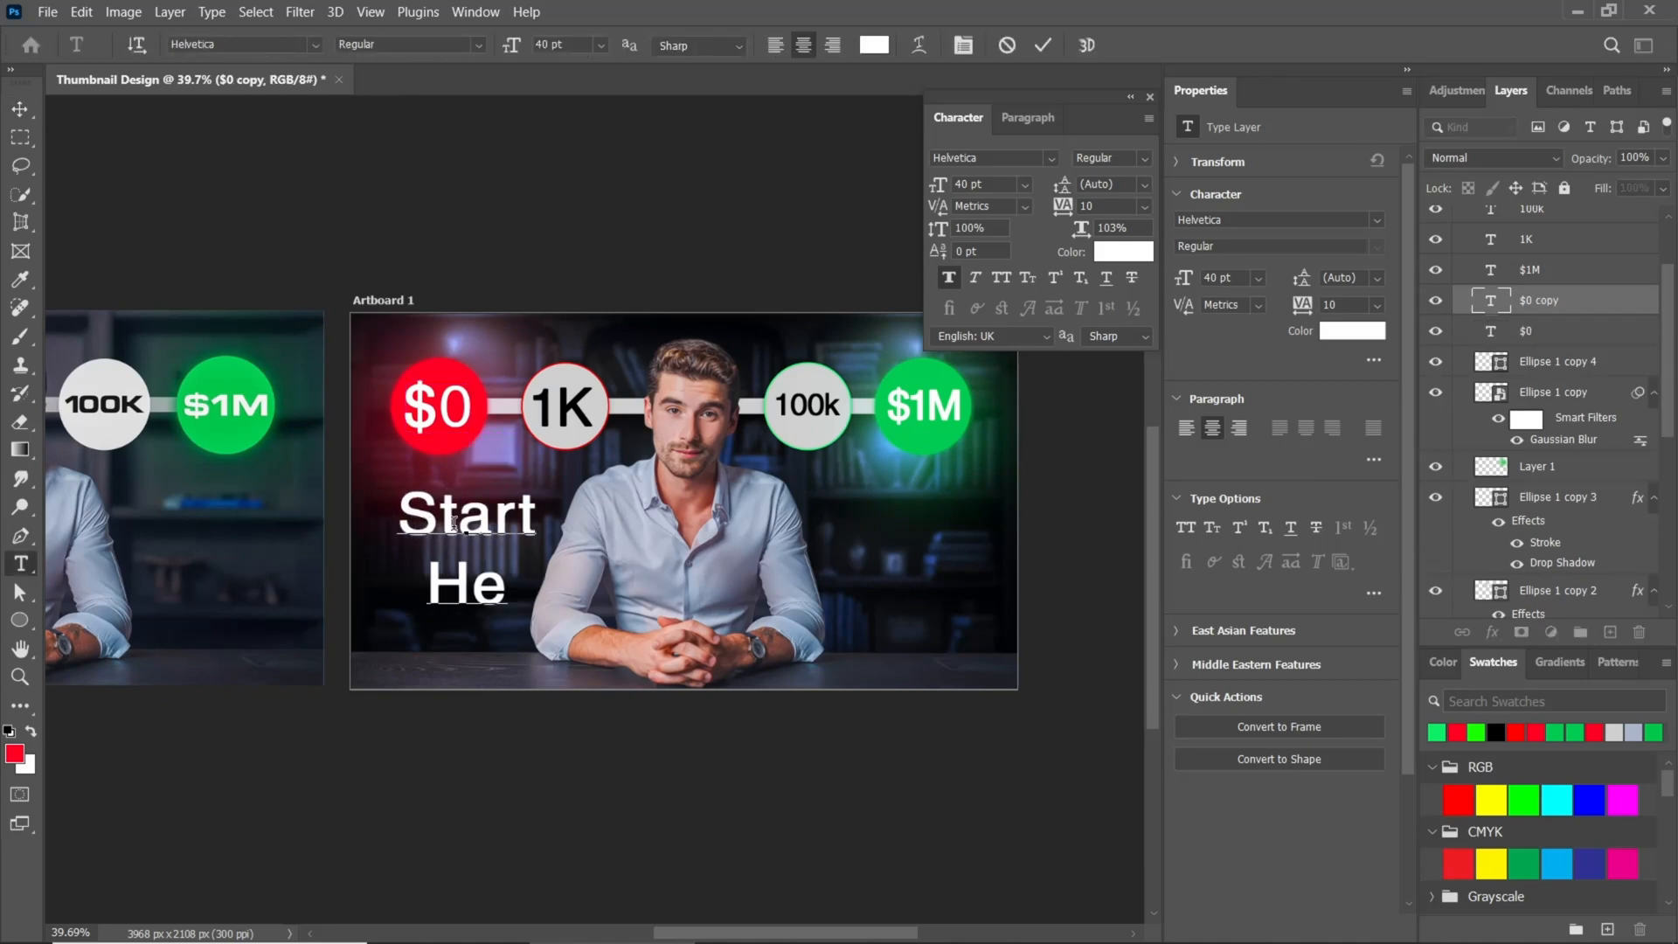
click(20, 108)
- Set the Start Here text to Visby Round CF, 19 pt size and 20 pt leading, and move it slightly up
click(1051, 159)
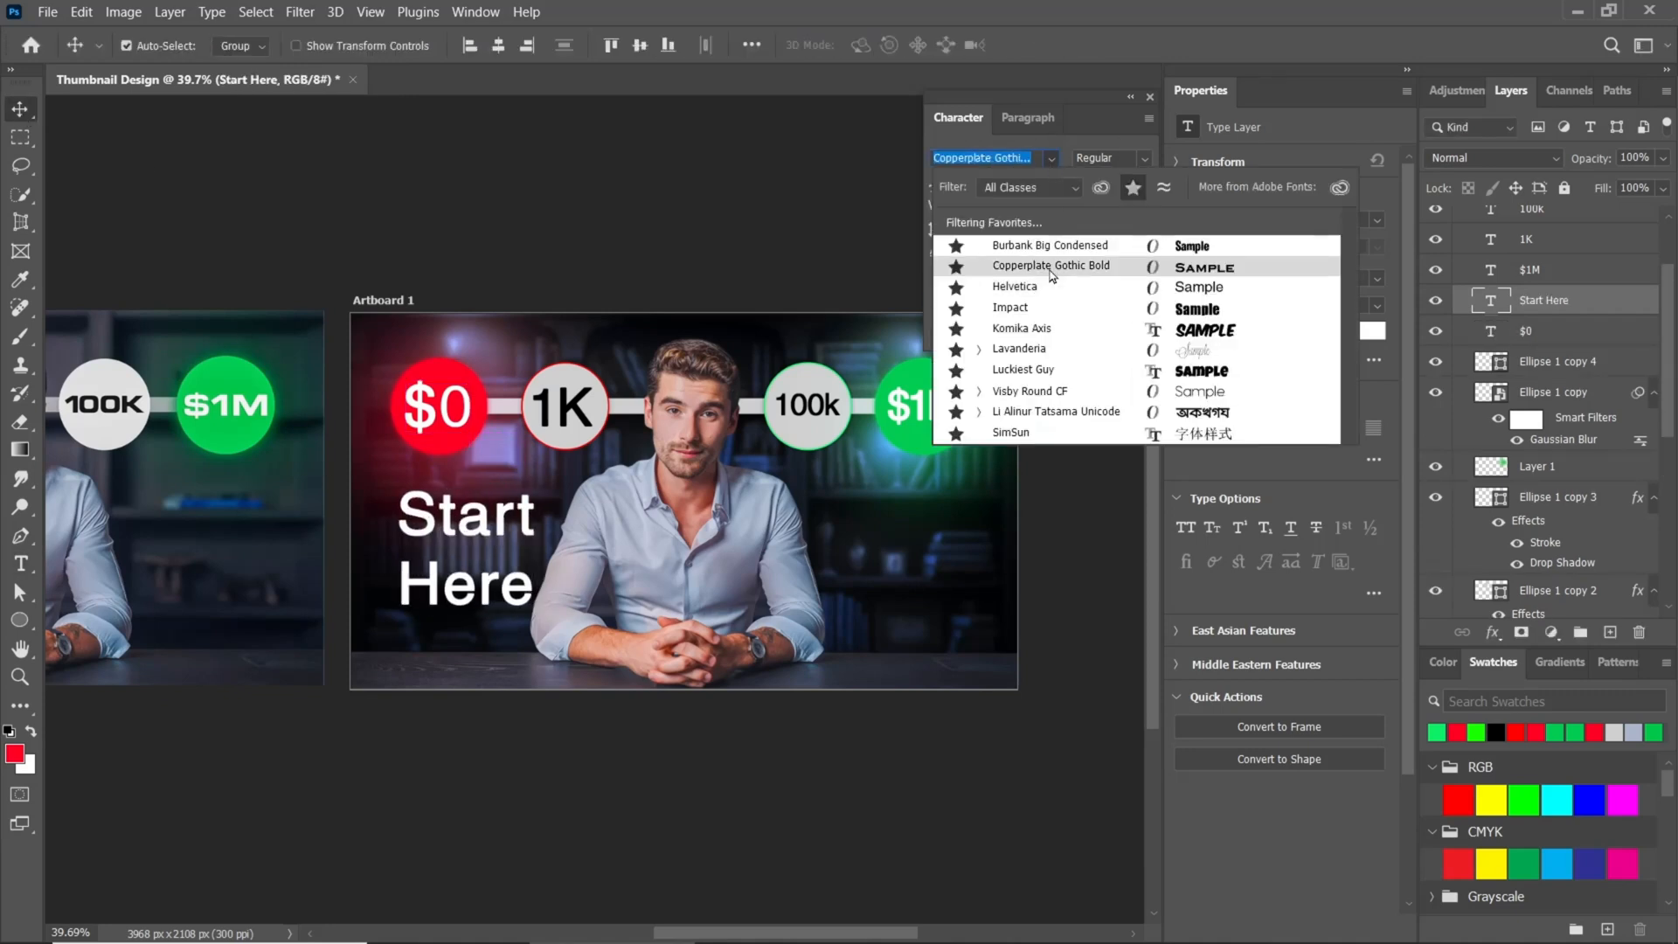
click(1046, 395)
click(1076, 182)
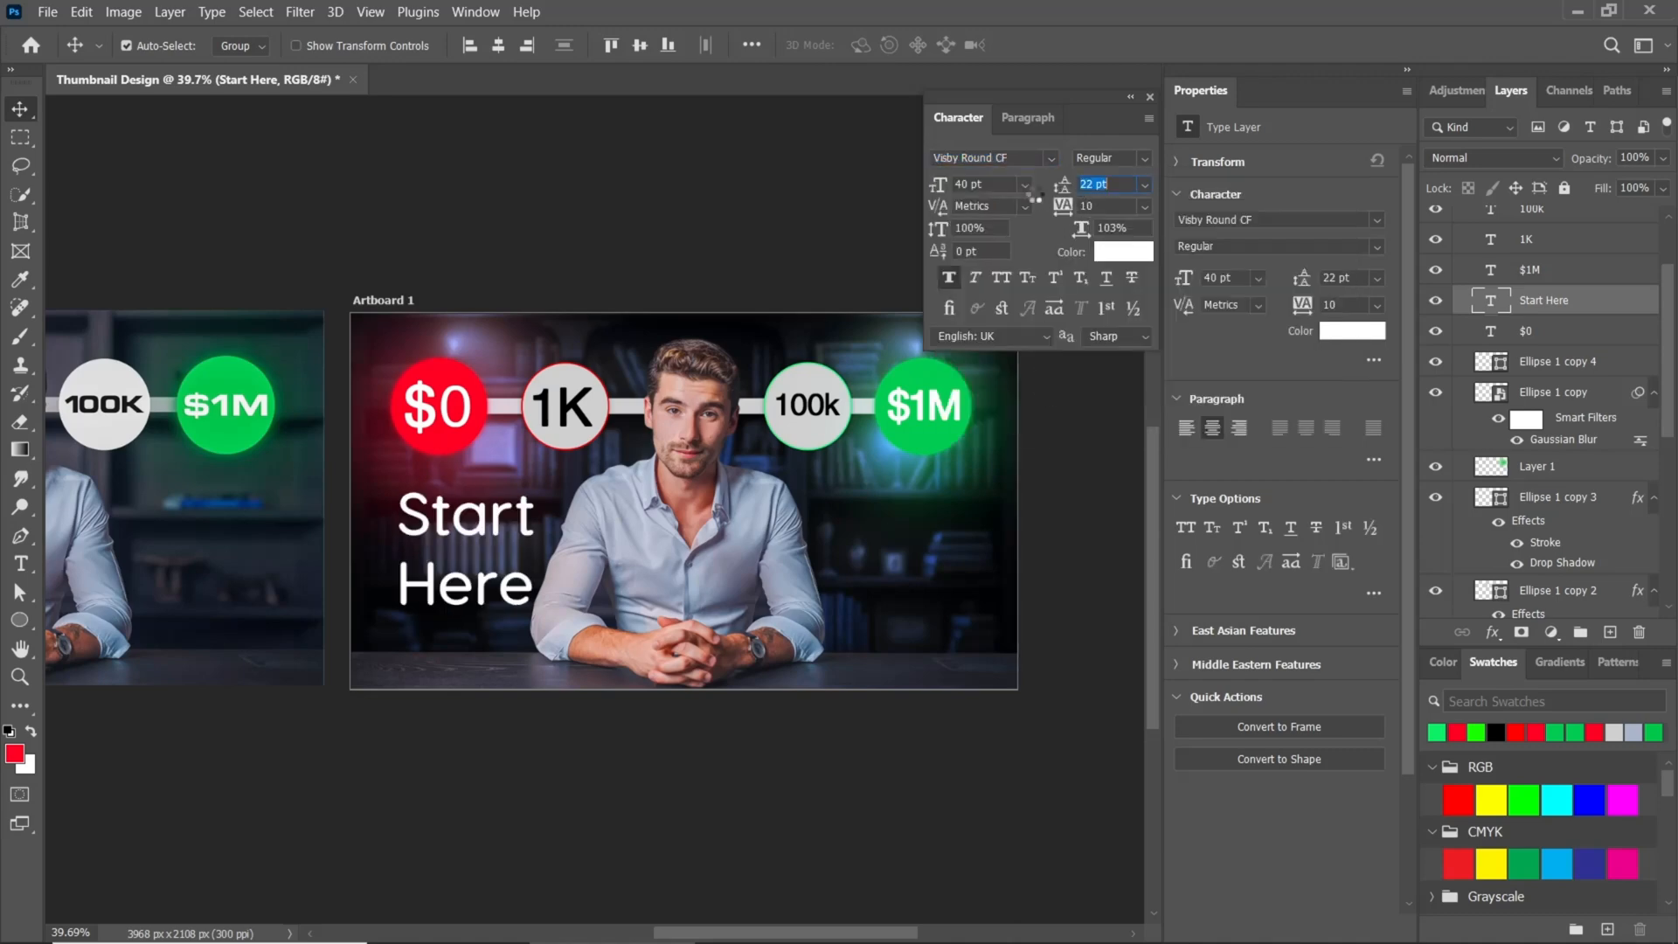
drag(934, 185, 914, 187)
drag(1060, 184, 1059, 184)
drag(485, 553, 480, 529)
- Tilt the Start Here text slightly counter-clockwise and nudge it into place below the $0 circle
scroll(479, 529, up, 5)
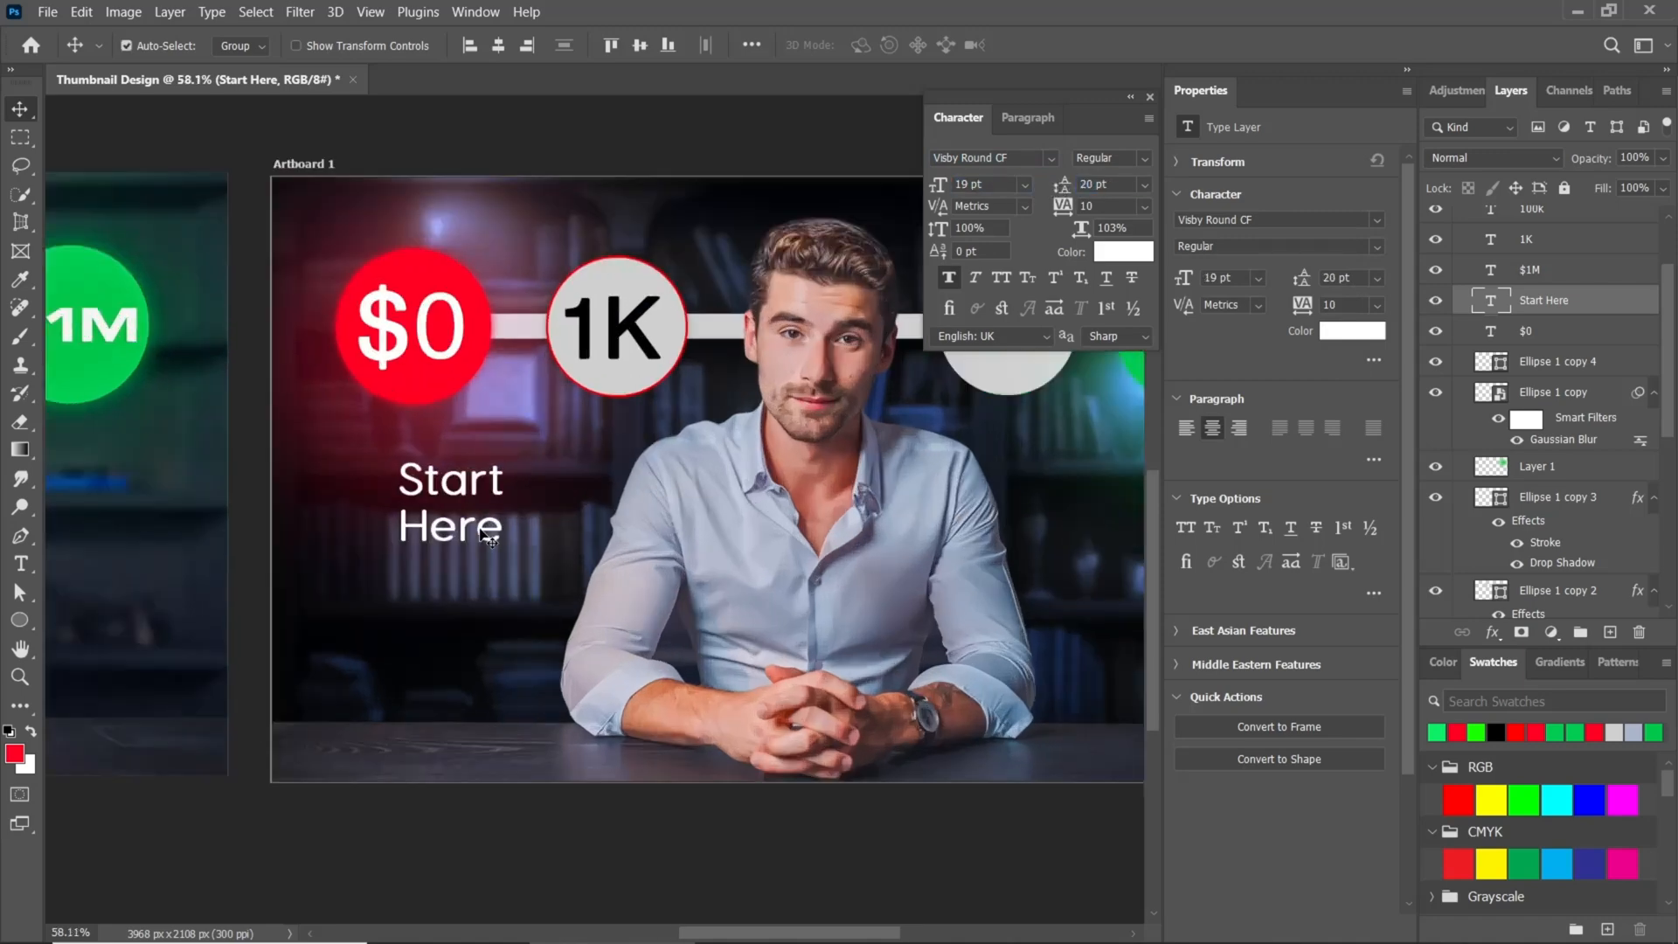
scroll(481, 533, up, 2)
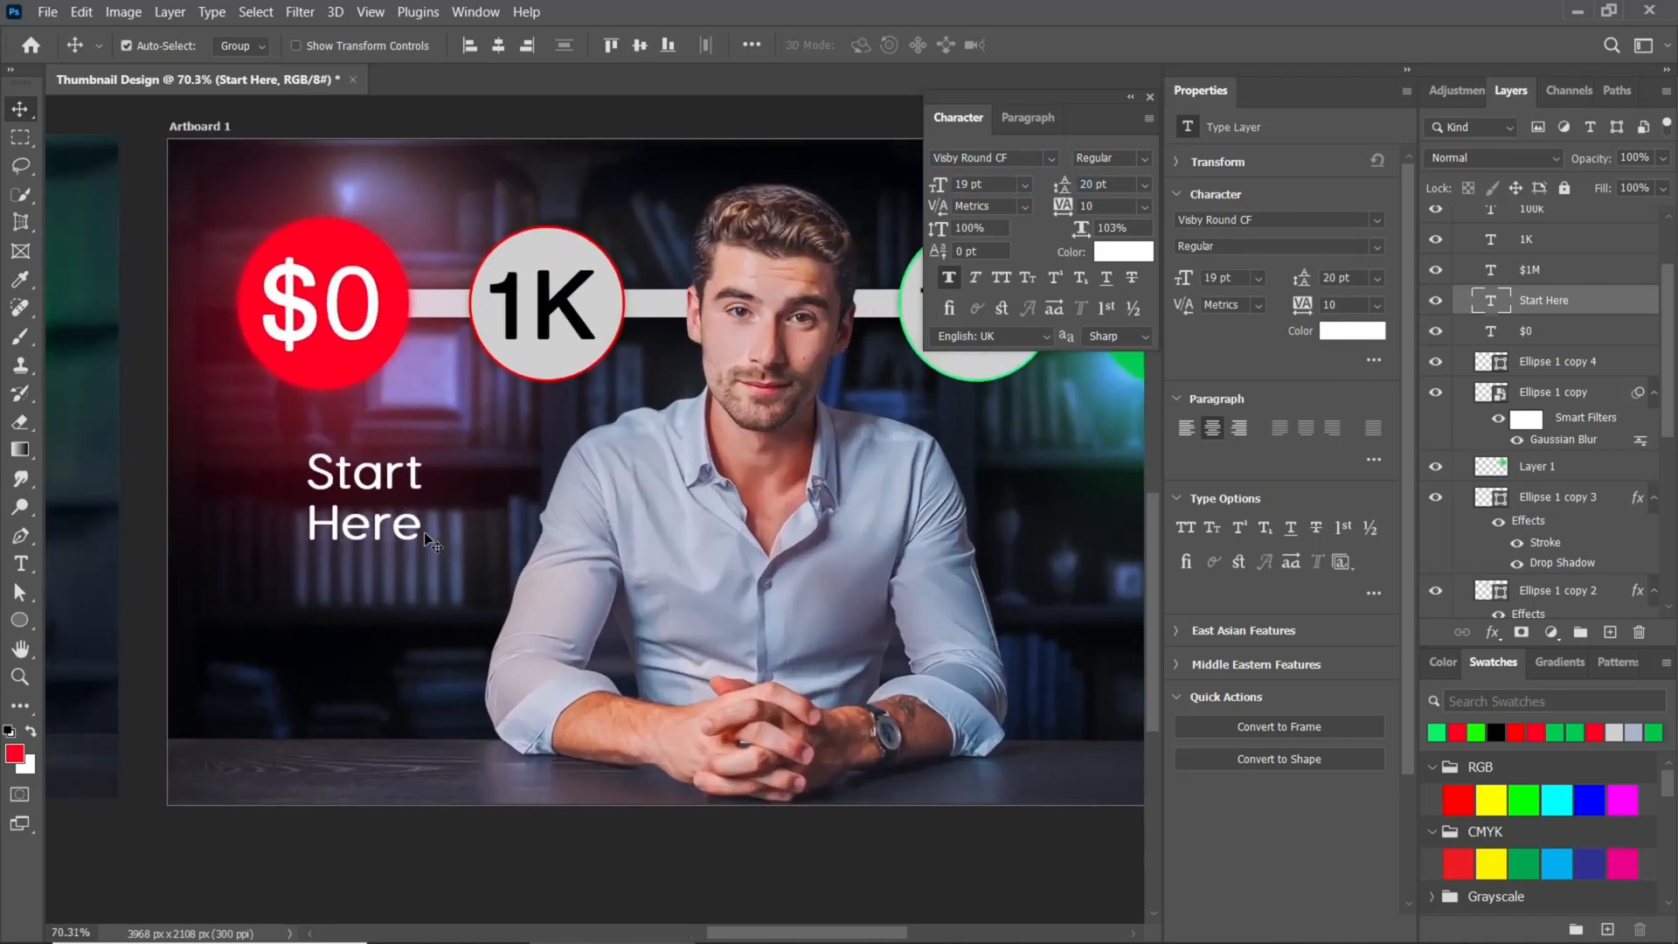
key(ctrl+t)
drag(462, 572, 411, 524)
click(1082, 44)
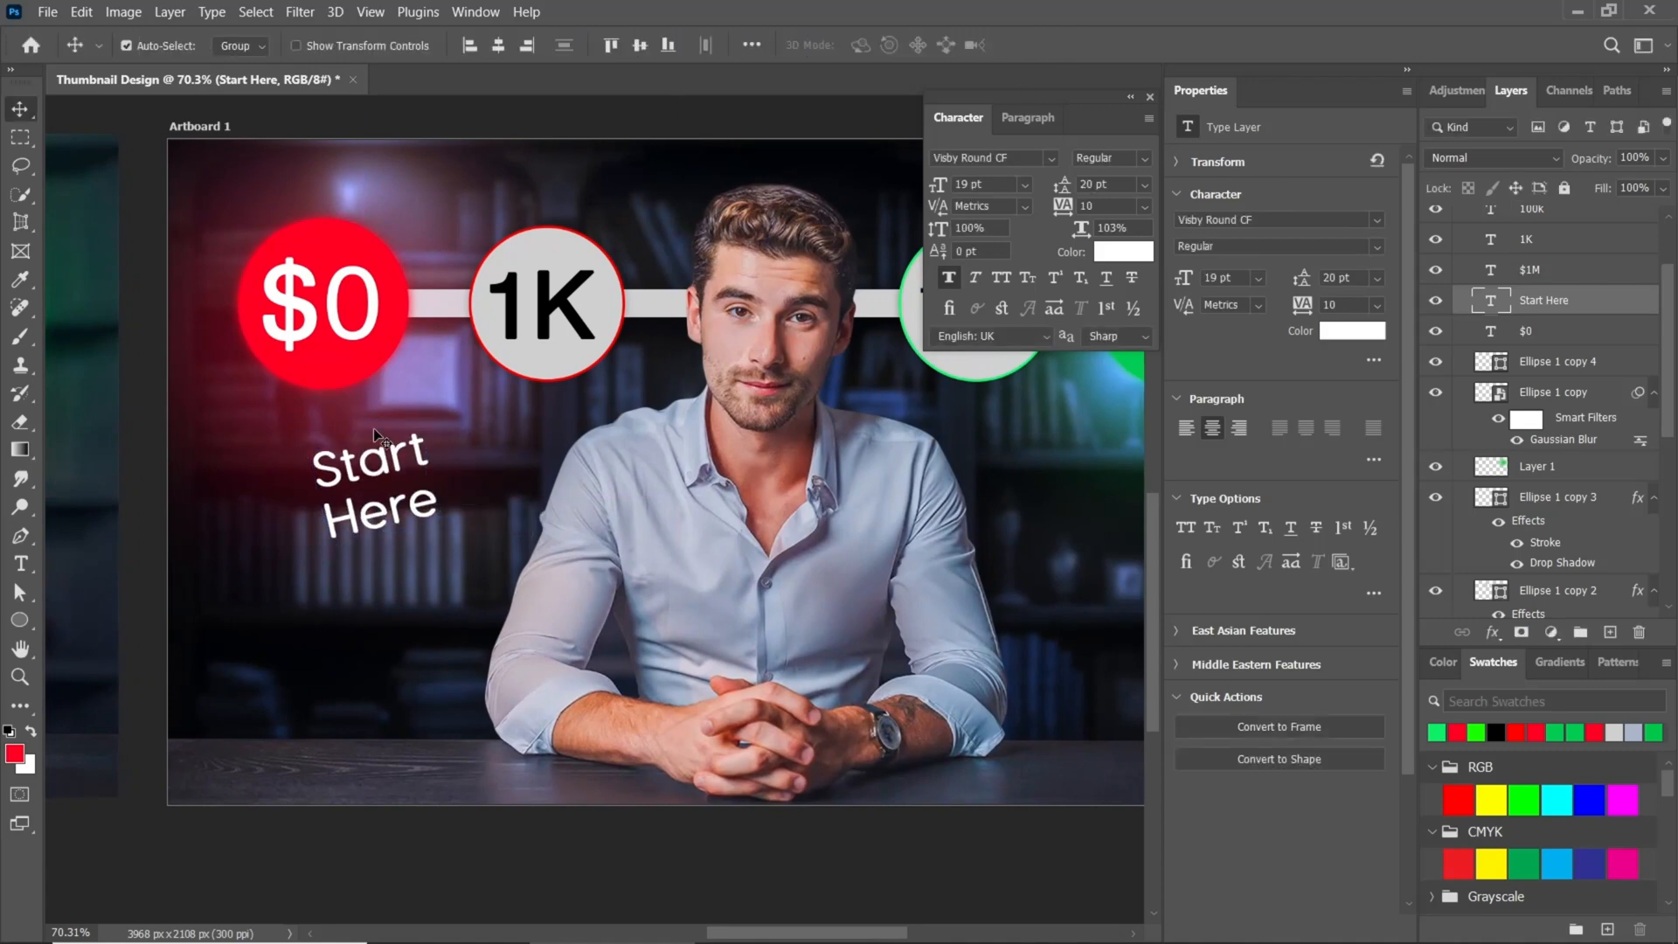
scroll(371, 448, down, 3)
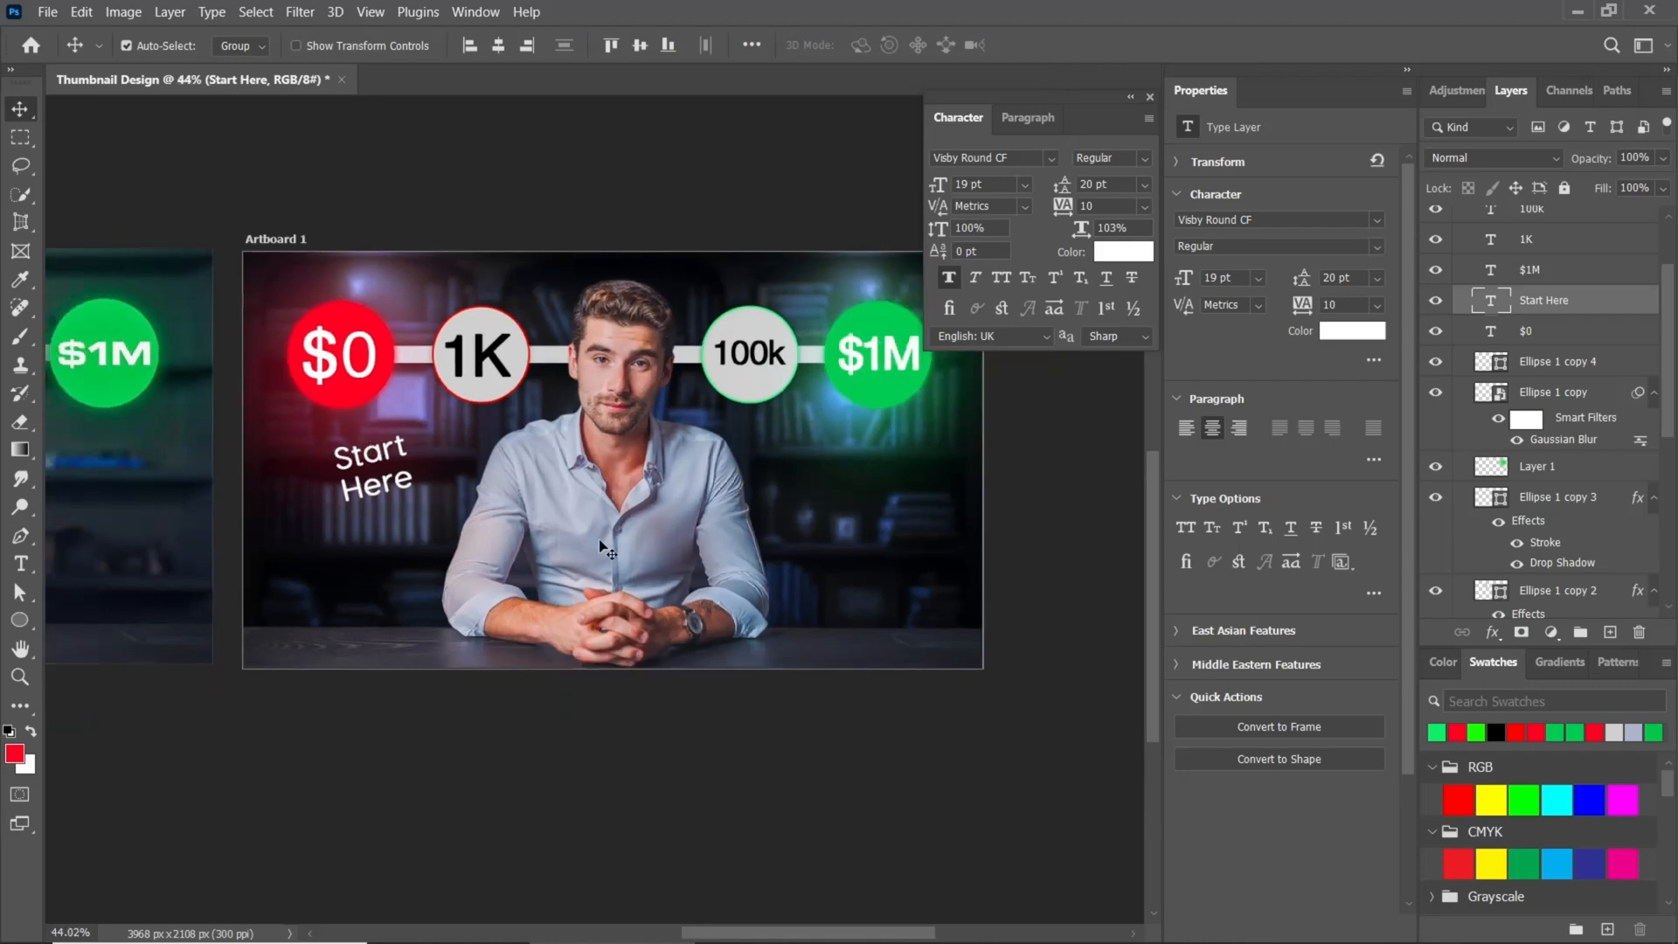
drag(364, 496, 355, 495)
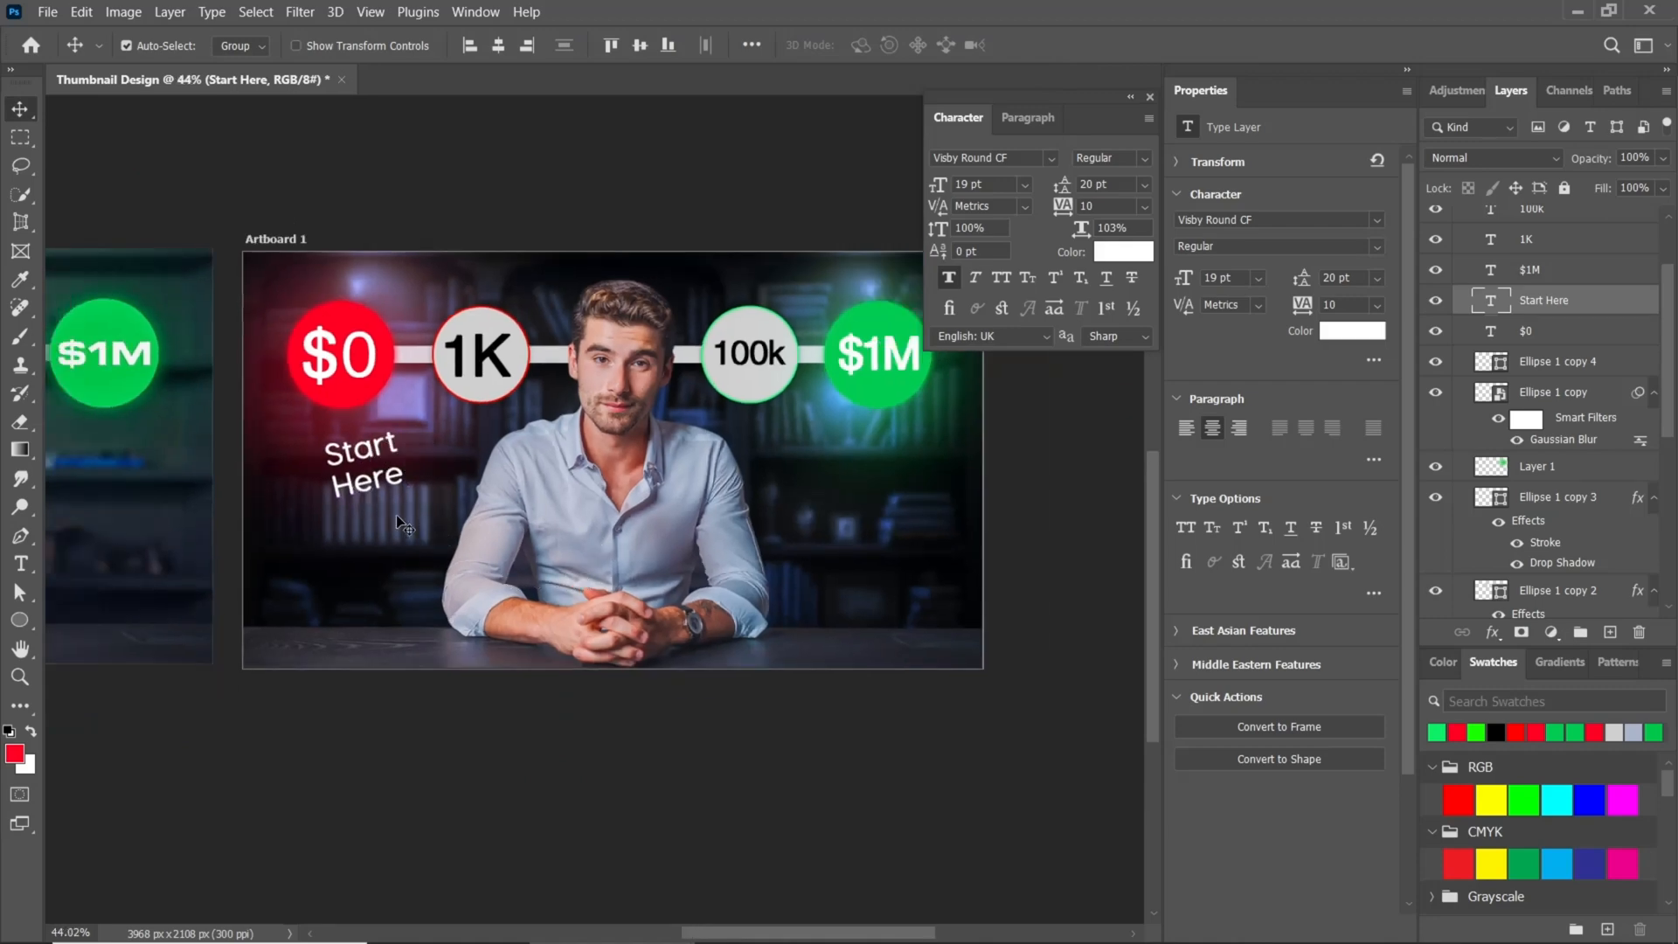
click(1130, 97)
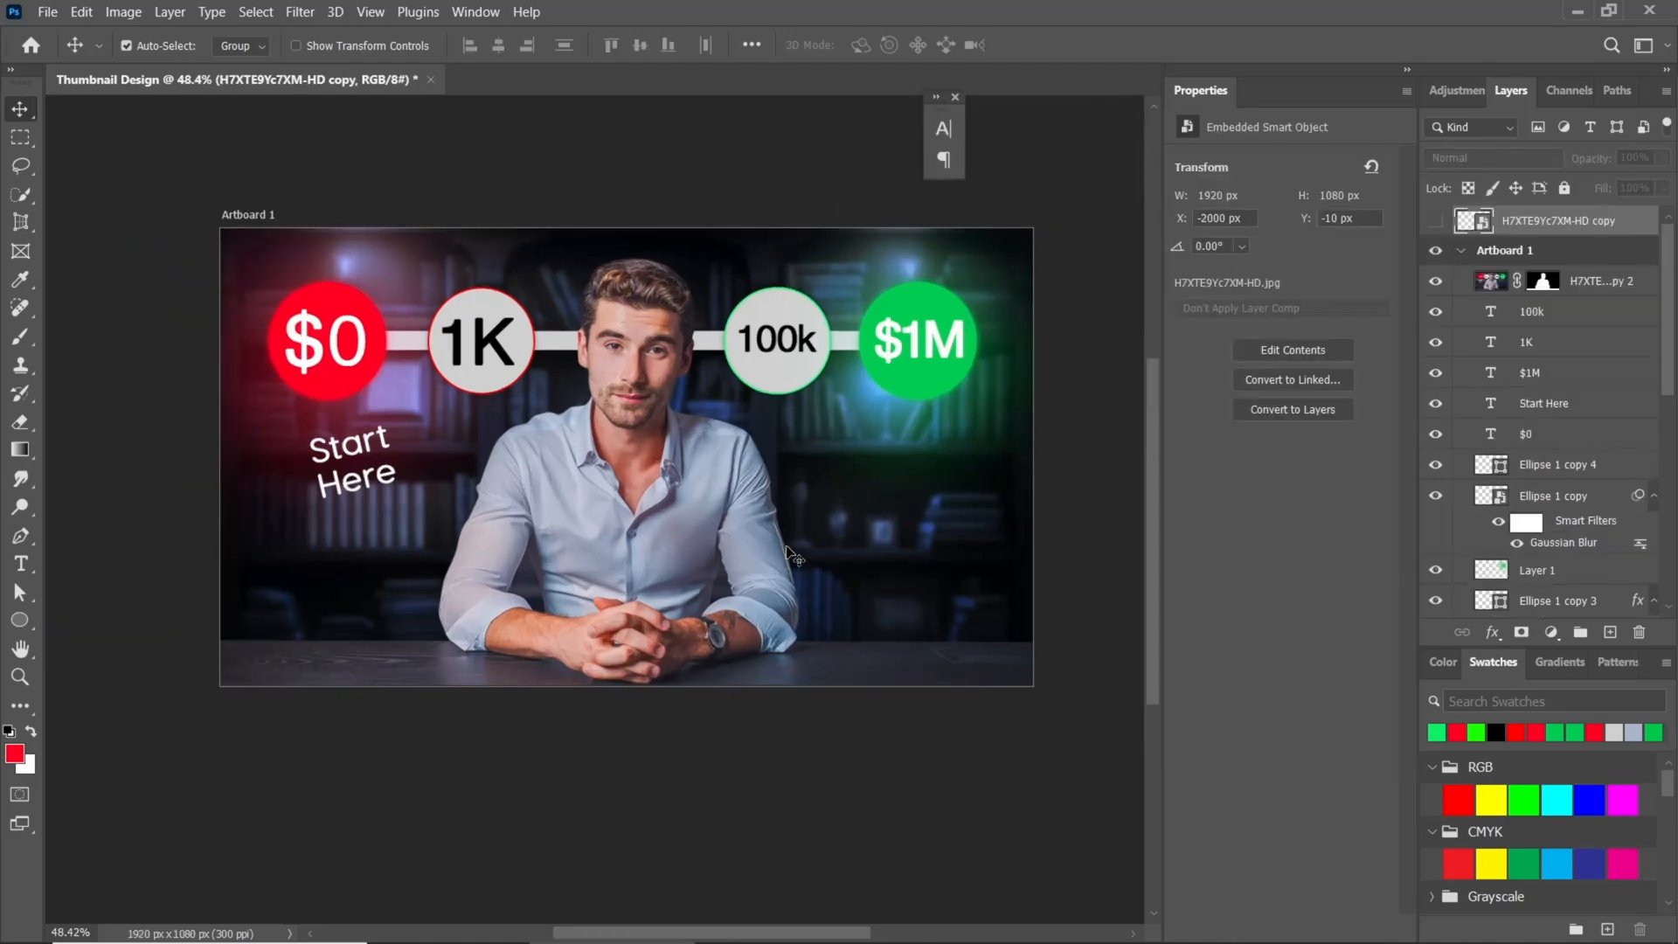
- Place the hand-drawn arrows image pngwing.com (2).png as an embedded object in the artboard
click(45, 12)
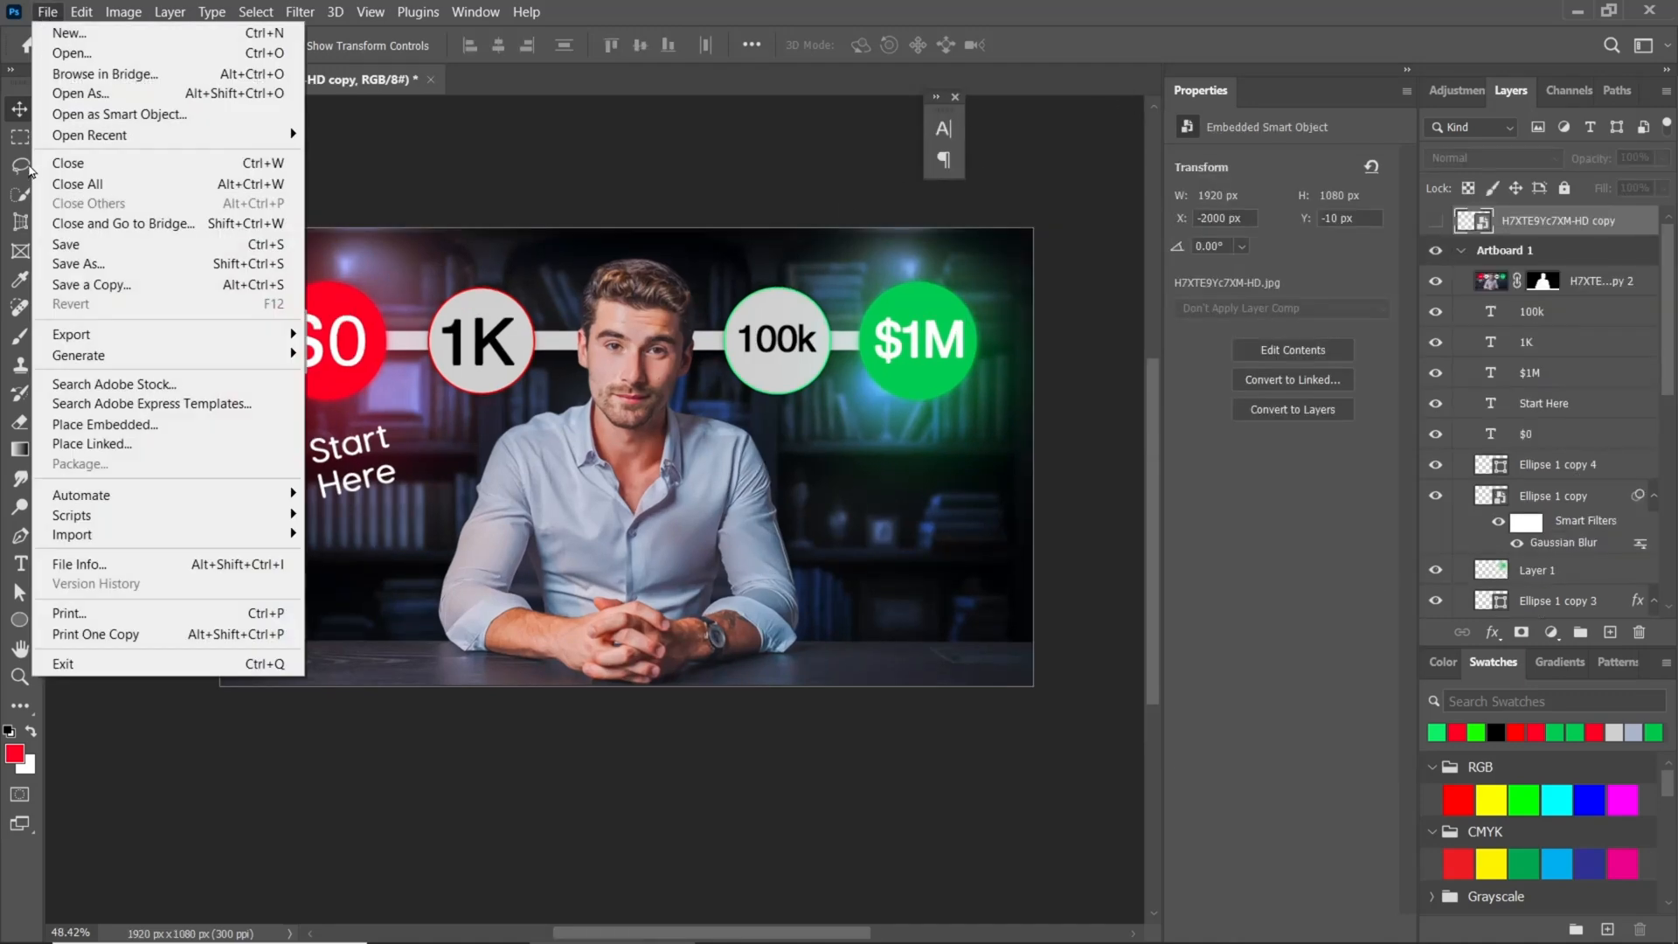
click(112, 428)
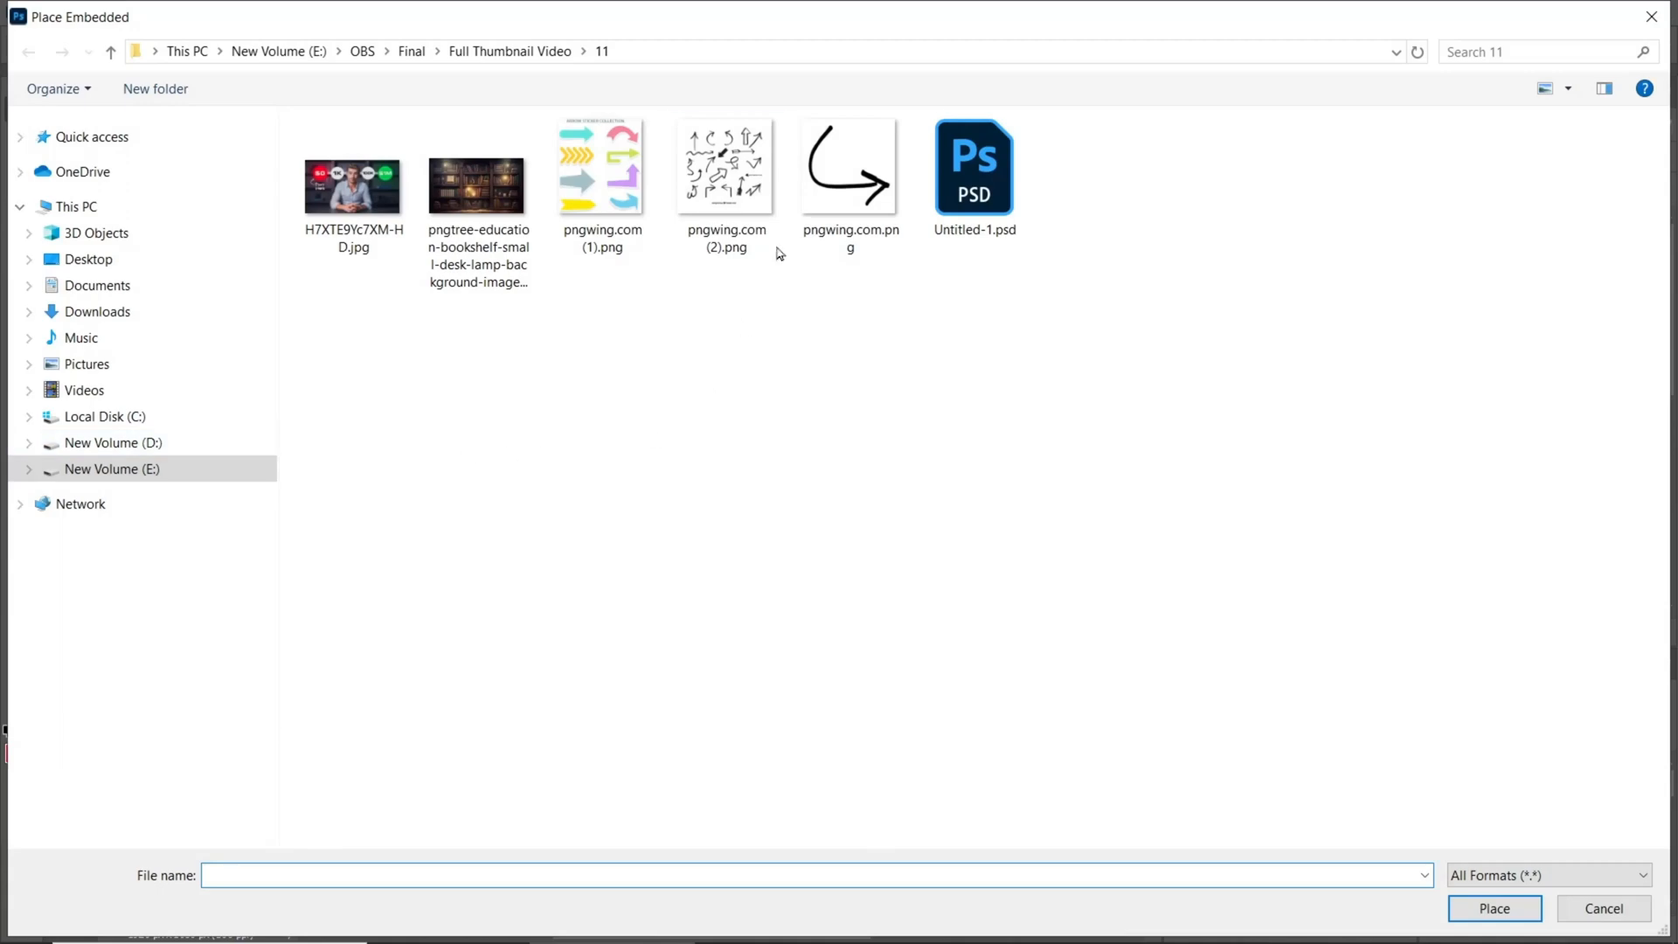
click(773, 249)
click(1494, 908)
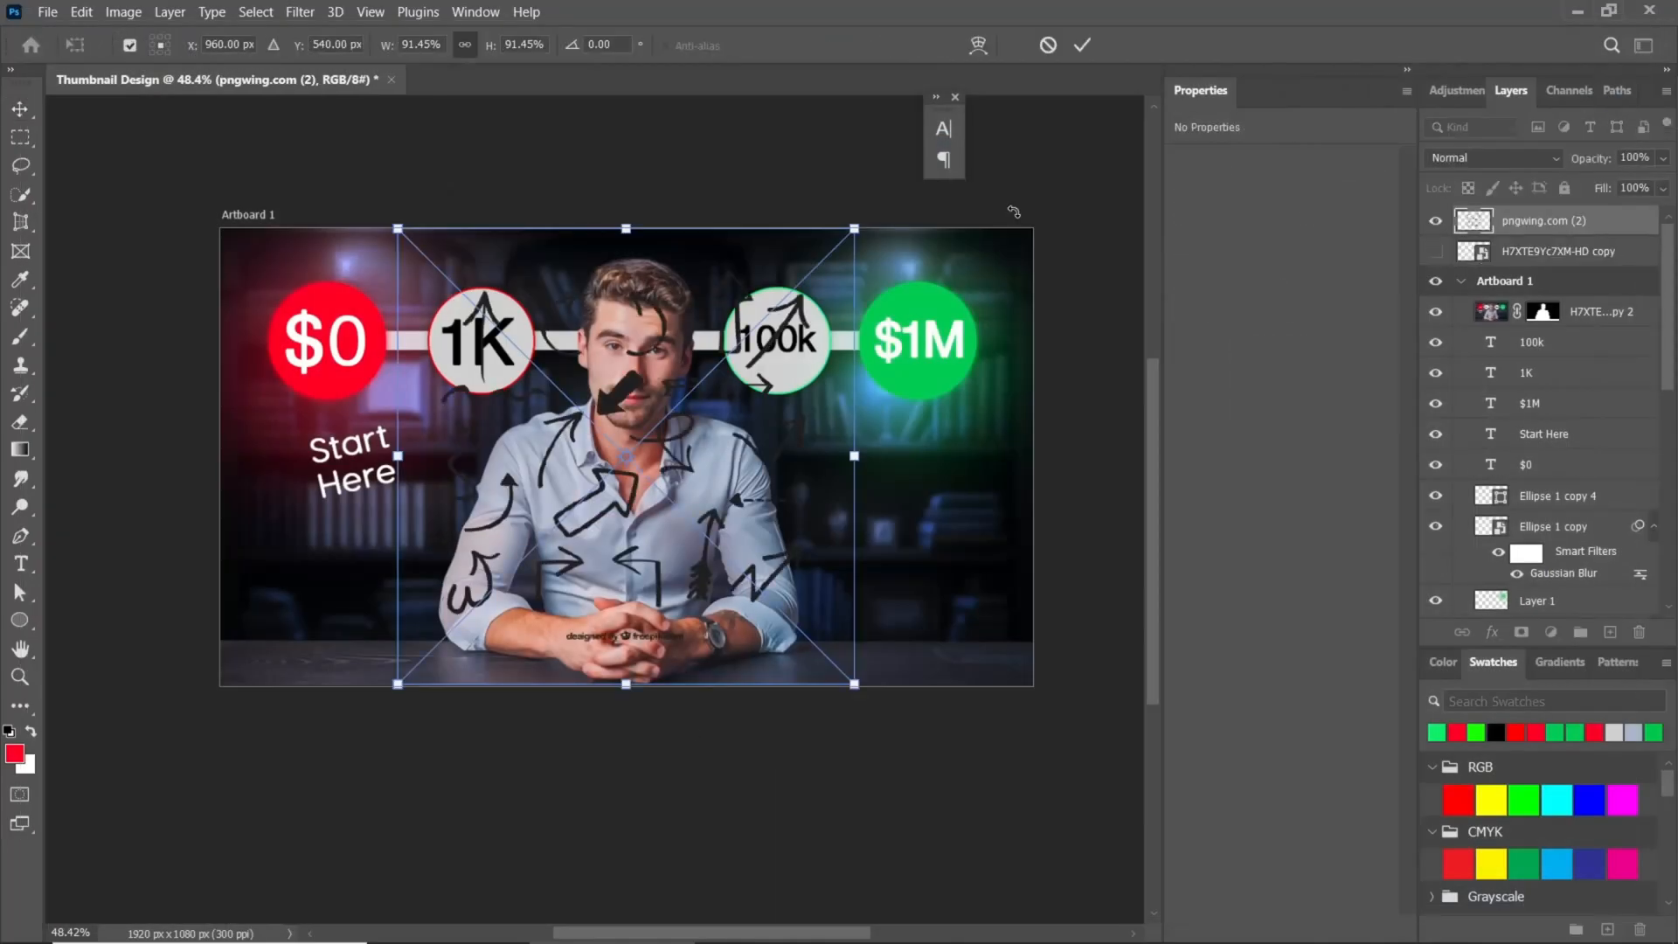
click(1082, 45)
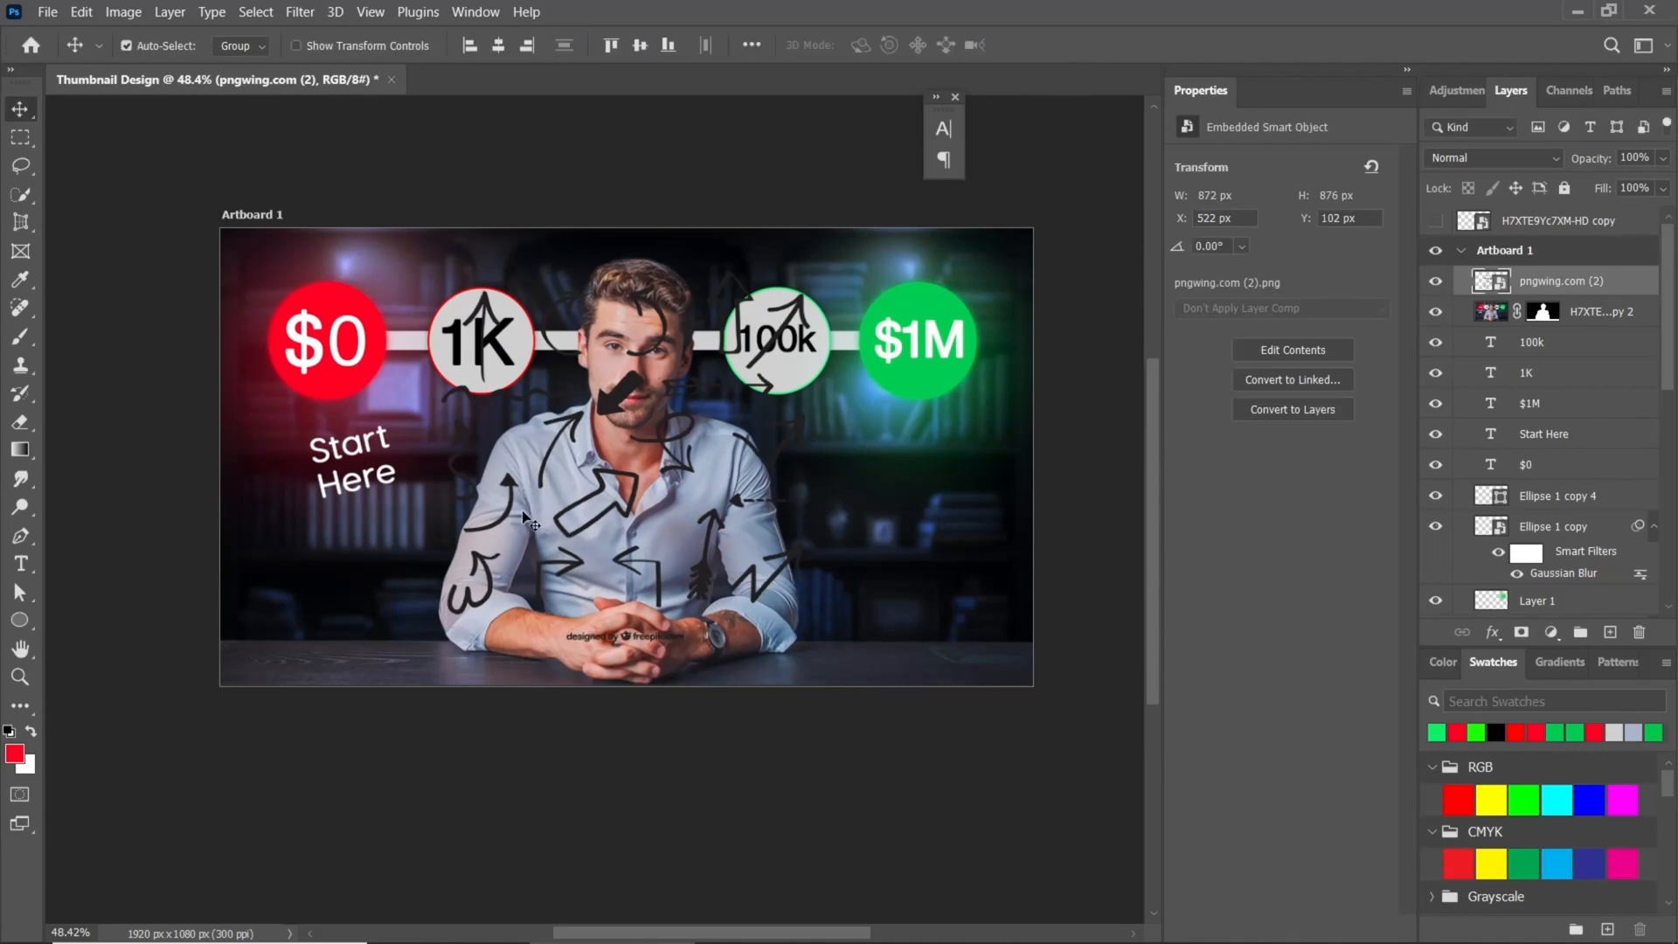
- Lasso the curved upward arrow on the man's sleeve, copy it to its own layer, and delete the arrows image
scroll(494, 523, up, 2)
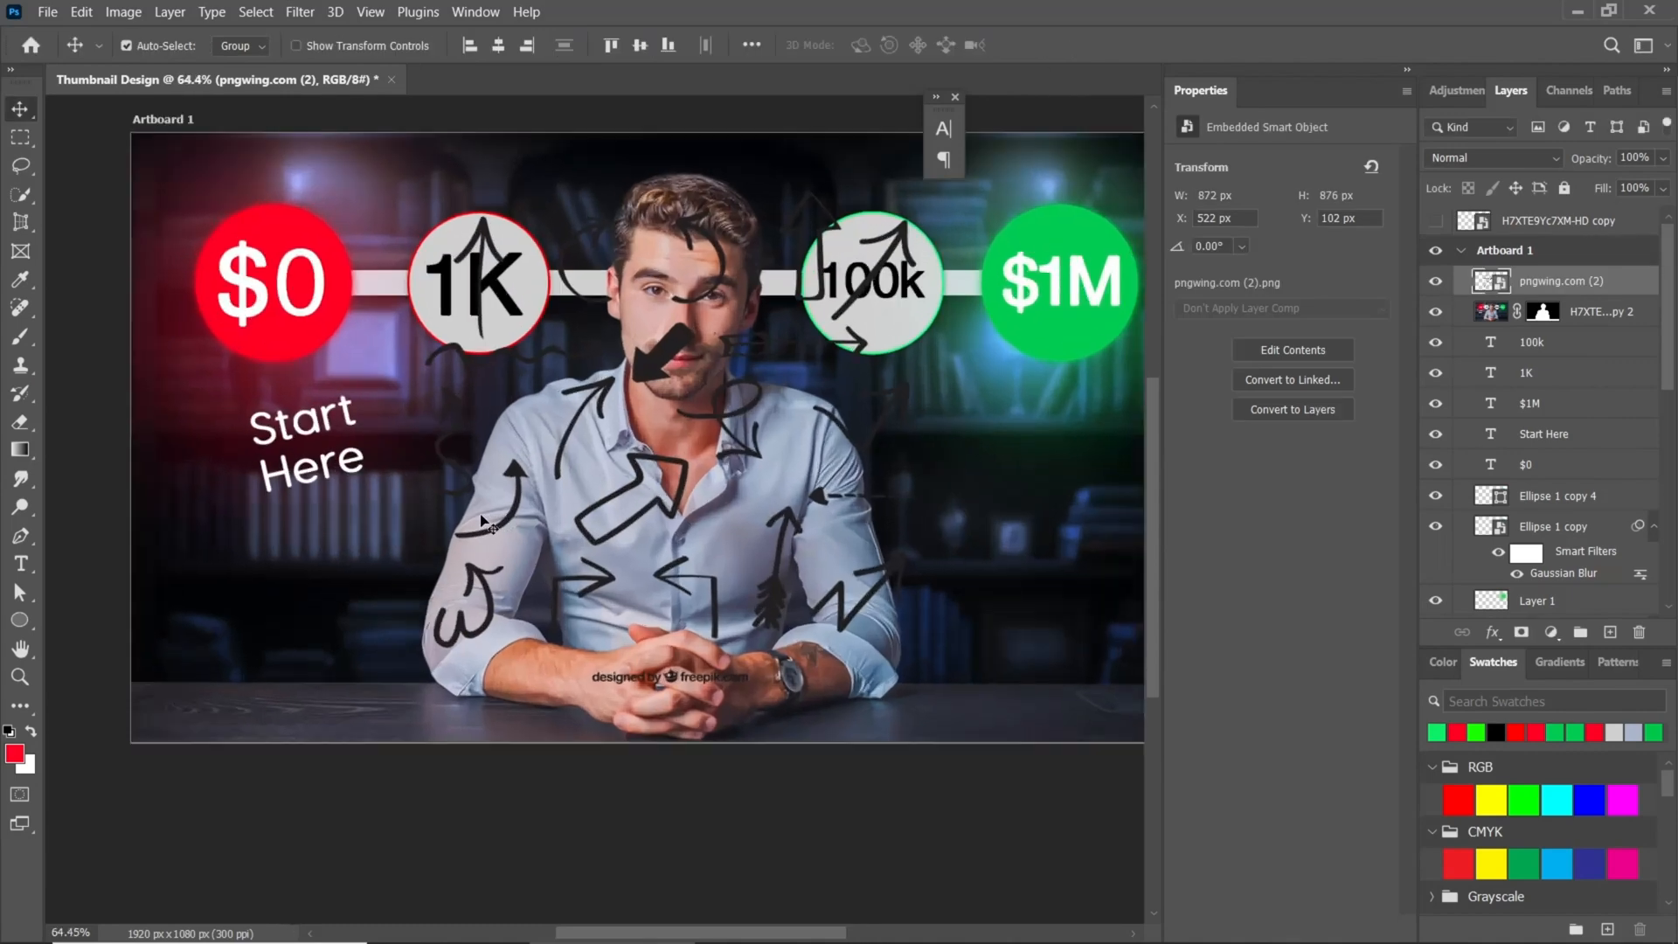
click(23, 167)
mouse_move(439, 533)
mouse_down()
mouse_move(495, 507)
mouse_move(510, 445)
mouse_move(534, 451)
mouse_move(531, 533)
mouse_move(440, 533)
mouse_up()
key(ctrl+j)
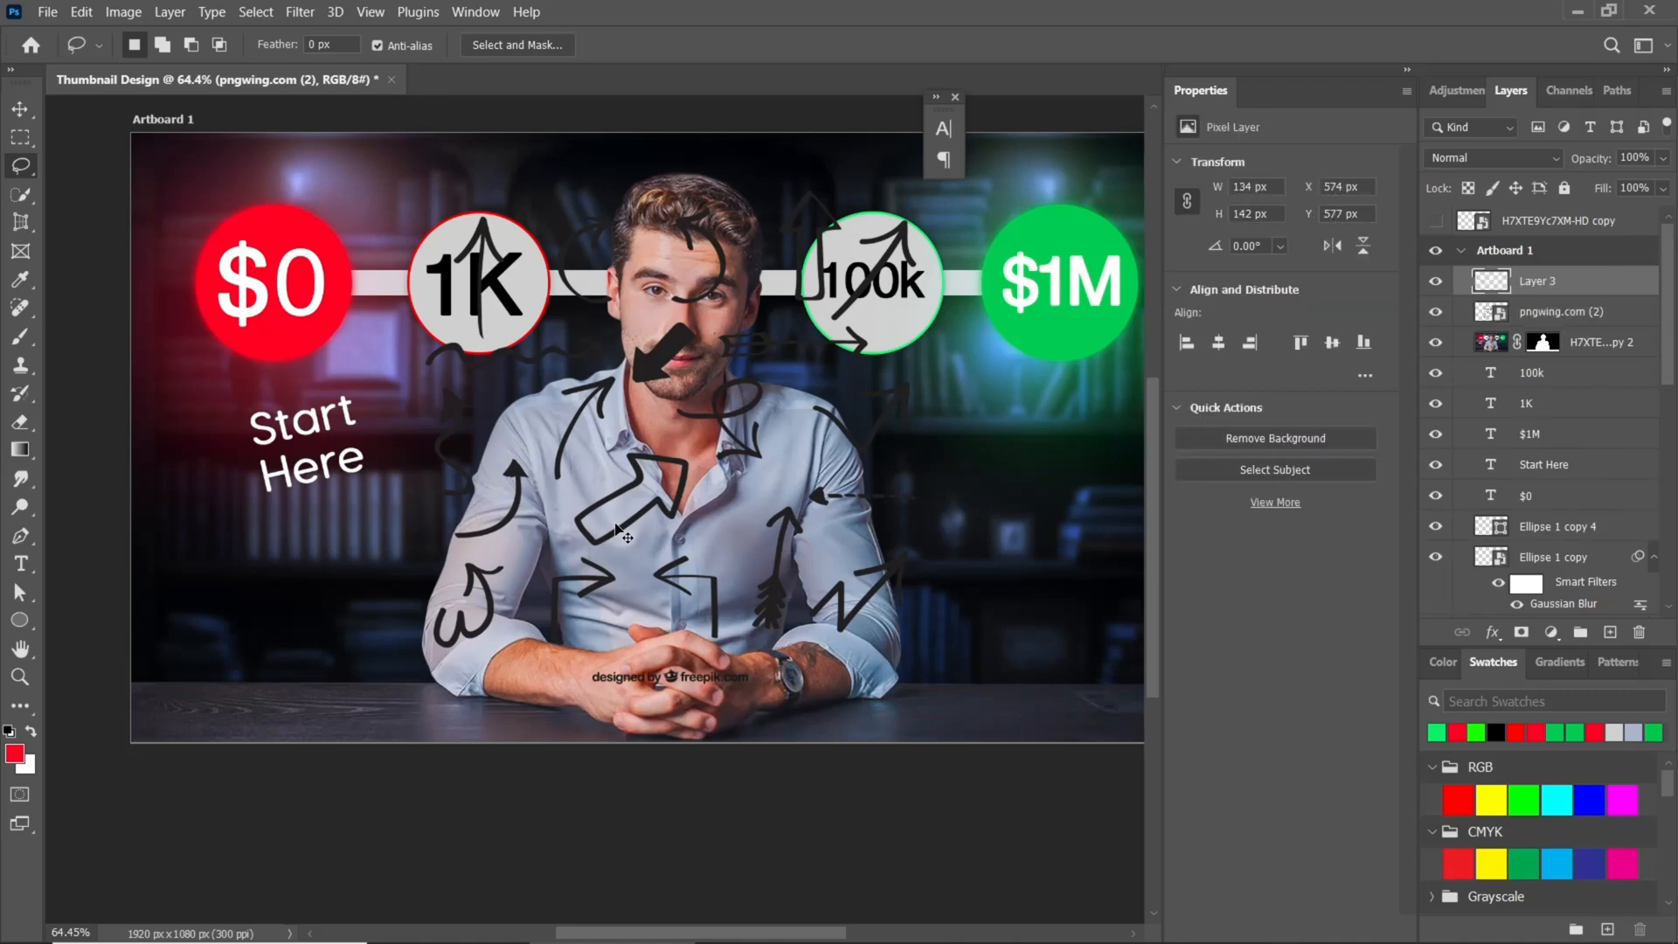
click(1542, 317)
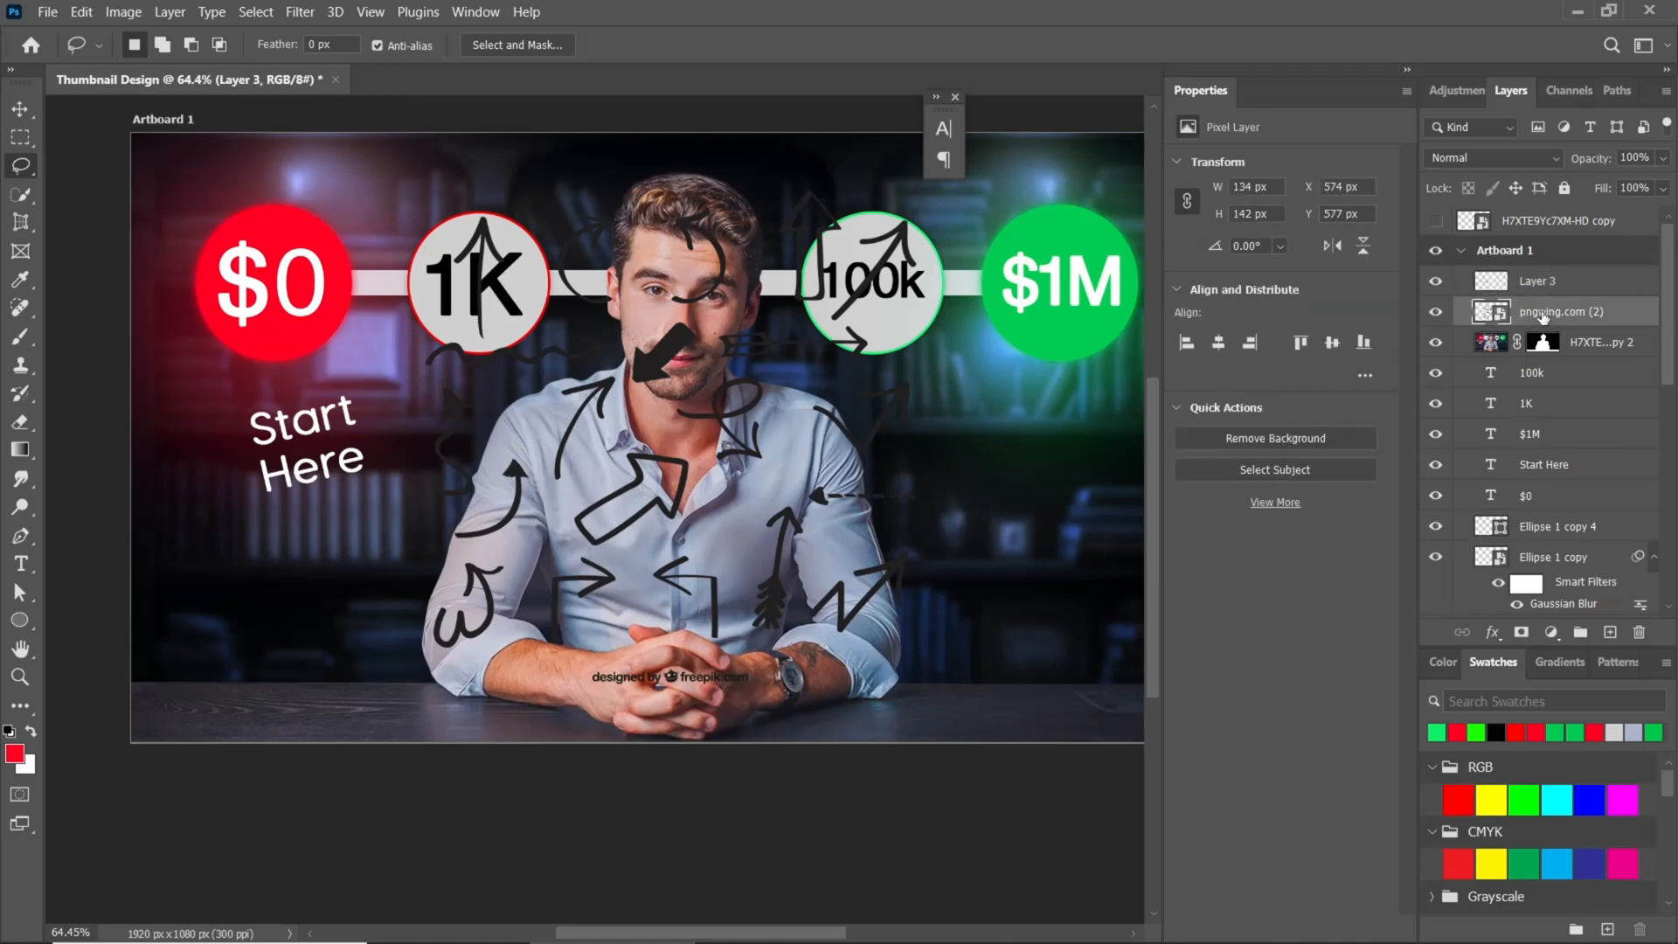
key(Delete)
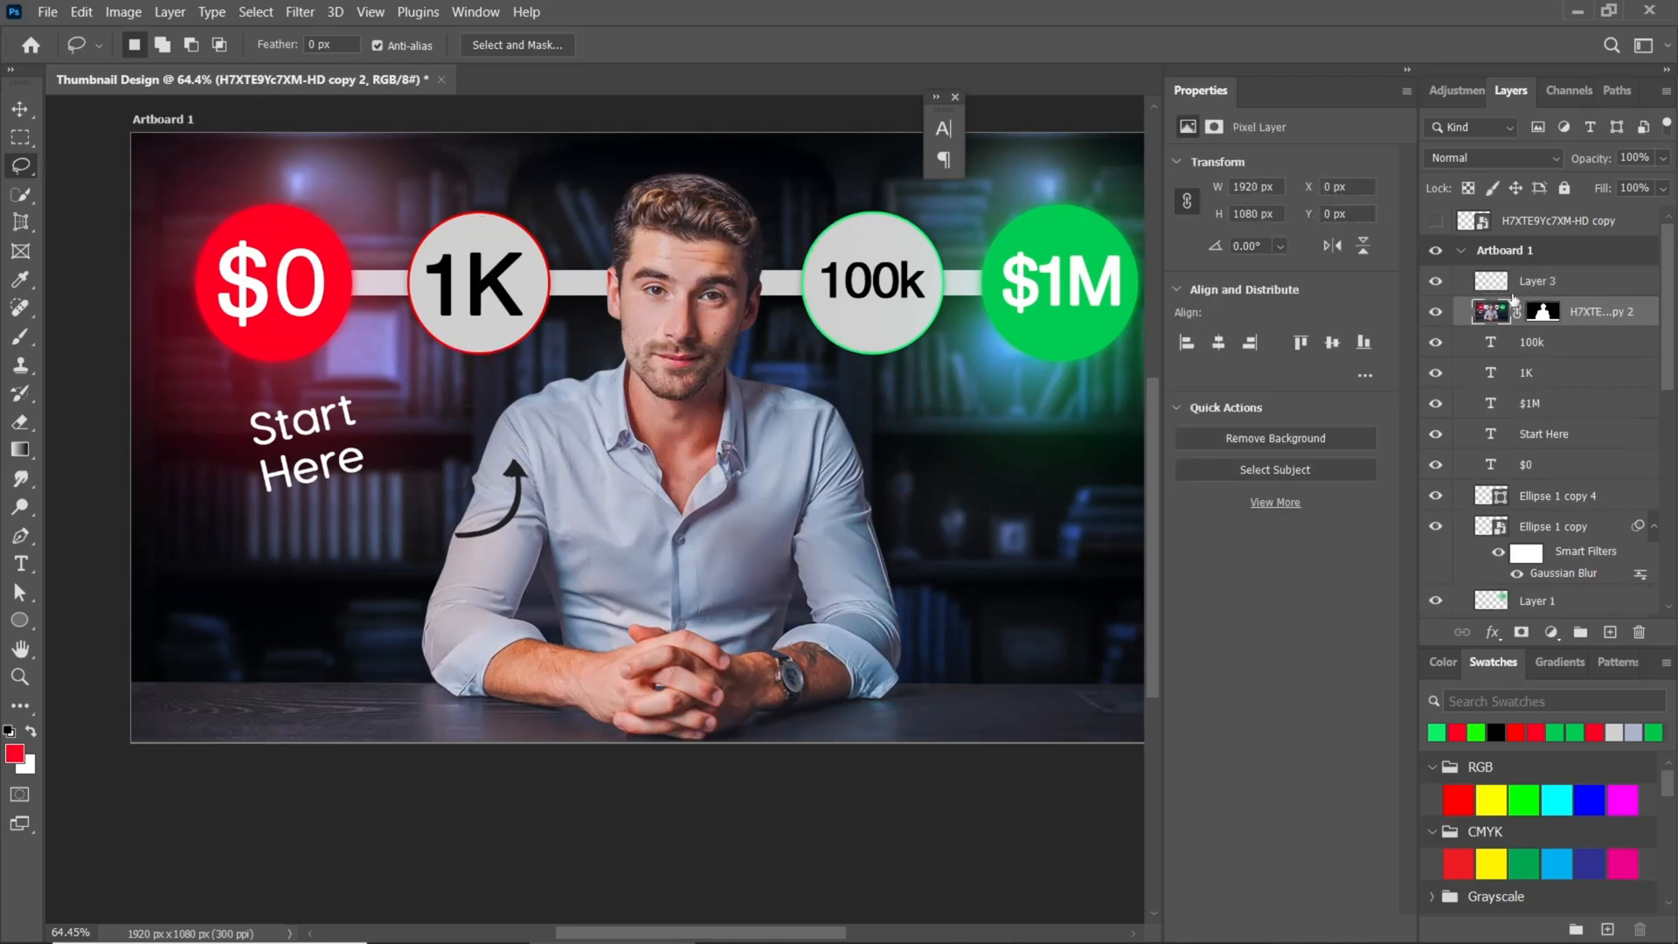
- Add a white Color Overlay at 100% opacity to the curved arrow layer
click(1608, 281)
right_click(1600, 284)
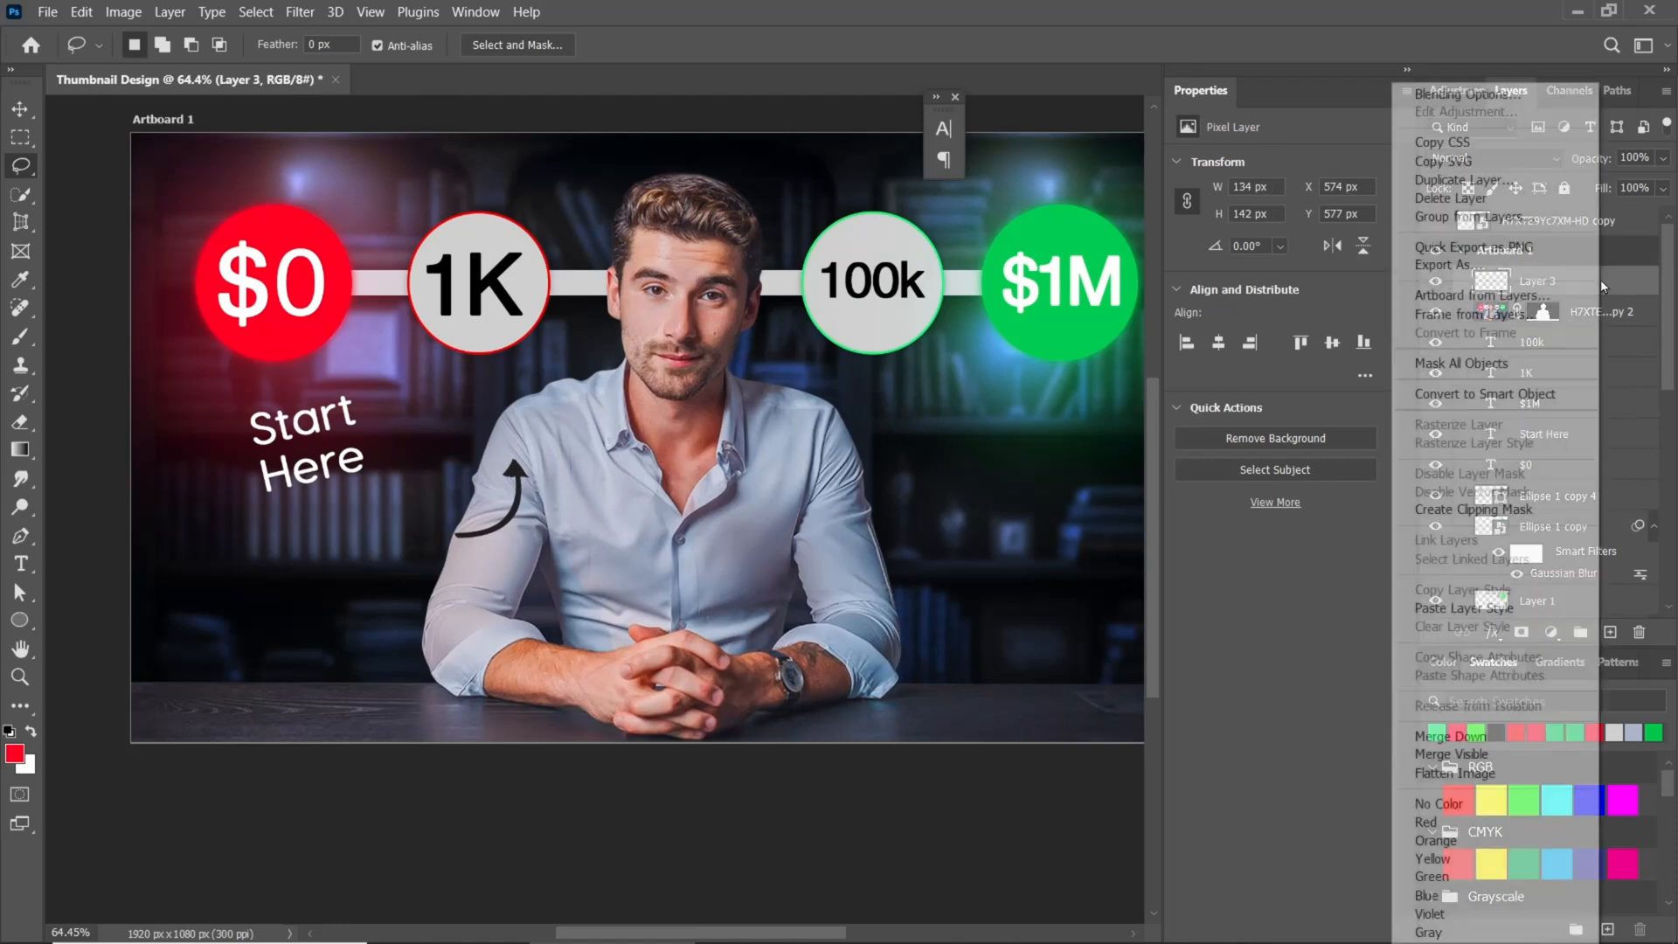
click(1480, 92)
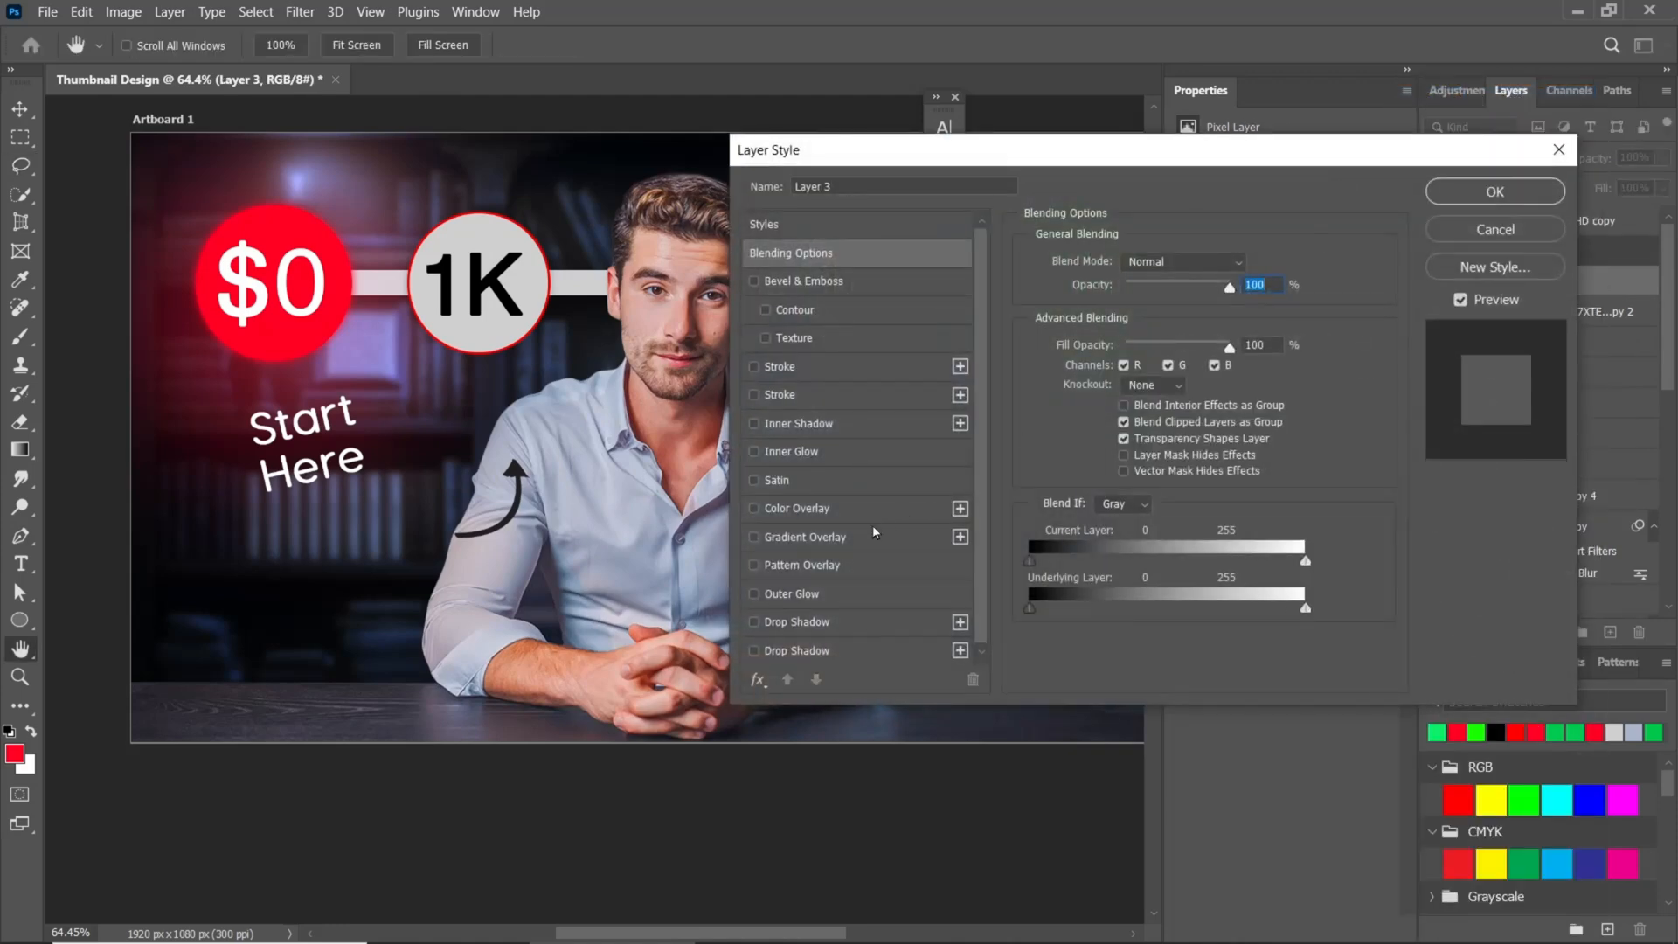
click(797, 508)
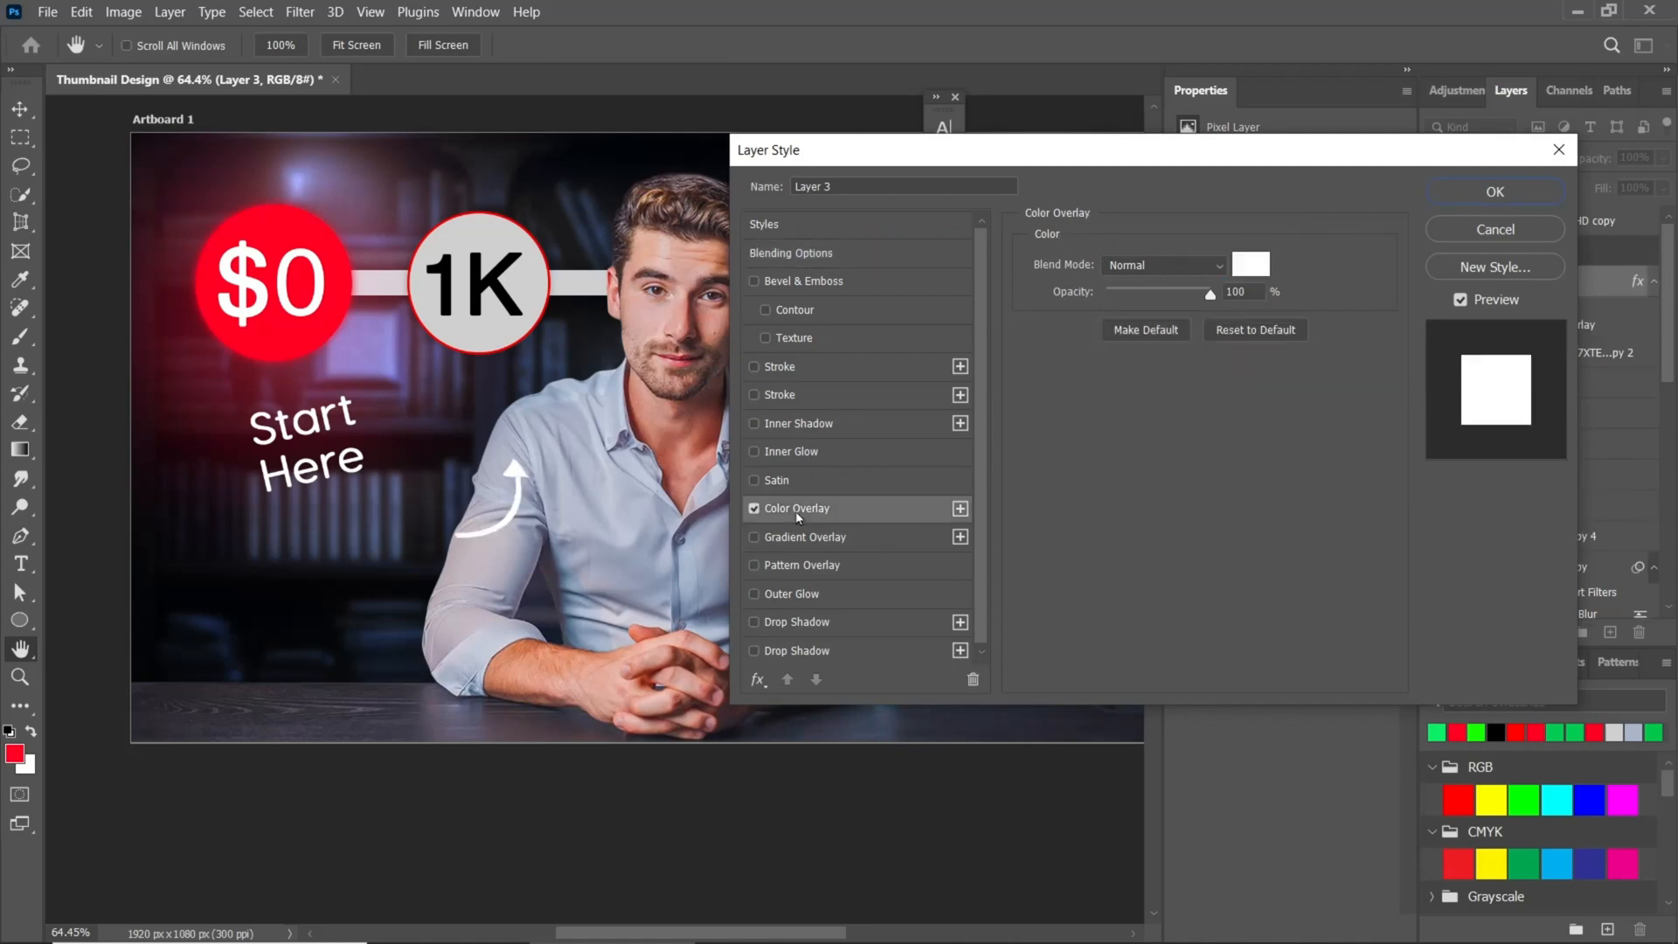
click(1513, 200)
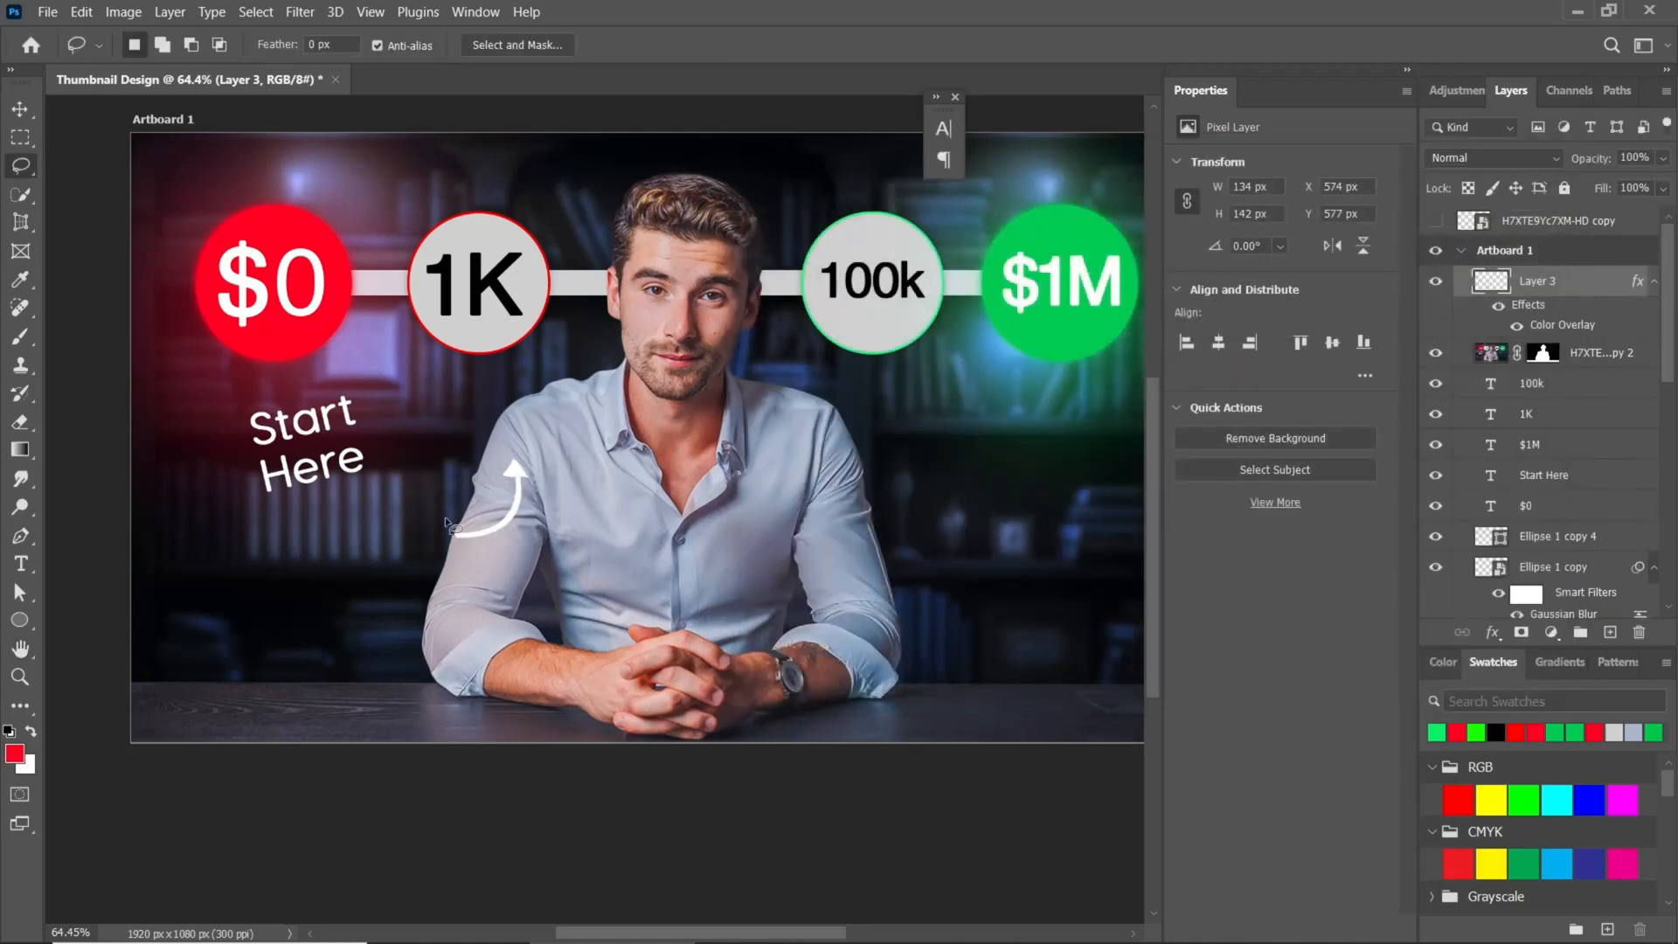
- Flip the curved arrow horizontally, narrow and rotate it, and place it beside the Start Here text, pointing up at the $0 circle
click(19, 109)
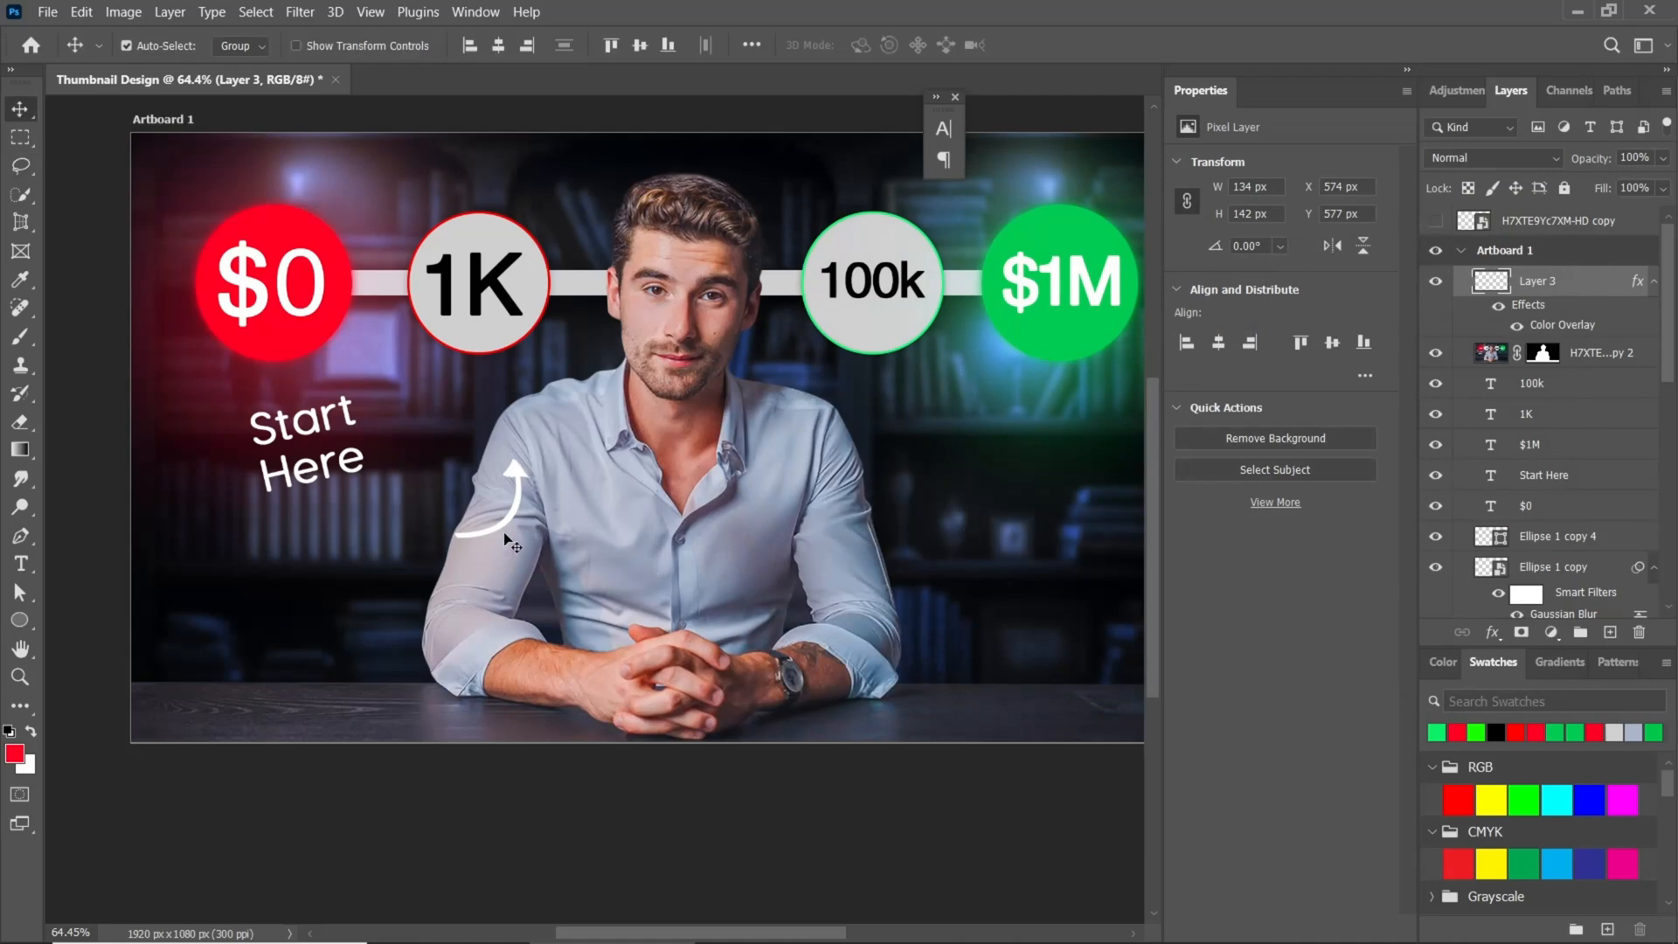
key(ctrl+t)
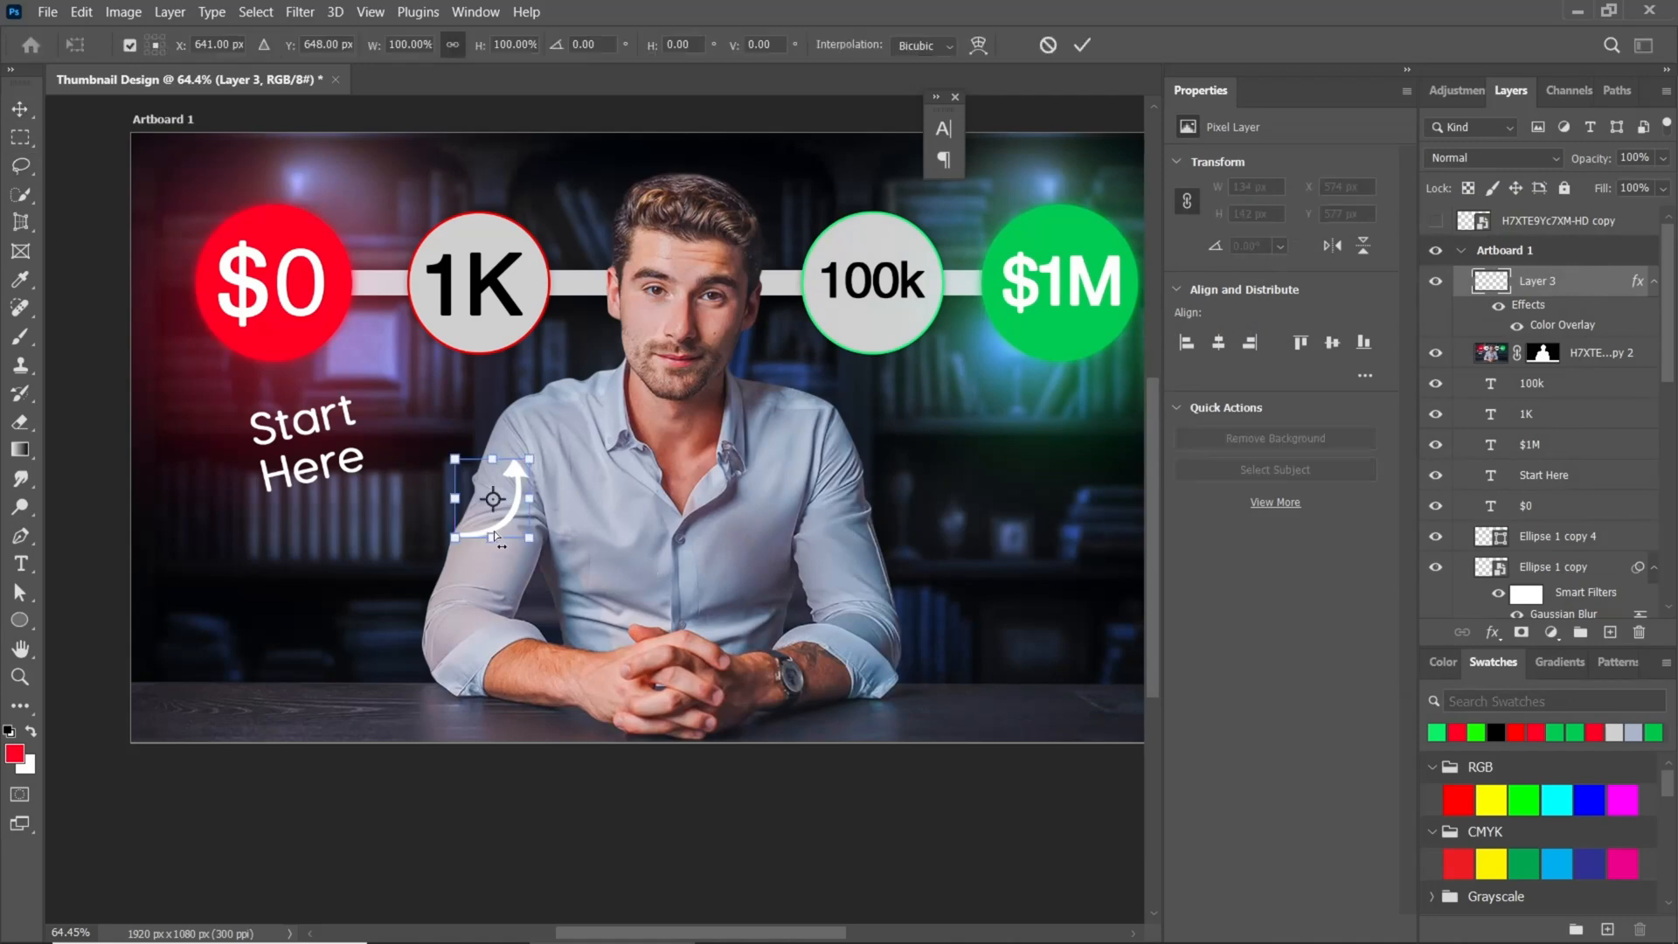
right_click(502, 525)
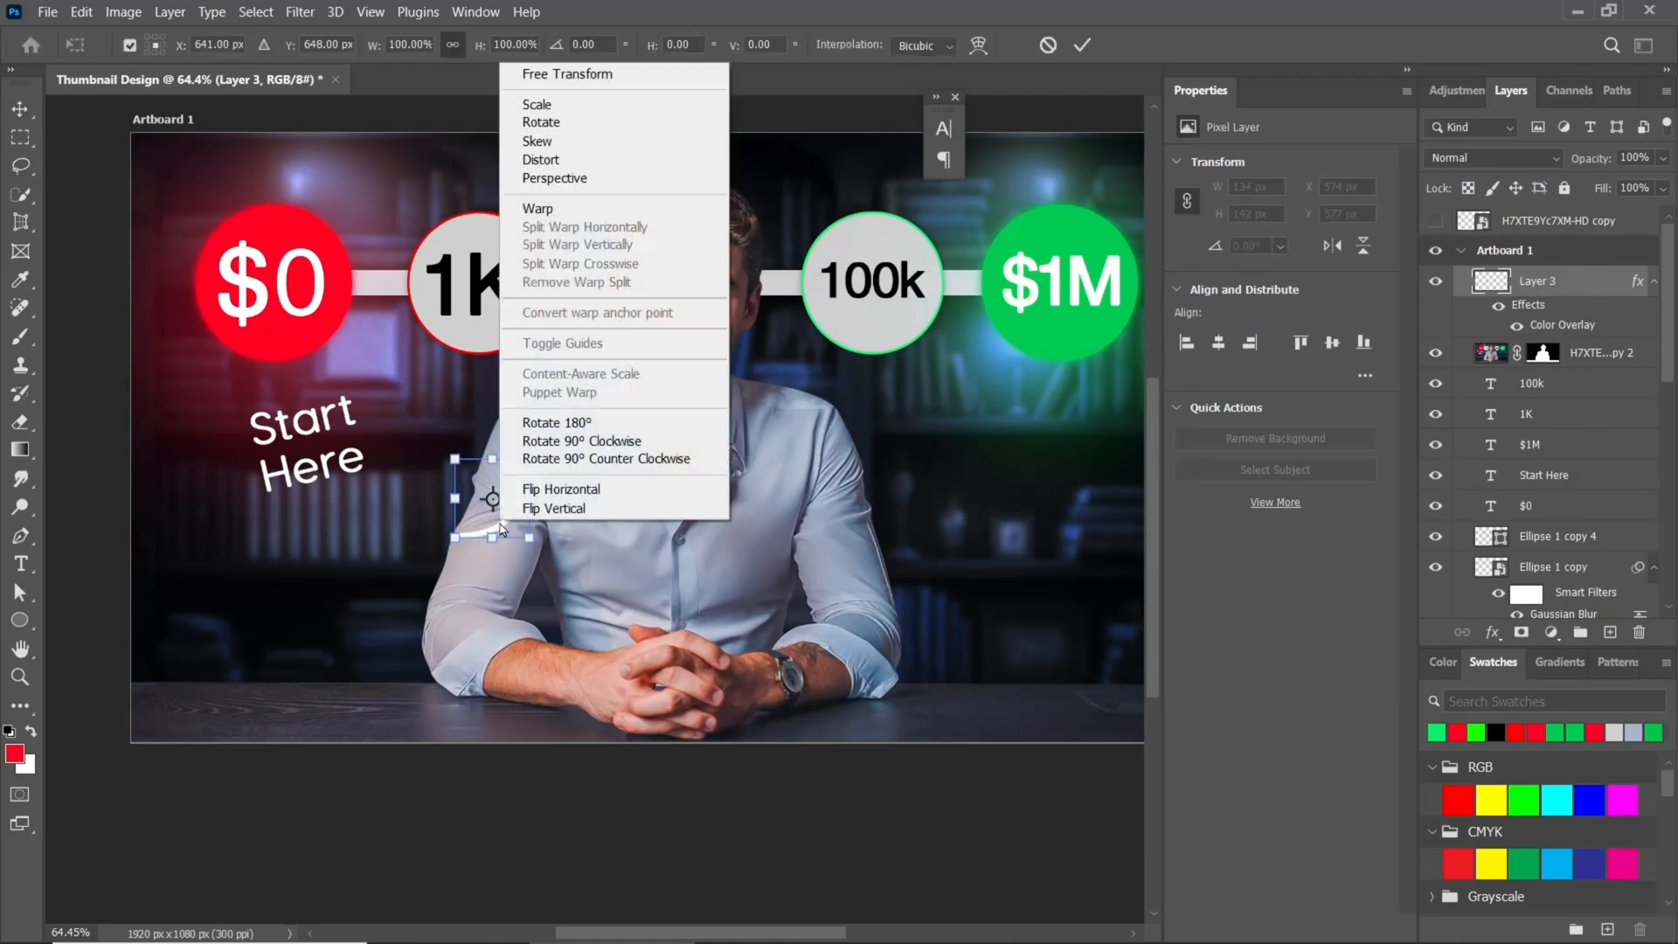
click(541, 490)
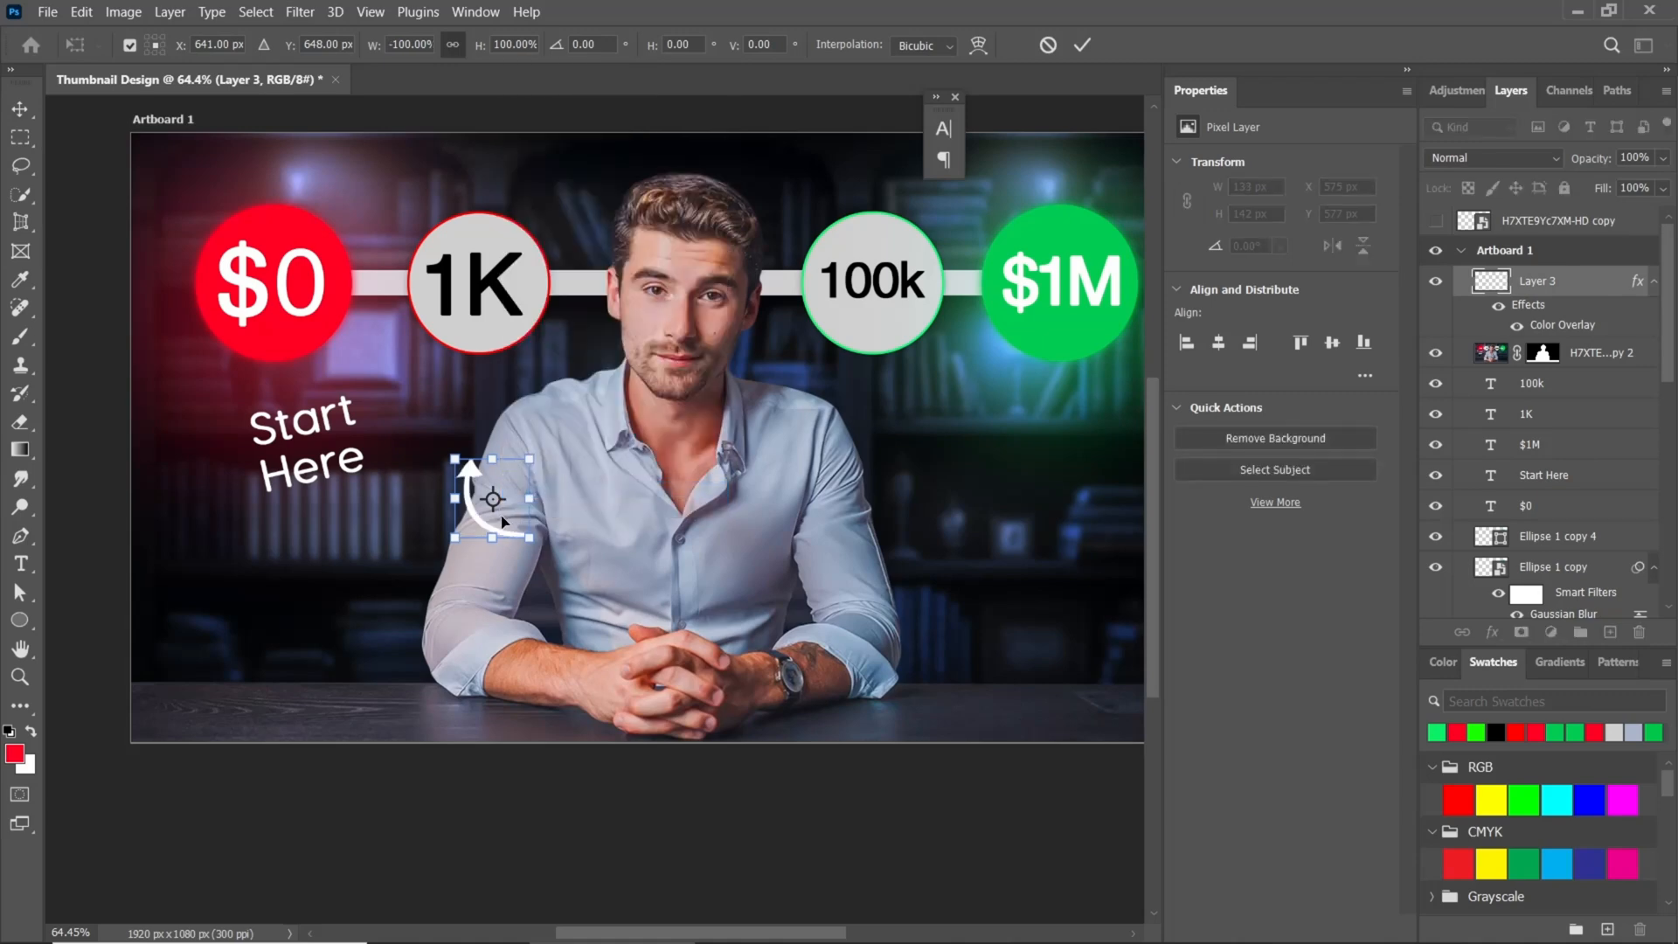
drag(500, 529, 232, 428)
drag(152, 357, 171, 341)
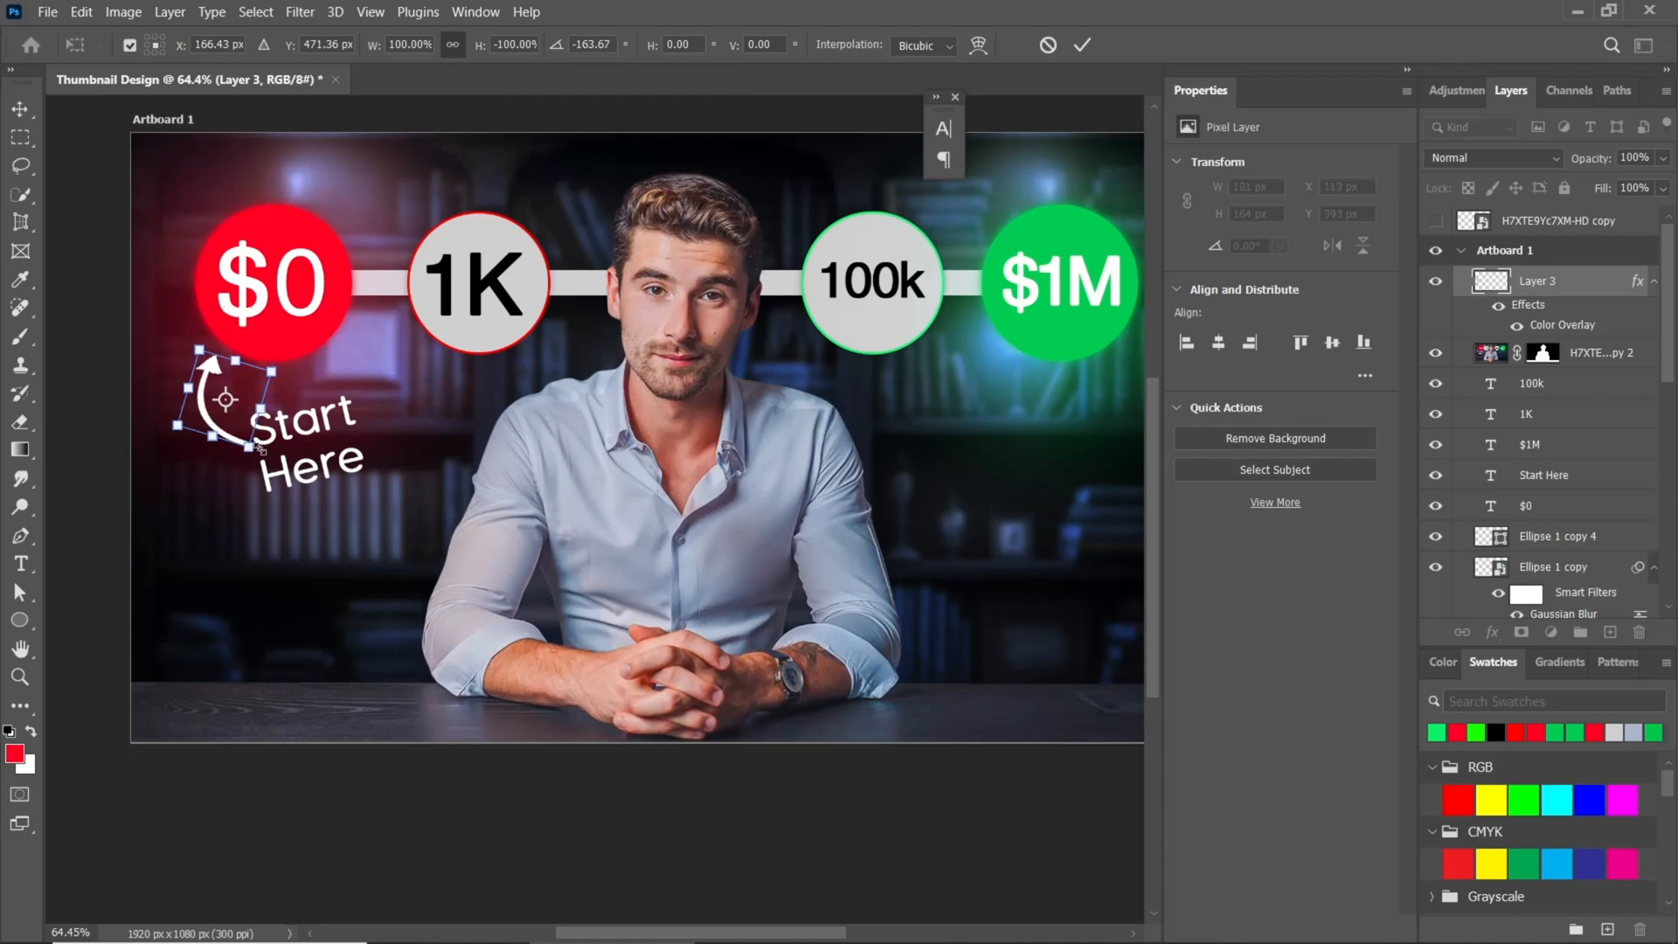
drag(250, 449, 246, 402)
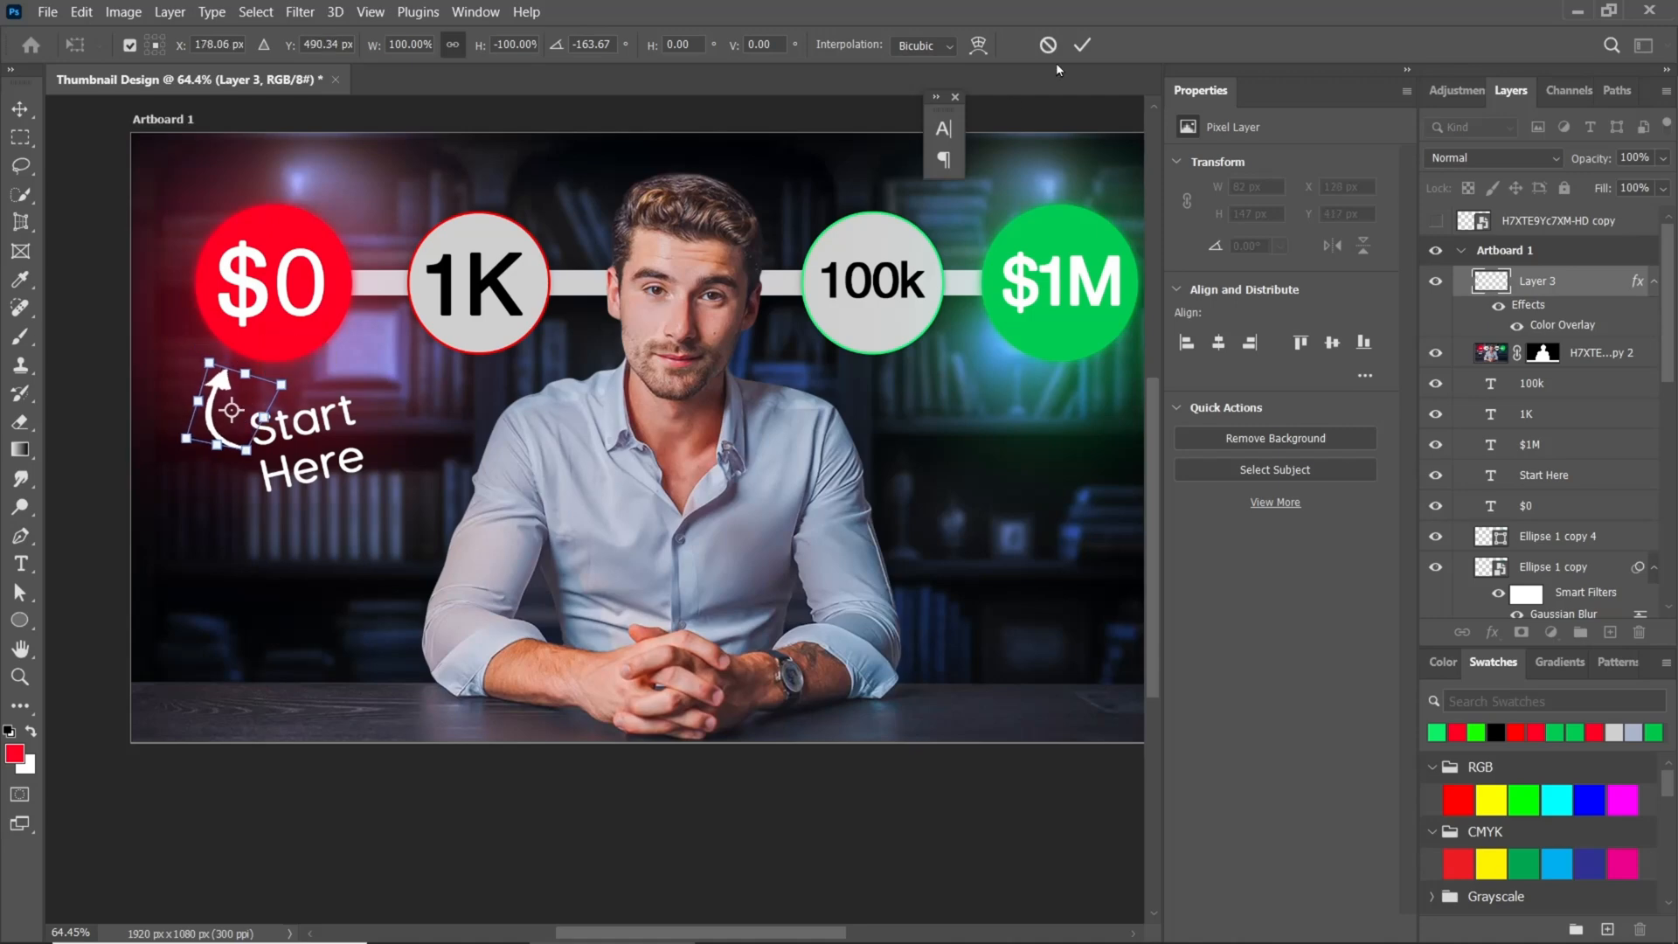
click(1088, 45)
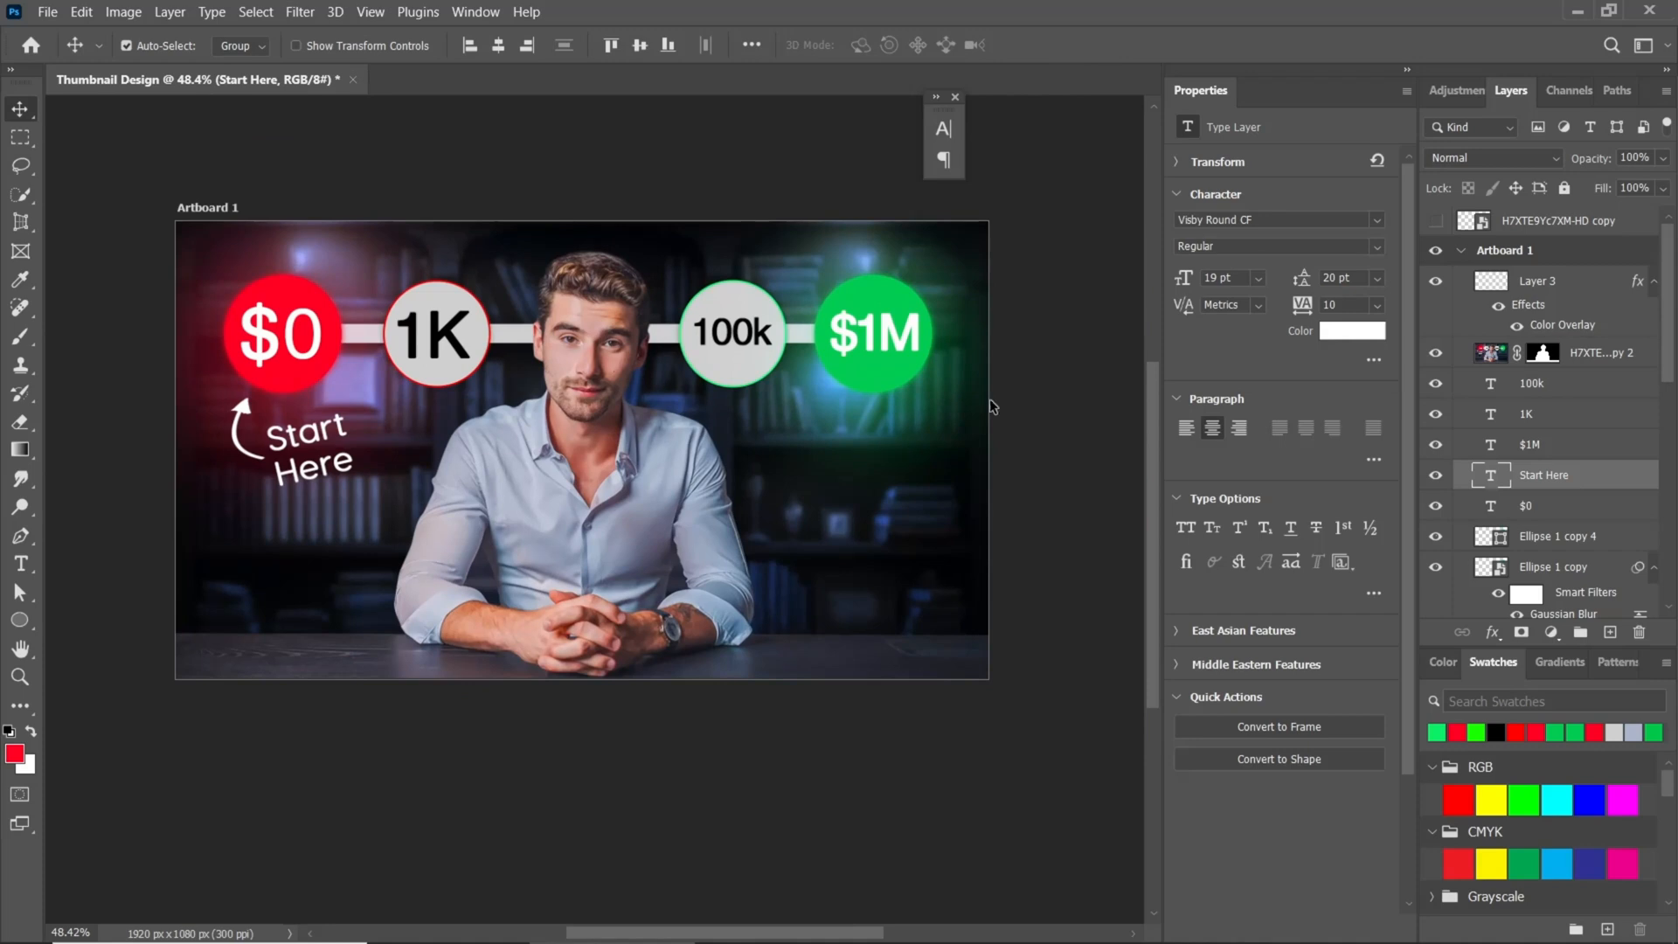
- Stamp all visible layers into a new layer above the arrow layer and convert it to a smart object
click(1567, 291)
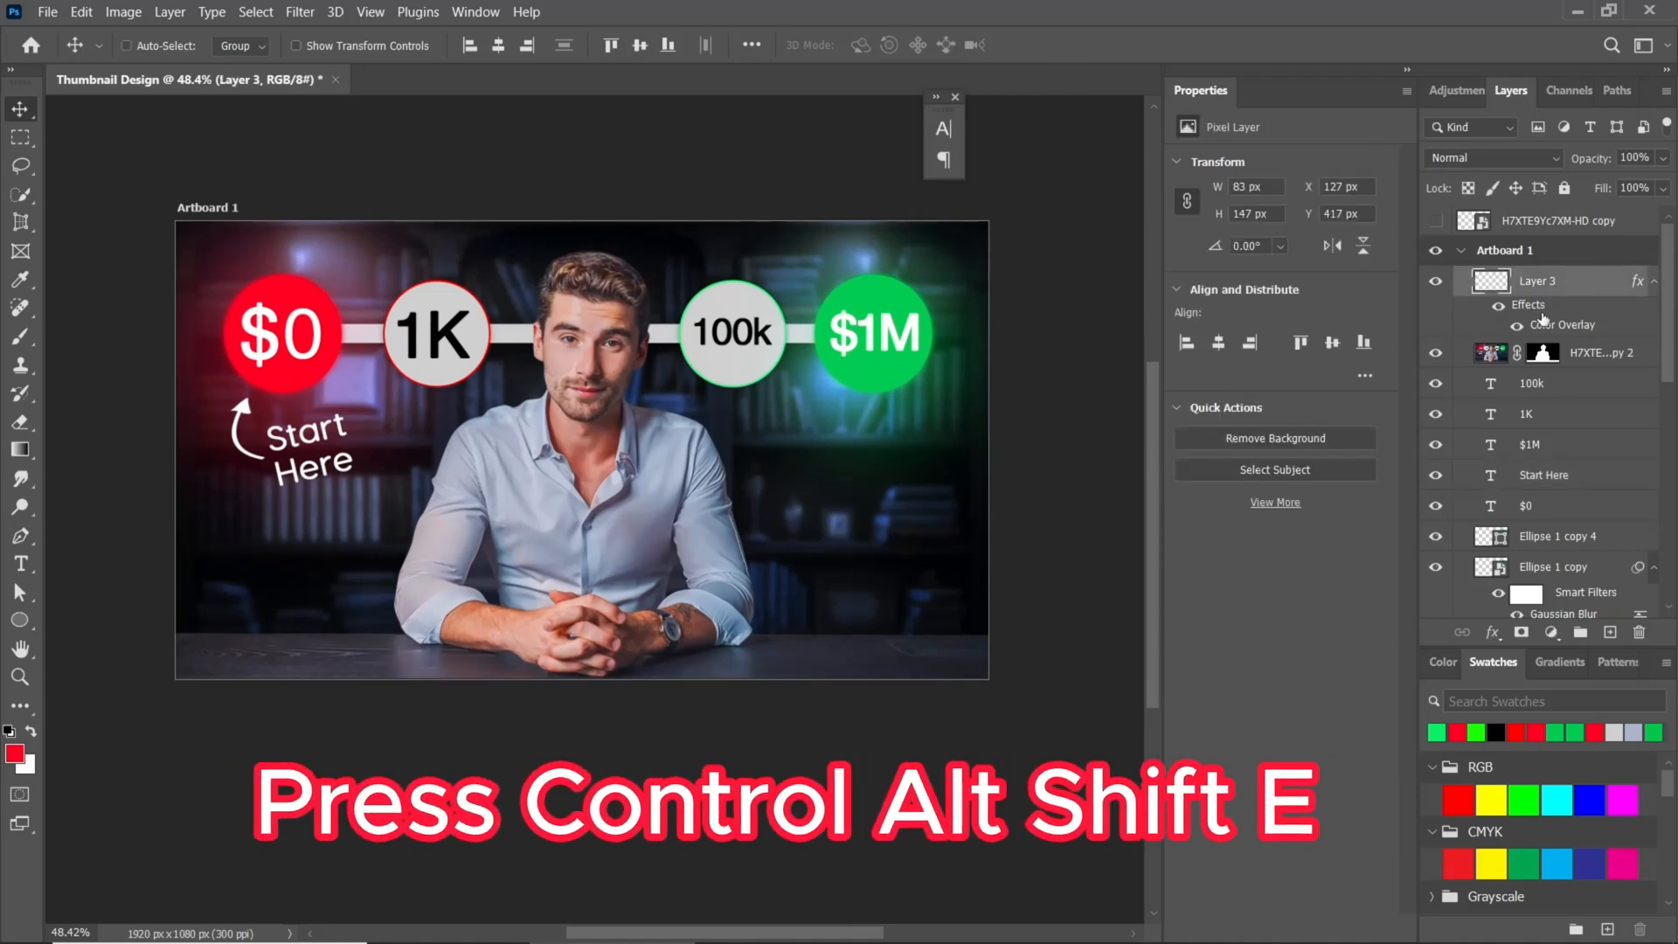
key(ctrl+alt+shift+e)
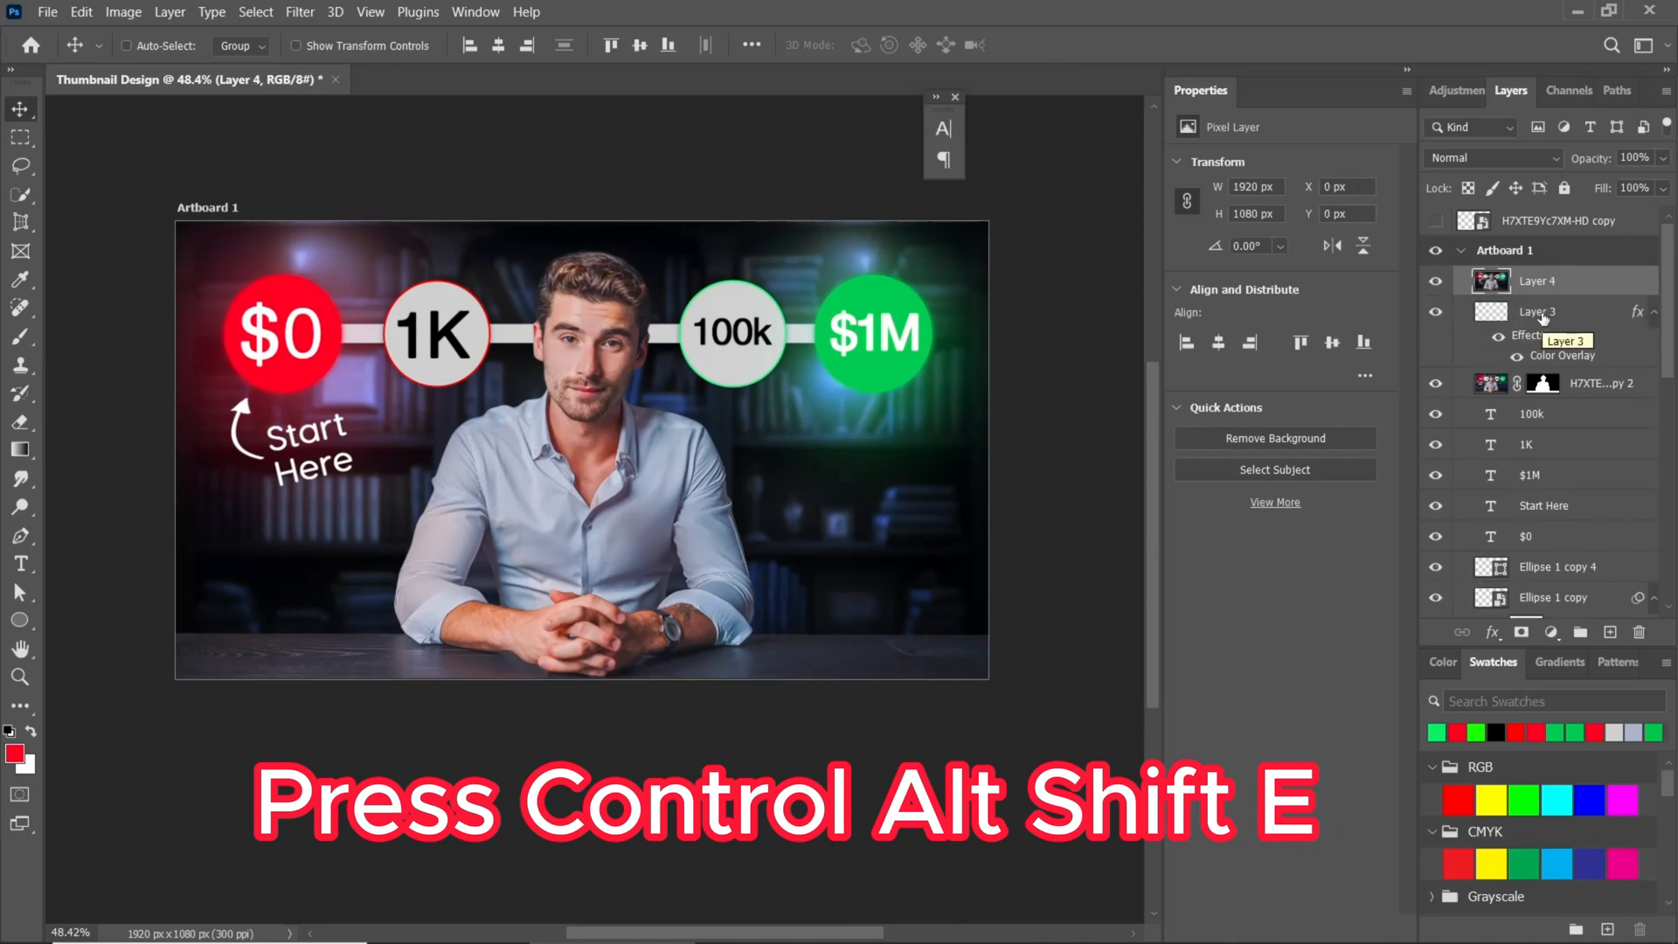
right_click(1573, 287)
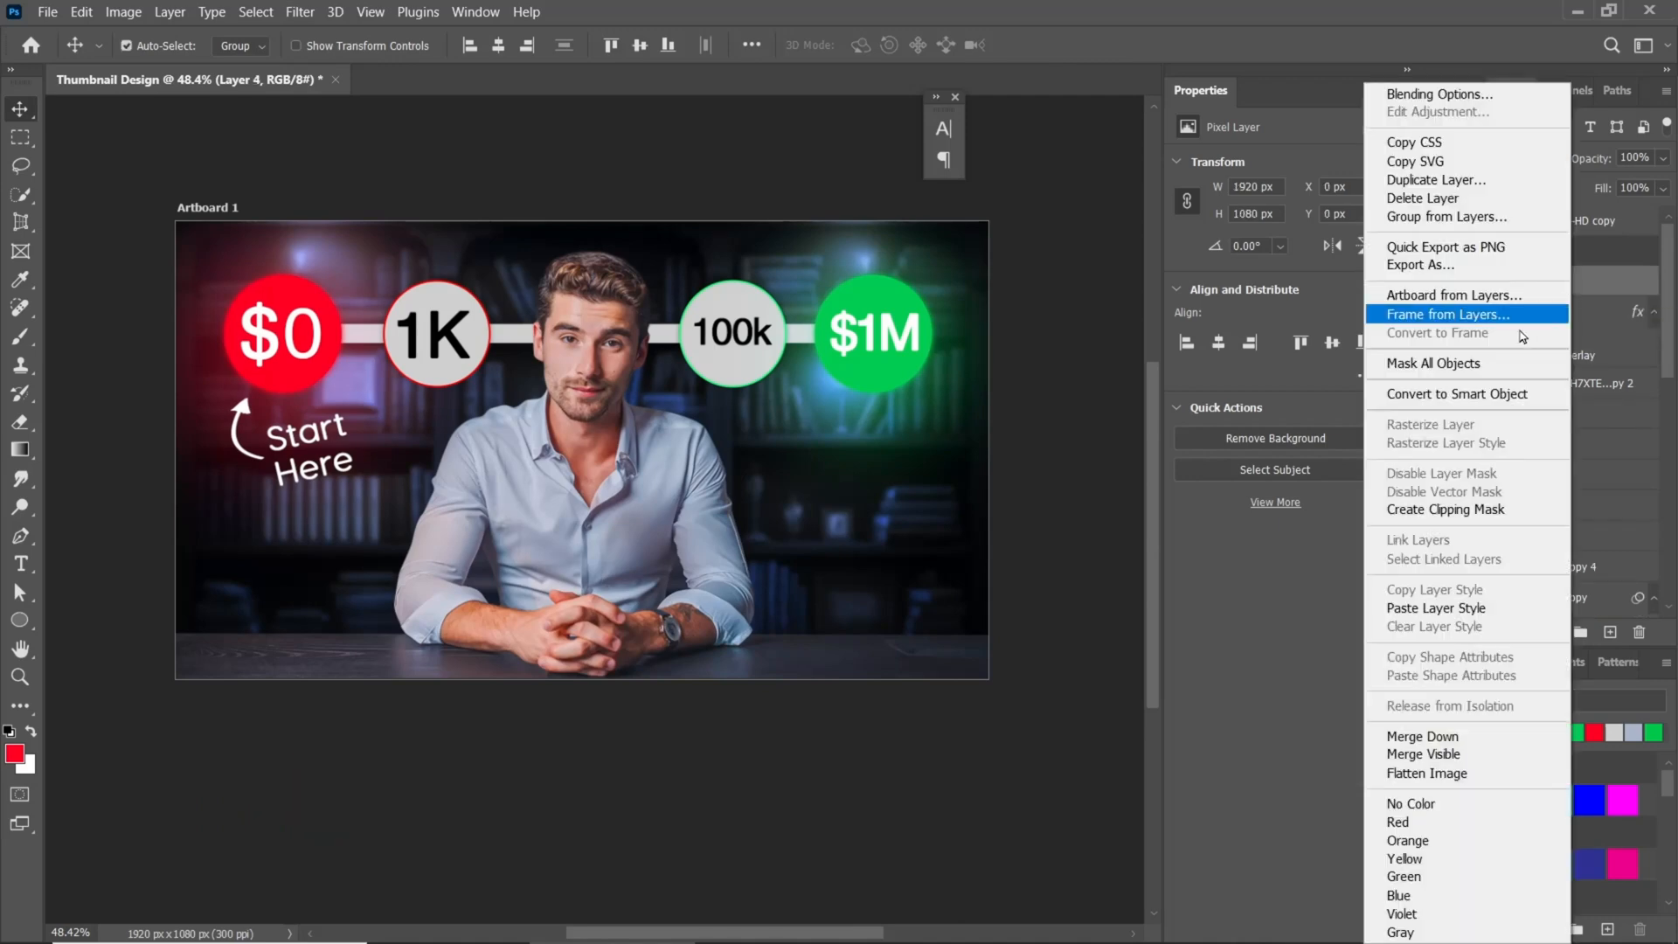
click(1444, 395)
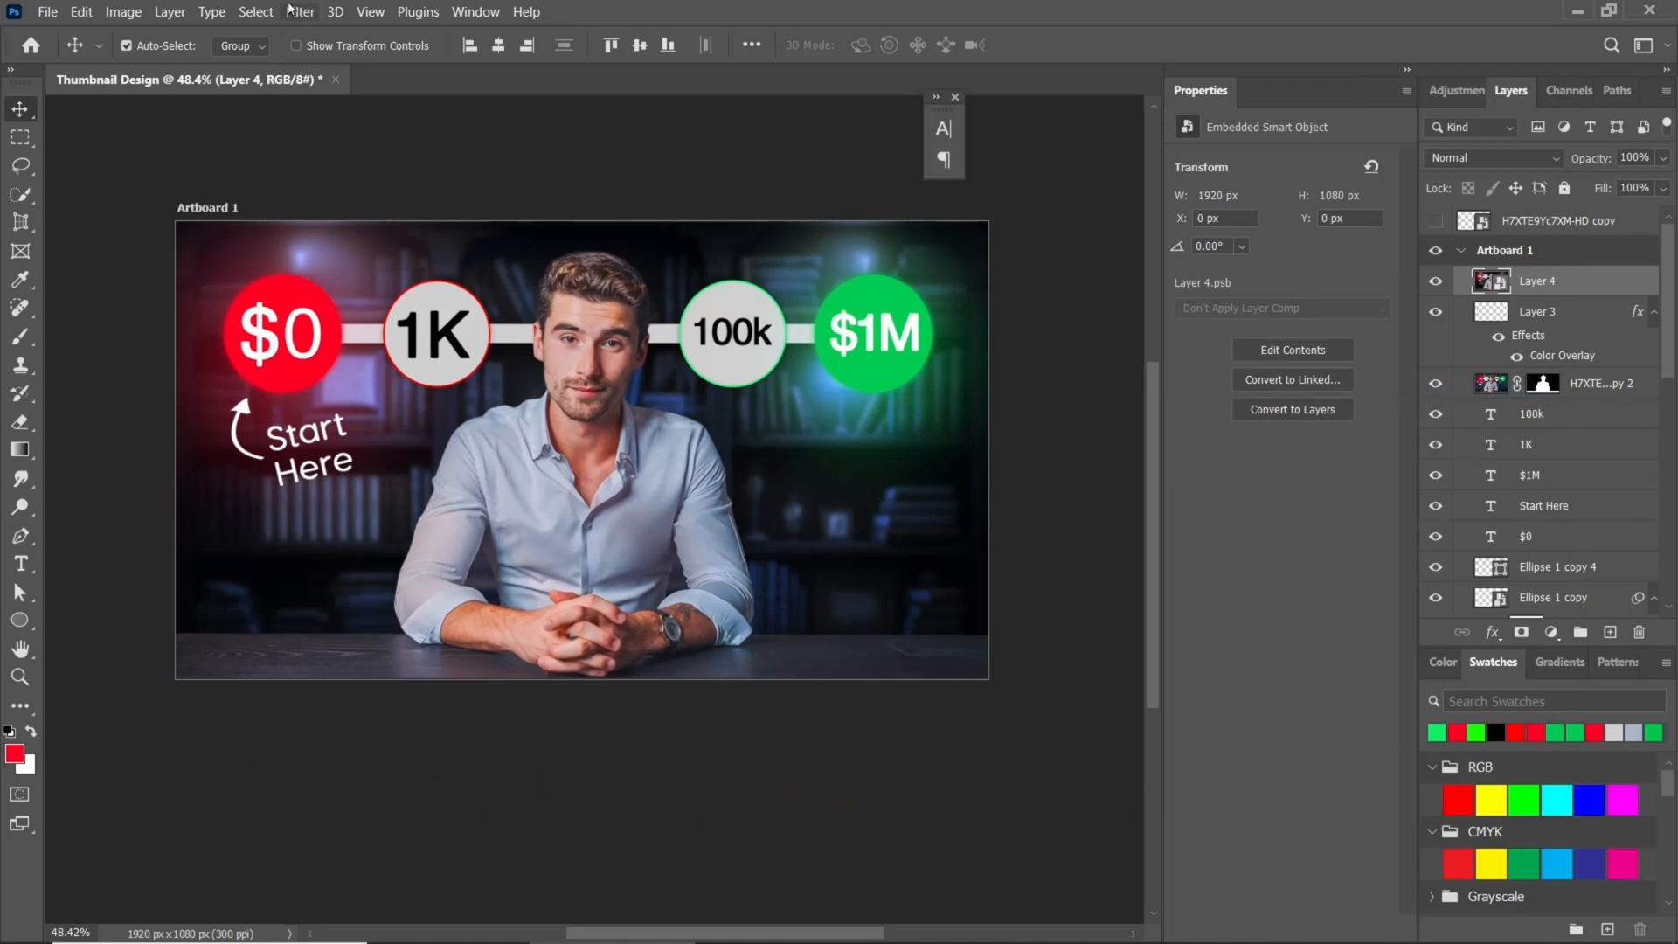
- Start a Camera Raw Filter on the stamped layer with Exposure +0.05, Contrast +8, Highlights +7, Shadows -10, Whites +23 and Blacks +27
click(300, 12)
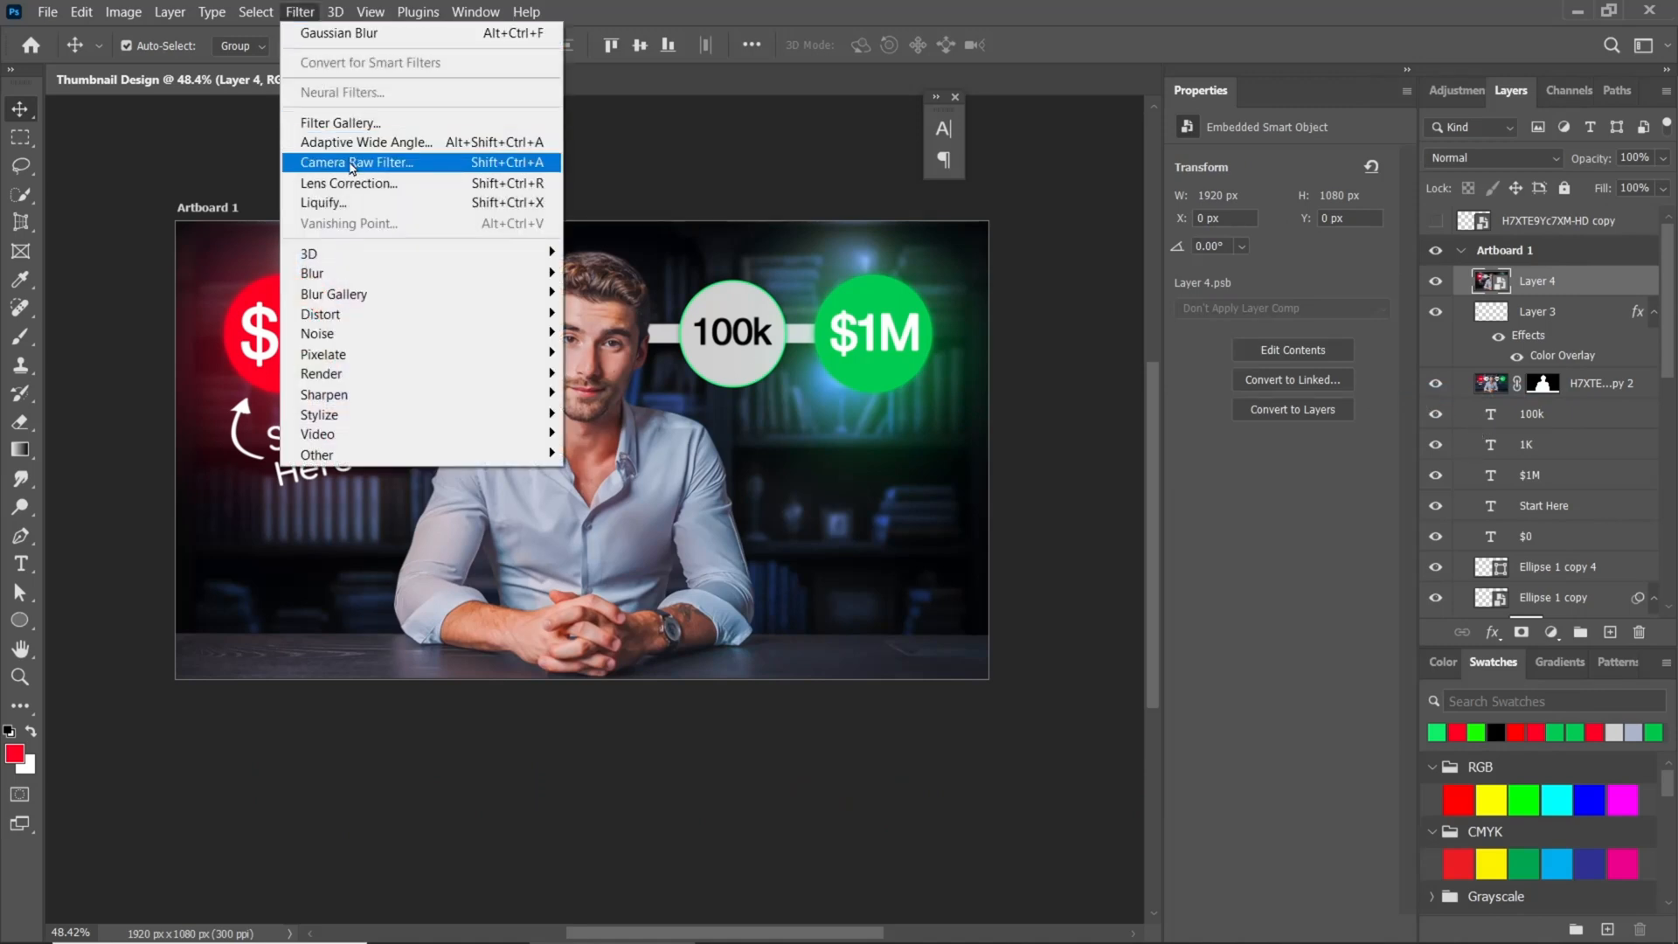
click(353, 164)
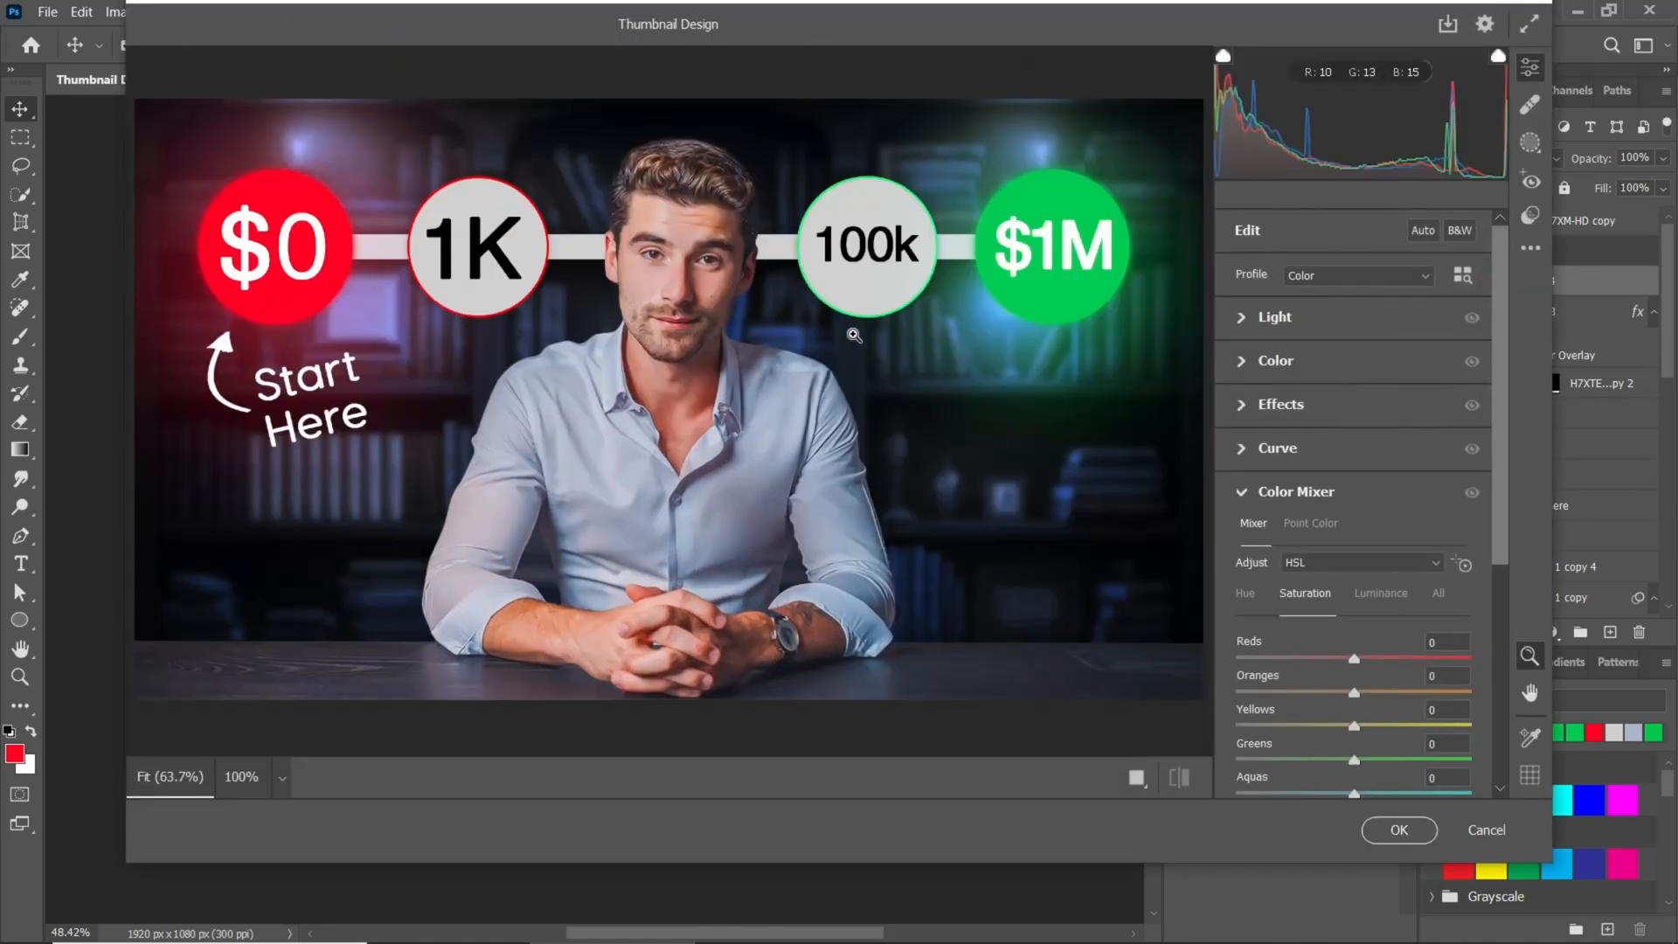
scroll(854, 335, down, 3)
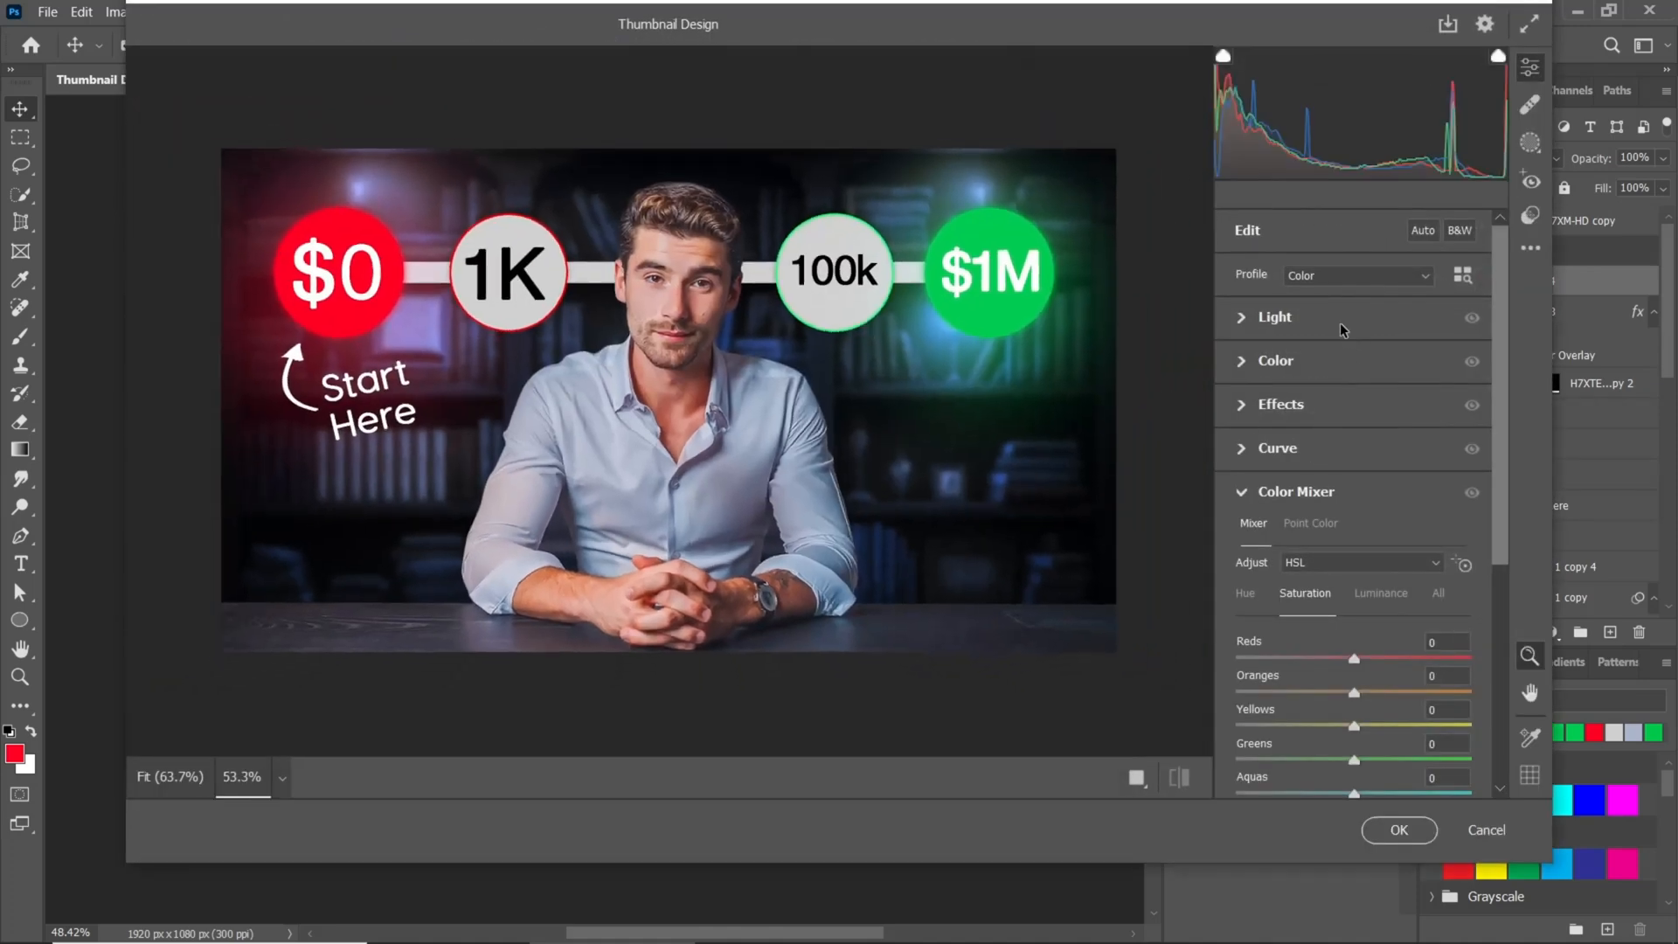
click(1241, 319)
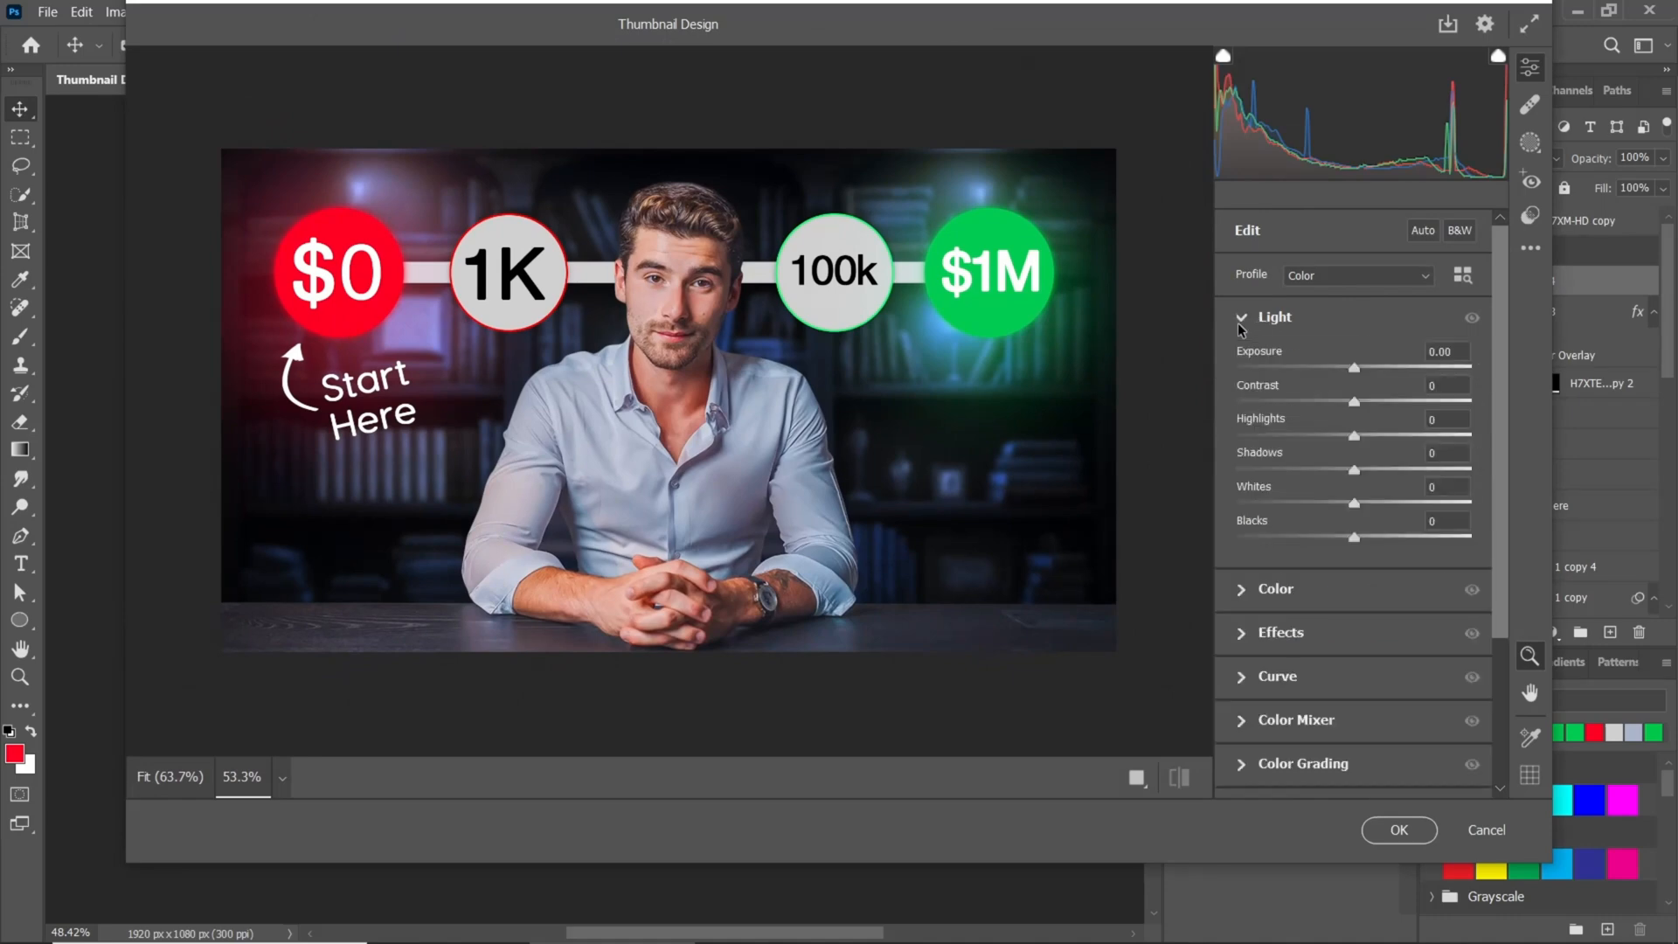
drag(1359, 400, 1387, 560)
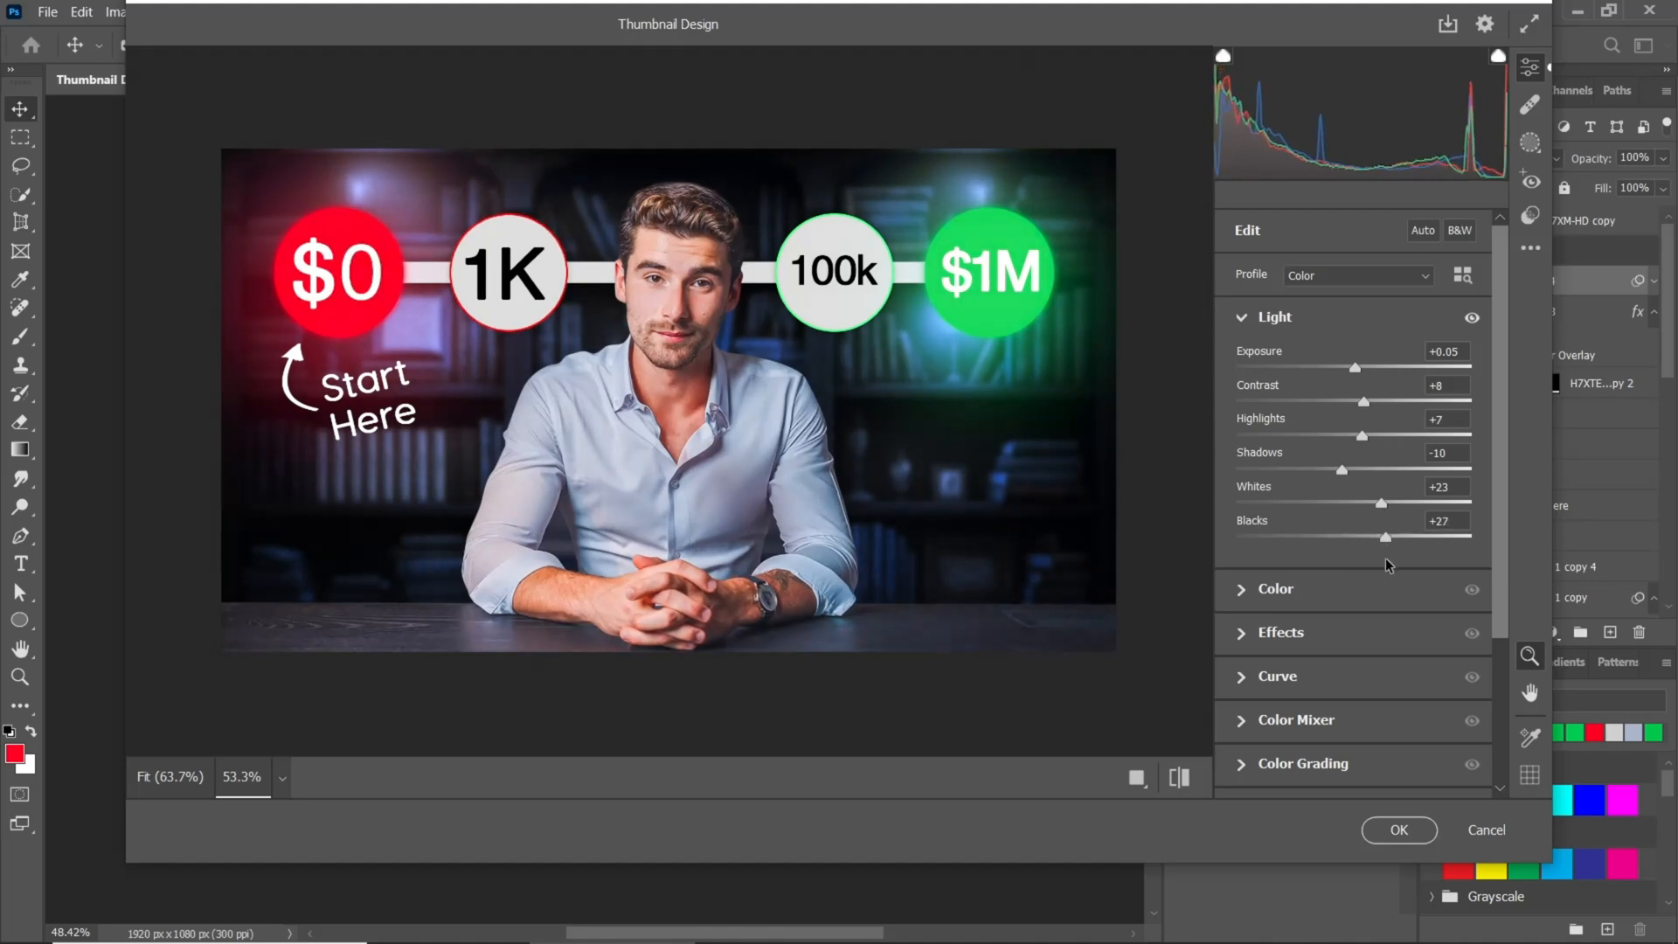
- Set the Camera Raw colour adjustments to Temperature -6, Vibrance +7 and Saturation +5
scroll(1344, 587, down, 3)
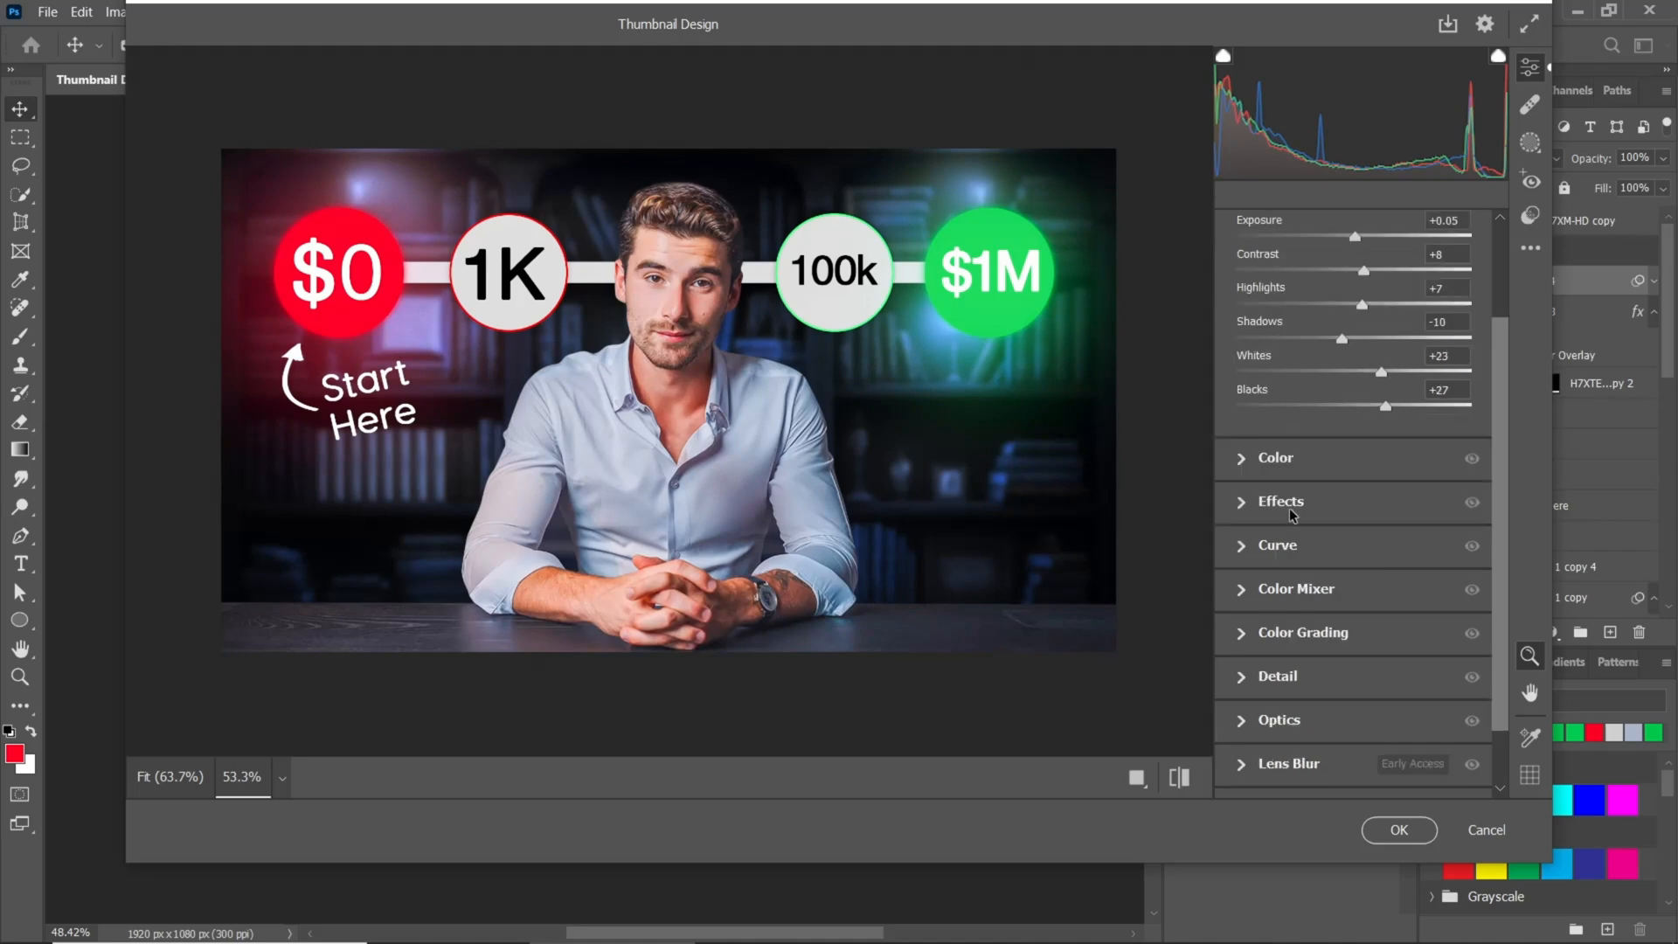
click(1245, 459)
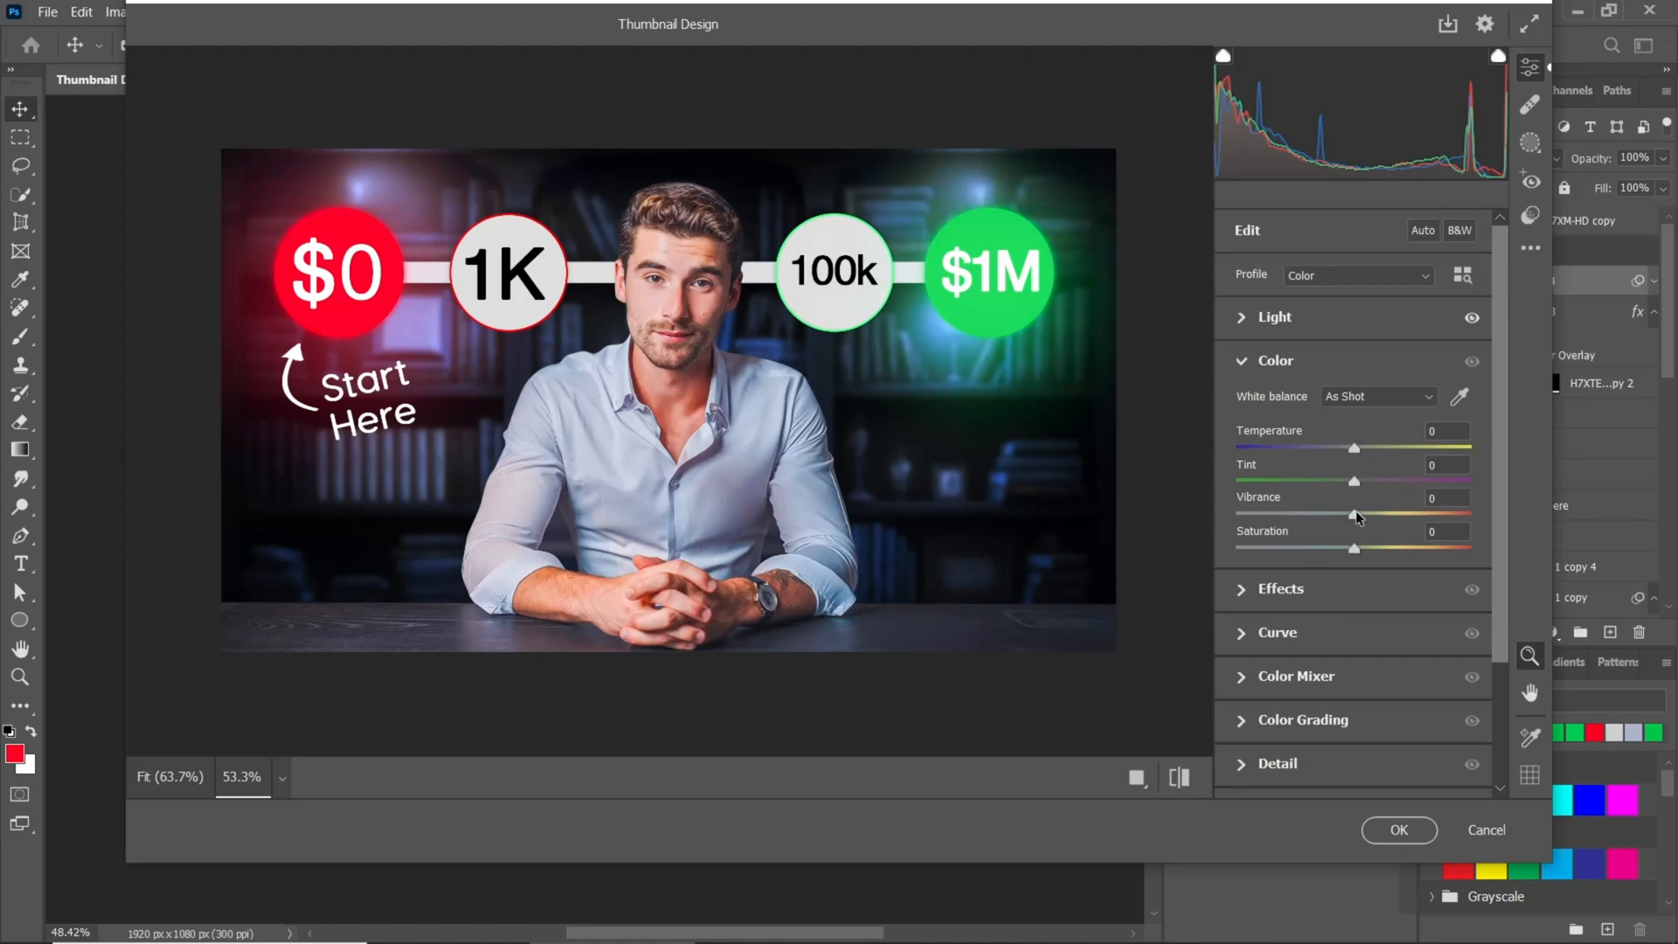
drag(1358, 516, 1363, 560)
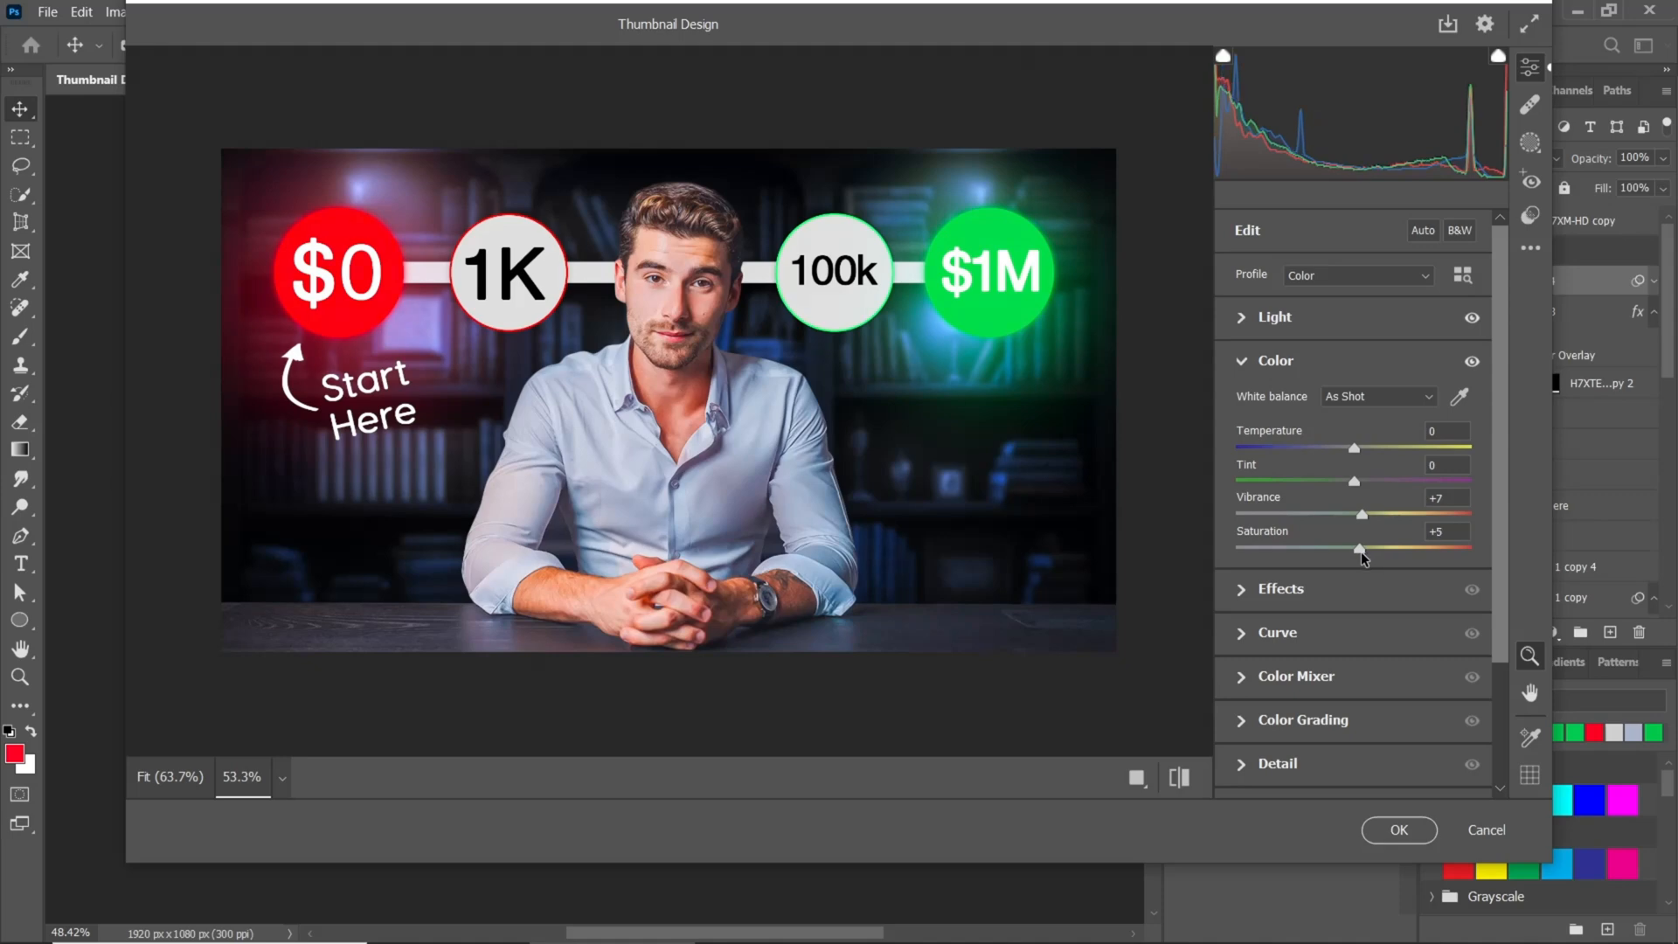
drag(1353, 447, 1349, 448)
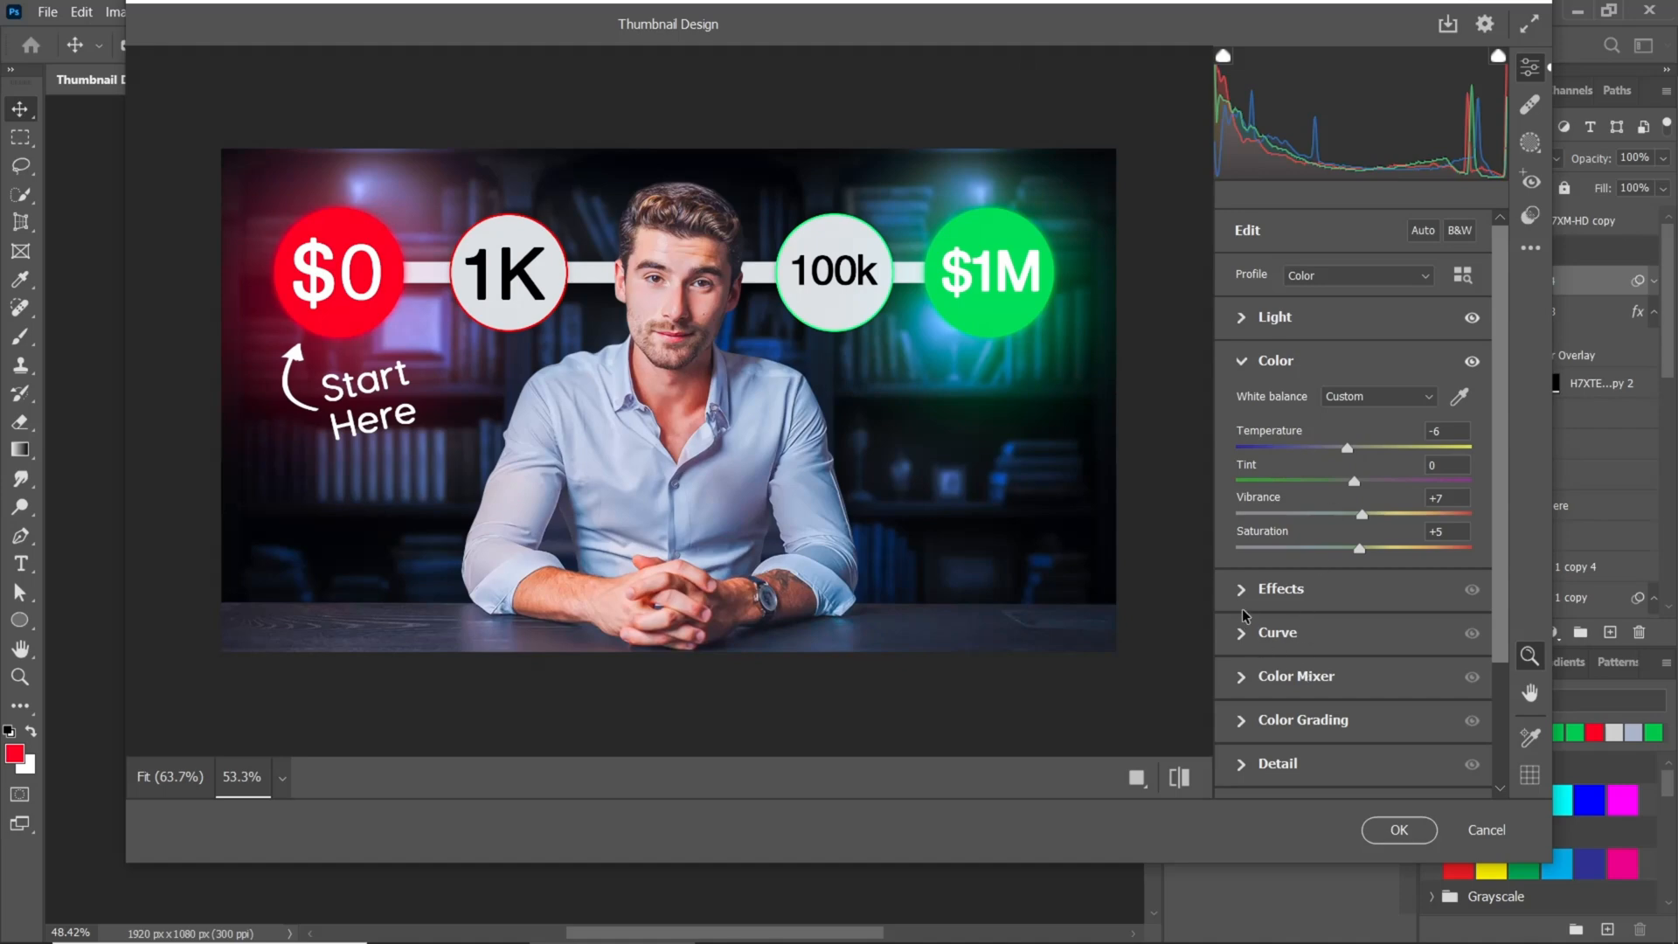
- Set the Camera Raw effects to Clarity +19 and Vignette -22
scroll(1281, 622, down, 3)
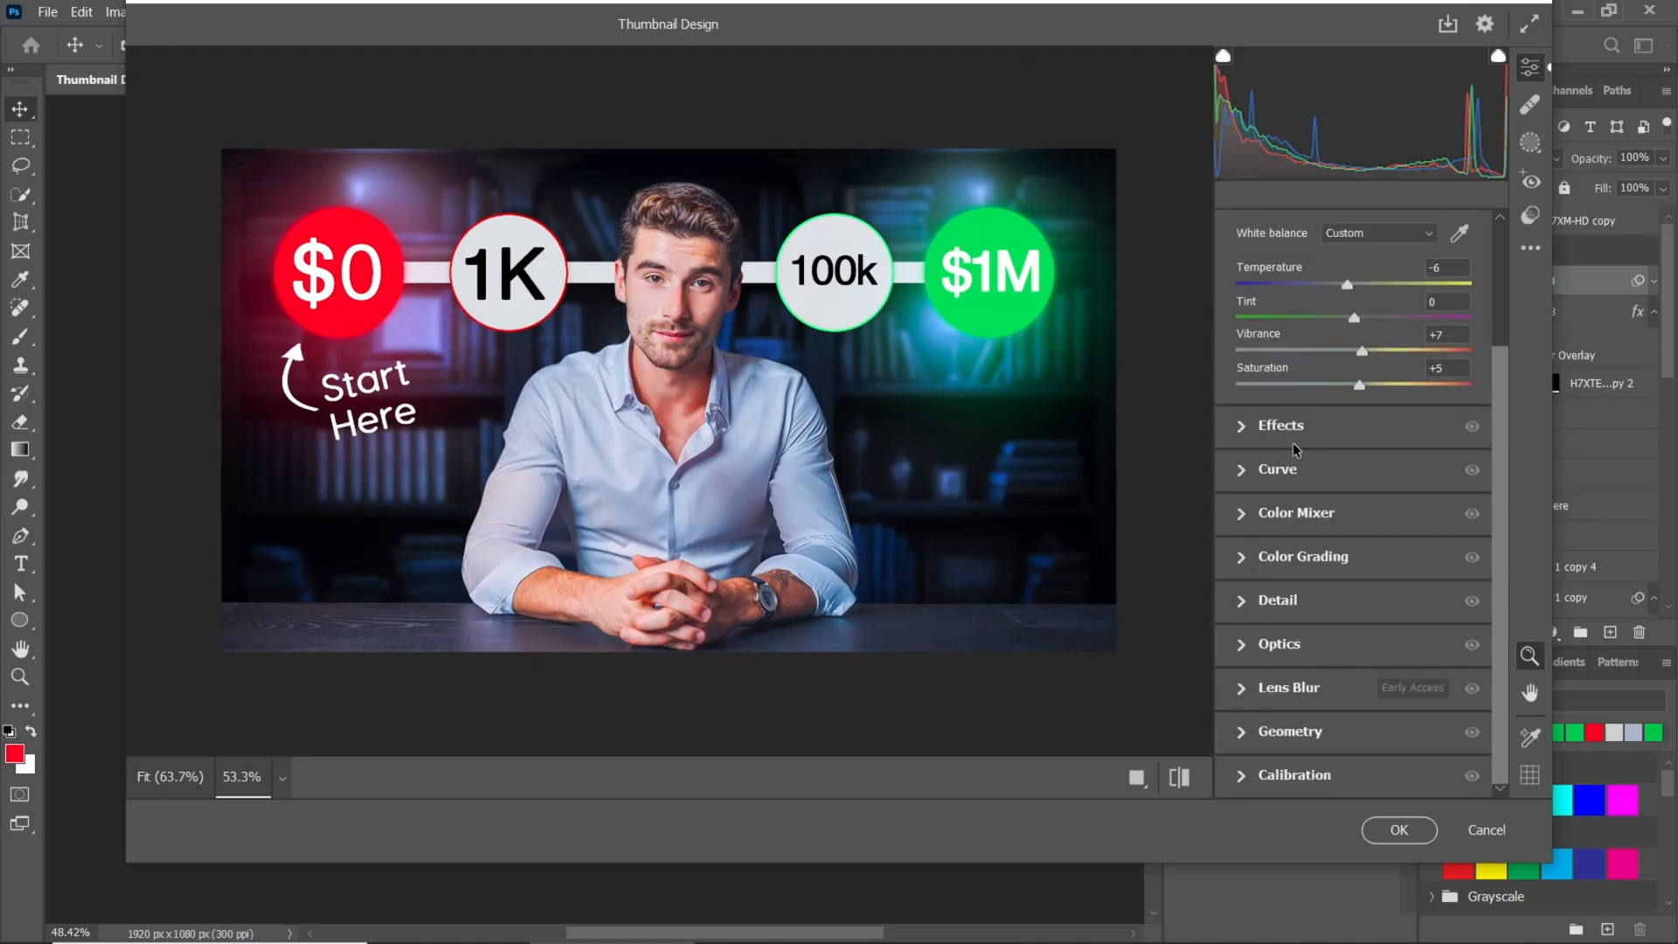
click(1254, 437)
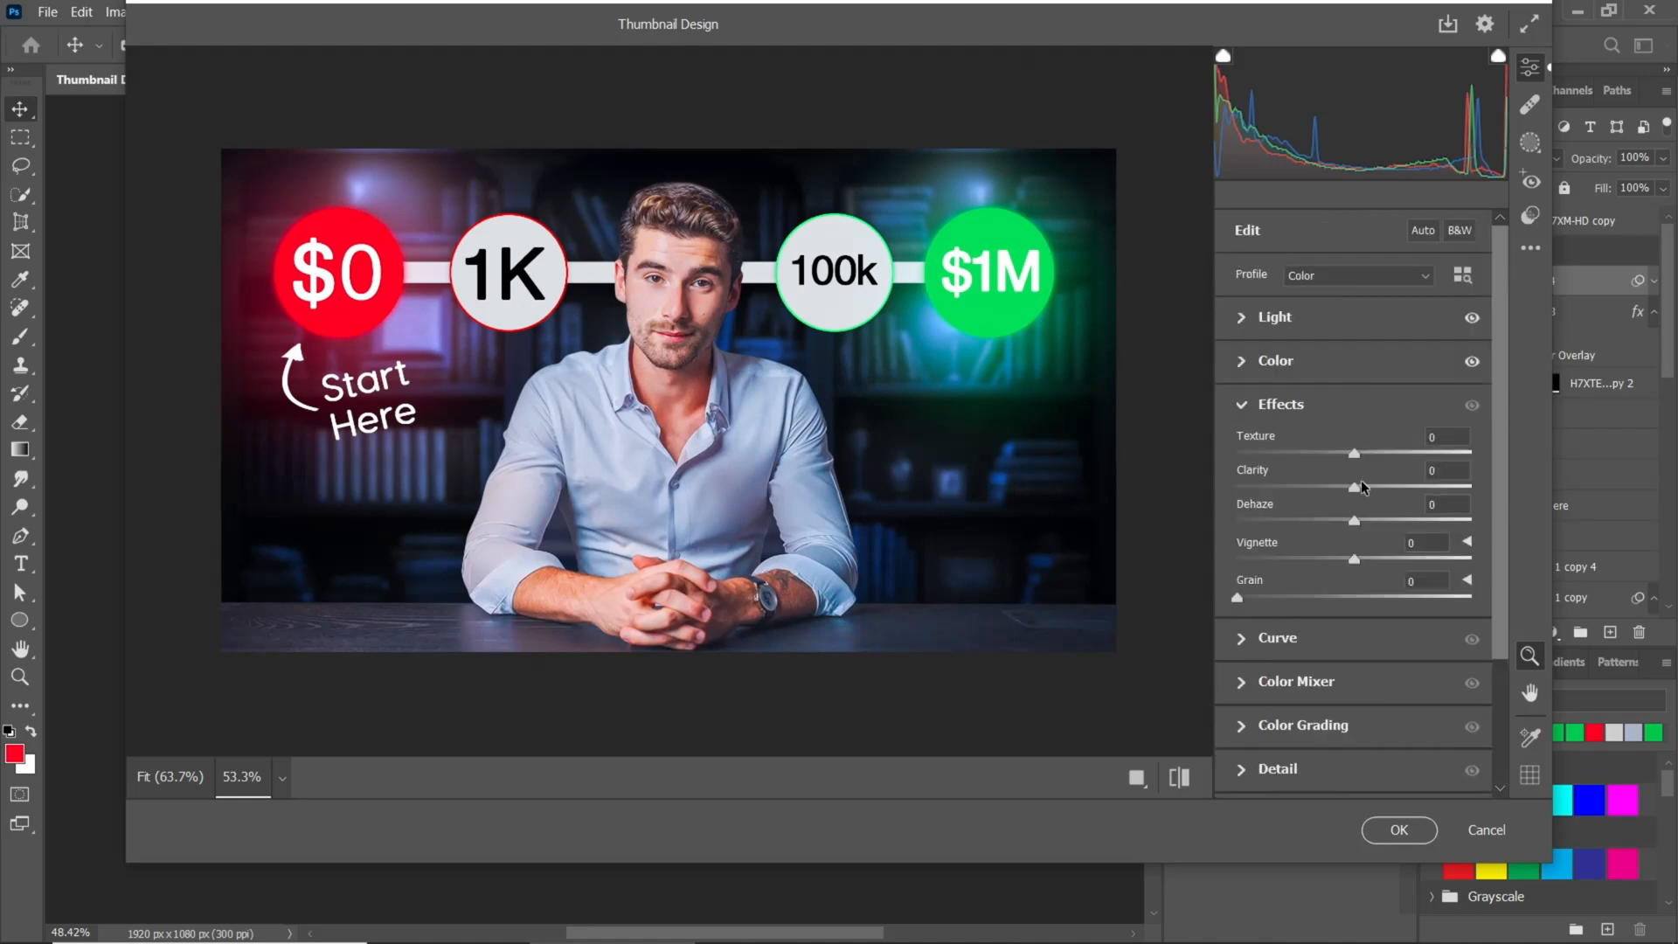
drag(1353, 487, 1378, 500)
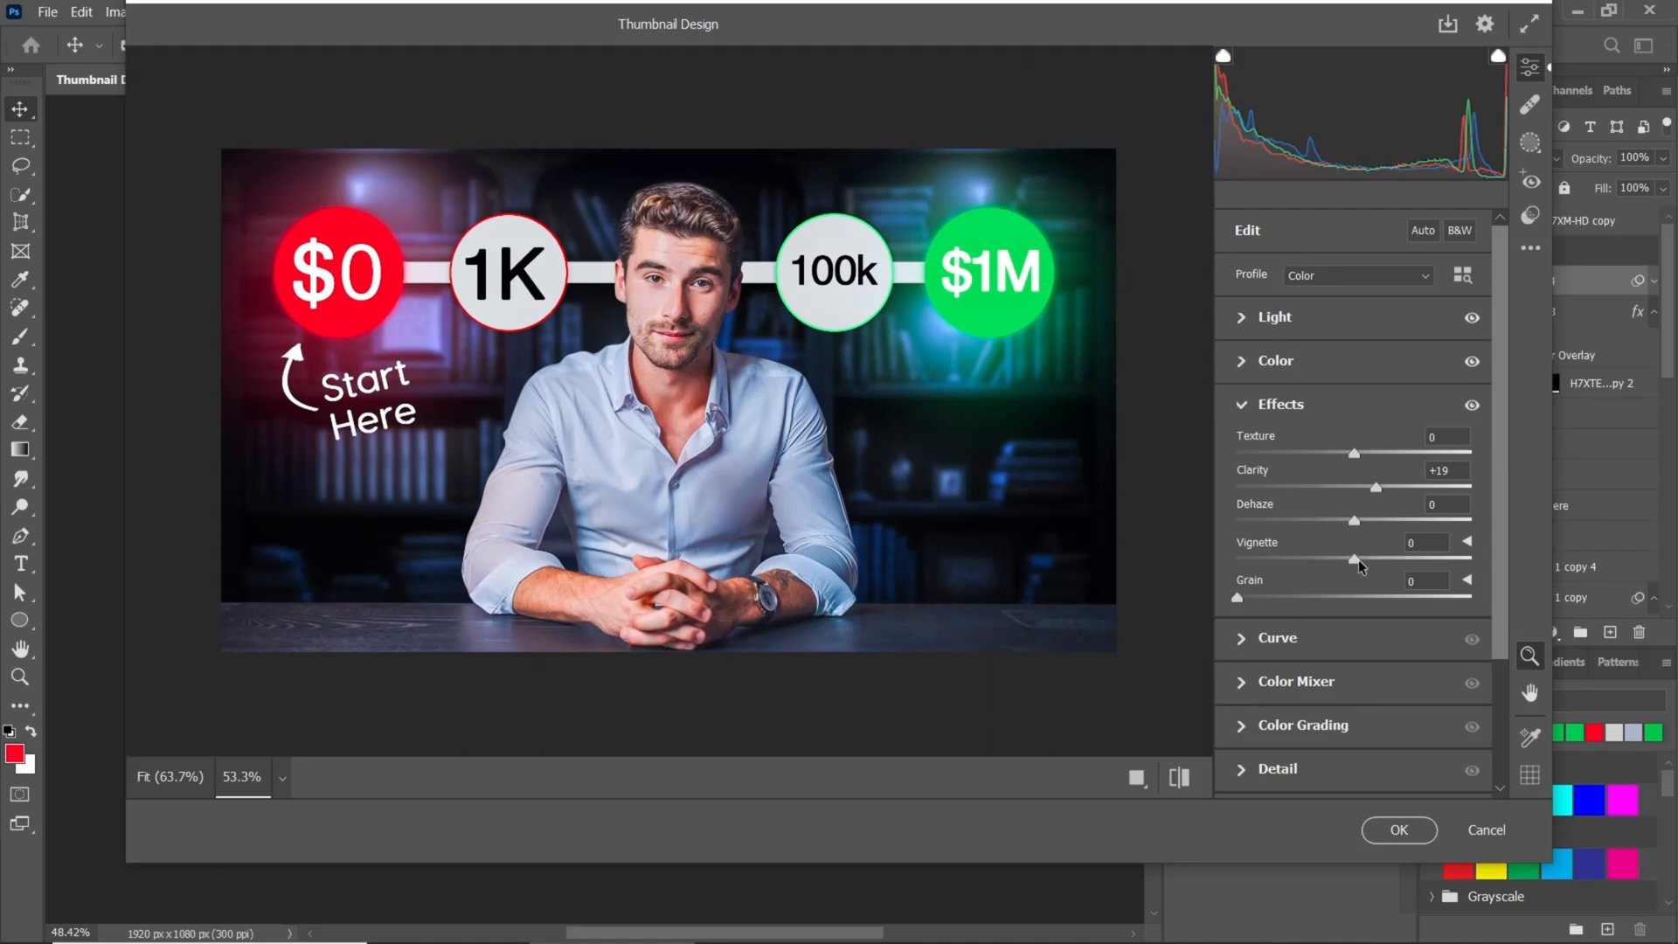
drag(1352, 563, 1324, 573)
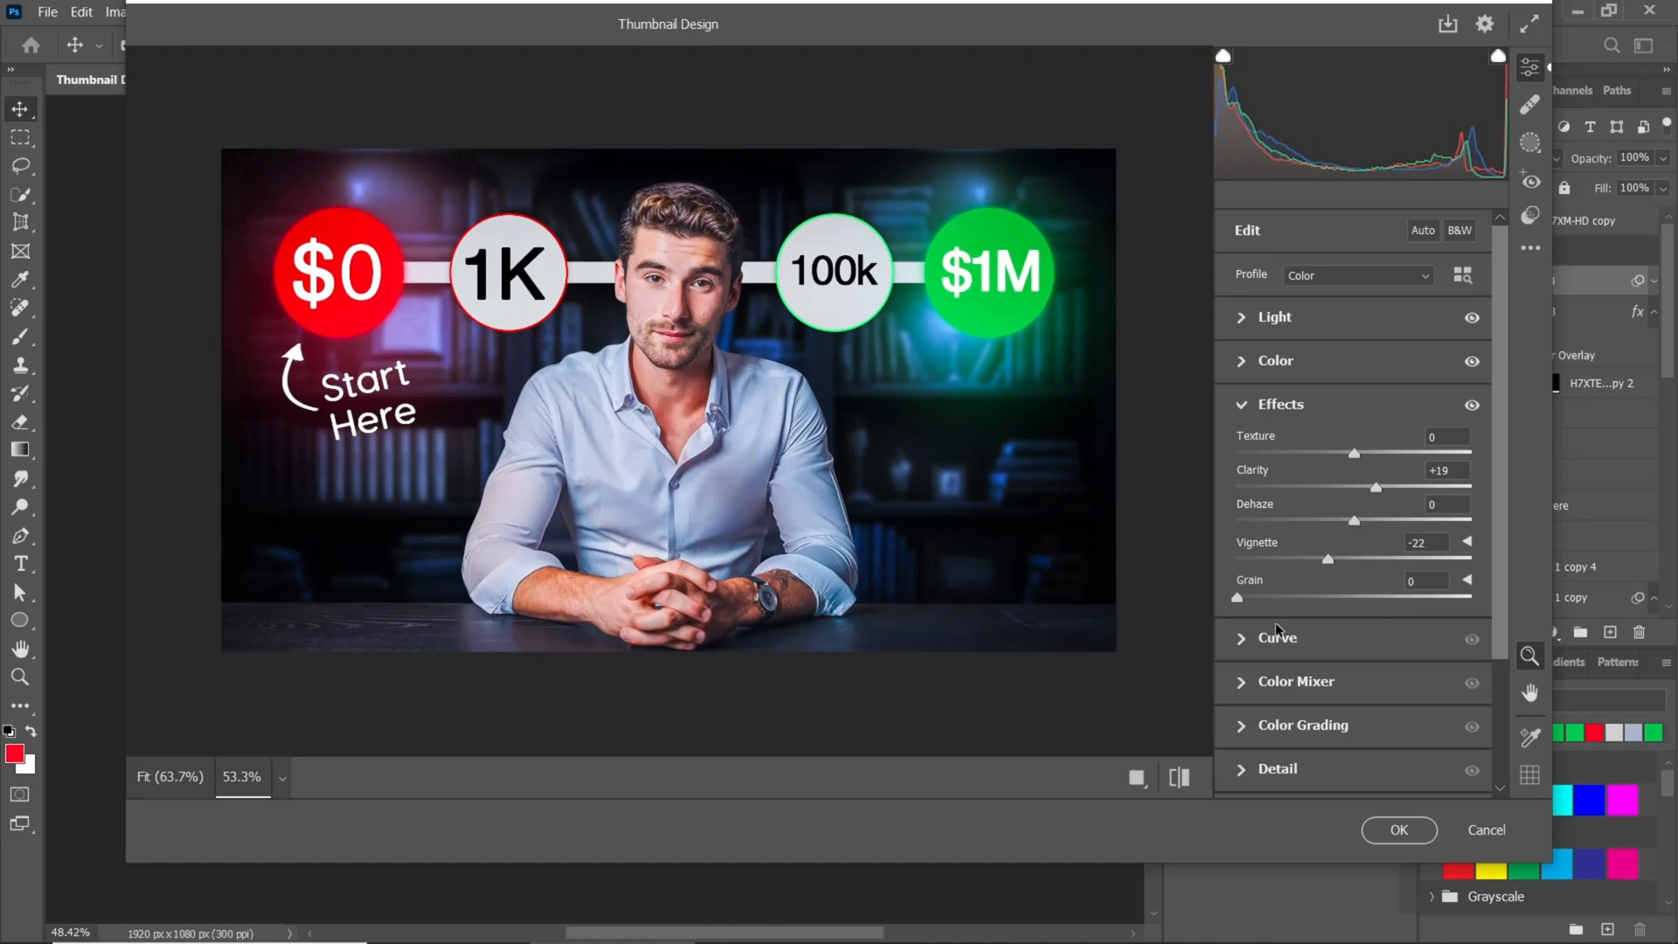
- Set Sharpening to 30, raise Noise Reduction with Detail 100 and some added Contrast, and apply the Camera Raw Filter
scroll(1276, 629, down, 2)
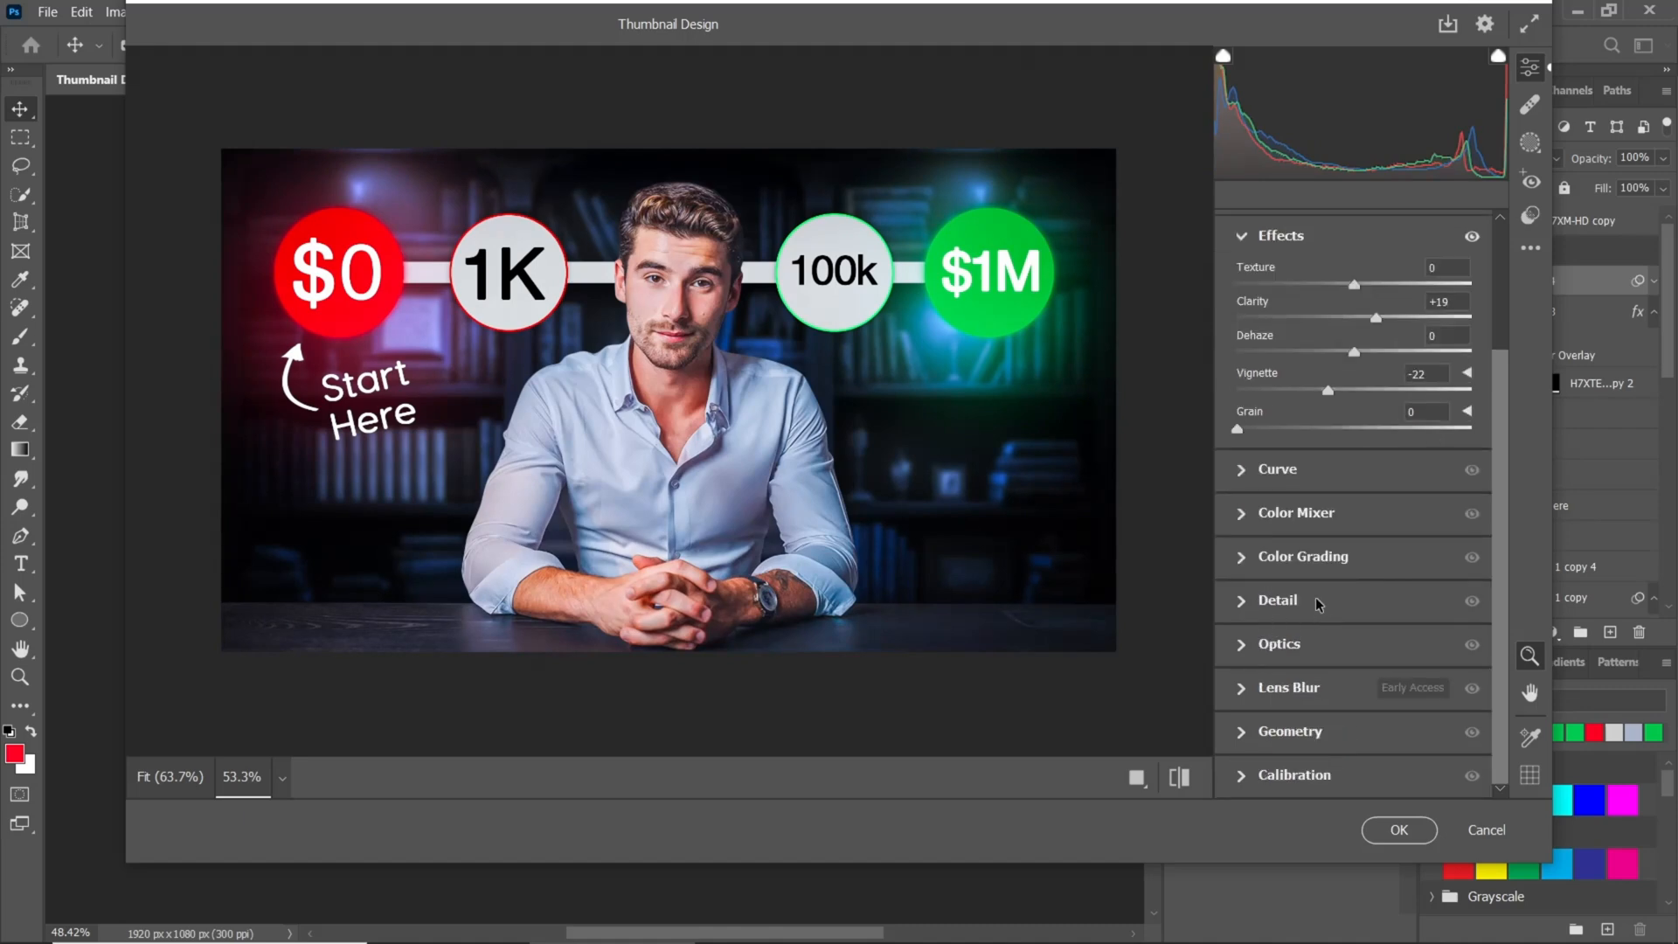
click(1241, 603)
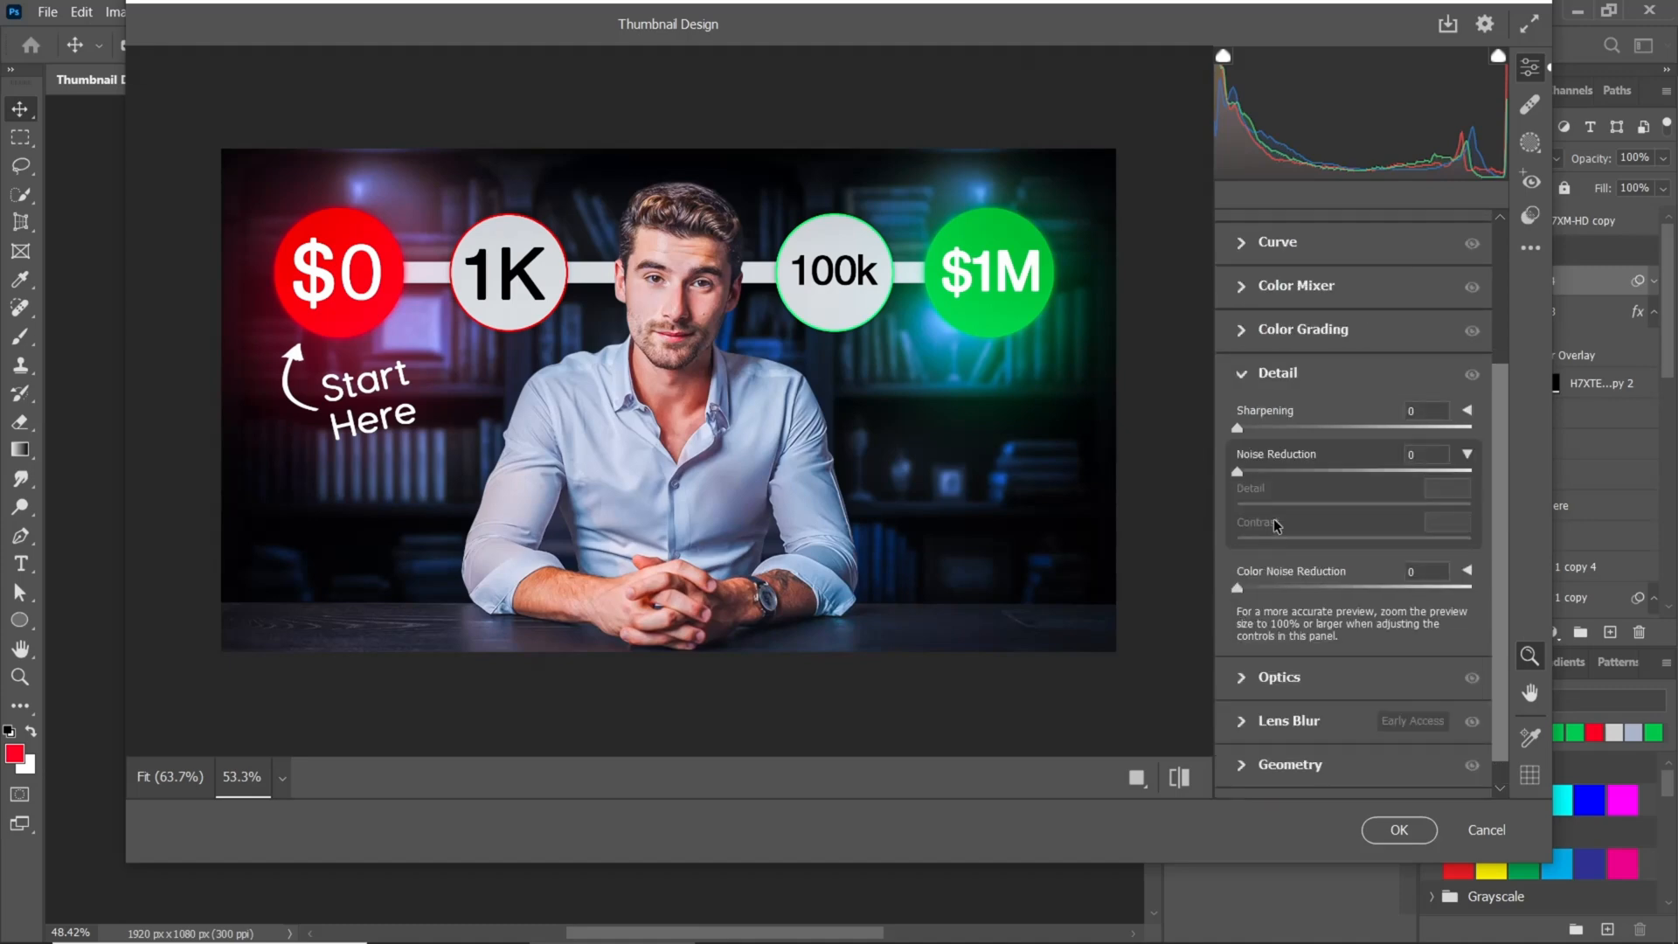
drag(1238, 397, 1555, 520)
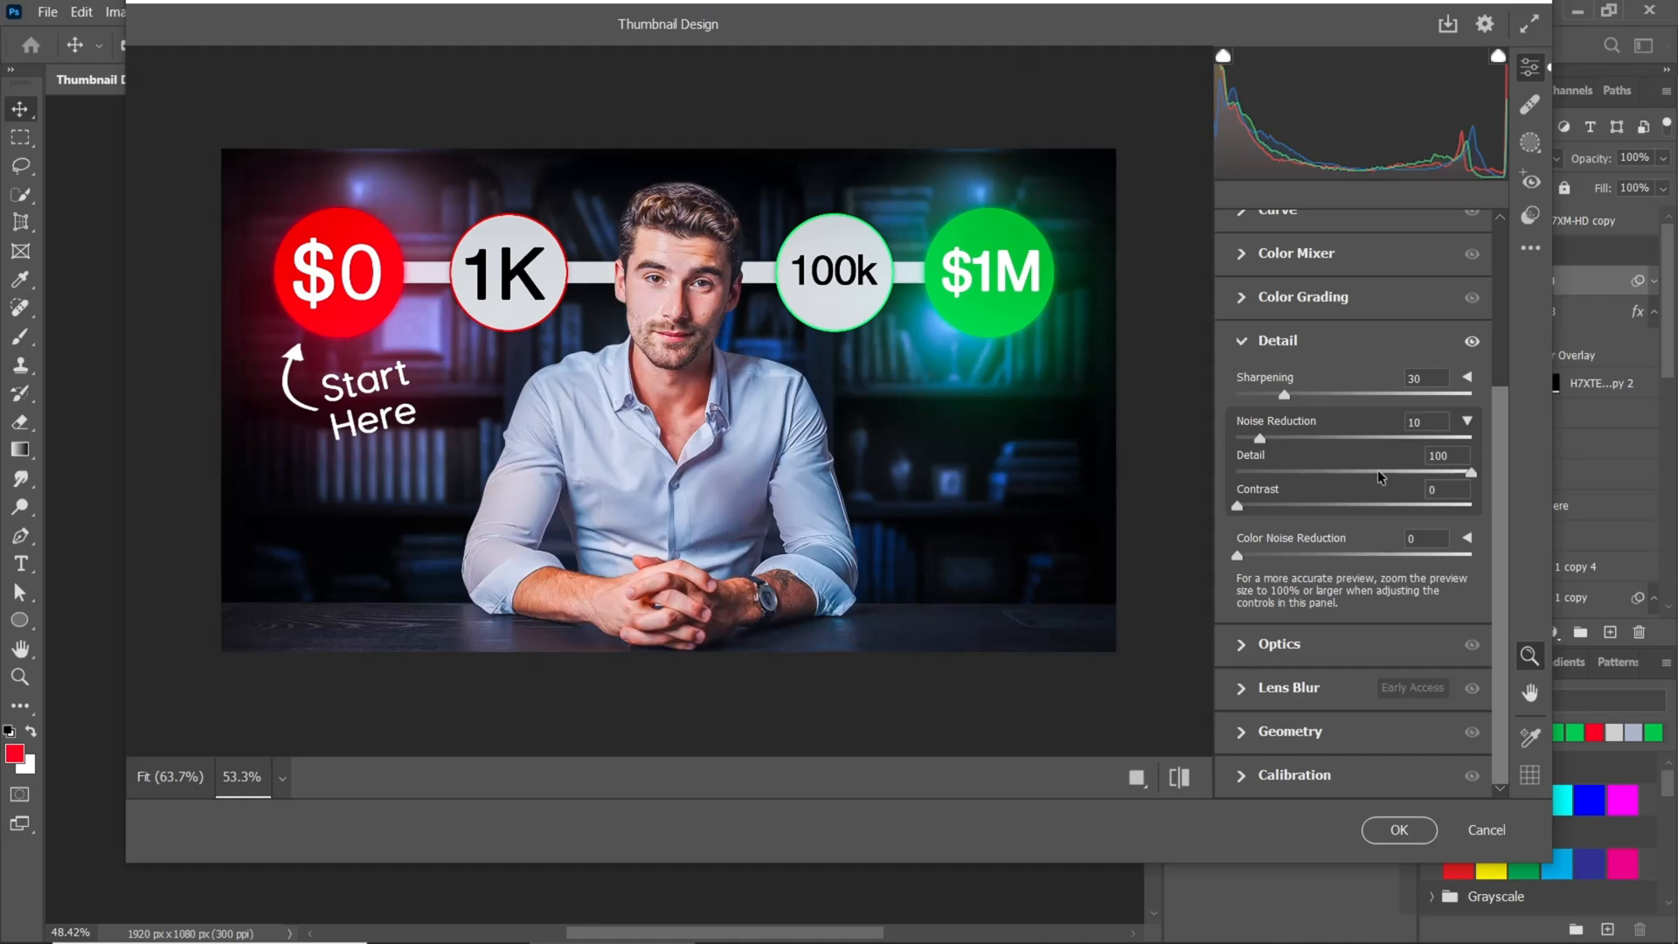
drag(1263, 447, 1275, 453)
drag(1238, 506, 1302, 536)
click(1399, 831)
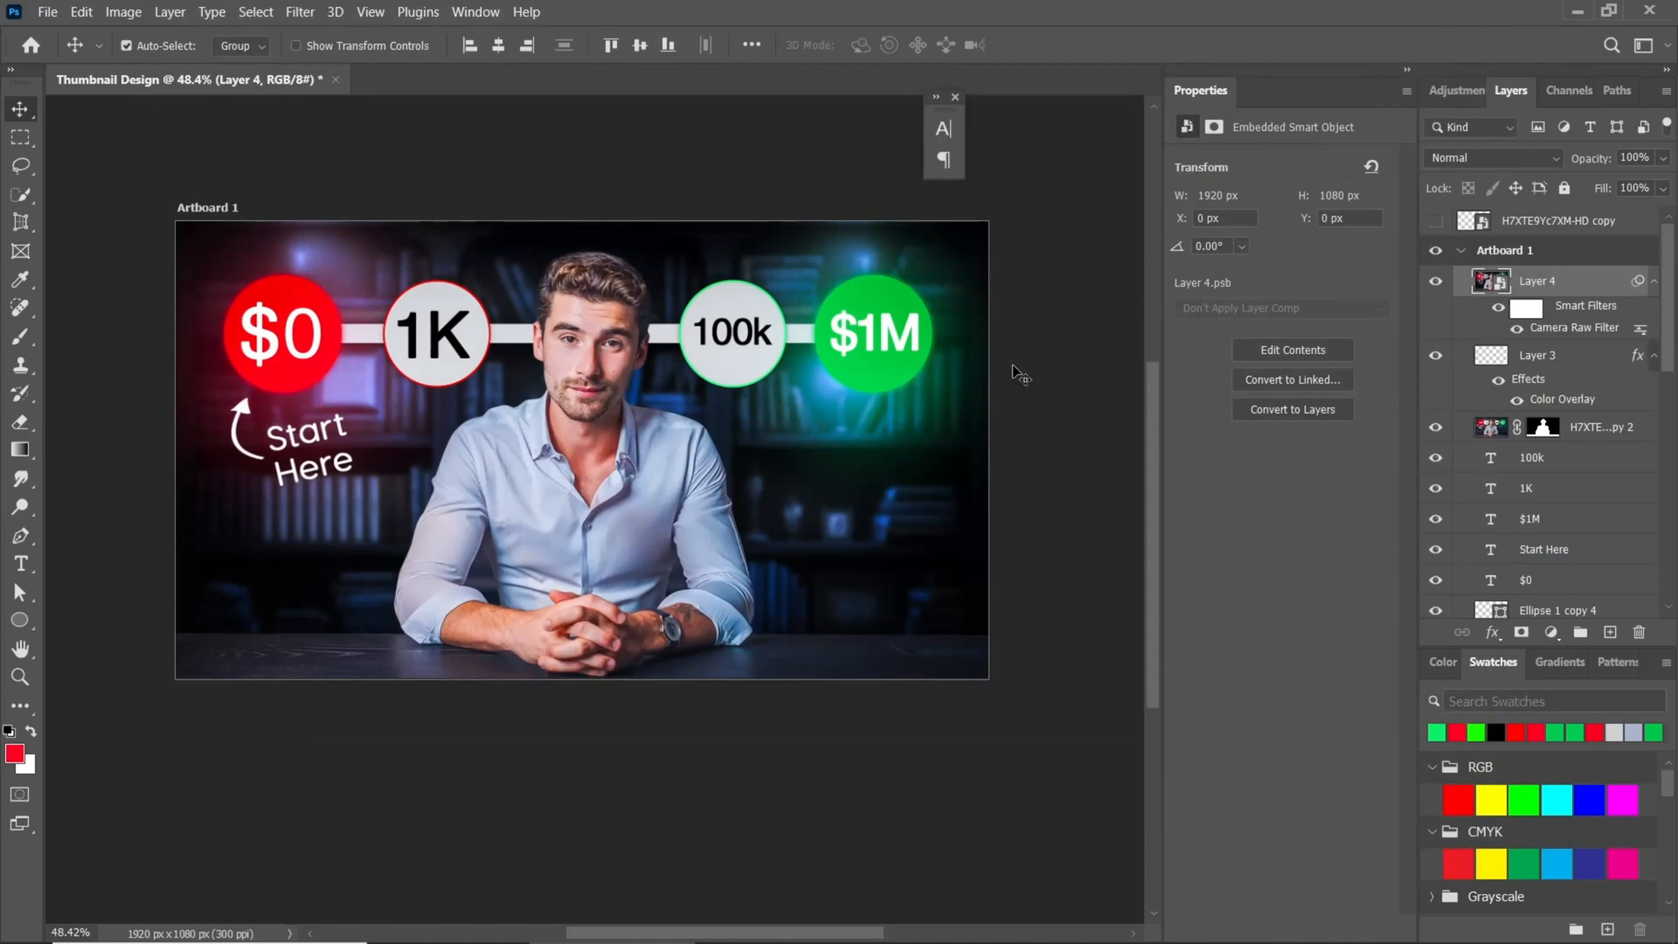
- Toggle the visibility of the filtered smart object layer to compare the thumbnail before and after the Camera Raw adjustments
click(1434, 283)
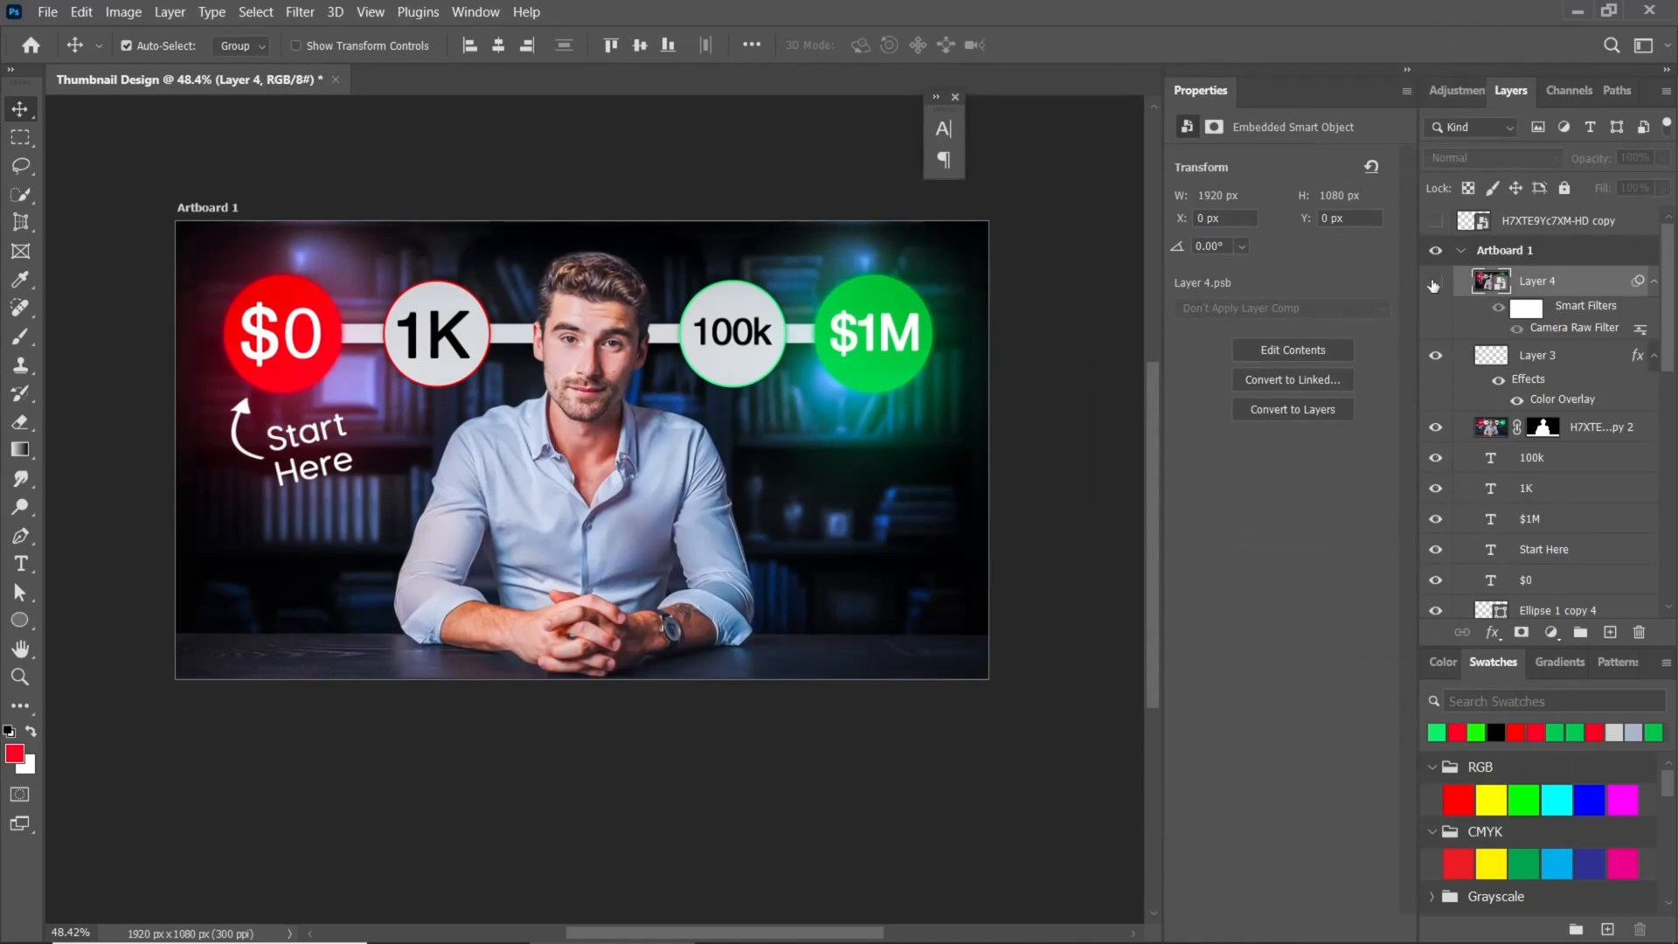
click(1433, 283)
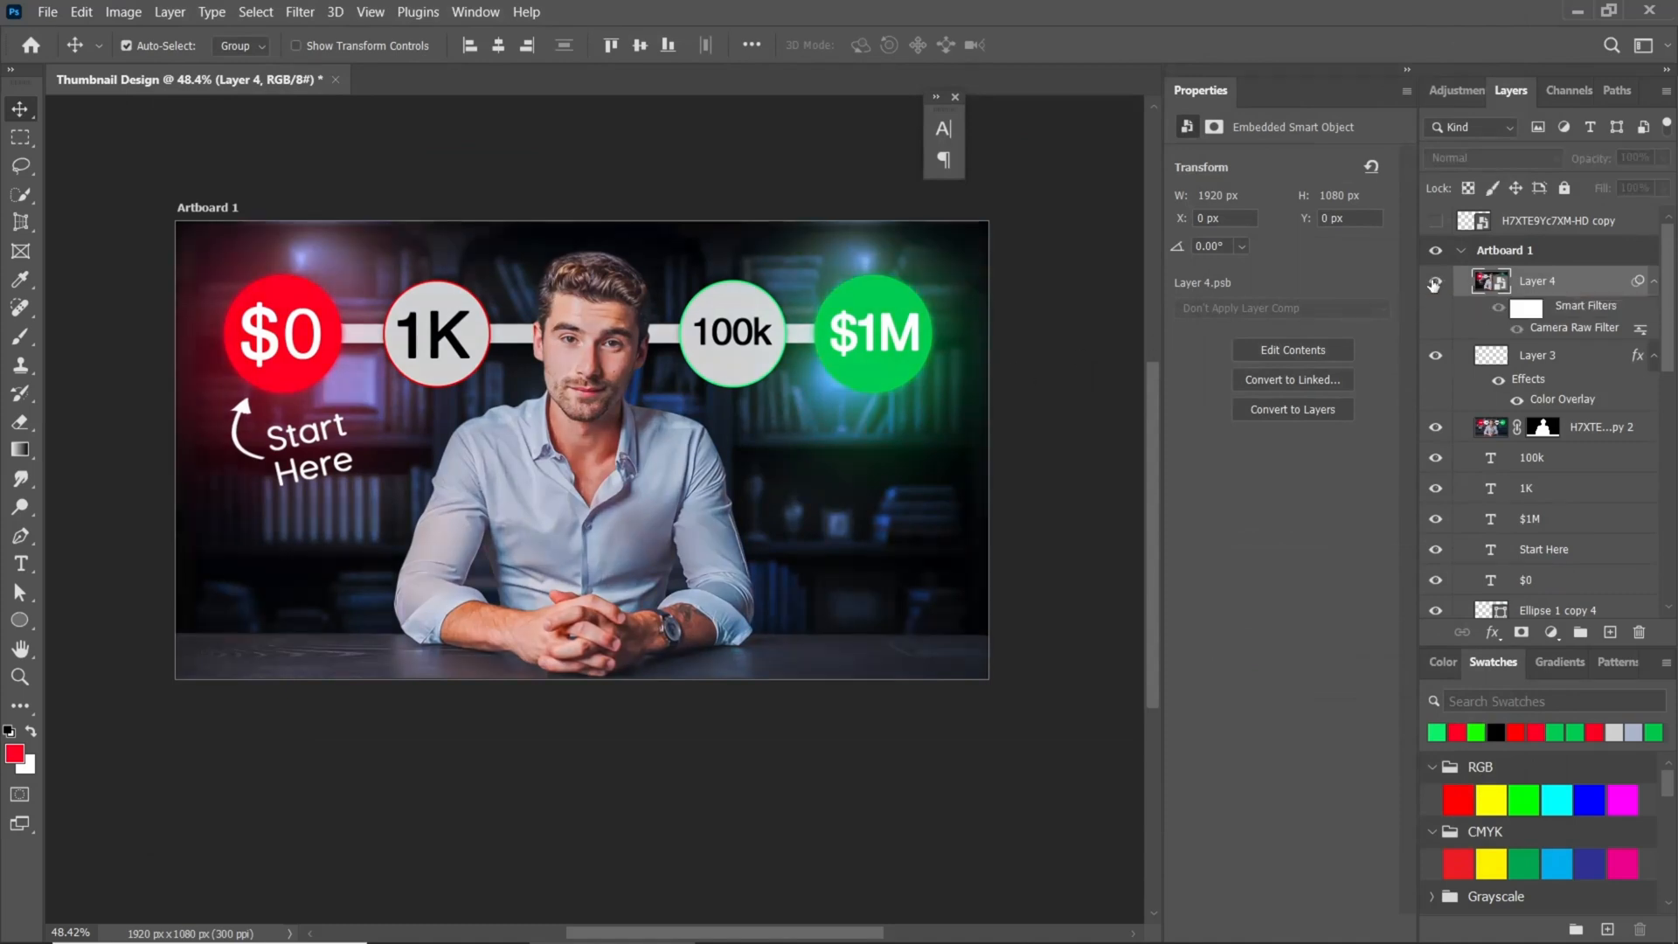